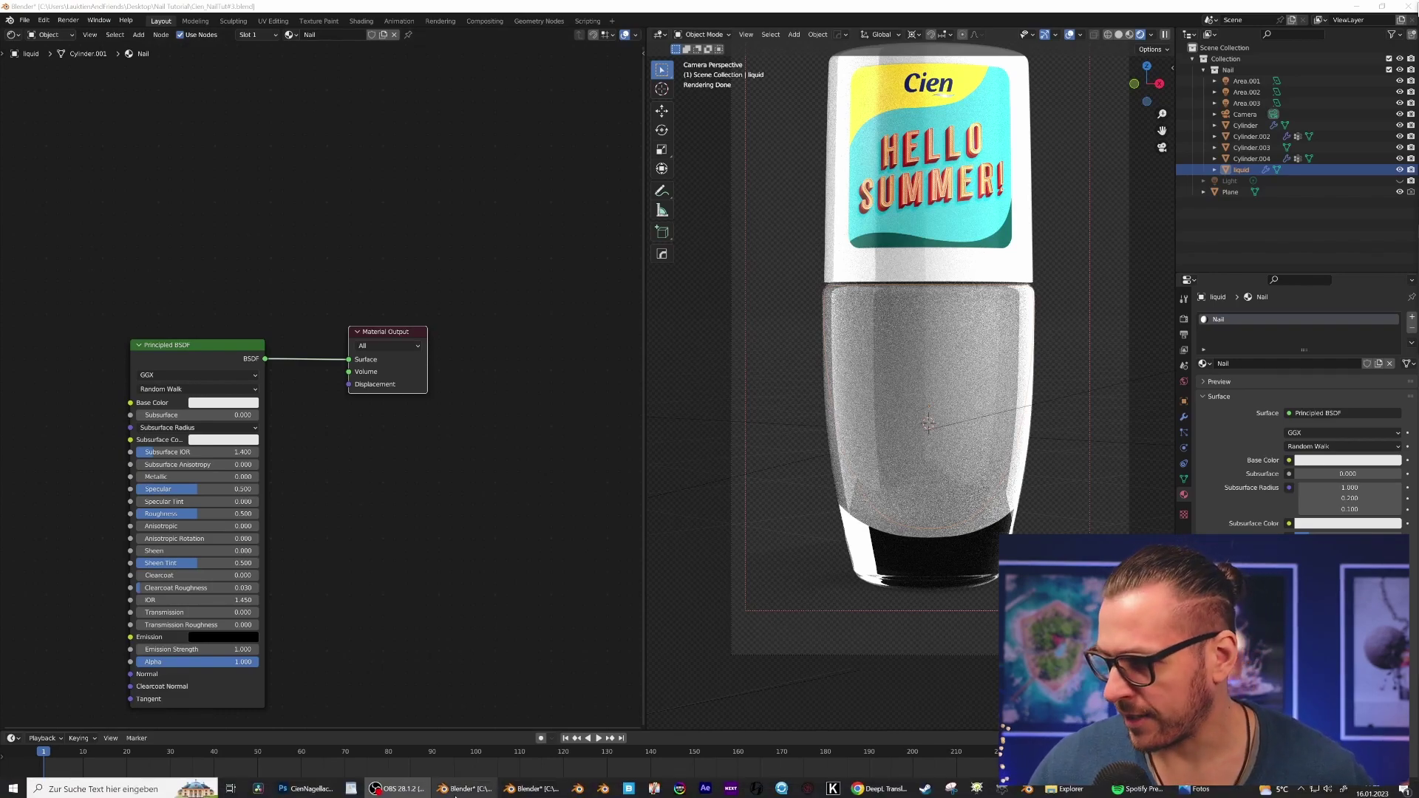
# Step: Restrict the viewport rendering to a region around the glass body below the bottle's cap
pyautogui.moveTo(457, 795)
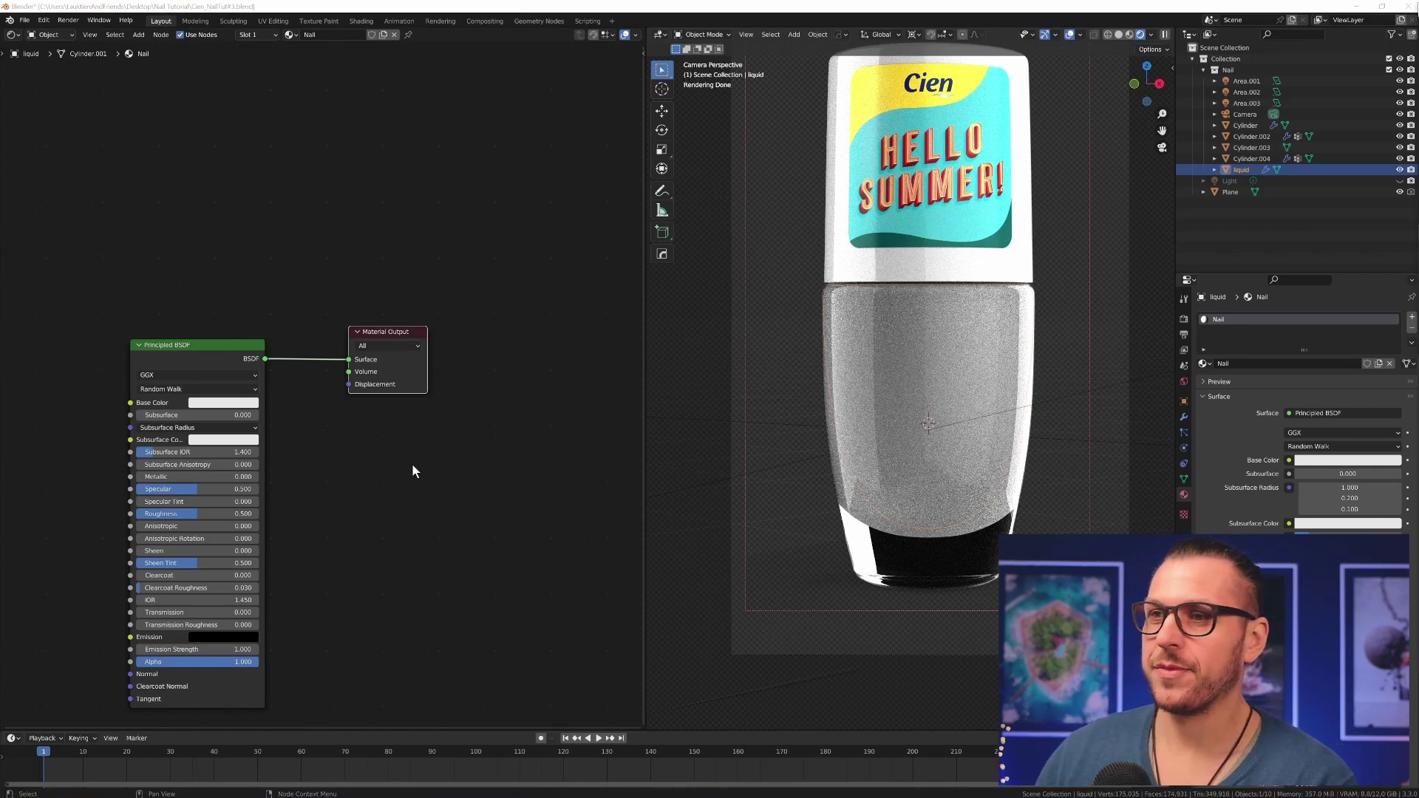
pyautogui.moveTo(377, 492); pyautogui.dragTo(427, 487, button='middle')
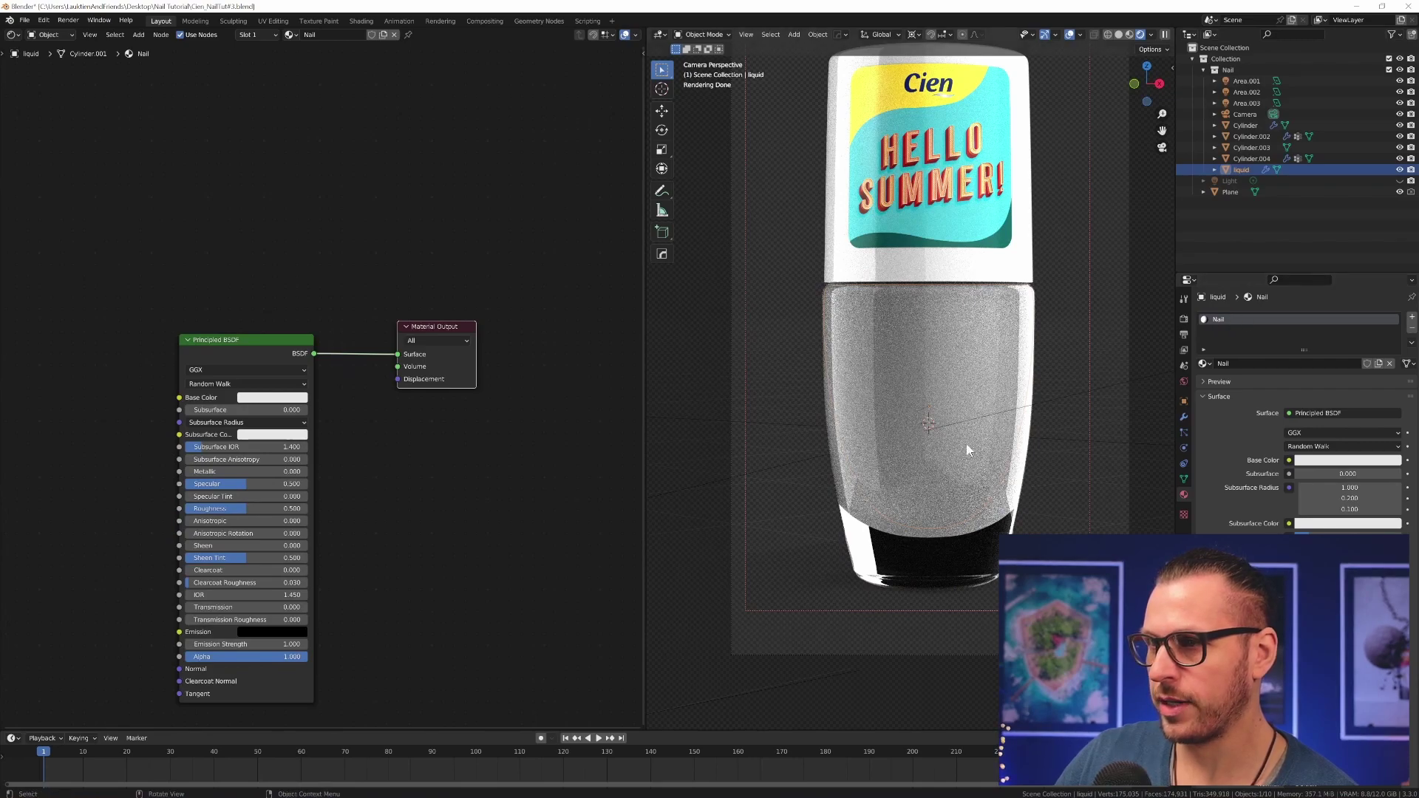
pyautogui.moveTo(344, 519); pyautogui.dragTo(401, 500, button='middle')
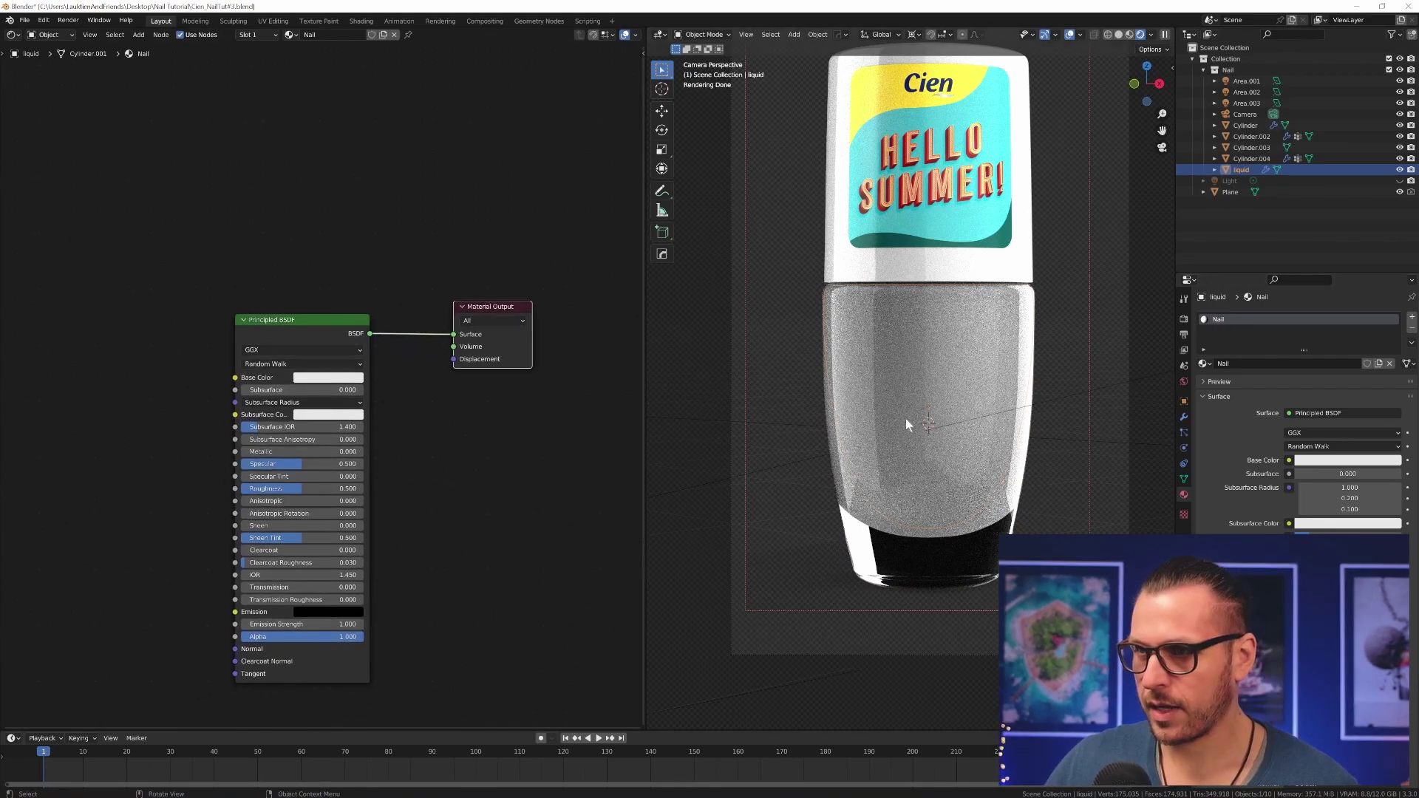
pyautogui.hotkey('ctrl', 'b')
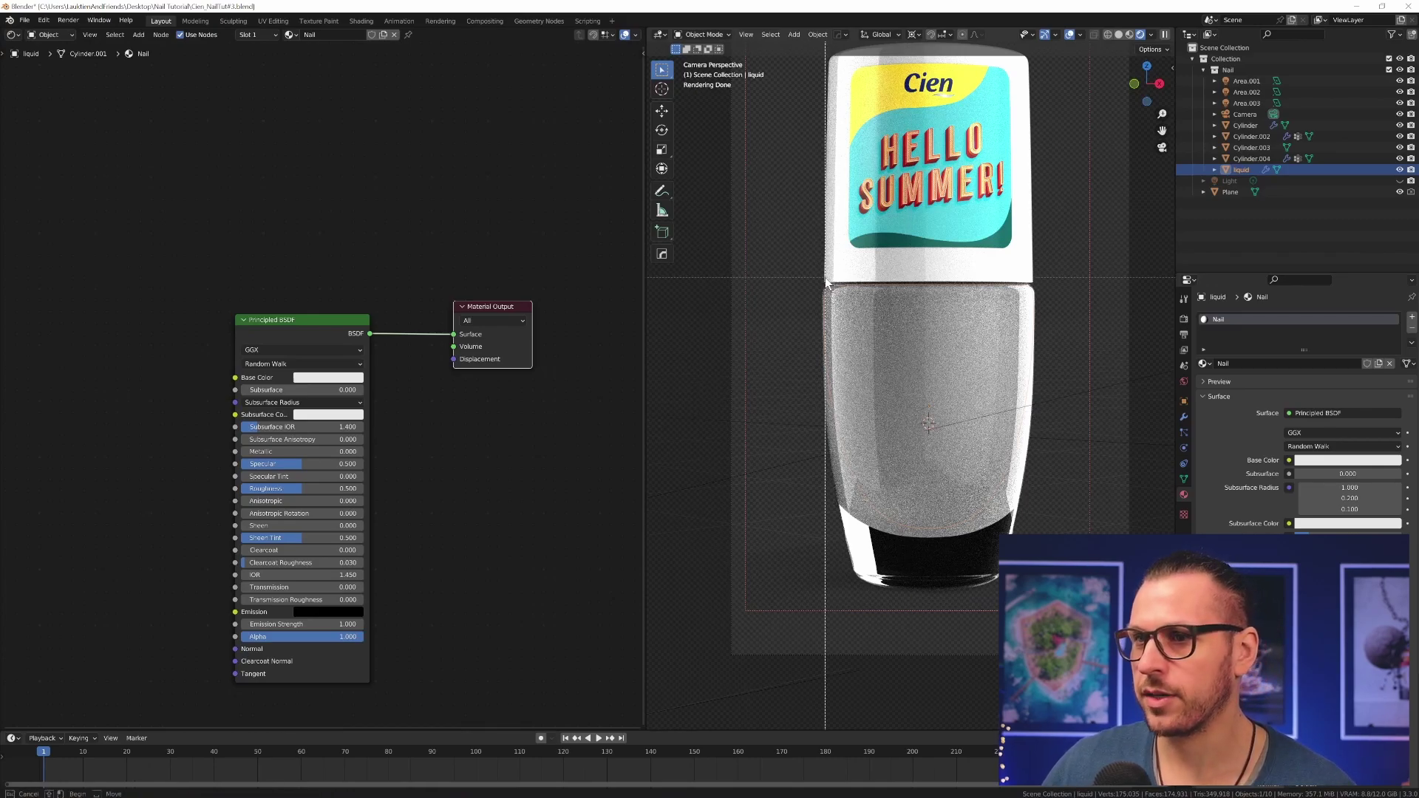
pyautogui.moveTo(816, 281); pyautogui.dragTo(1053, 539)
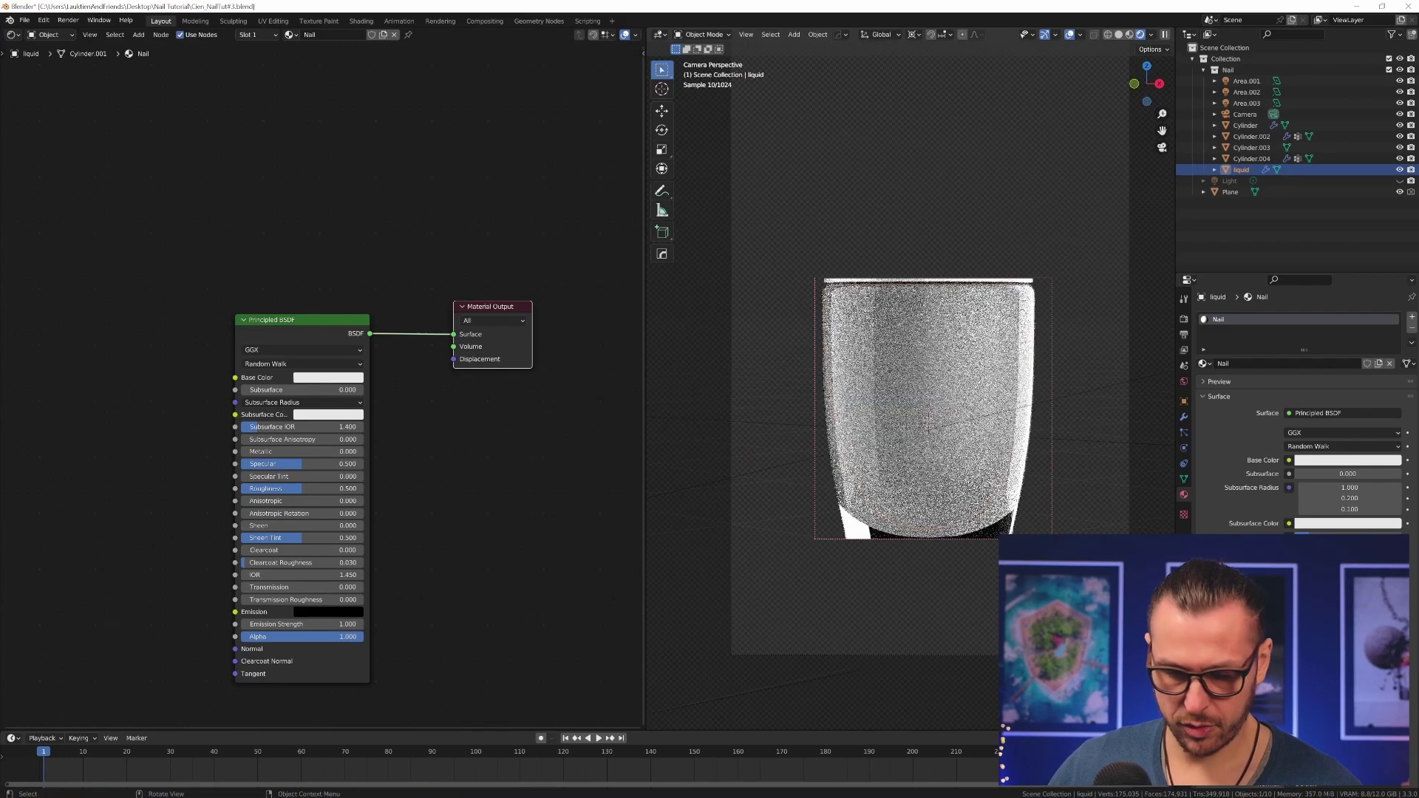
pyautogui.scroll(4, 901, 463)
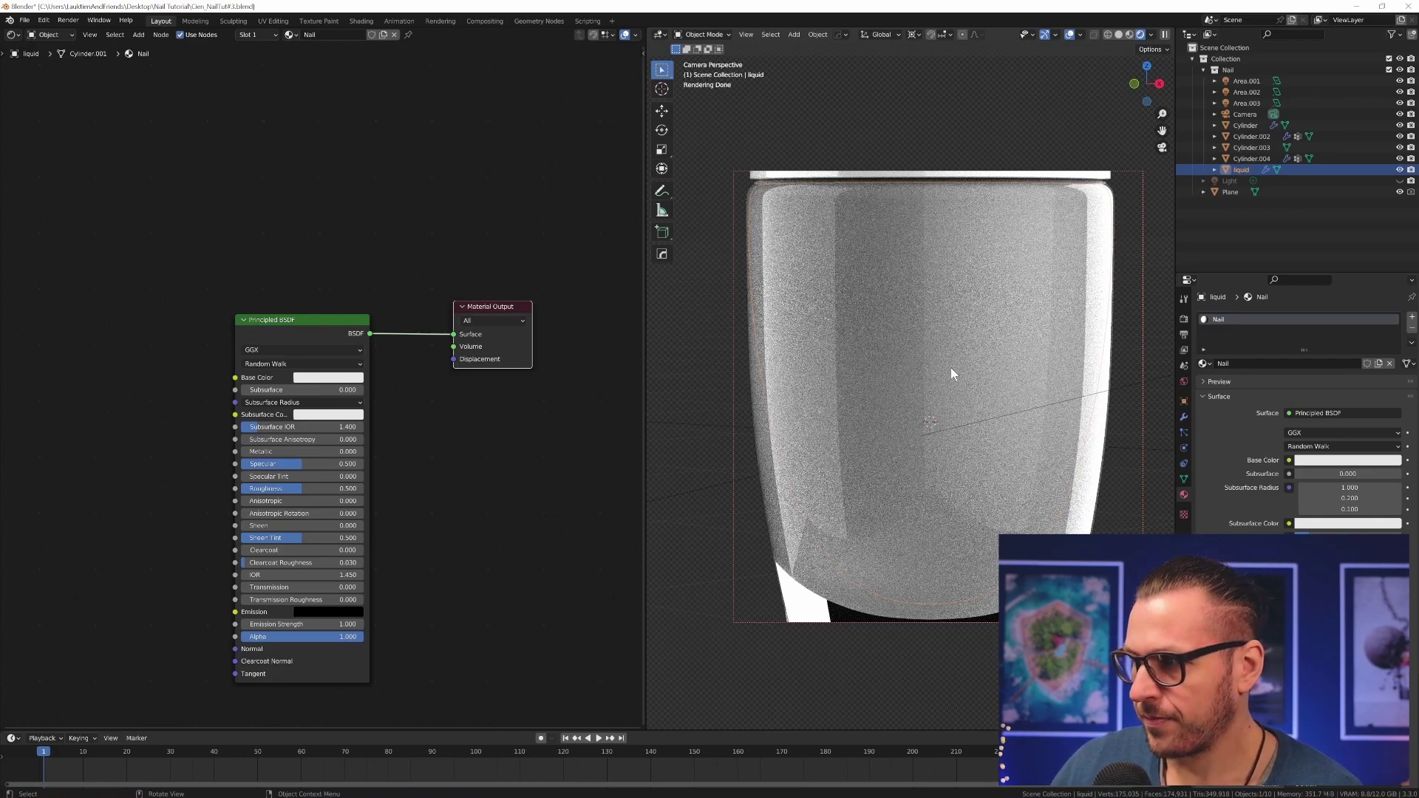
# Step: Change the Principled BSDF base color of the liquid's Nail material to a pale pink
pyautogui.moveTo(425, 506); pyautogui.dragTo(485, 509, button='middle')
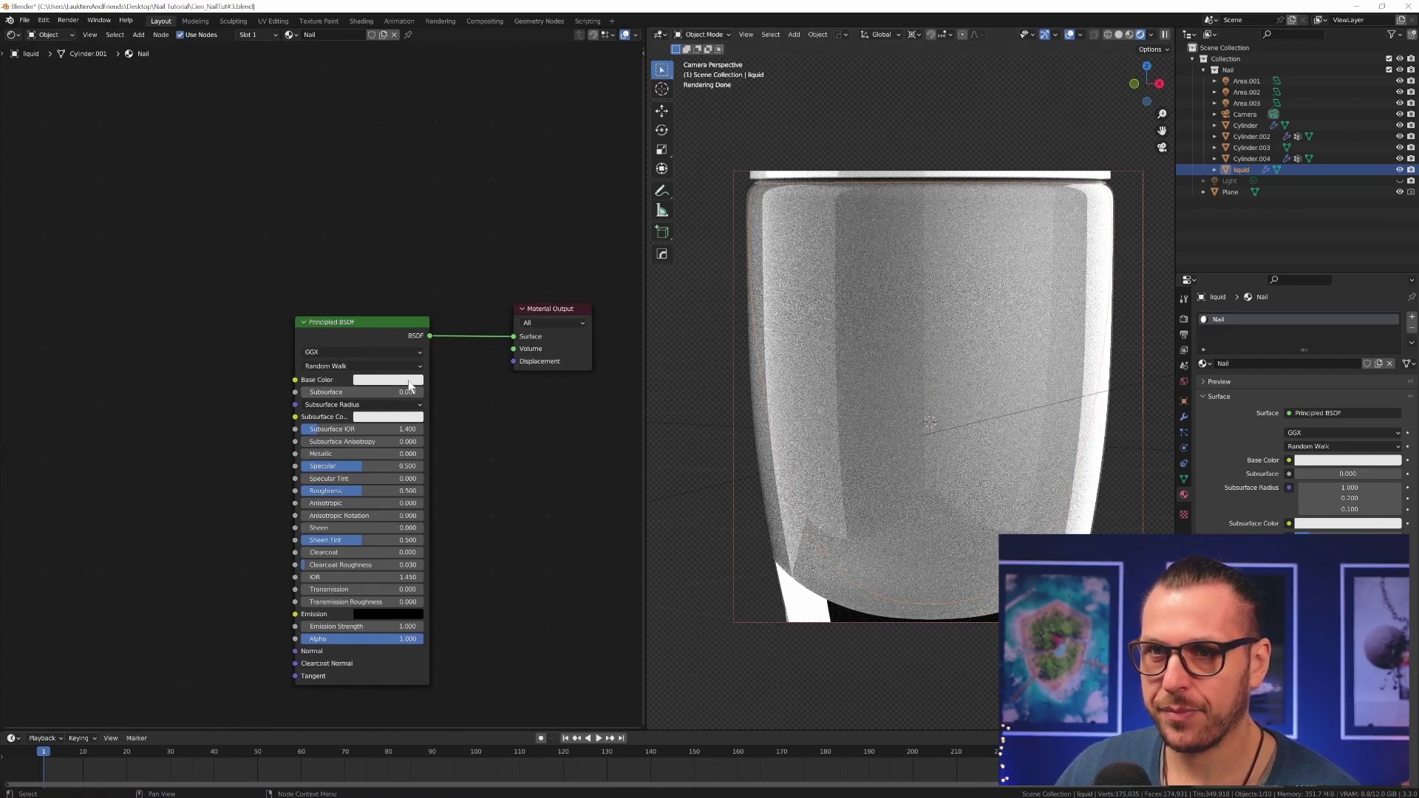
pyautogui.click(409, 383)
pyautogui.click(400, 276)
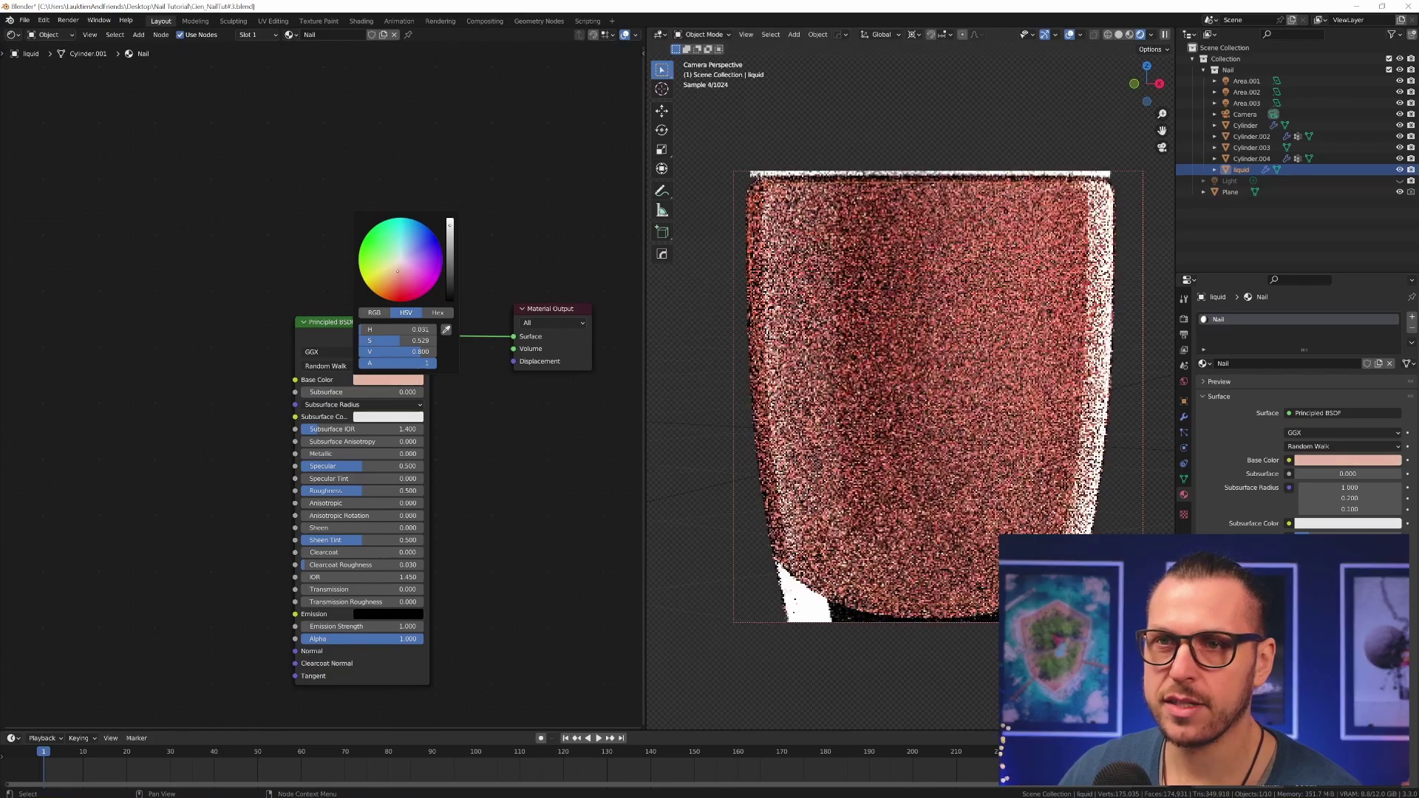
pyautogui.click(398, 268)
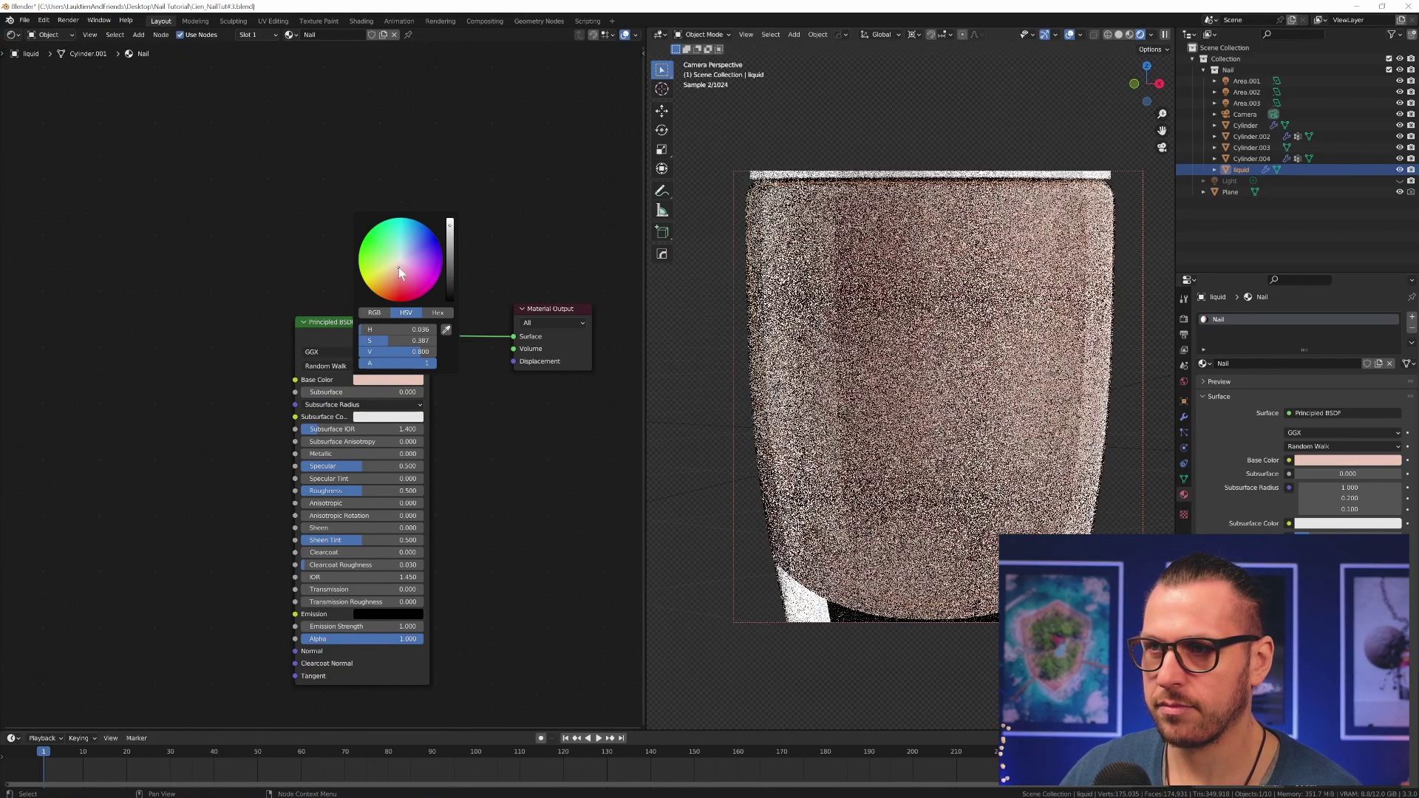
pyautogui.click(400, 268)
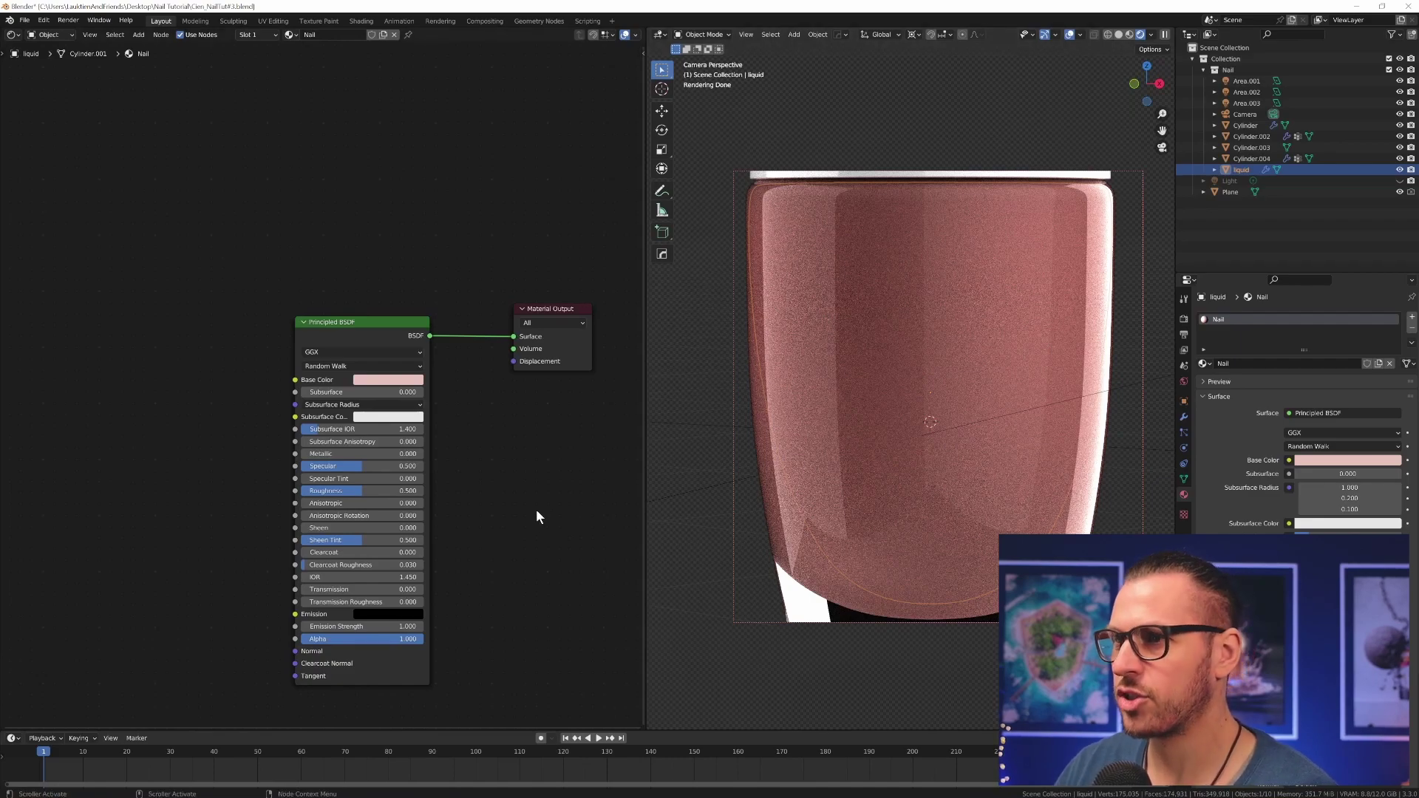
# Step: Set the Principled BSDF's Specular to 1.000 and its Roughness to 0.08
pyautogui.moveTo(504, 544); pyautogui.dragTo(532, 542, button='middle')
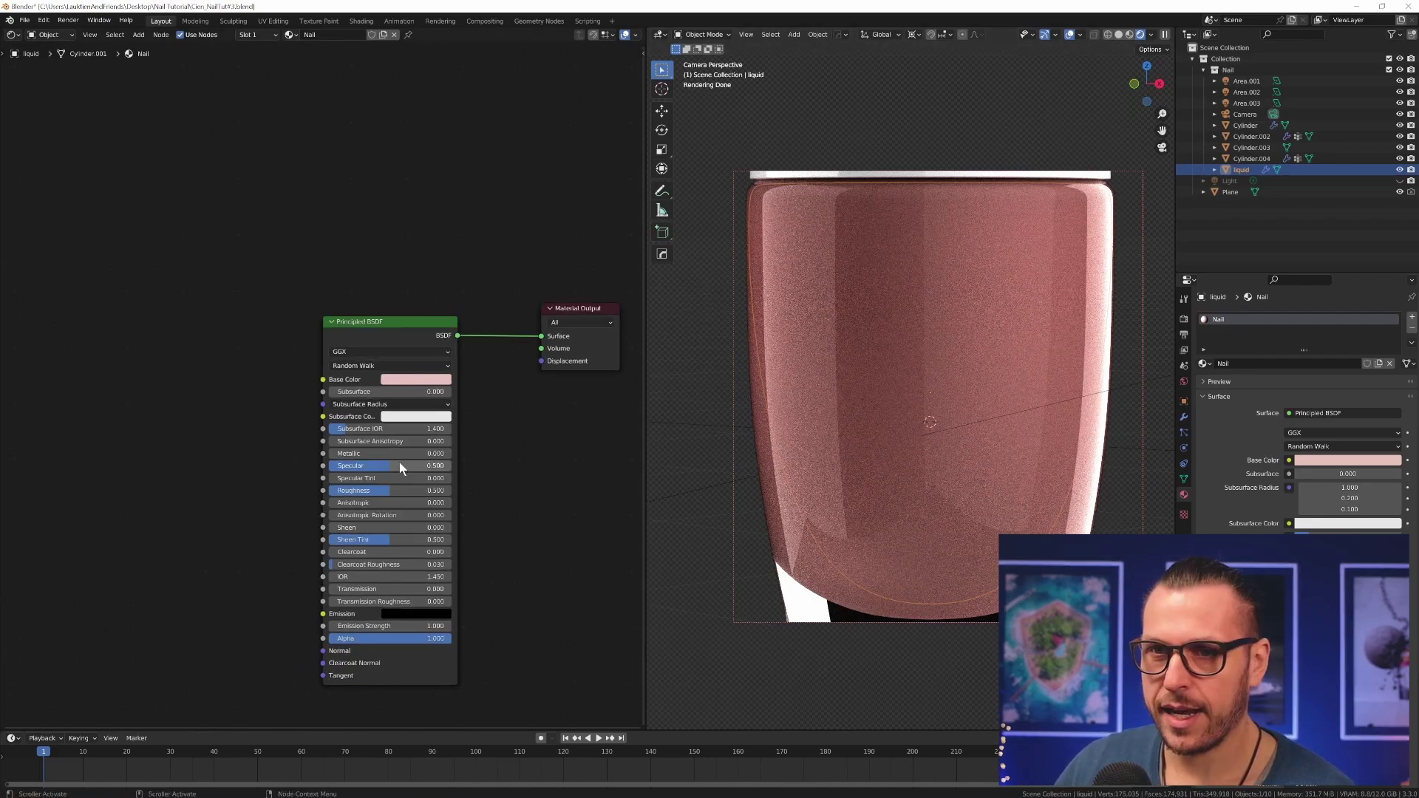
pyautogui.moveTo(399, 465); pyautogui.dragTo(334, 491)
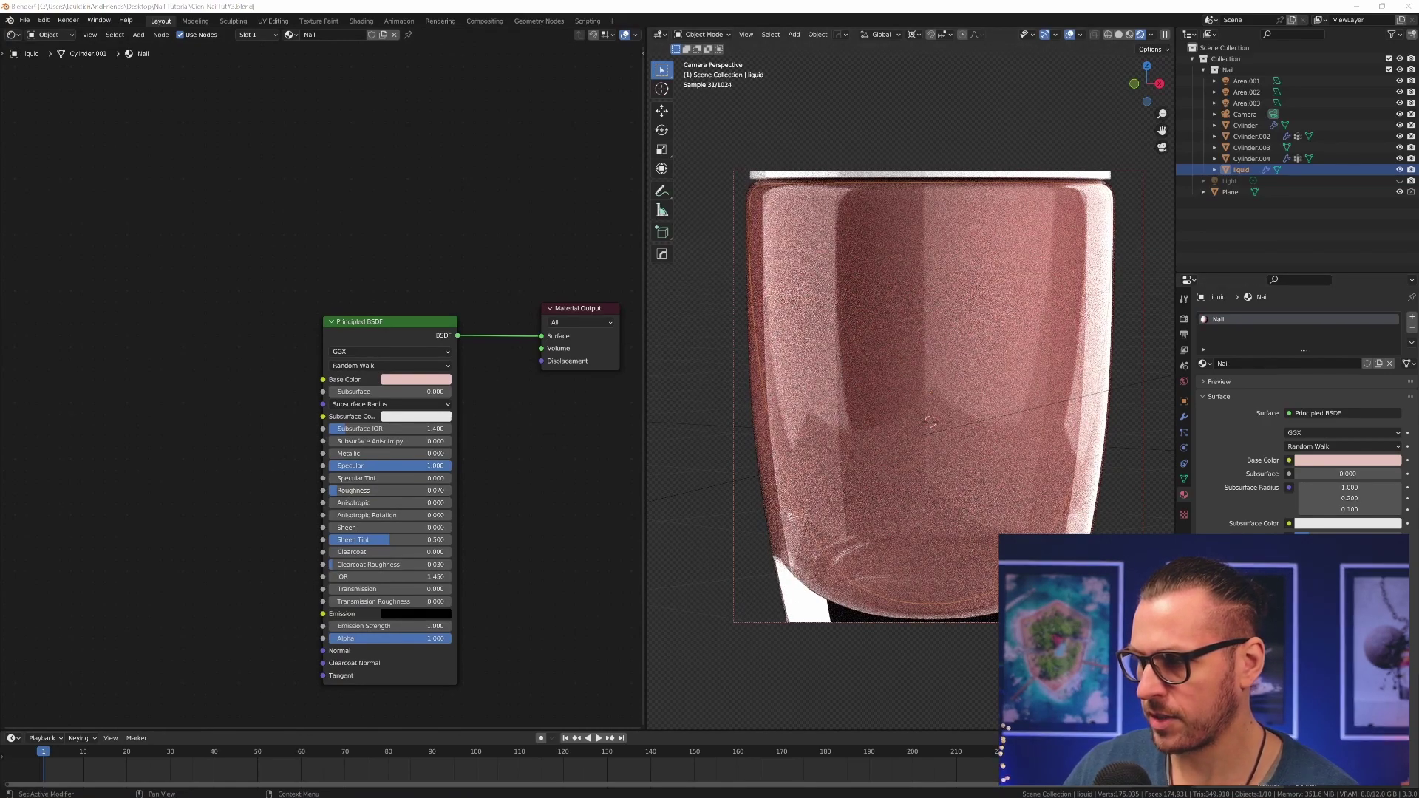
pyautogui.click(364, 491)
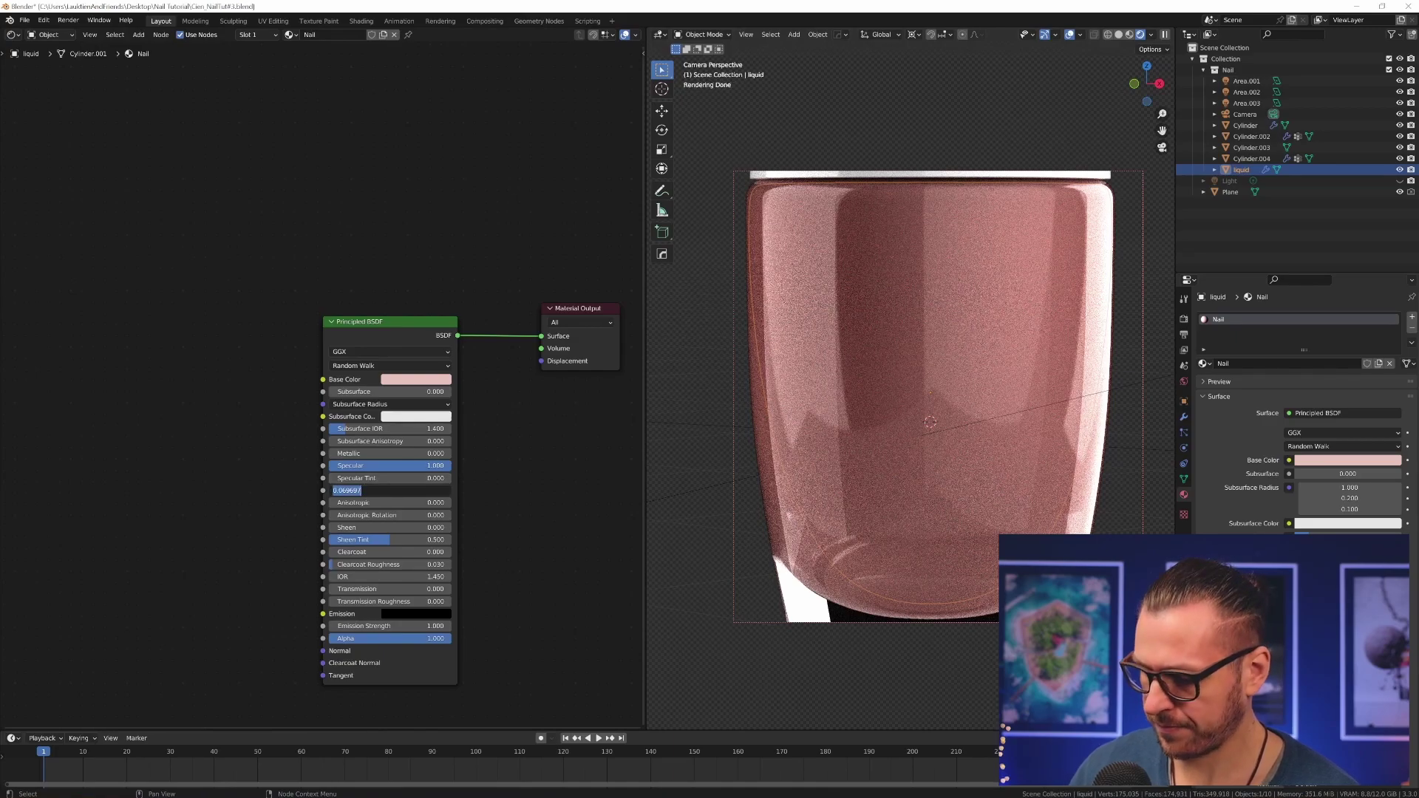
pyautogui.write('.08')
pyautogui.press('Return')
# Step: Set the Principled BSDF's Metallic to 0.5 and raise its Clearcoat to 1.000
pyautogui.click(358, 453)
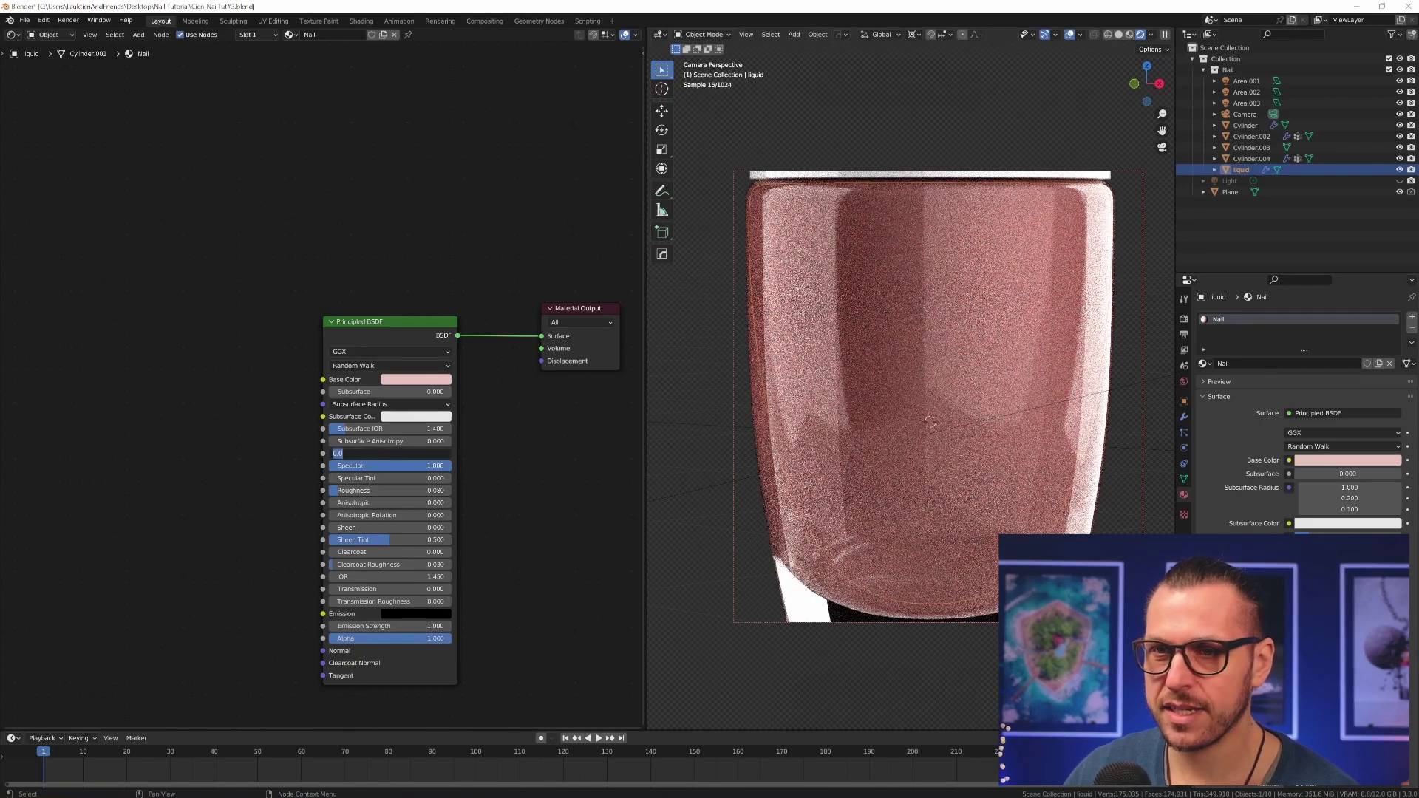
pyautogui.write('.5')
pyautogui.press('Return')
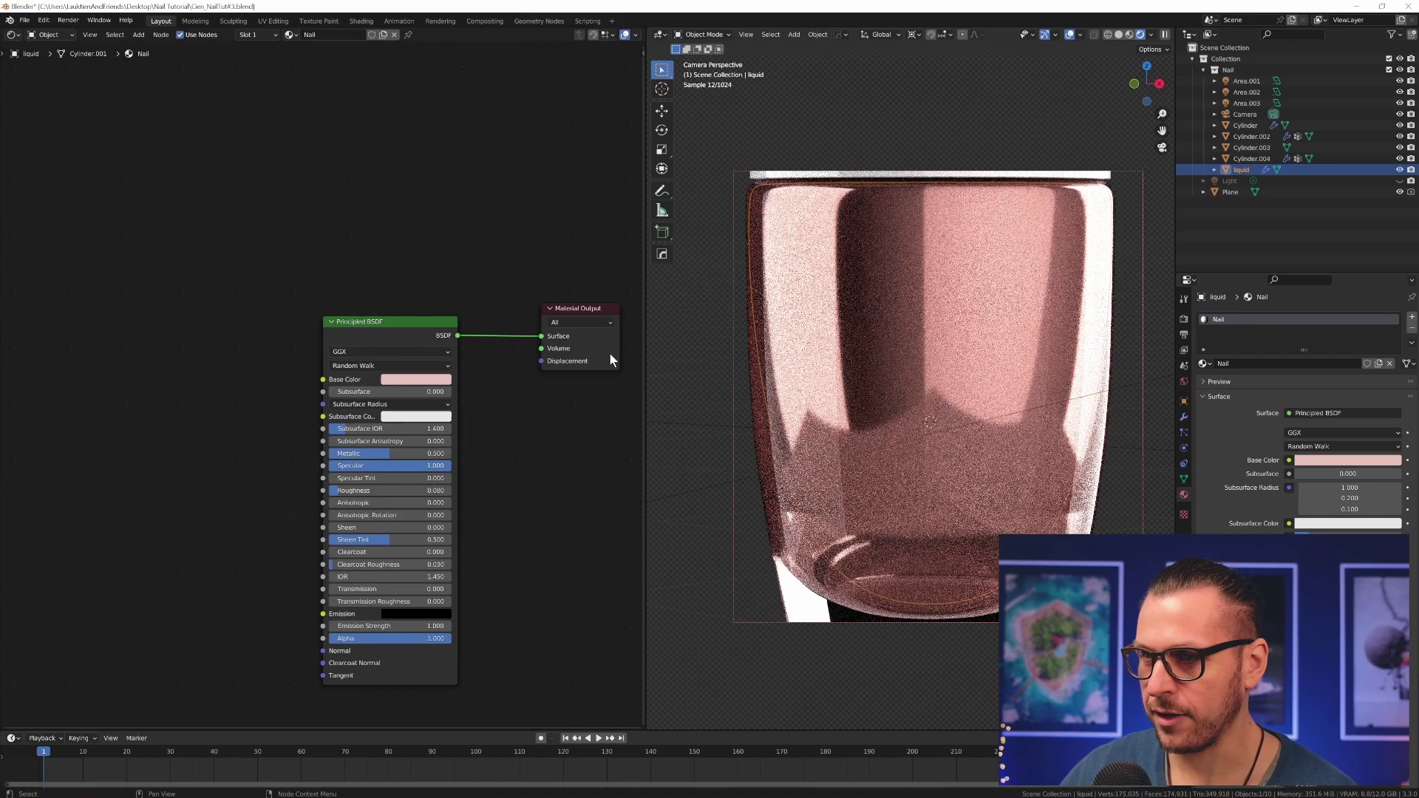
pyautogui.scroll(-1, 479, 421)
pyautogui.moveTo(446, 525); pyautogui.dragTo(443, 500, button='middle')
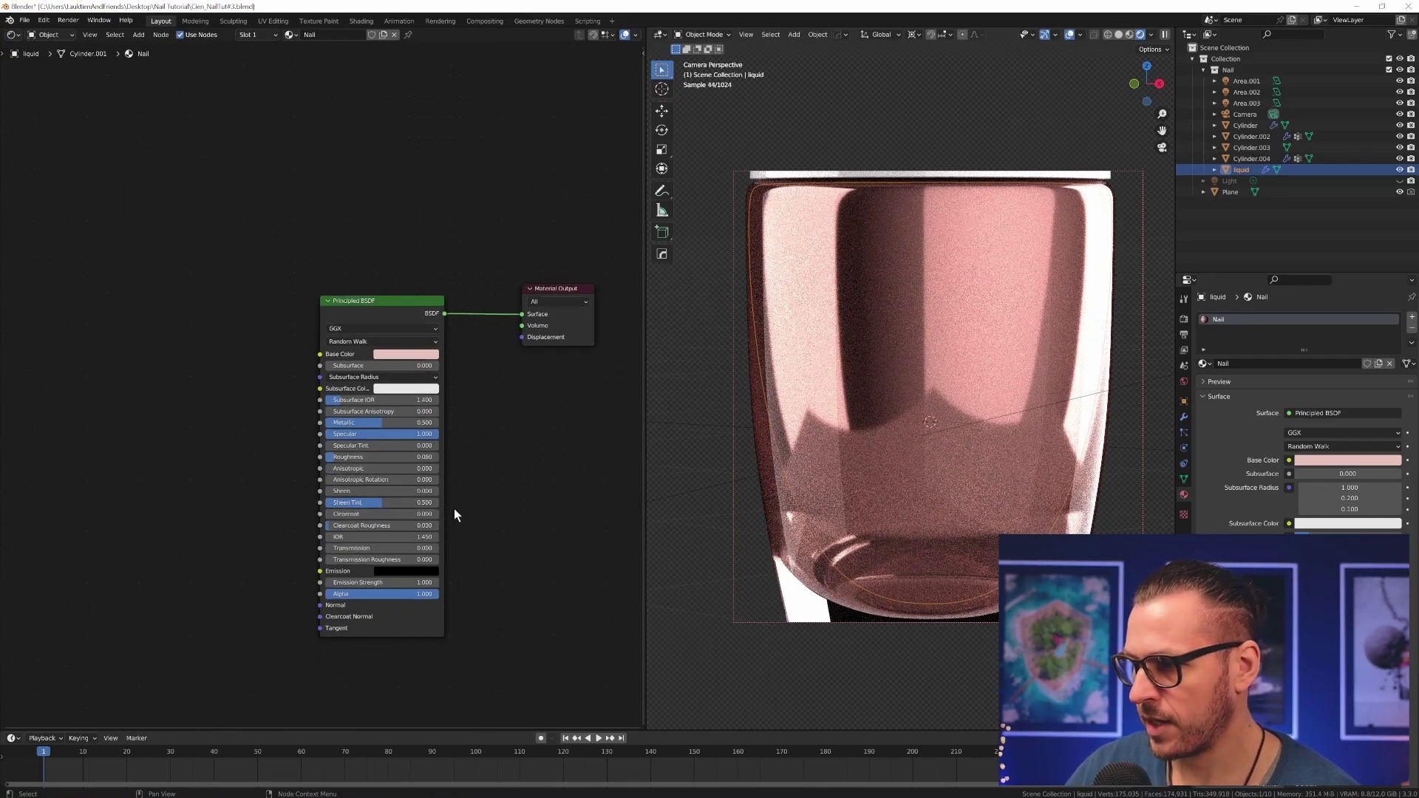
pyautogui.moveTo(409, 514); pyautogui.dragTo(522, 514)
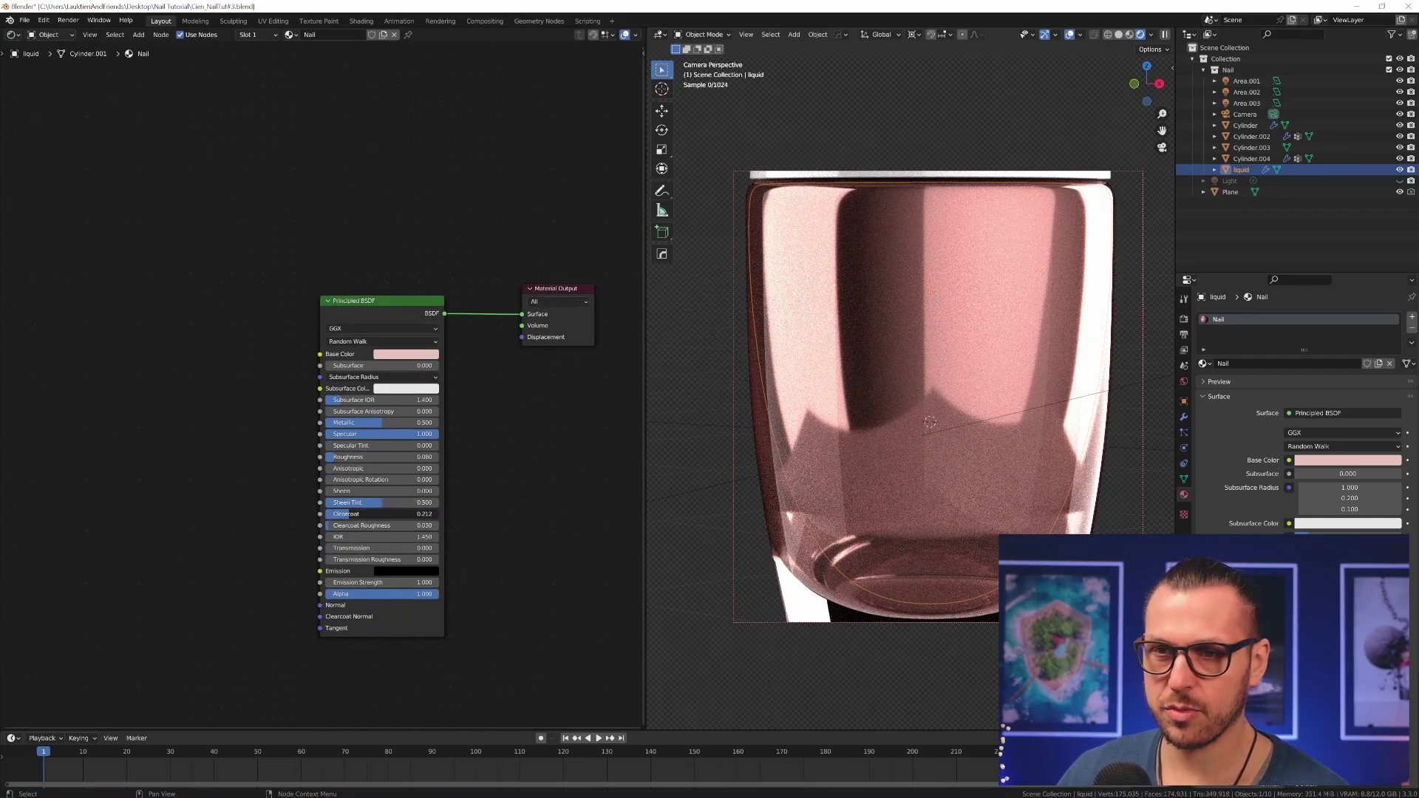
pyautogui.moveTo(349, 514); pyautogui.dragTo(421, 514)
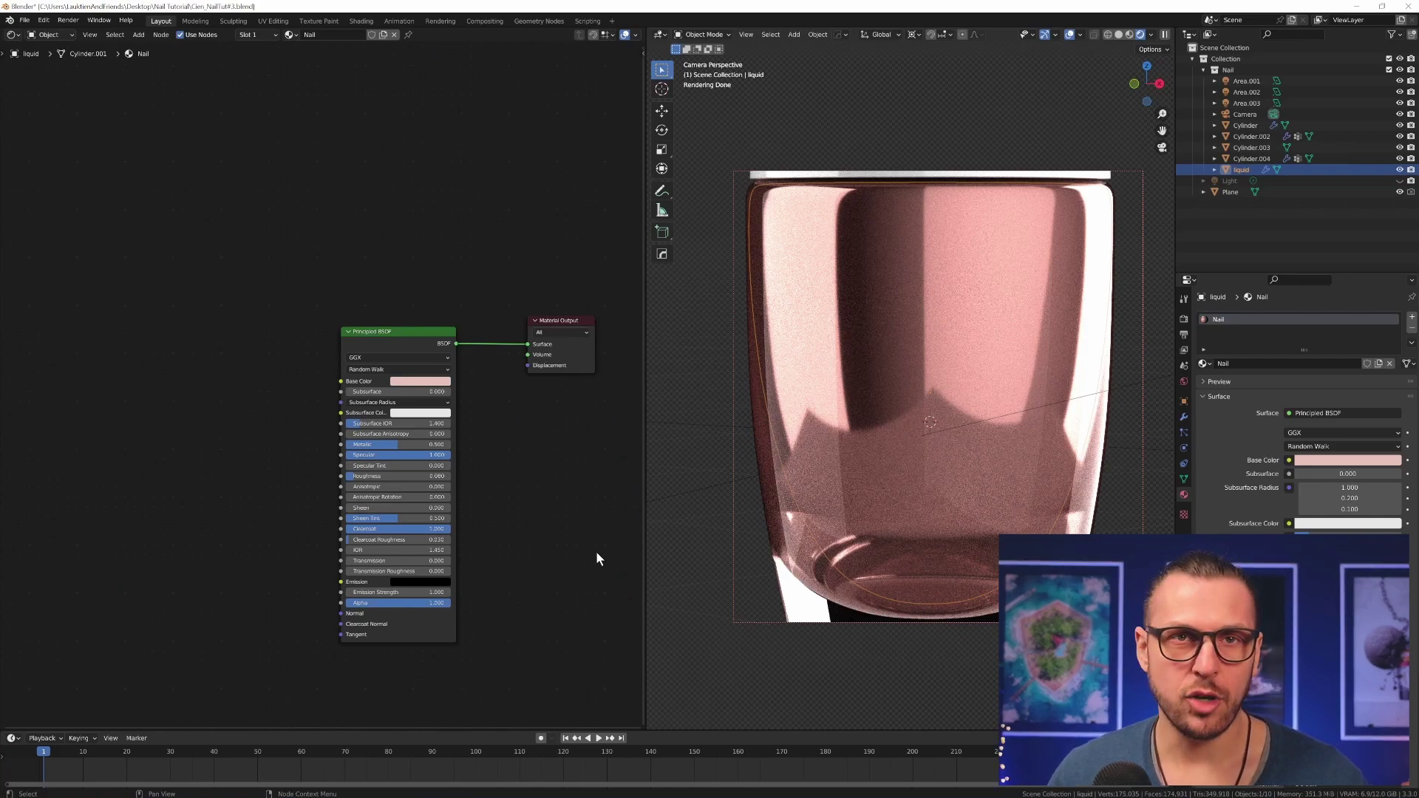
# Step: Add a Voronoi Texture node in the free space before the Principled BSDF
pyautogui.moveTo(241, 555); pyautogui.dragTo(272, 539, button='middle')
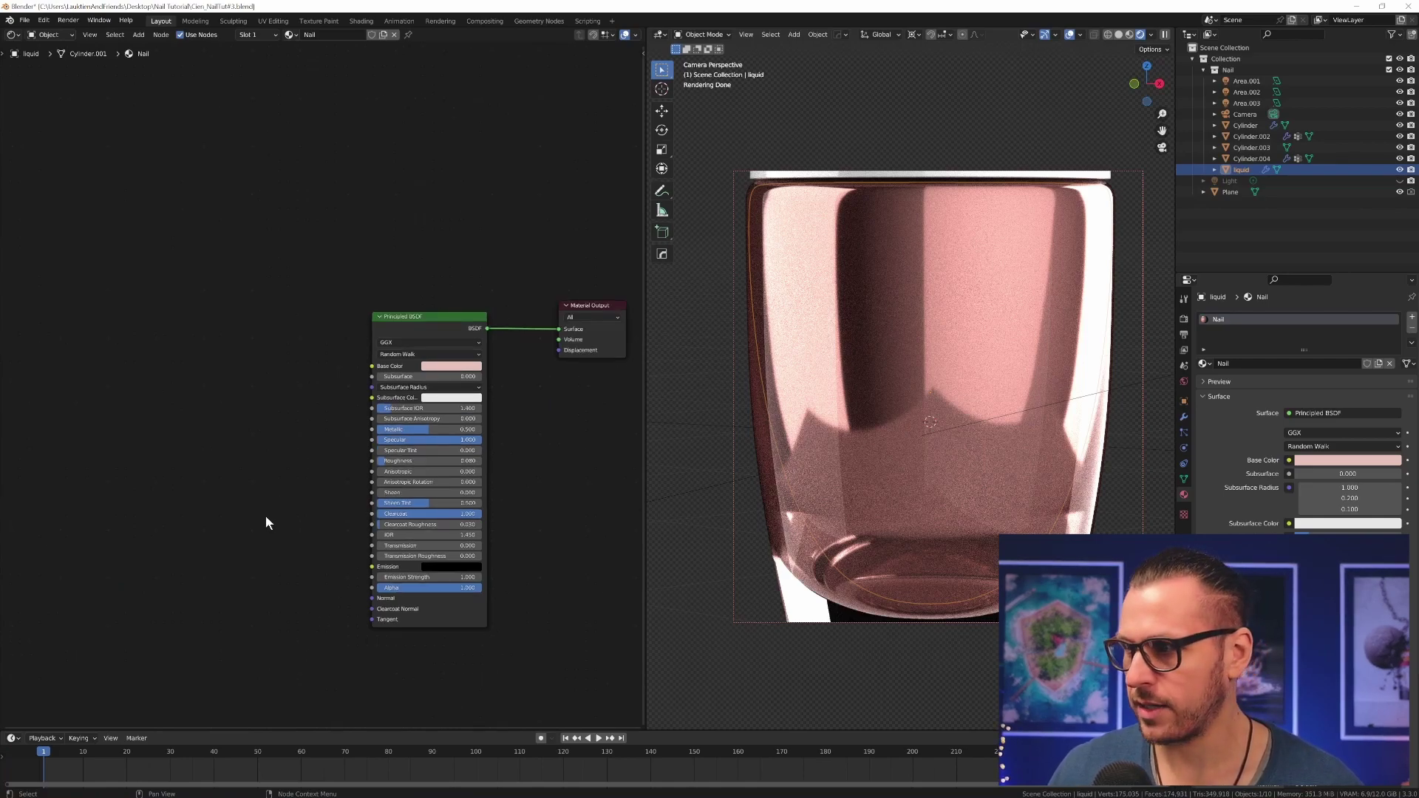
pyautogui.hotkey('shift', 'a')
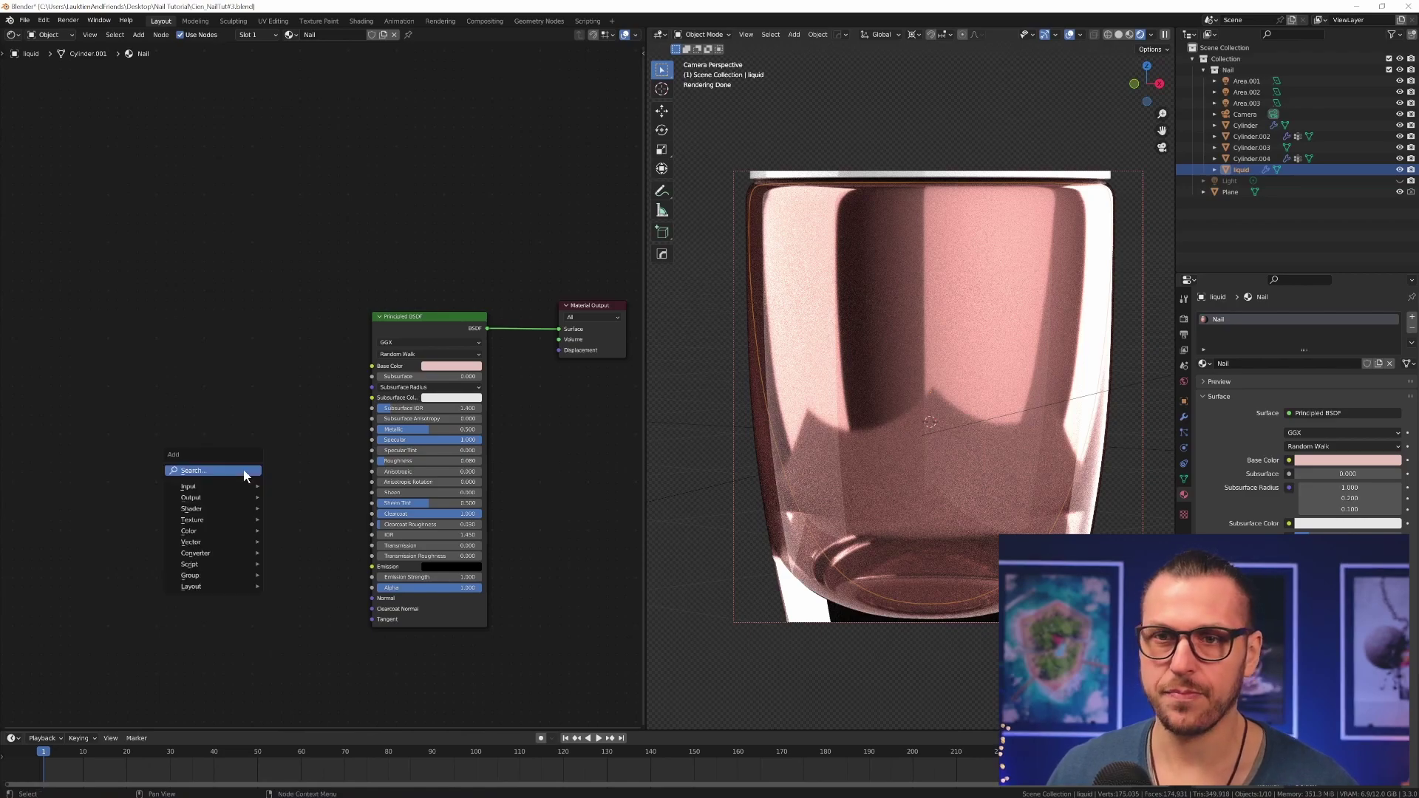
pyautogui.click(242, 470)
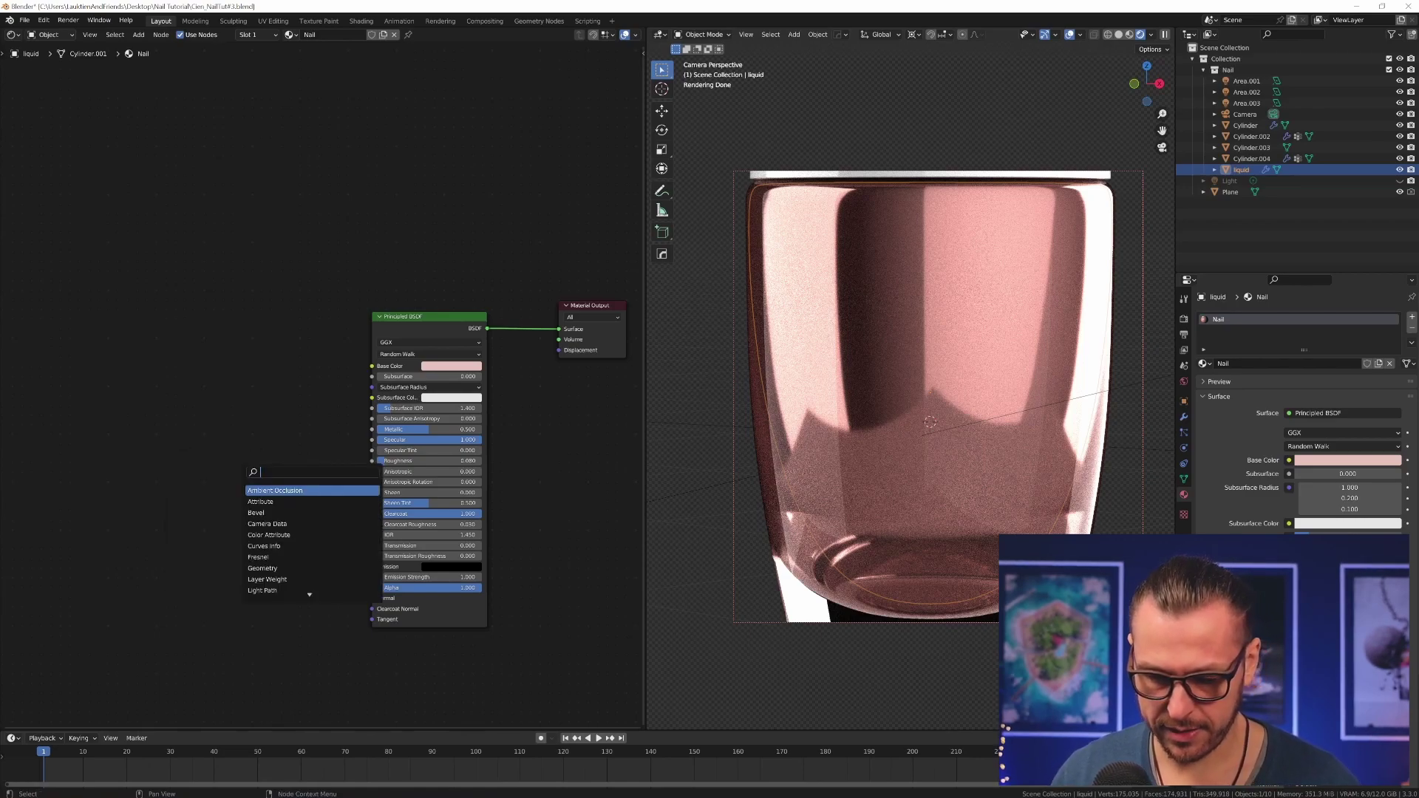
pyautogui.write('voro')
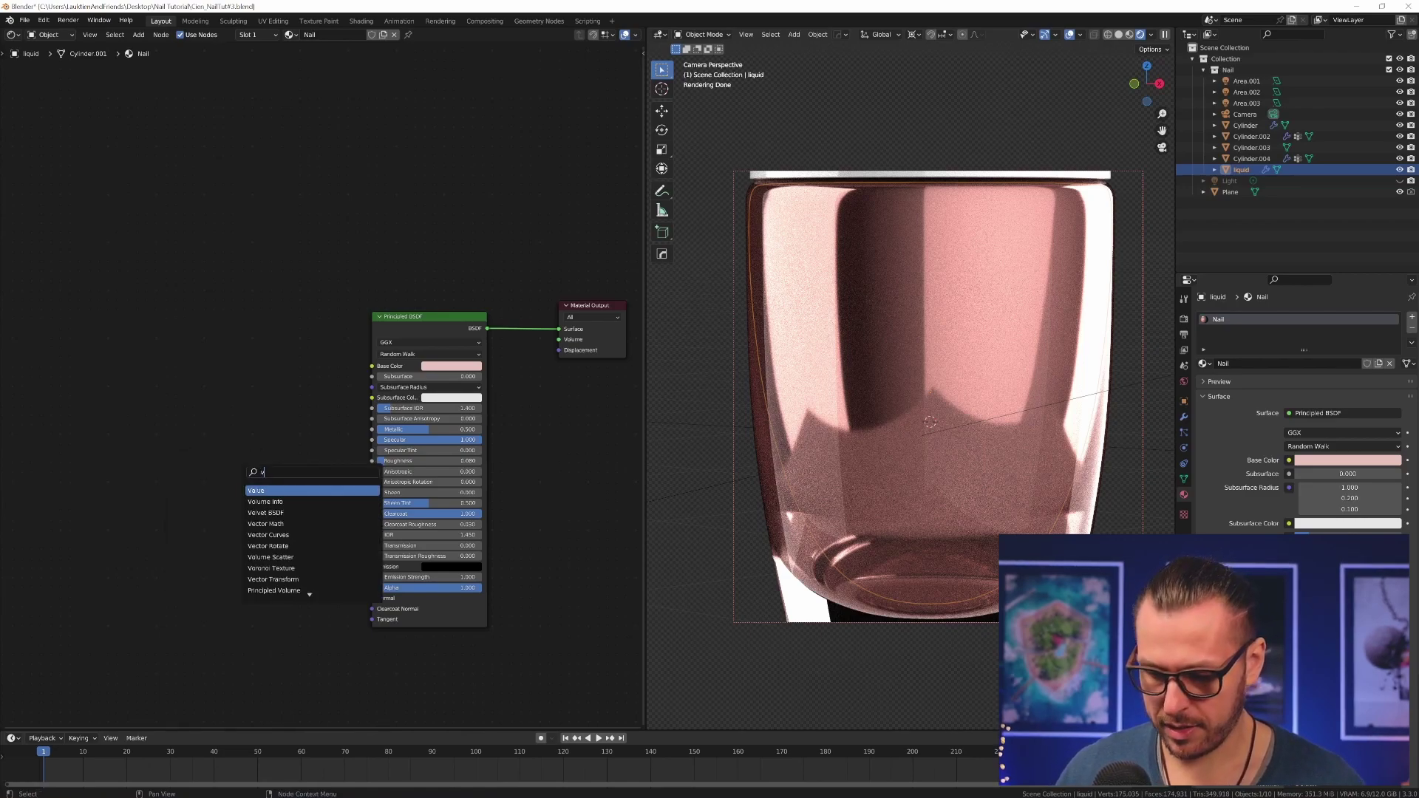
pyautogui.press('Return')
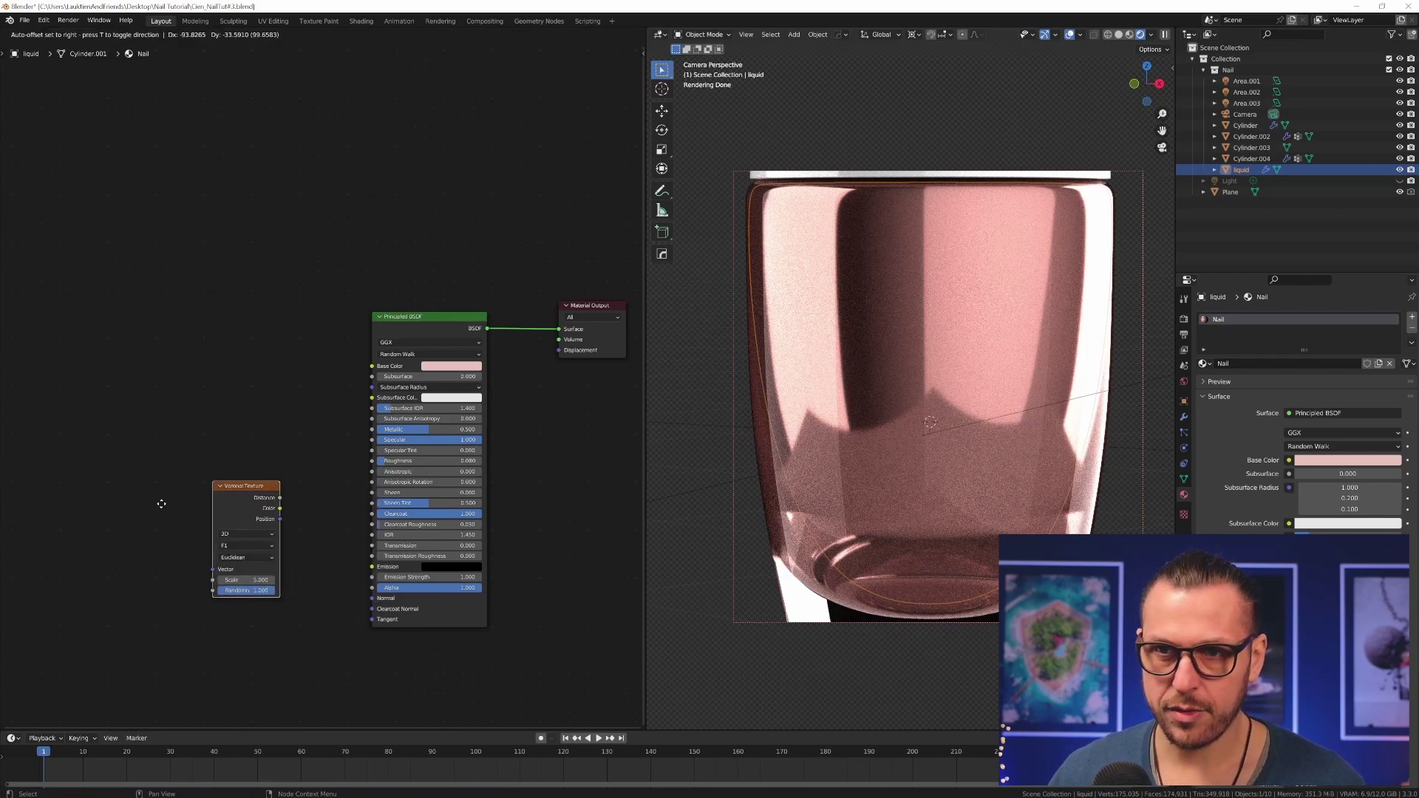
pyautogui.click(106, 506)
pyautogui.moveTo(105, 506); pyautogui.dragTo(192, 483, button='middle')
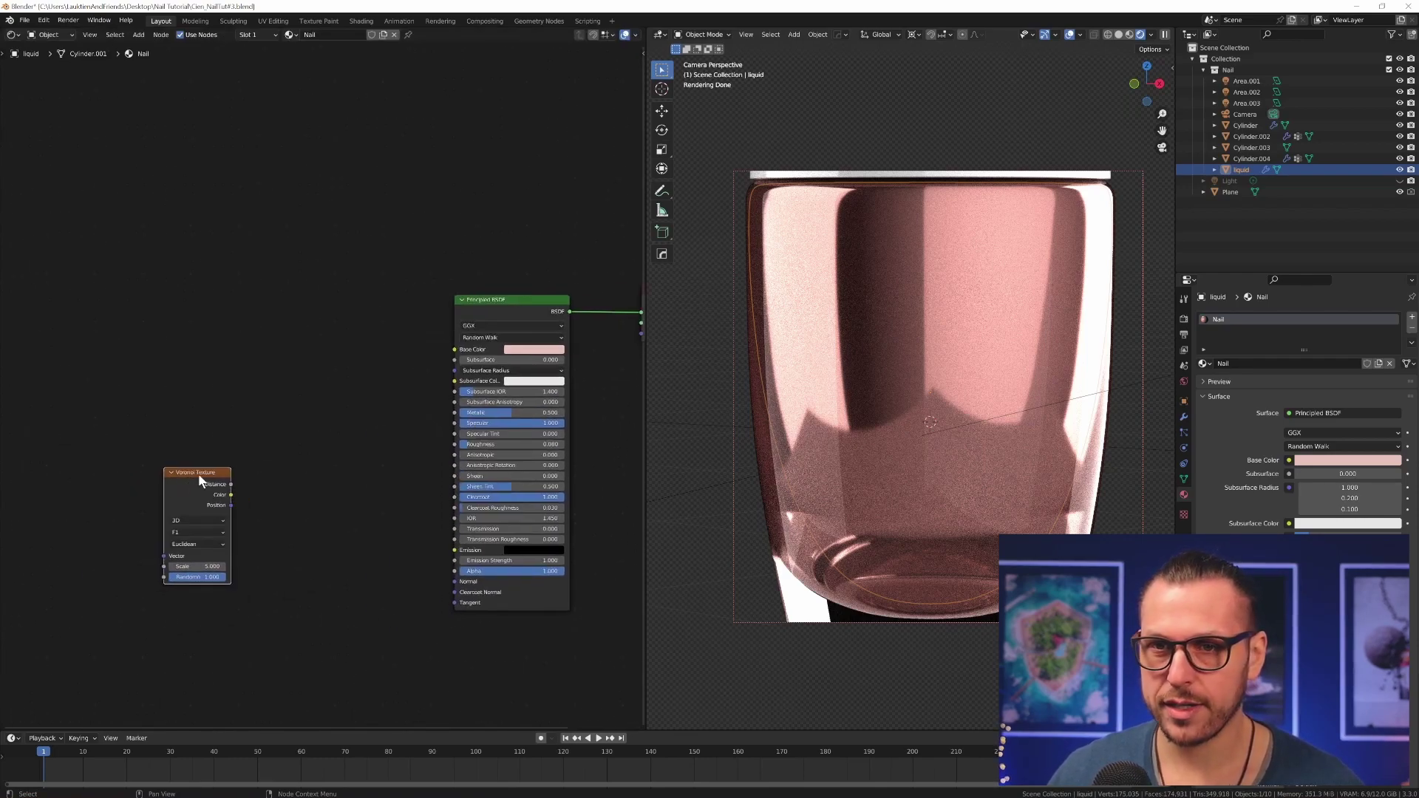
# Step: Add a Separate Color node after the Voronoi Texture, fed by the texture's Color output
pyautogui.hotkey('shift', 'a')
pyautogui.write('separa')
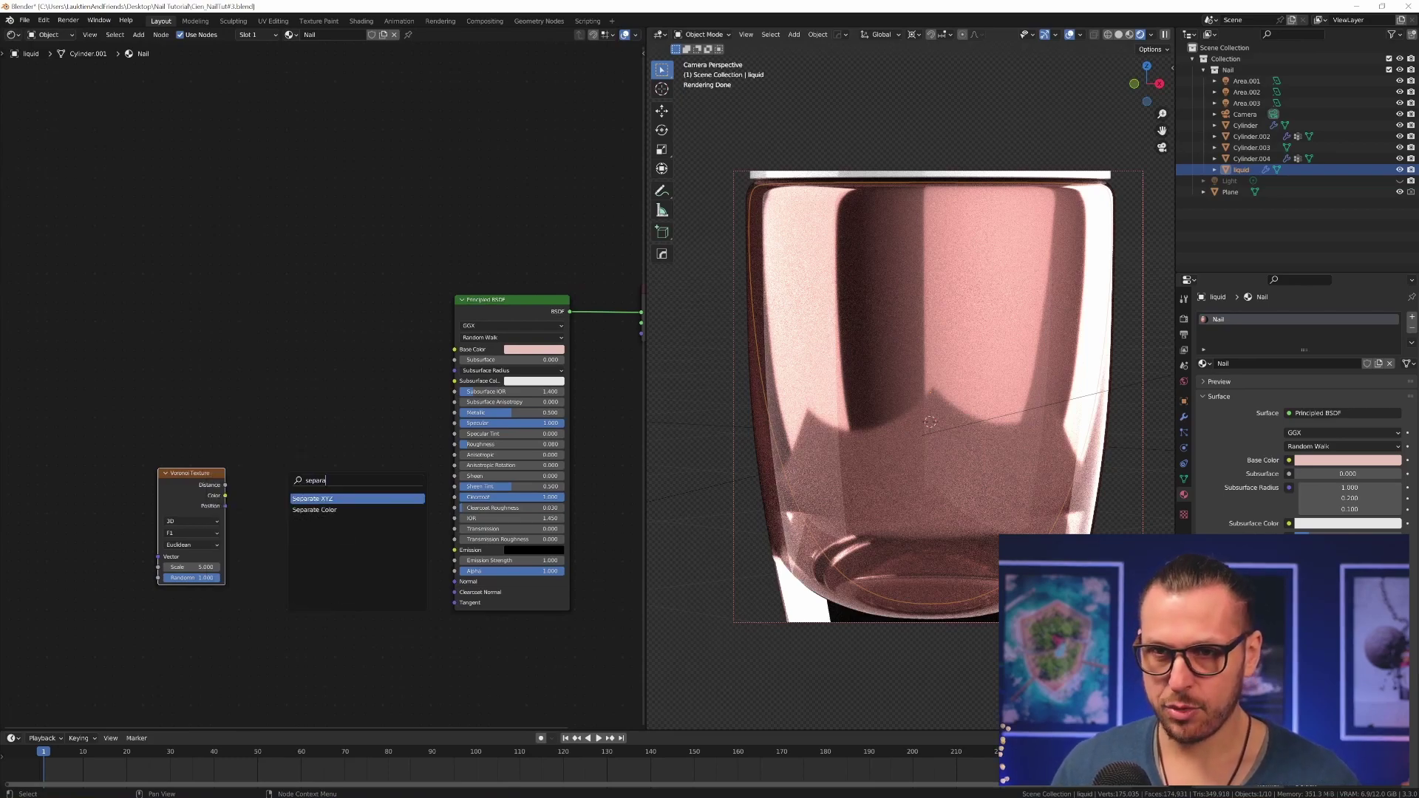
pyautogui.press('Down')
pyautogui.press('Return')
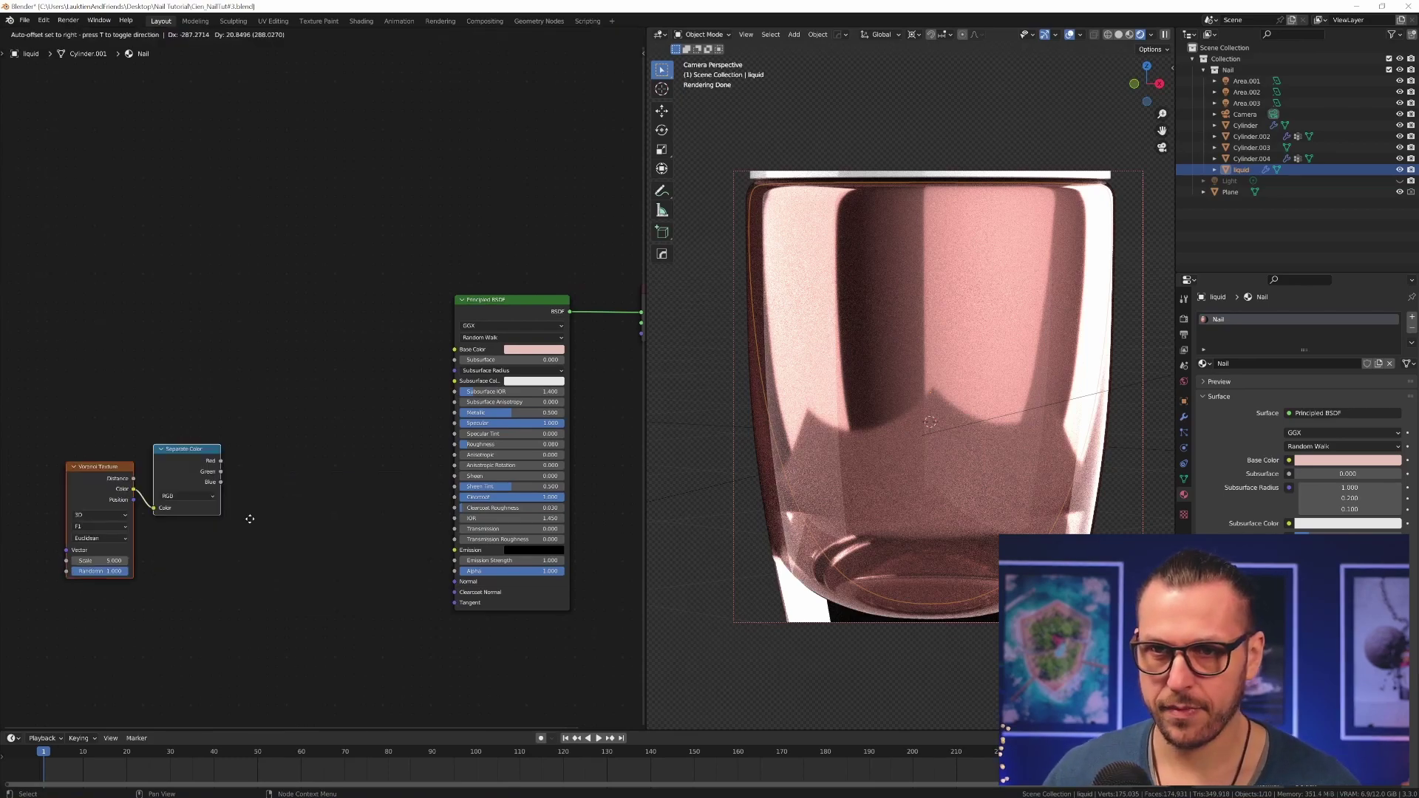
pyautogui.click(232, 507)
# Step: Add a Combine Color node between the Separate Color node and the Principled BSDF
pyautogui.hotkey('shift', 'a')
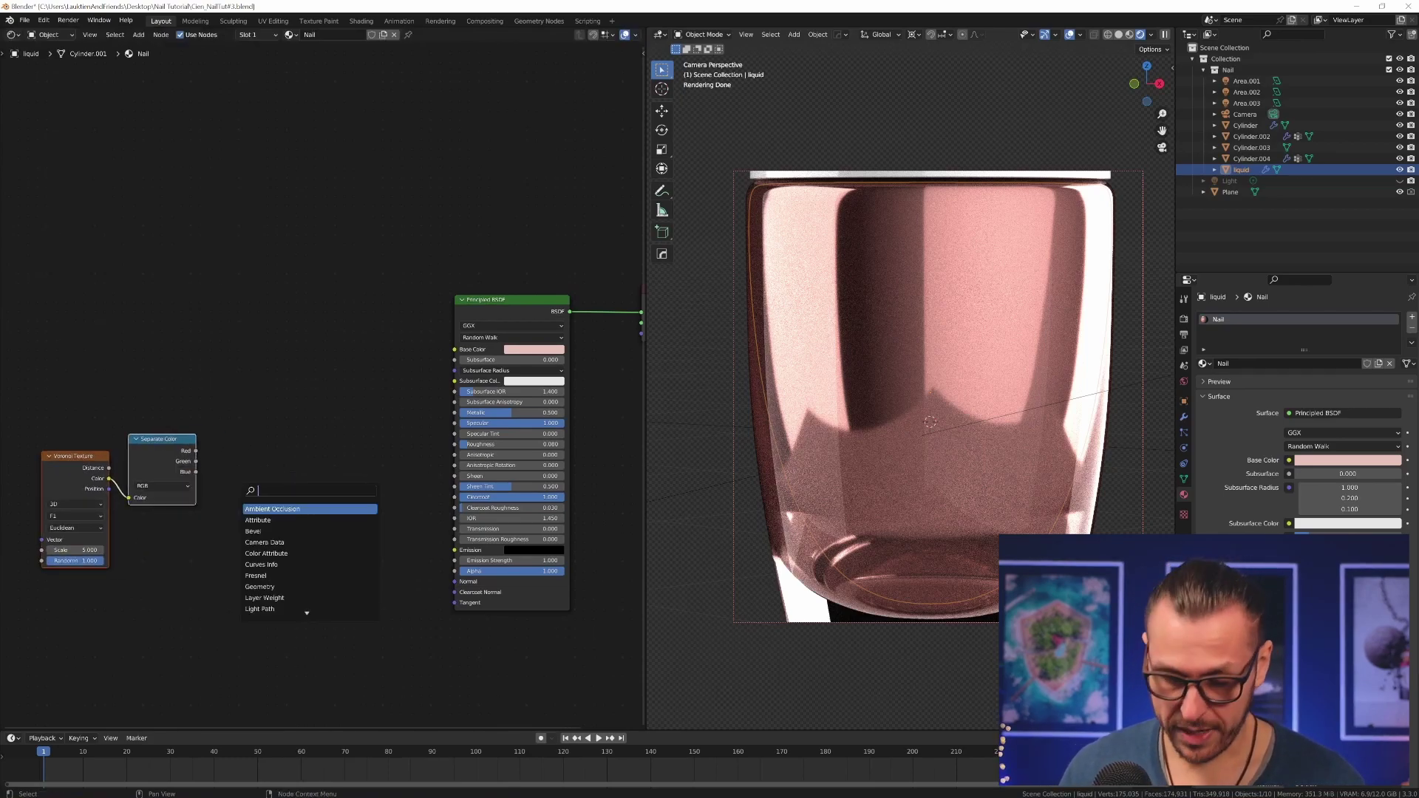
pyautogui.write('com')
pyautogui.press('Down')
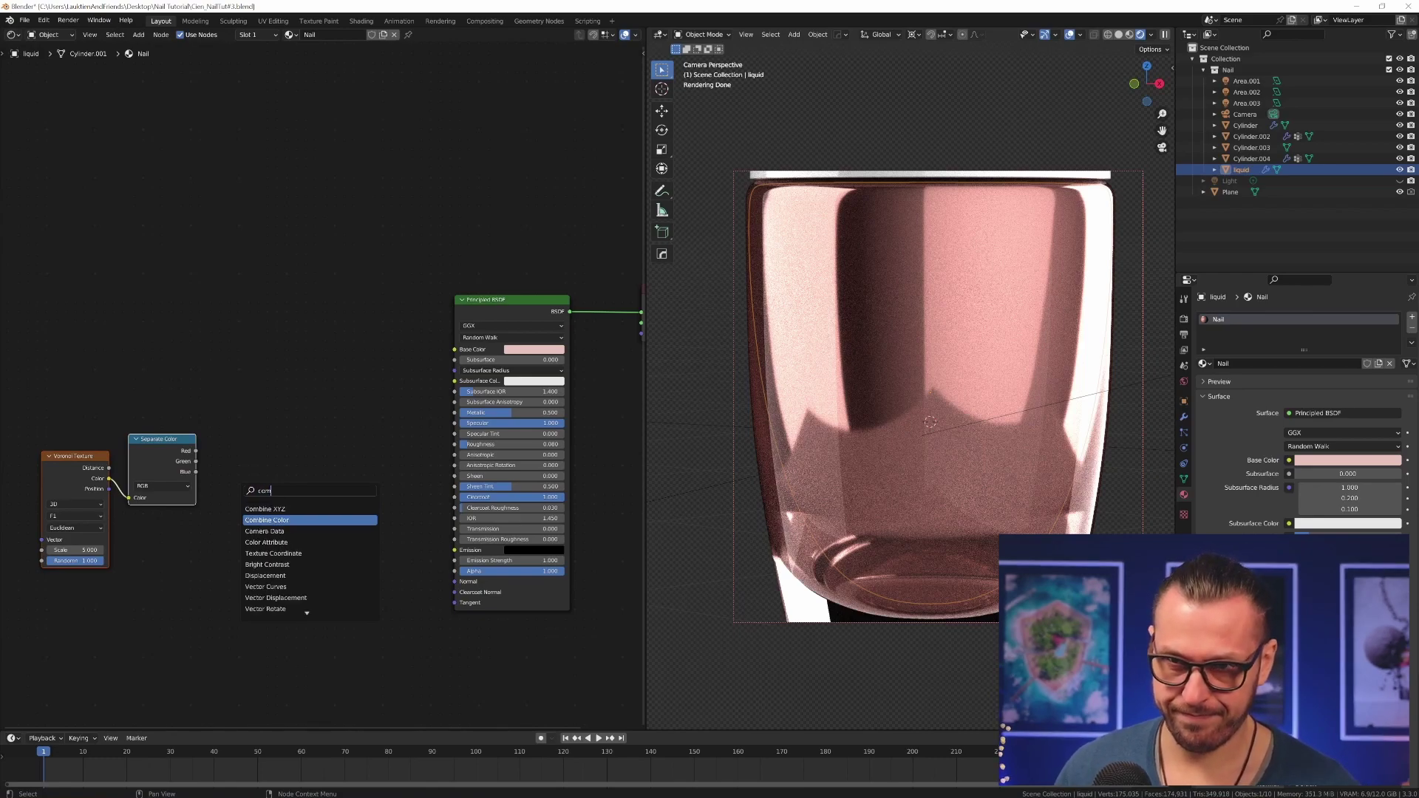
pyautogui.press('Return')
pyautogui.click(283, 428)
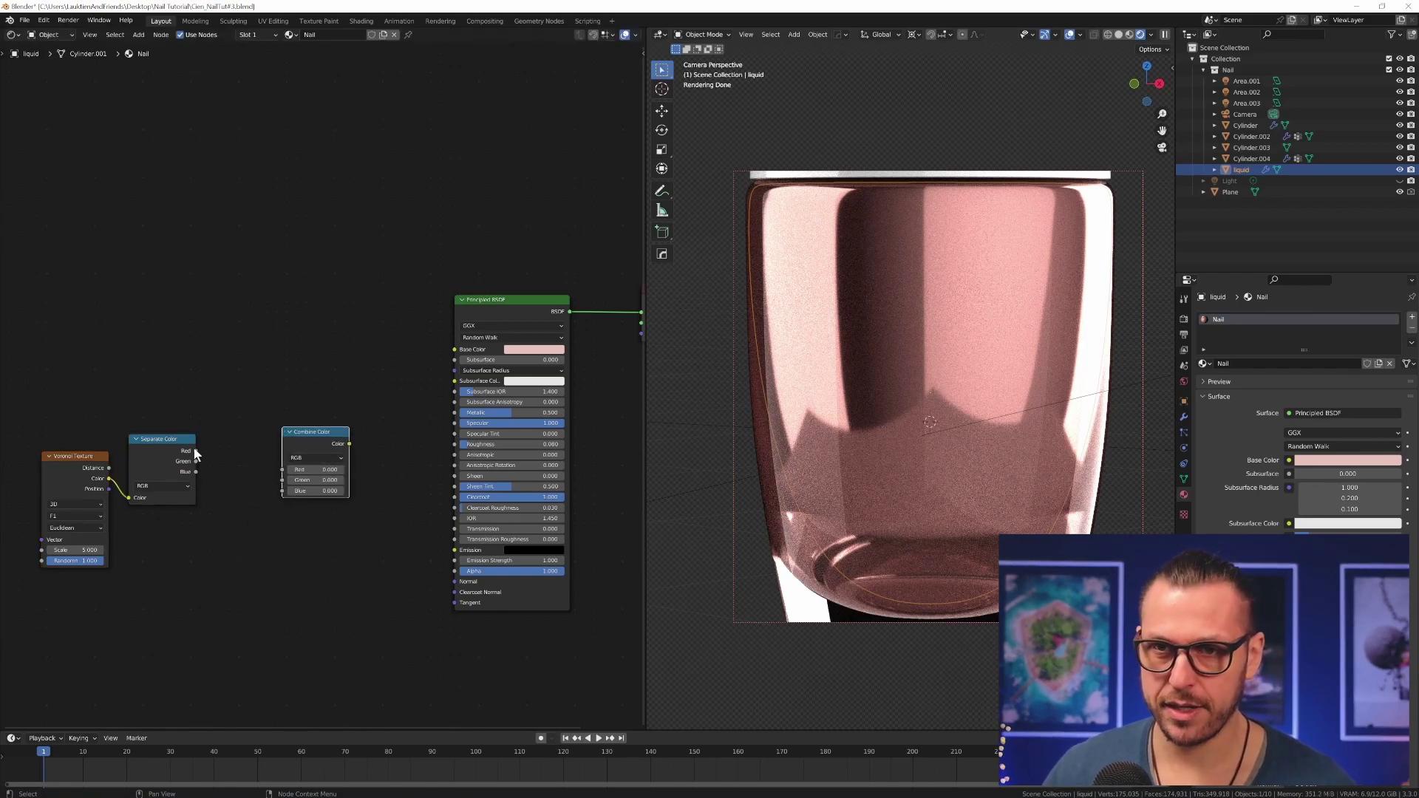
# Step: Link the Red and Green channels from Separate Color to Combine Color and set its Blue value to 1
pyautogui.moveTo(196, 451); pyautogui.dragTo(272, 490)
pyautogui.moveTo(313, 442); pyautogui.dragTo(263, 423)
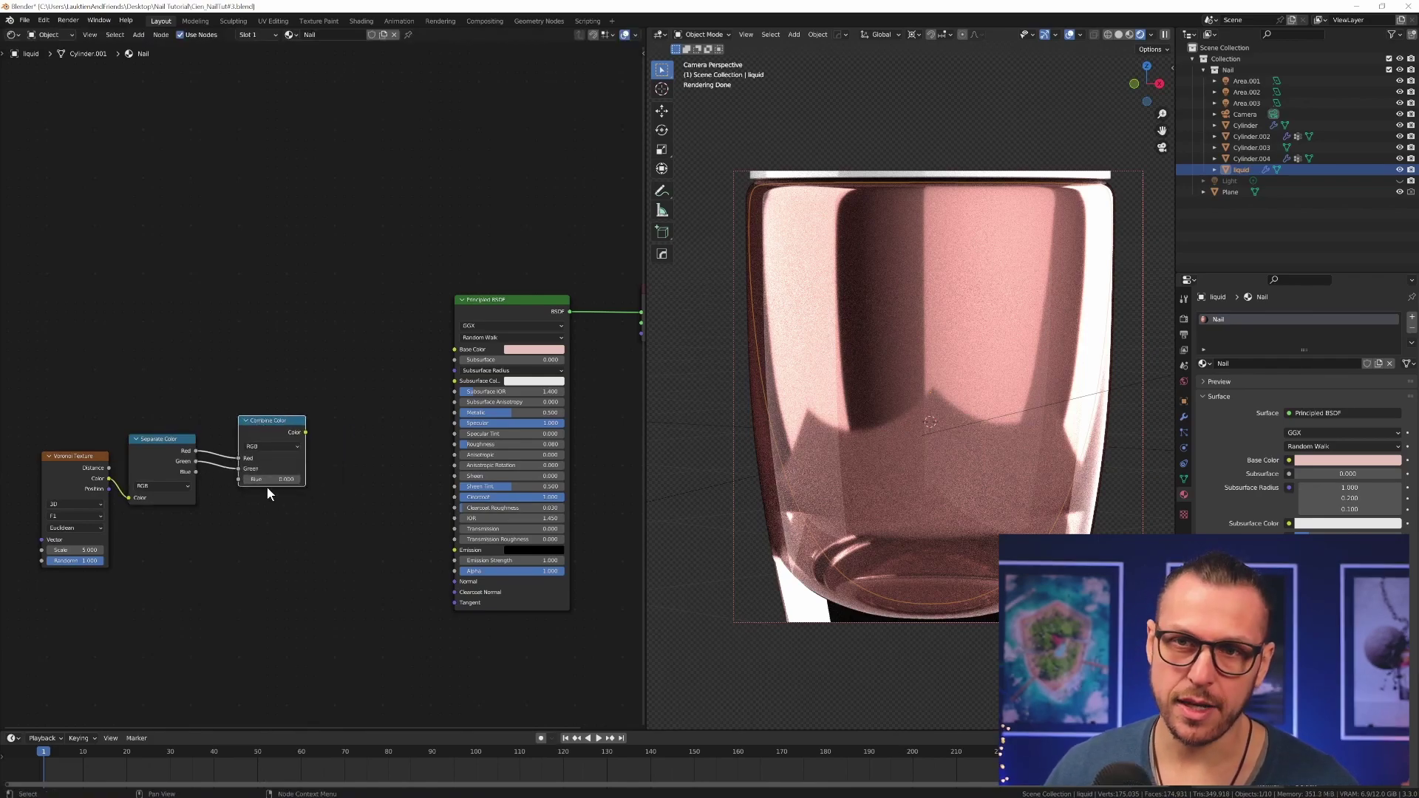
pyautogui.write('1')
pyautogui.press('Return')
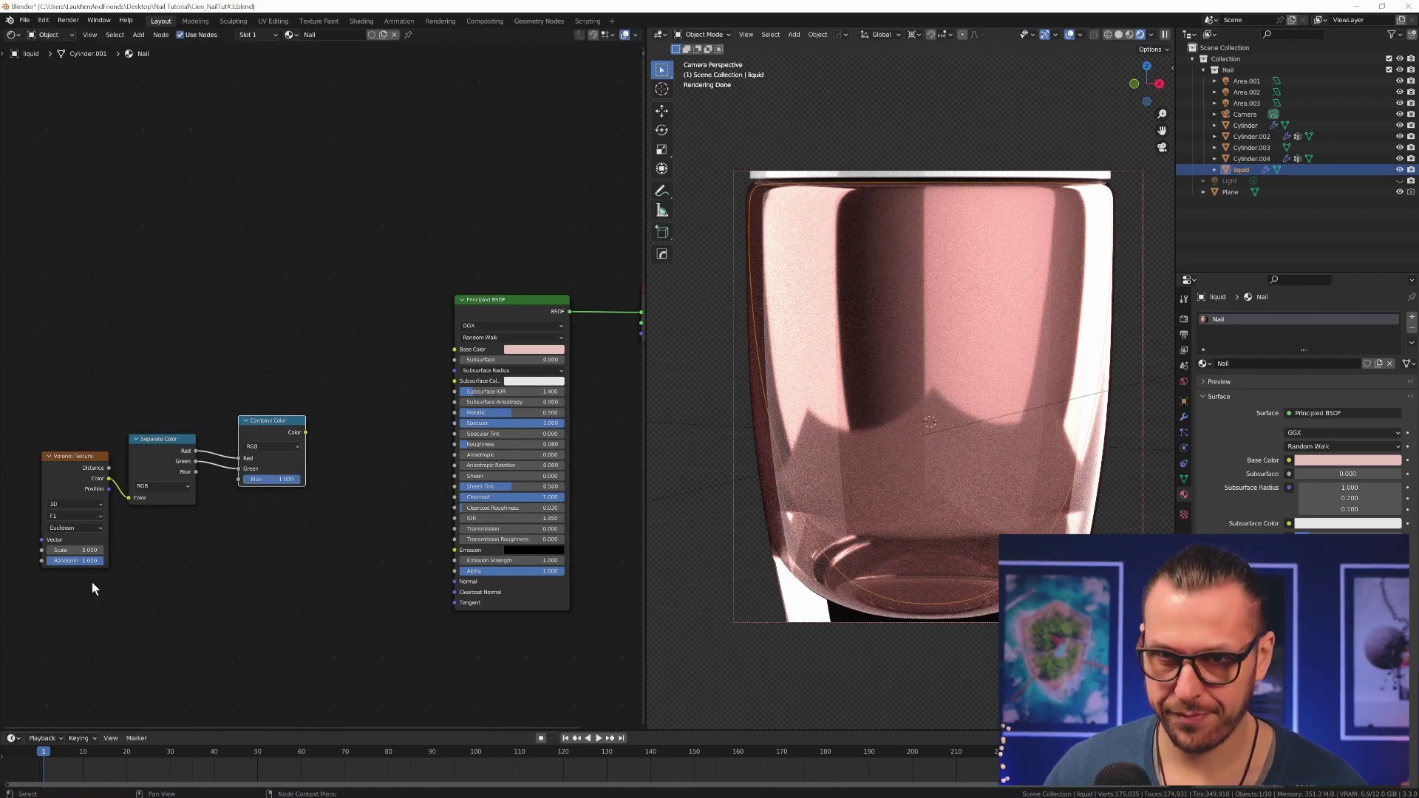
# Step: Set the Voronoi Texture scale to 800 and preview the Combine Color output directly on the liquid's surface
pyautogui.moveTo(130, 574); pyautogui.dragTo(184, 548, button='middle')
pyautogui.doubleClick(119, 524)
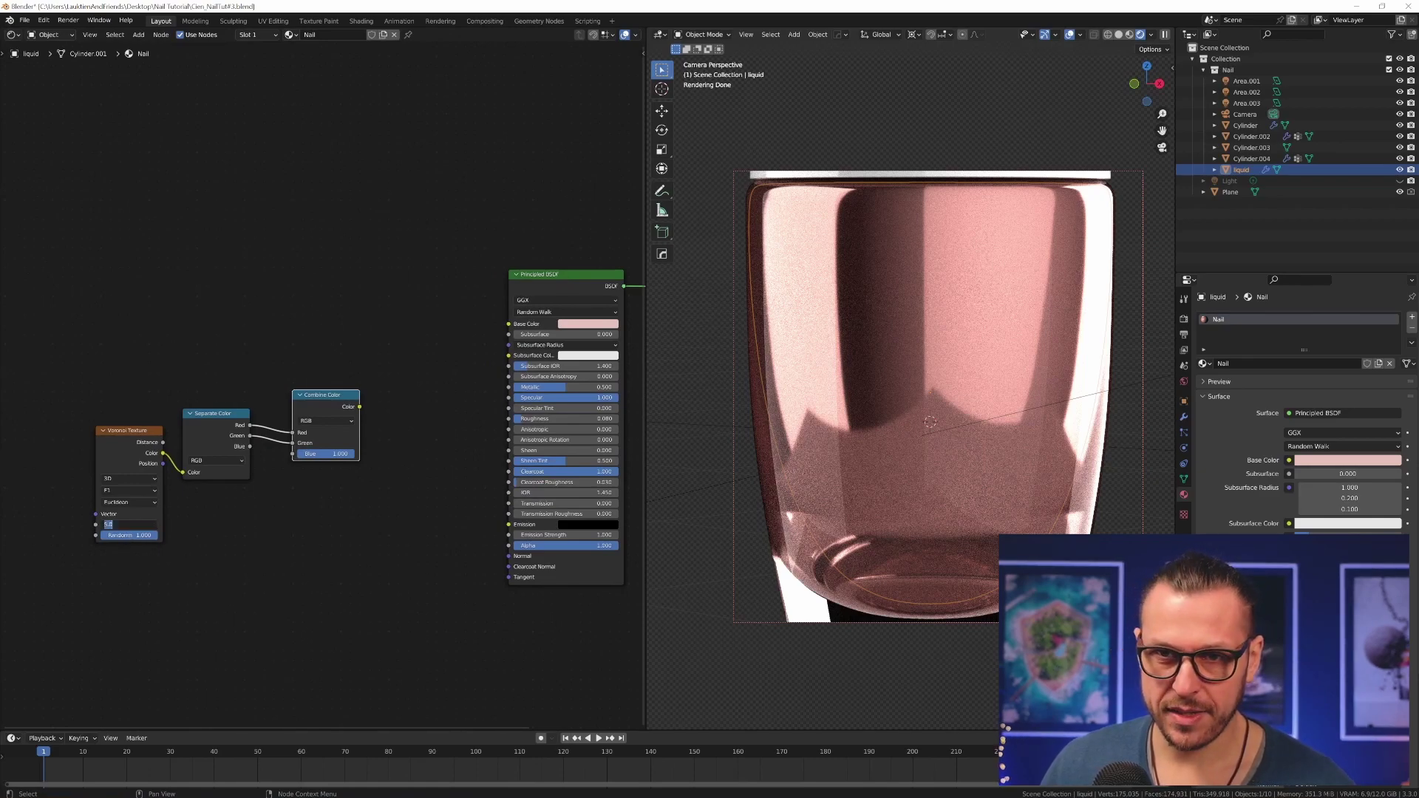
pyautogui.write('800')
pyautogui.press('Return')
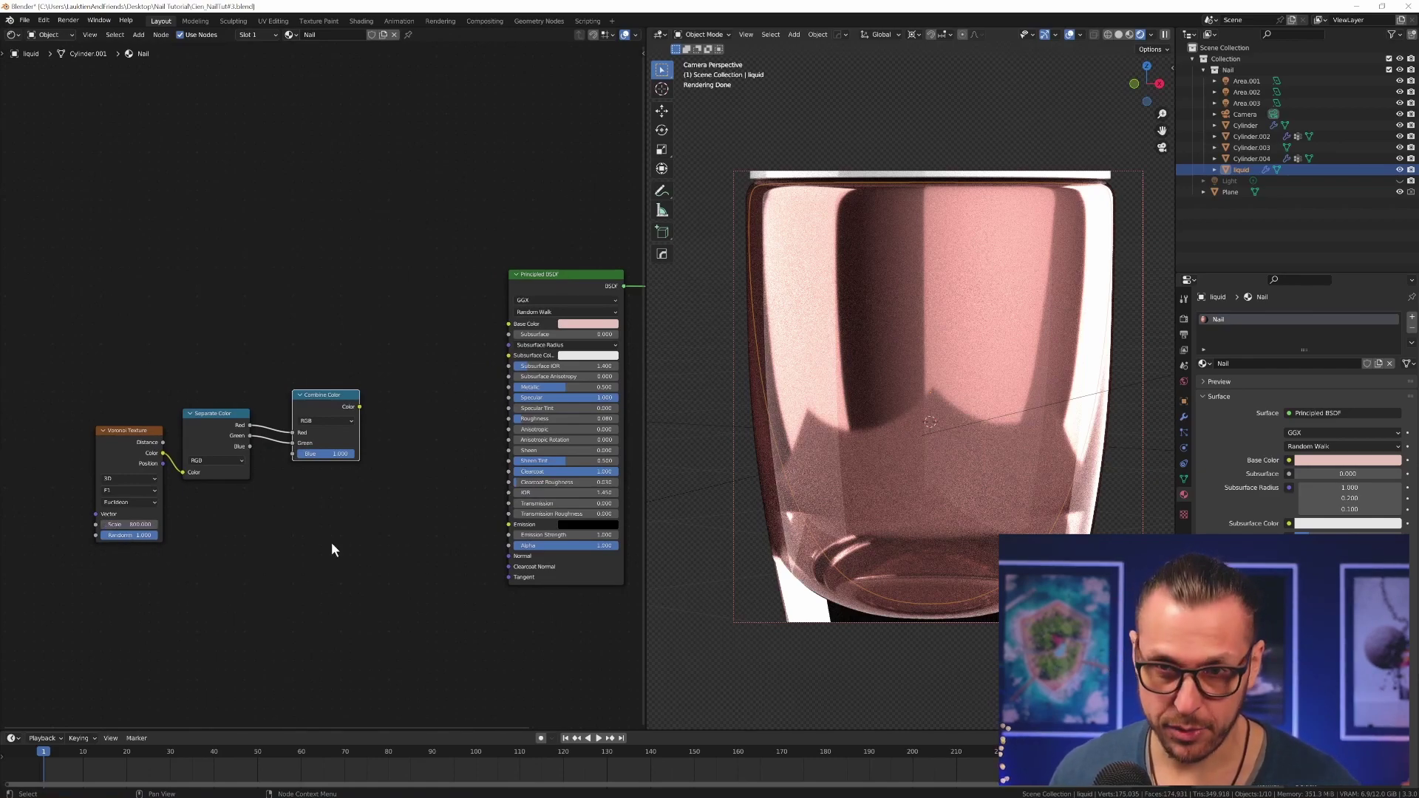
pyautogui.moveTo(448, 408); pyautogui.dragTo(424, 418, button='middle')
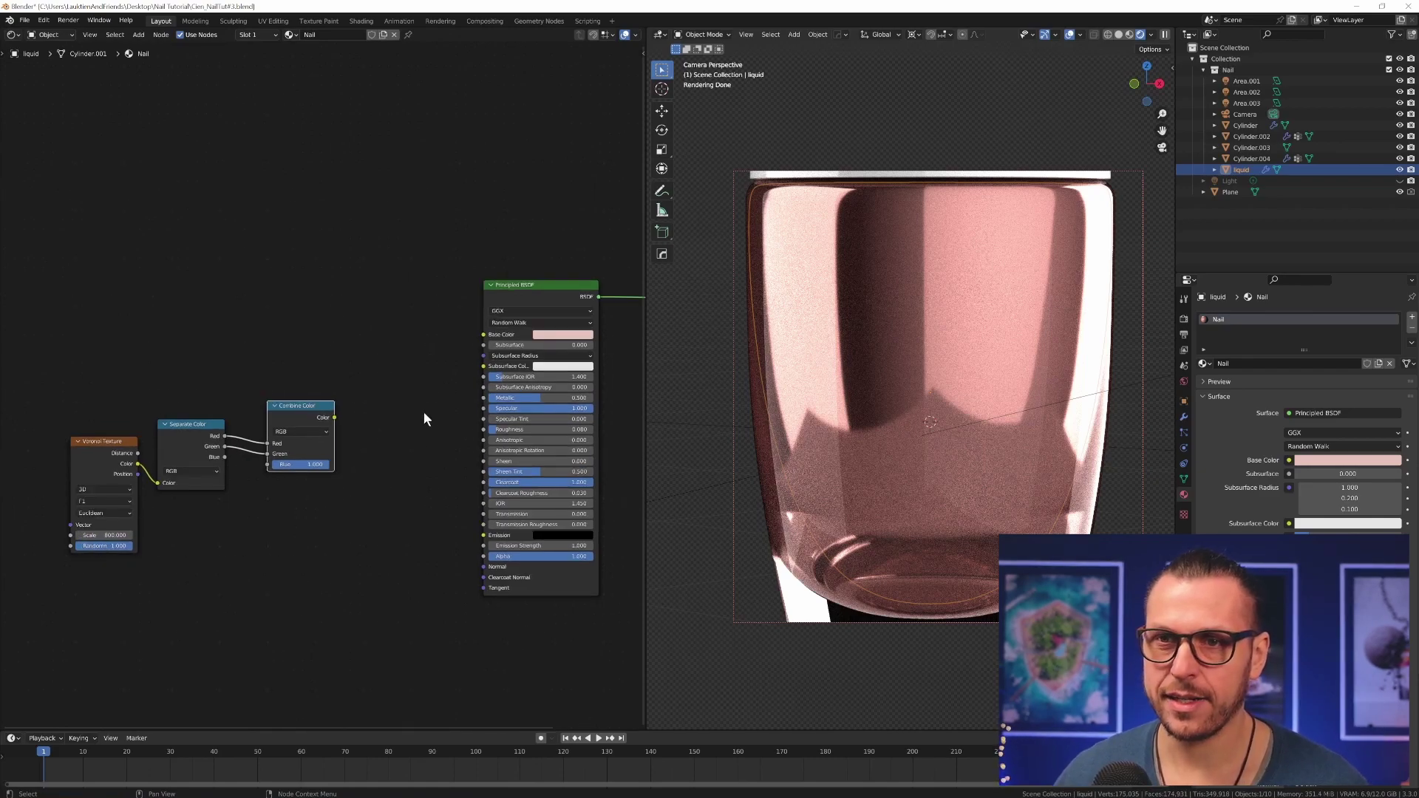
pyautogui.keyDown('ctrl'); pyautogui.keyDown('shift'); pyautogui.click(307, 407); pyautogui.keyUp('shift'); pyautogui.keyUp('ctrl')
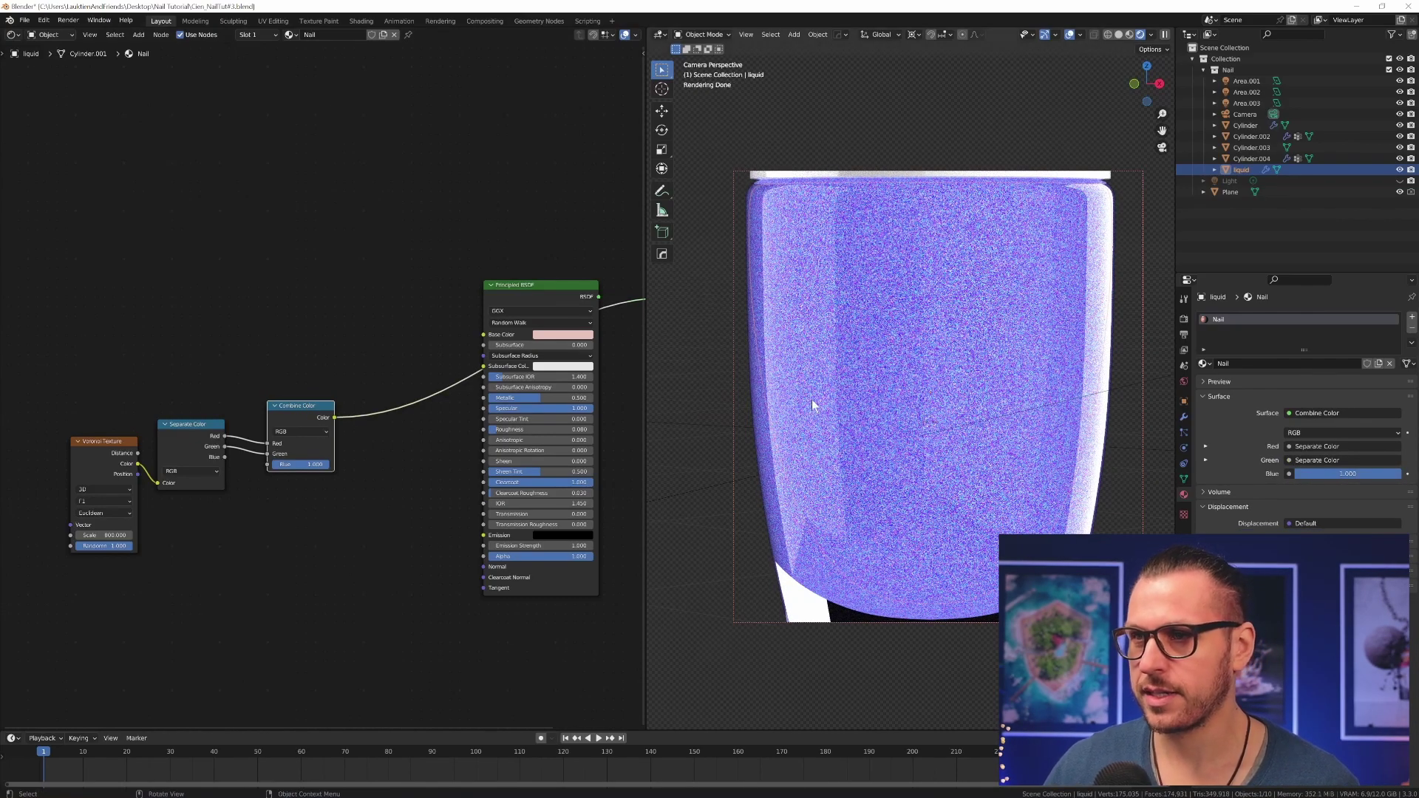
# Step: Insert a Normal Map node after Combine Color, fed by its Color output, and place it below the link
pyautogui.scroll(2, 898, 384)
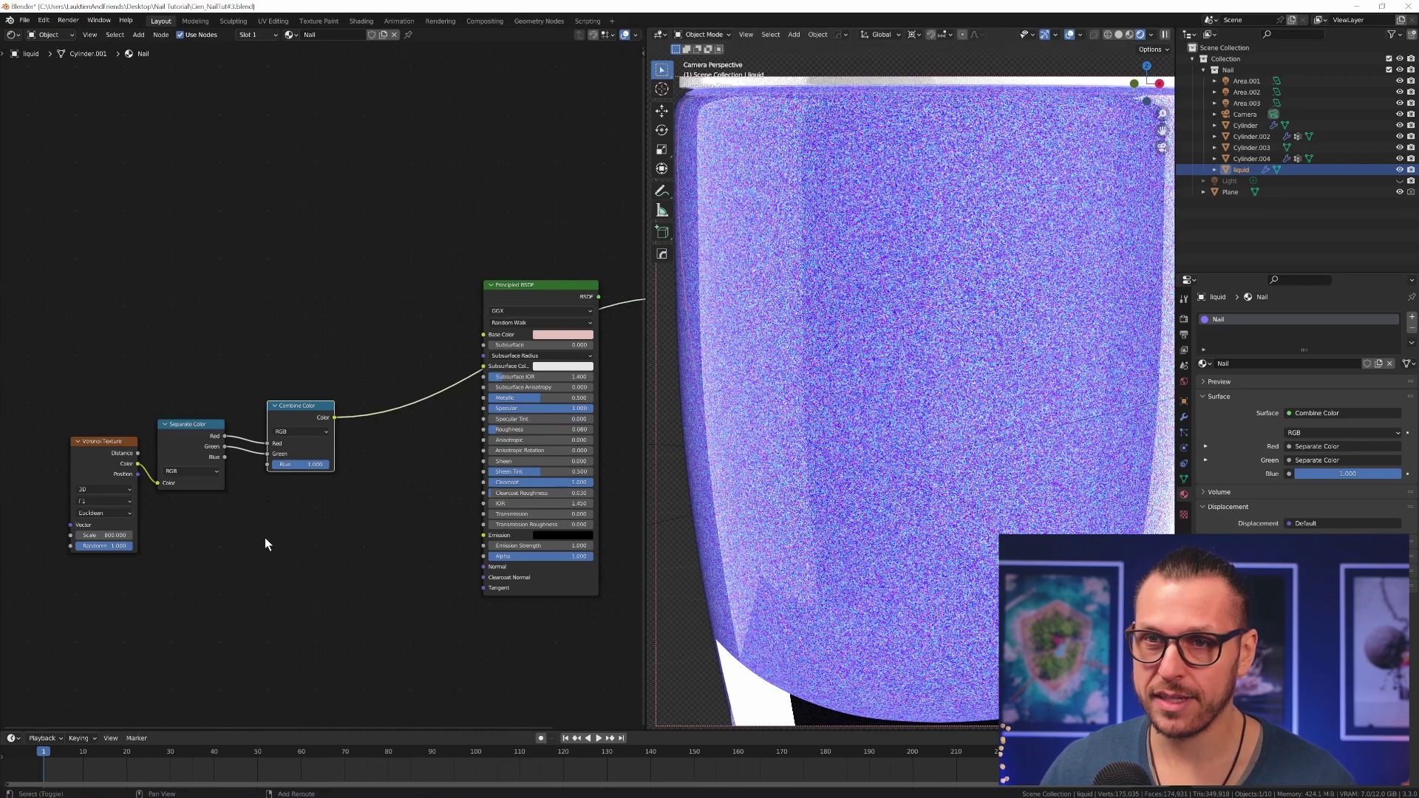
pyautogui.hotkey('shift', 'a')
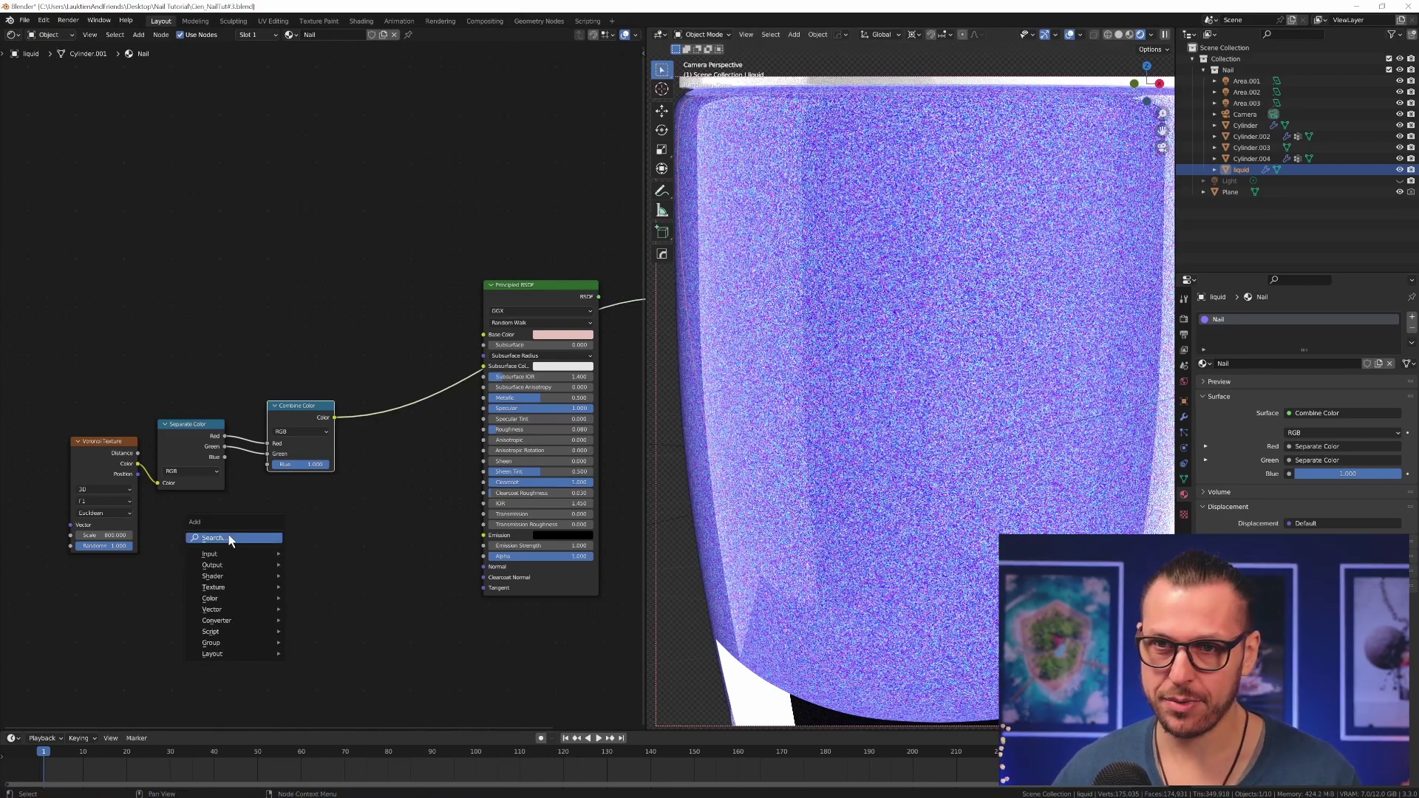
pyautogui.click(229, 537)
pyautogui.write('nor')
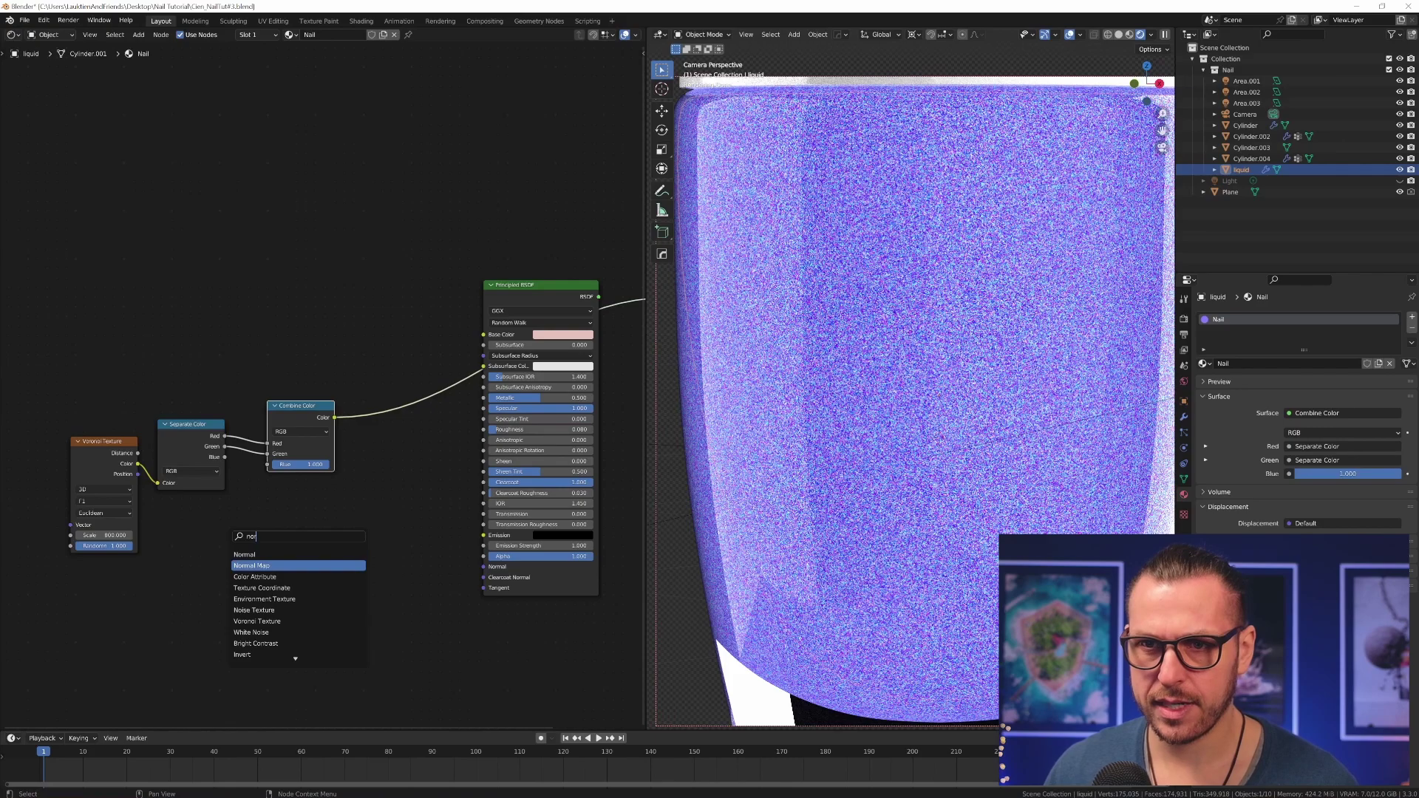
pyautogui.press('Return')
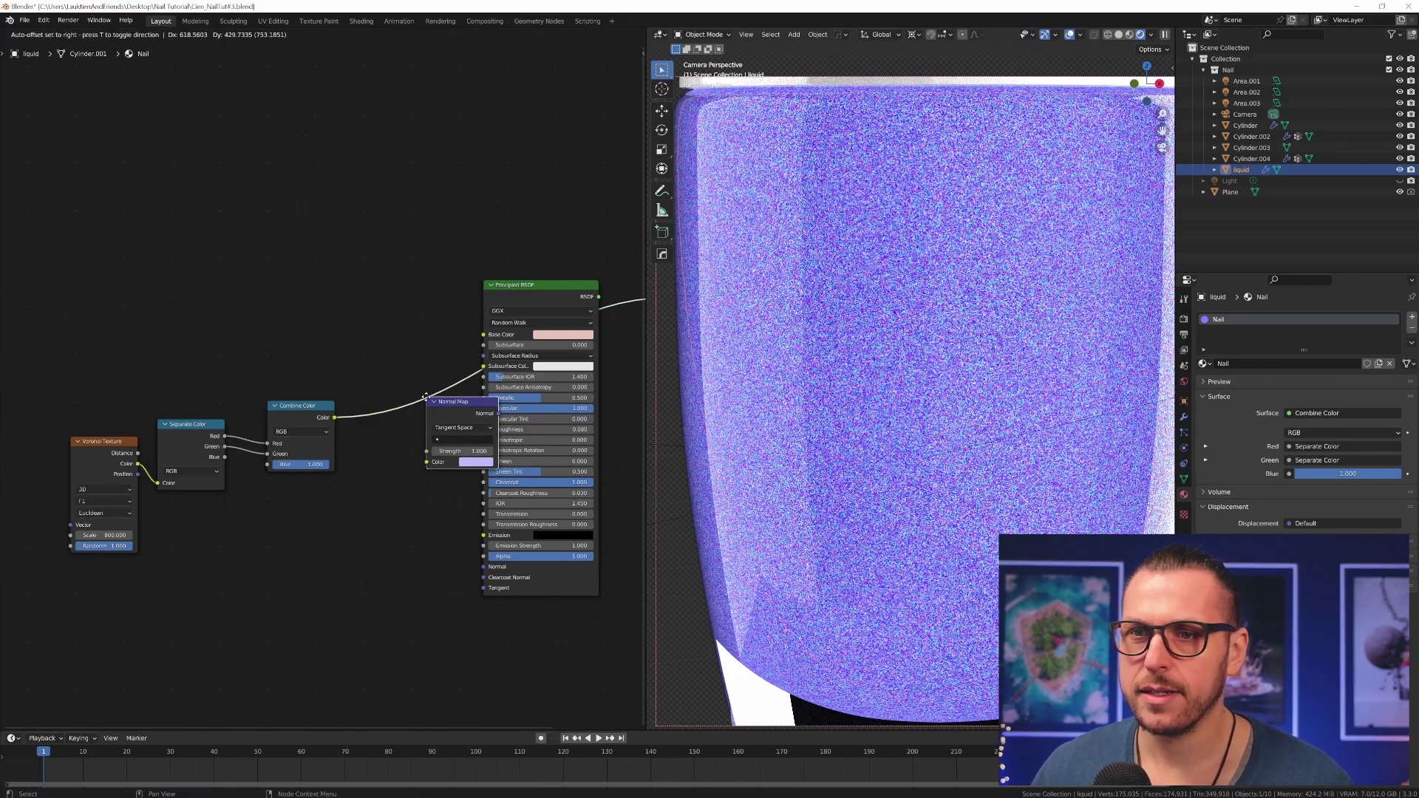
pyautogui.click(373, 384)
pyautogui.moveTo(412, 402); pyautogui.dragTo(384, 502)
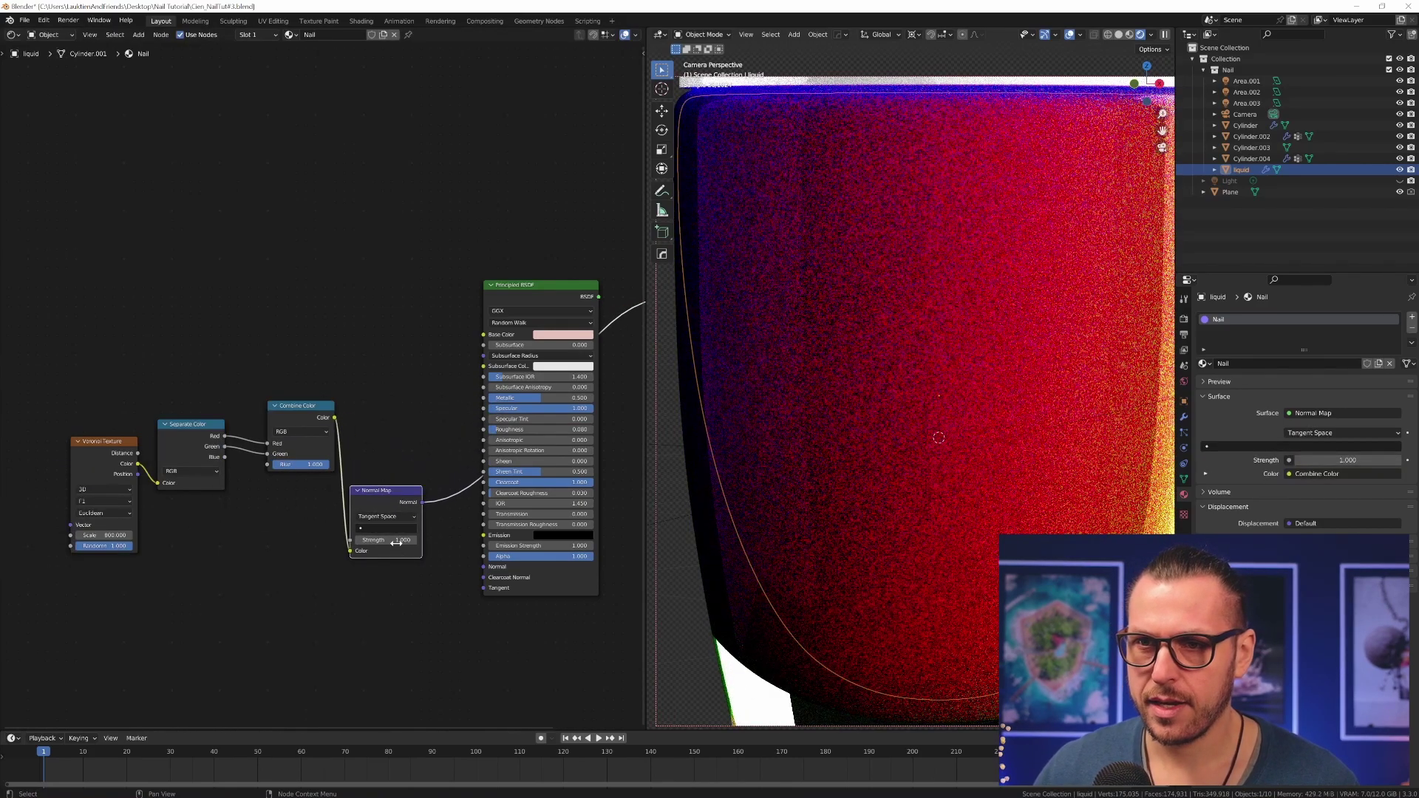
# Step: Set the Normal Map strength to 0.05
pyautogui.click(386, 541)
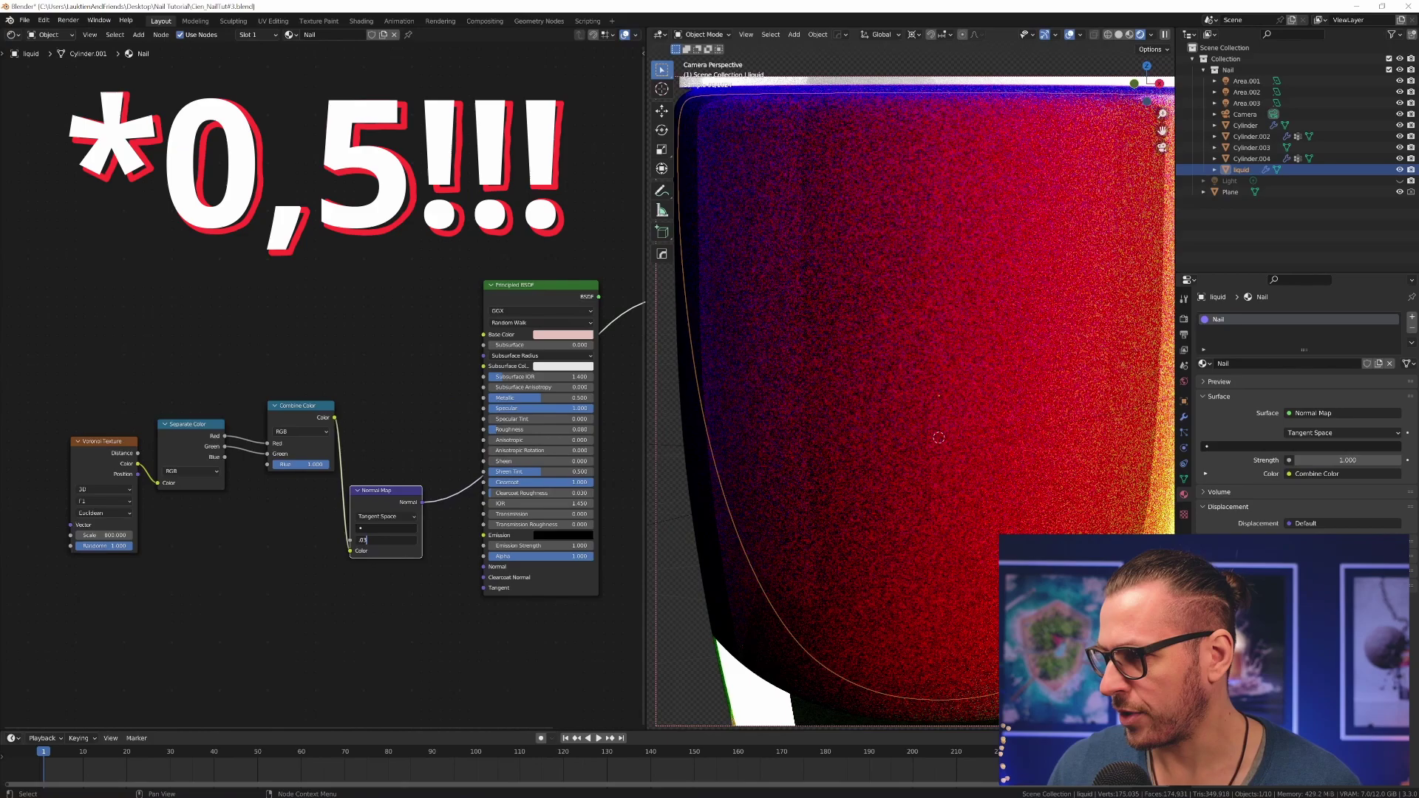
pyautogui.write('0.05')
pyautogui.press('Return')
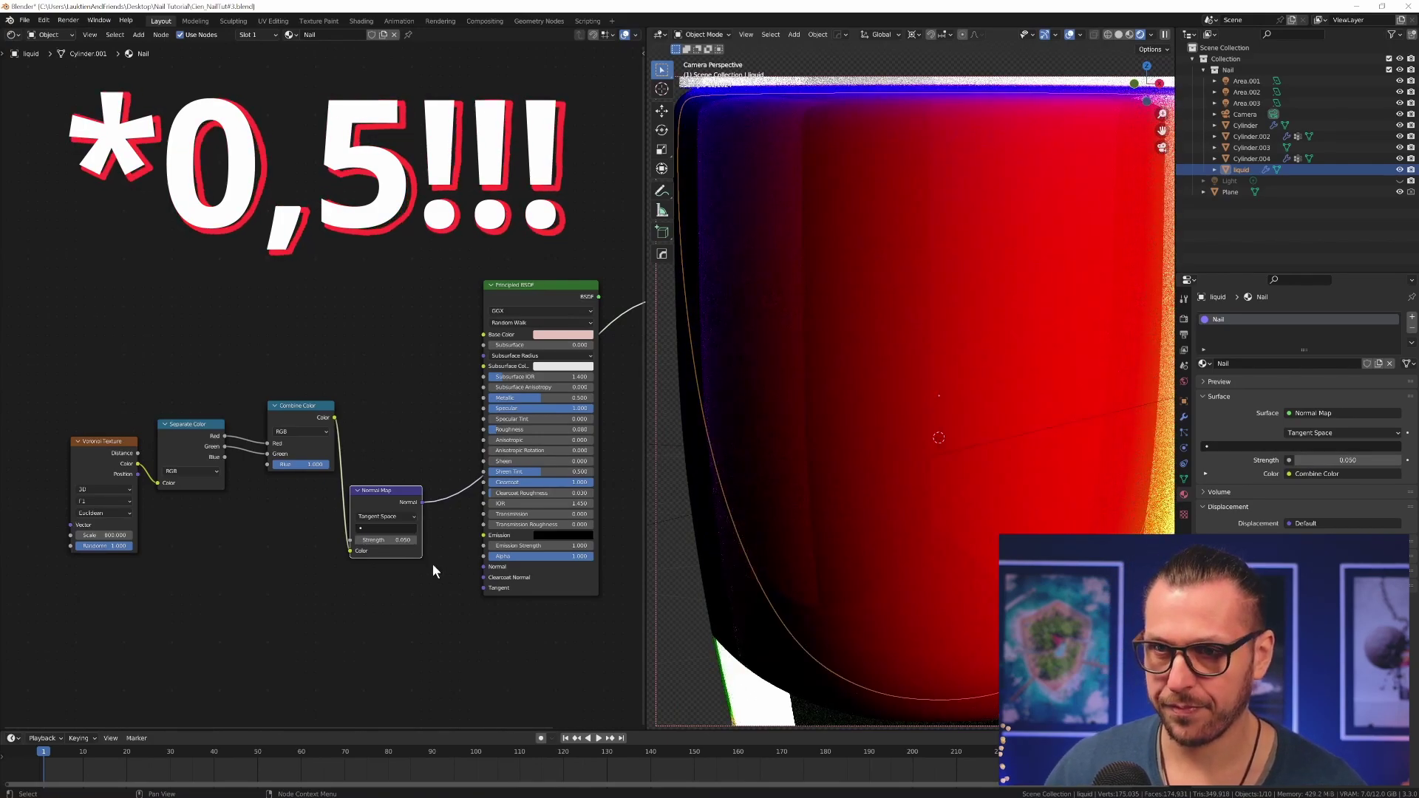
# Step: Link the Normal Map output to the Principled BSDF's Normal input and send the Principled BSDF to the Material Output's Surface
pyautogui.moveTo(420, 506); pyautogui.dragTo(365, 489, button='middle')
pyautogui.moveTo(364, 488); pyautogui.dragTo(427, 550)
pyautogui.click(493, 269)
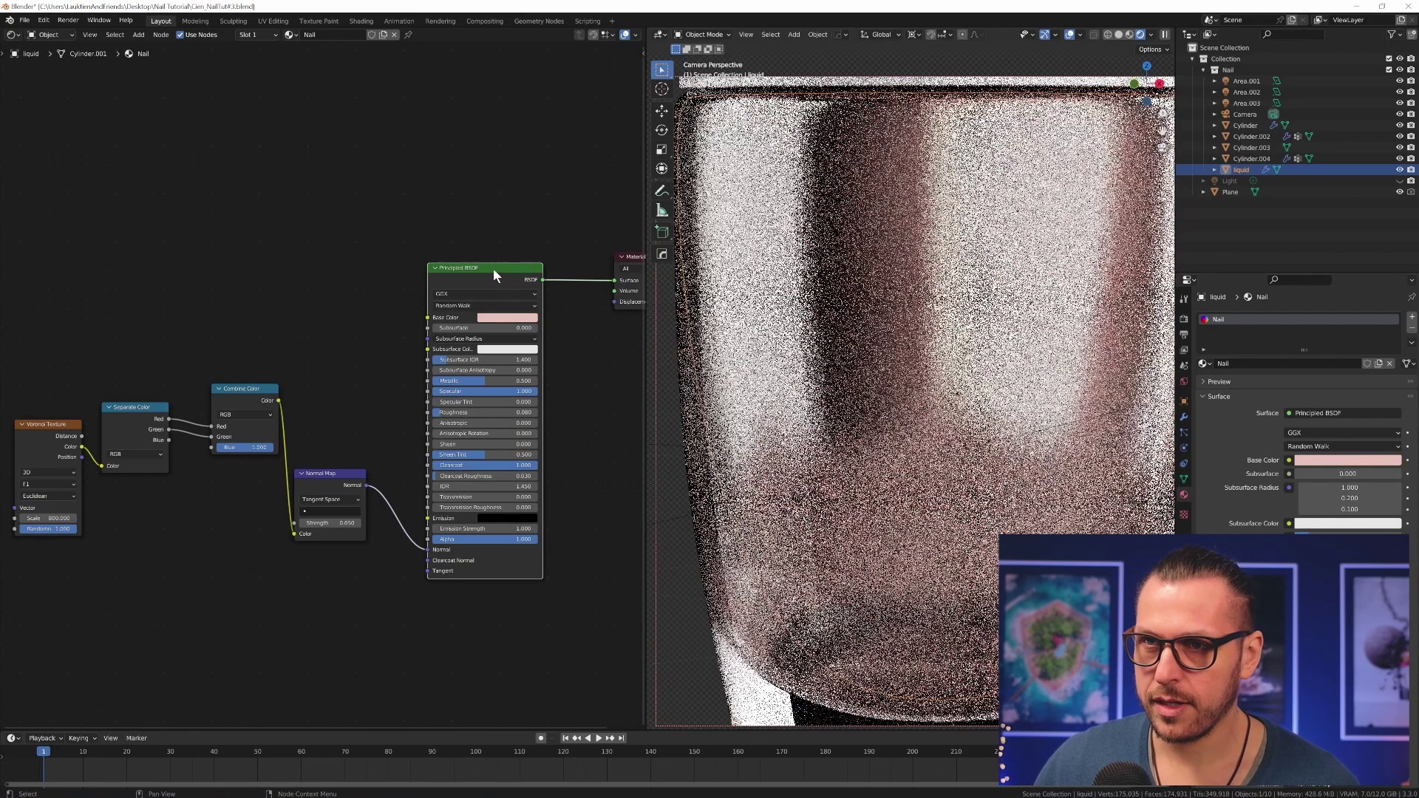
pyautogui.moveTo(493, 268); pyautogui.dragTo(451, 271, button='middle')
pyautogui.scroll(5, 890, 340)
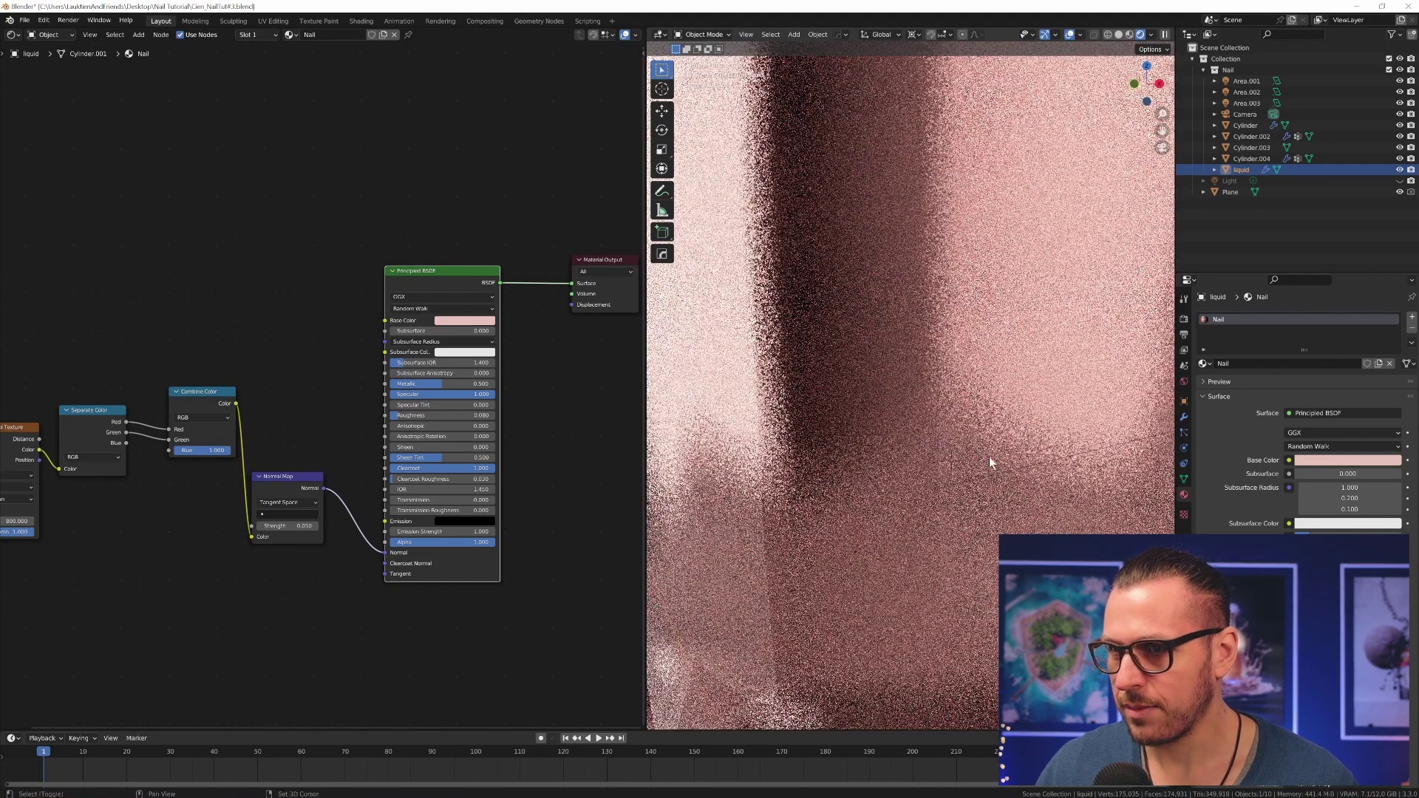
pyautogui.scroll(3, 927, 462)
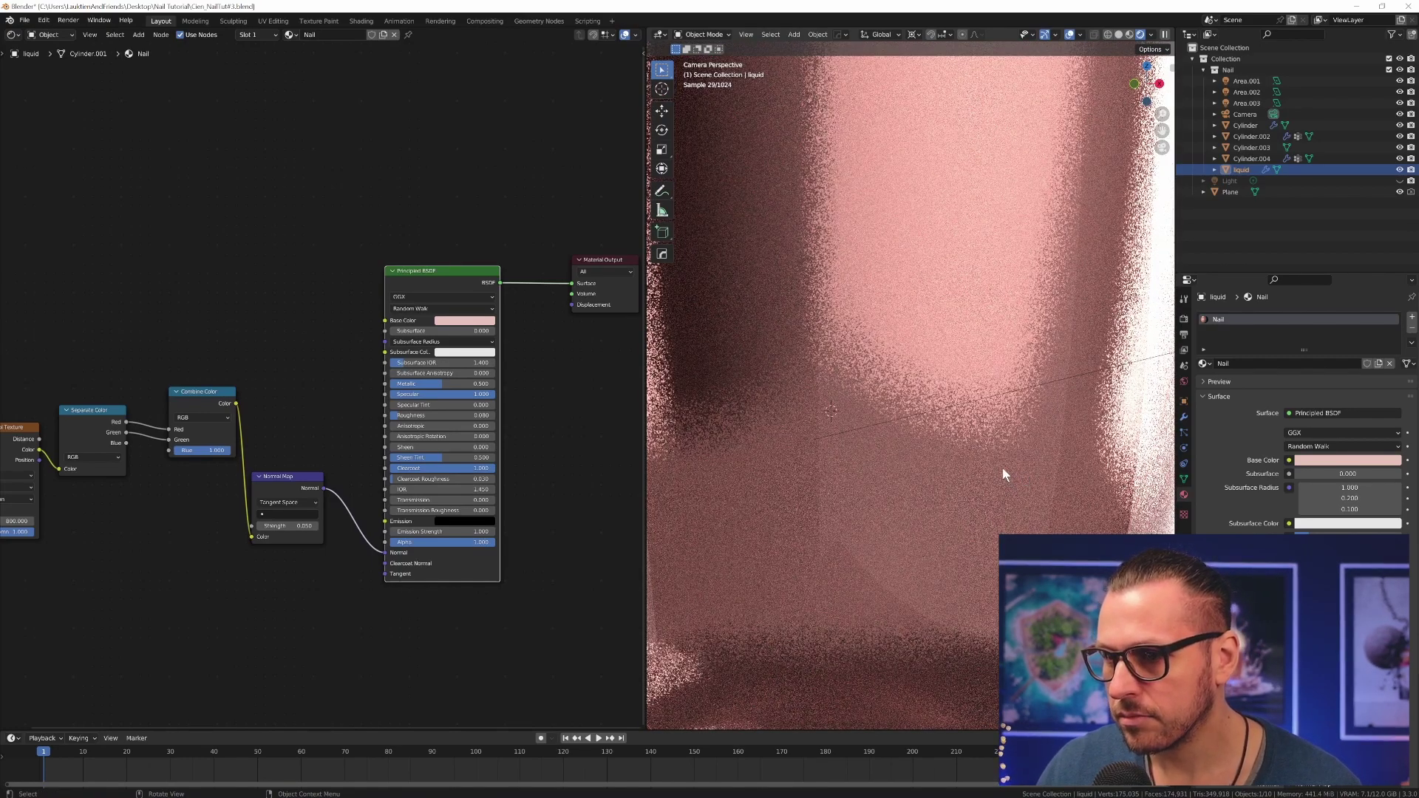
pyautogui.scroll(-5, 1002, 468)
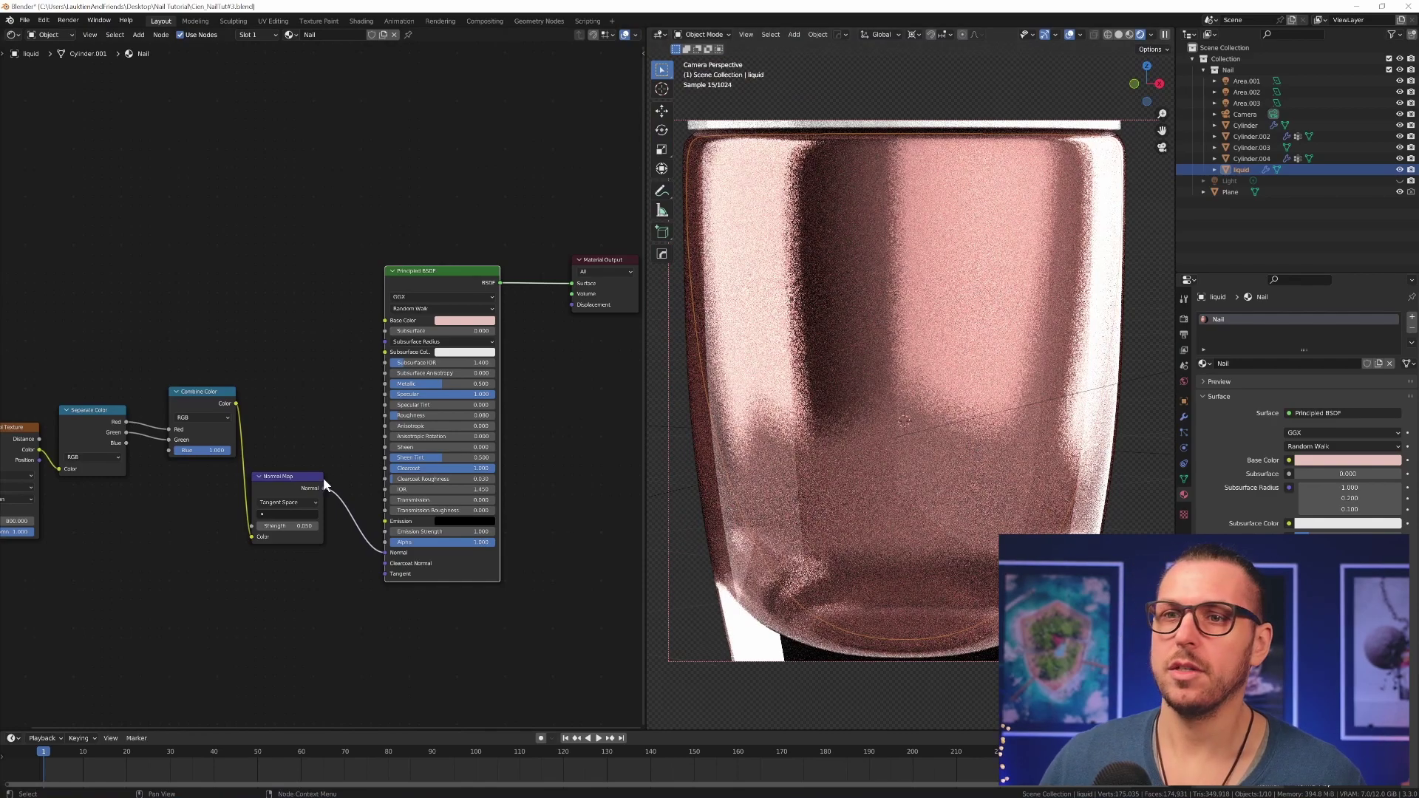
pyautogui.moveTo(155, 326); pyautogui.dragTo(222, 375)
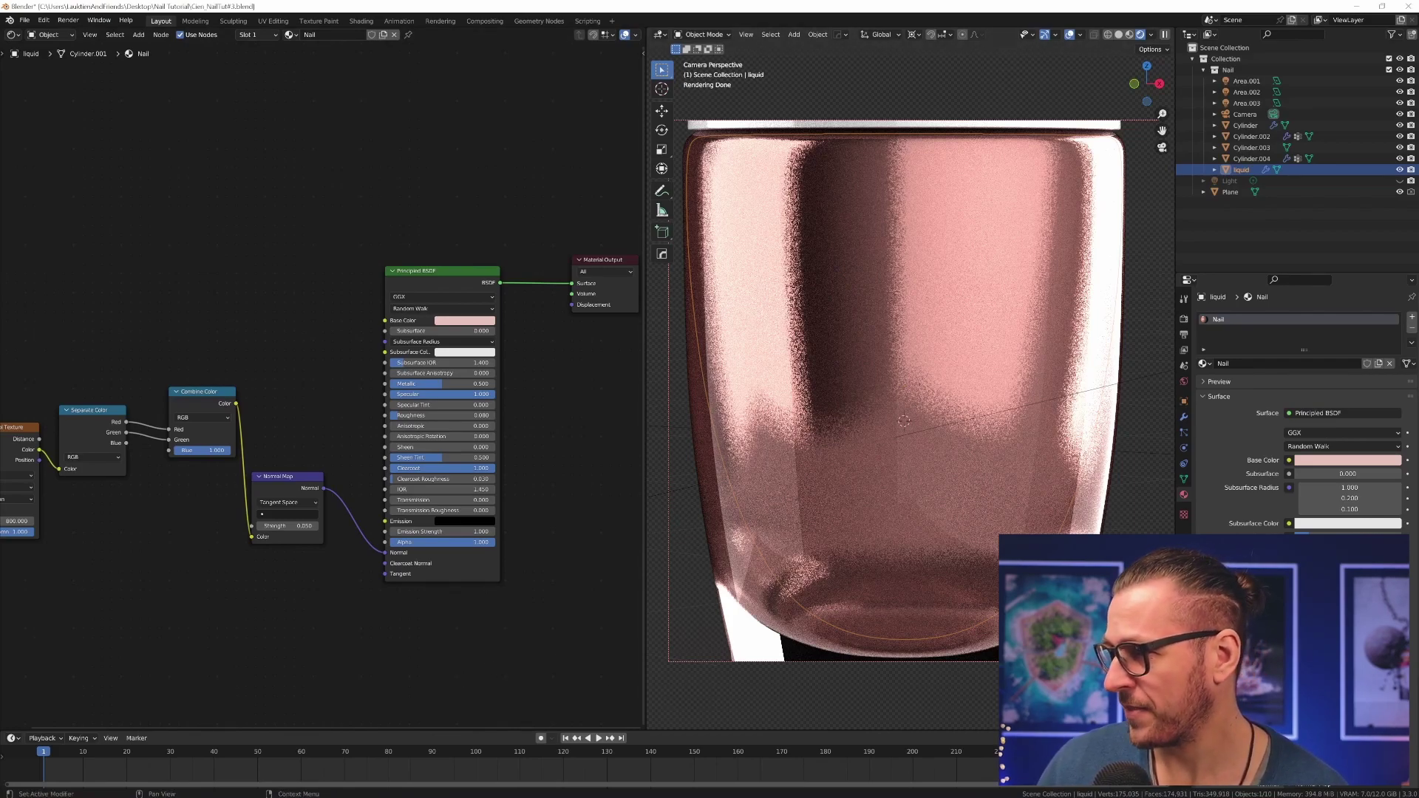
# Step: Add a Glossy BSDF node above the Principled BSDF
pyautogui.moveTo(431, 181); pyautogui.dragTo(487, 351, button='middle')
pyautogui.hotkey('shift', 'a')
pyautogui.write('g')
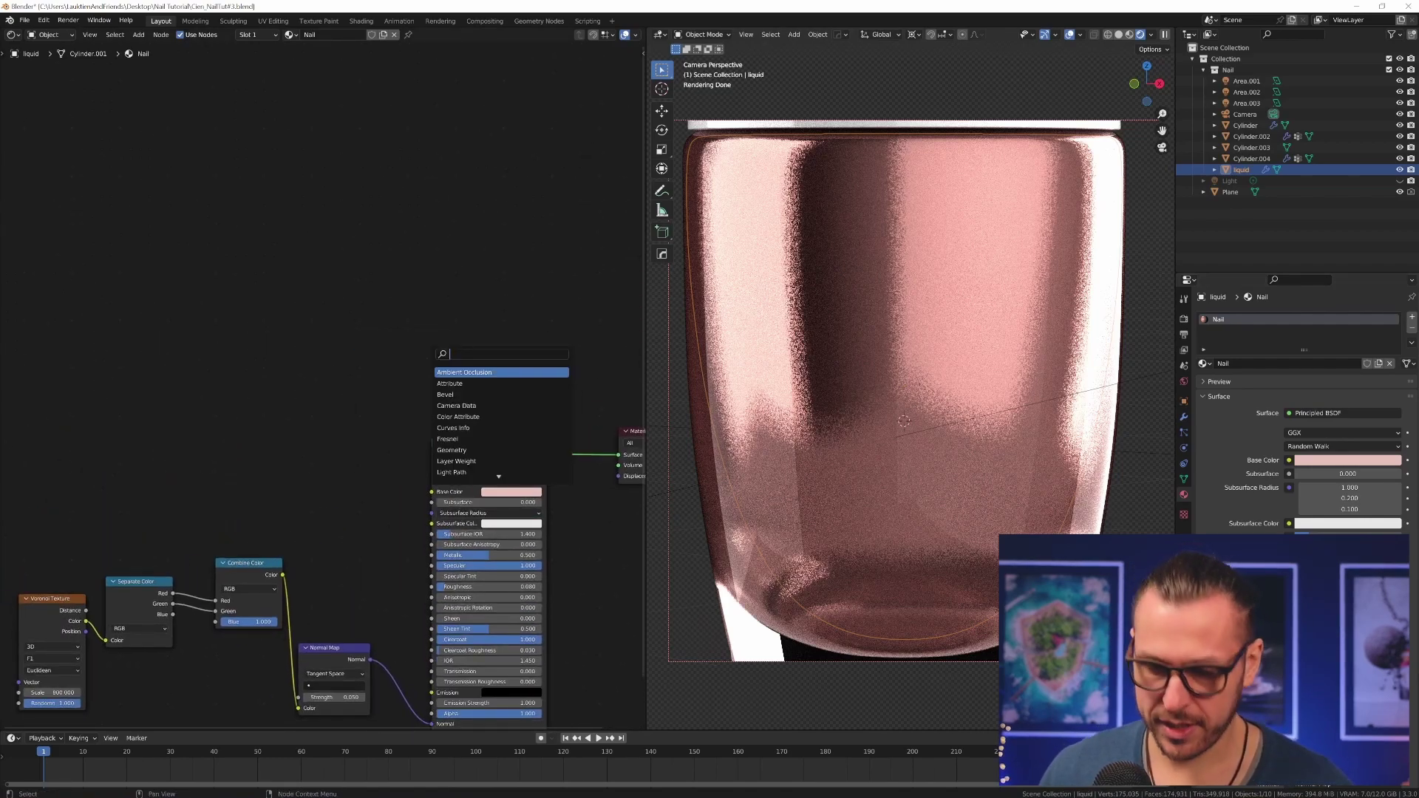
pyautogui.write('lossy')
pyautogui.press('Return')
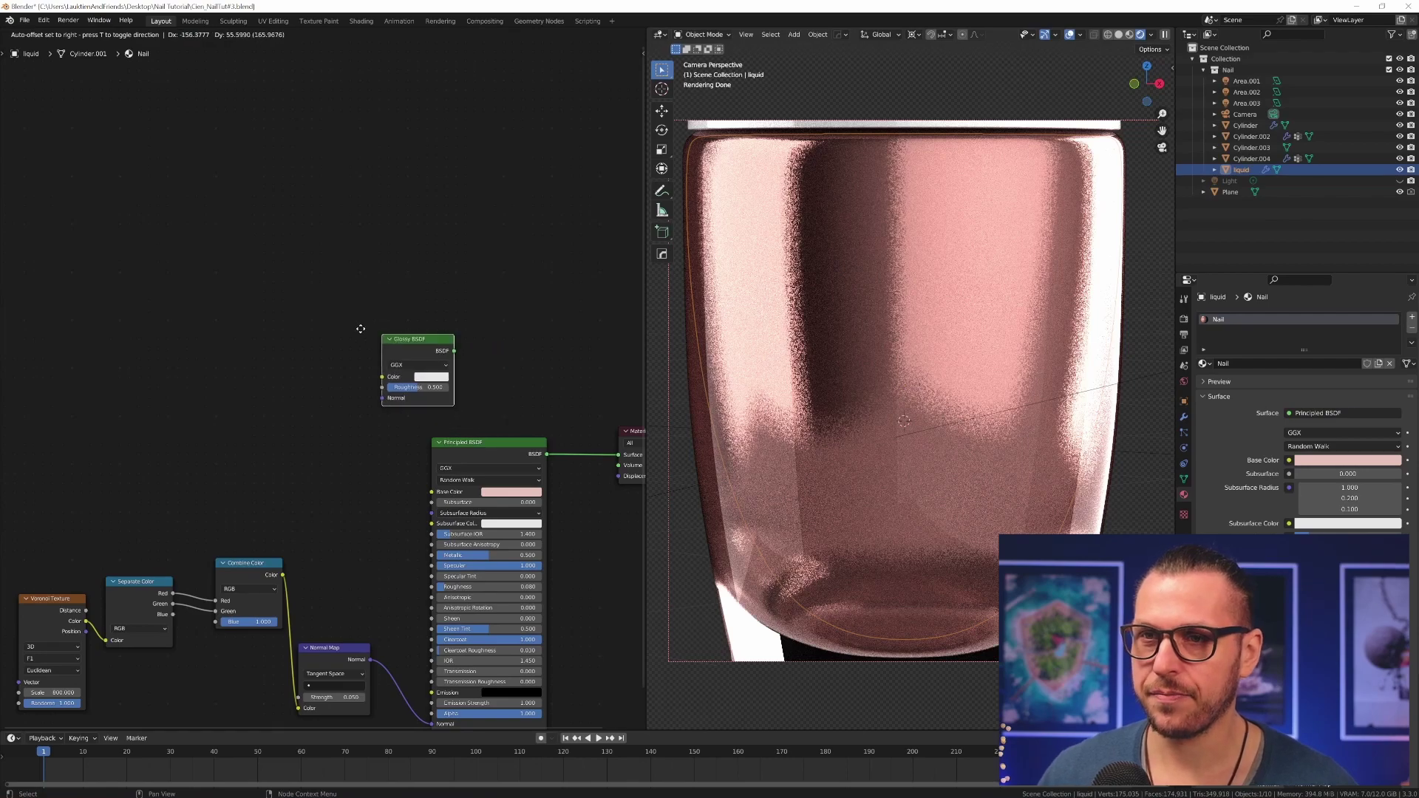
pyautogui.click(453, 304)
pyautogui.moveTo(502, 353); pyautogui.dragTo(459, 355, button='middle')
# Step: Tint the Glossy BSDF light orange and preview it directly on the liquid's surface
pyautogui.click(462, 350)
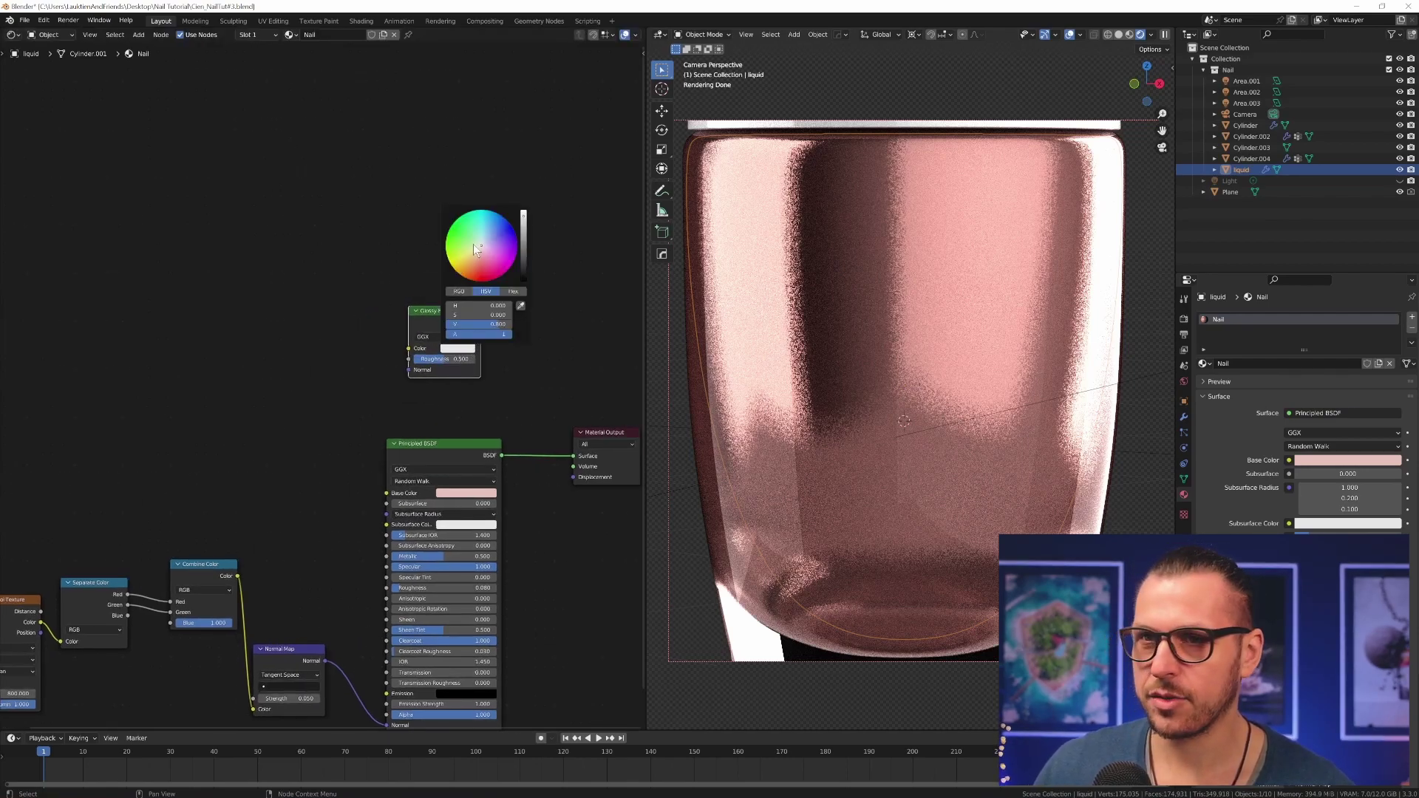
pyautogui.moveTo(473, 244); pyautogui.dragTo(473, 258)
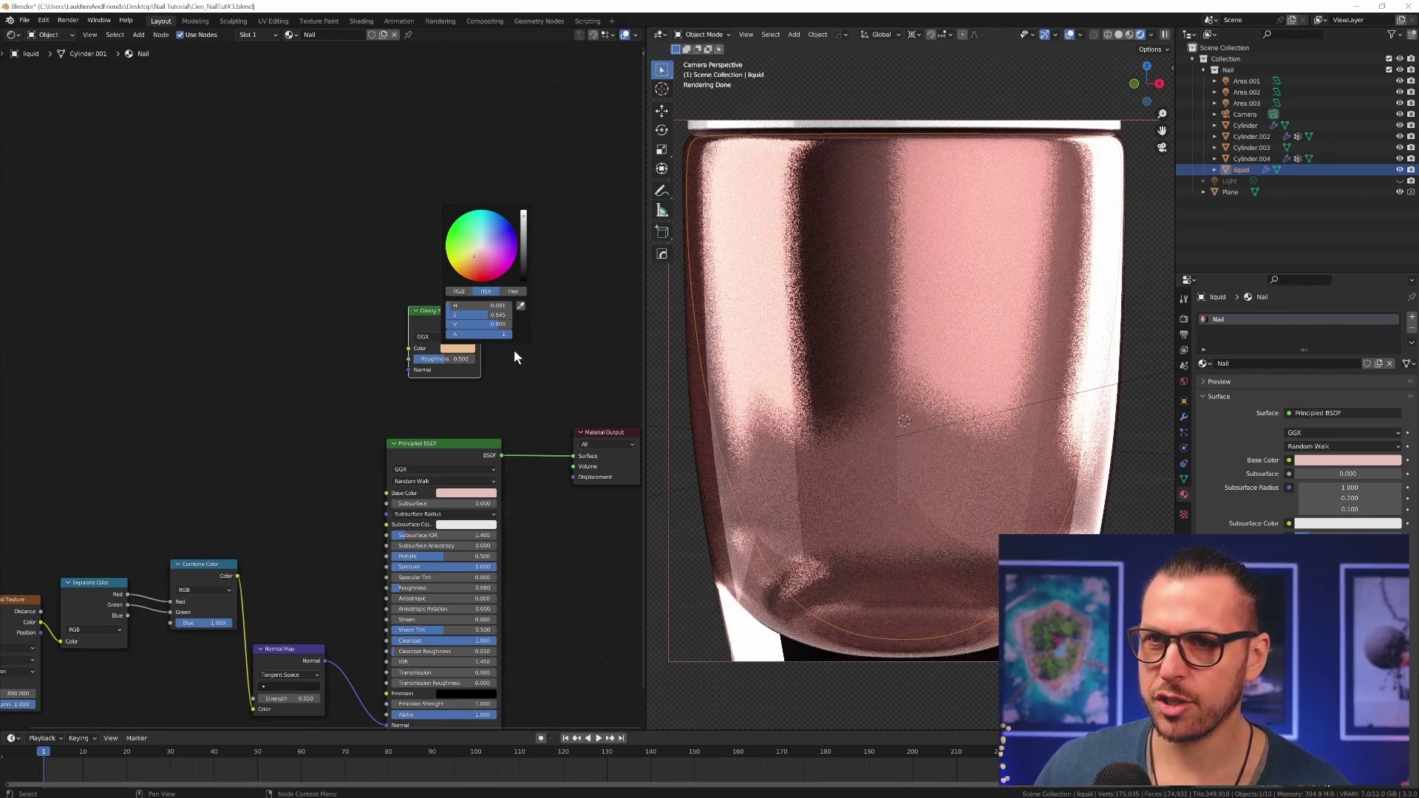
pyautogui.keyDown('ctrl'); pyautogui.keyDown('shift'); pyautogui.click(462, 322); pyautogui.keyUp('shift'); pyautogui.keyUp('ctrl')
# Step: Shift the Glossy BSDF's color to a pale gold yellow and set its roughness to 0.12
pyautogui.click(463, 358)
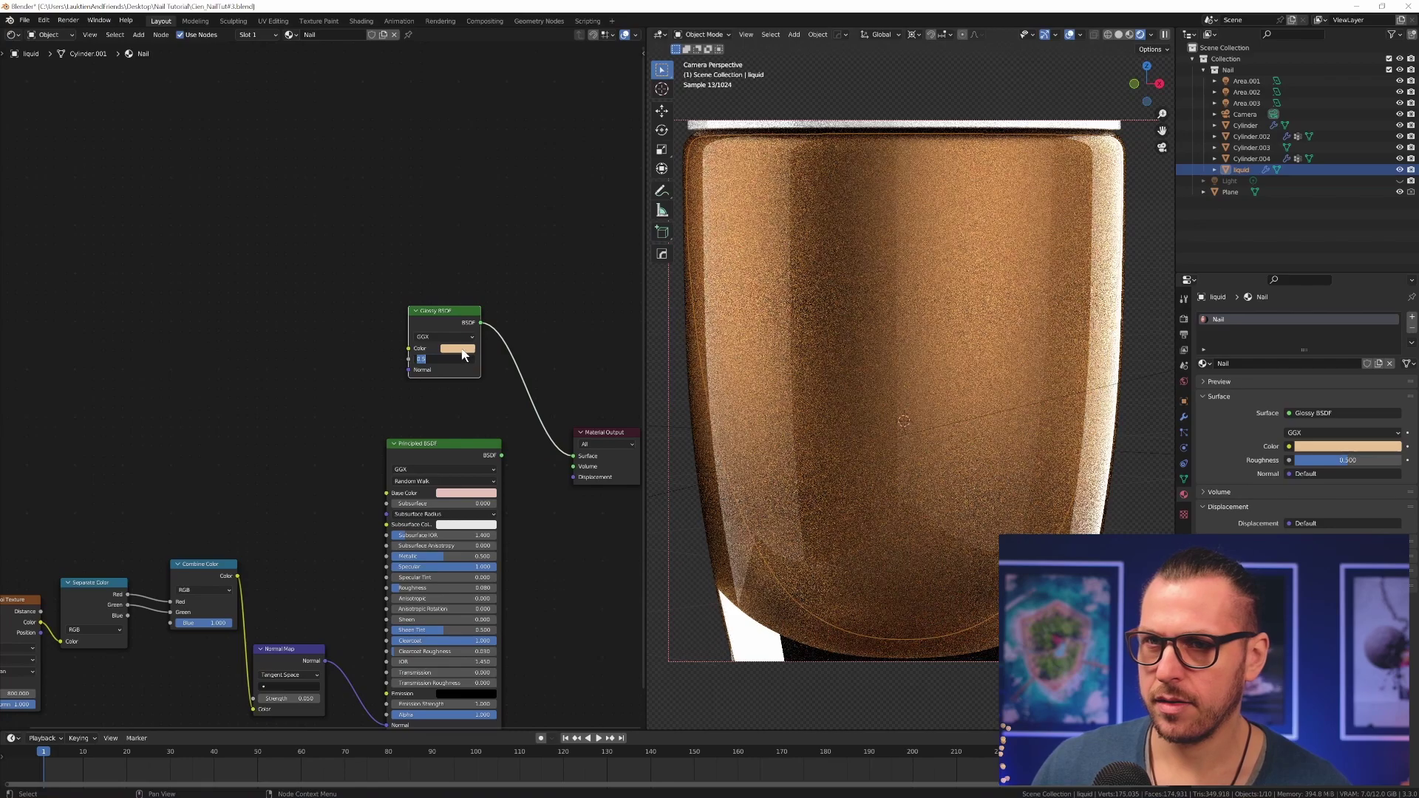
pyautogui.click(463, 349)
pyautogui.click(463, 348)
pyautogui.moveTo(475, 258); pyautogui.dragTo(473, 252)
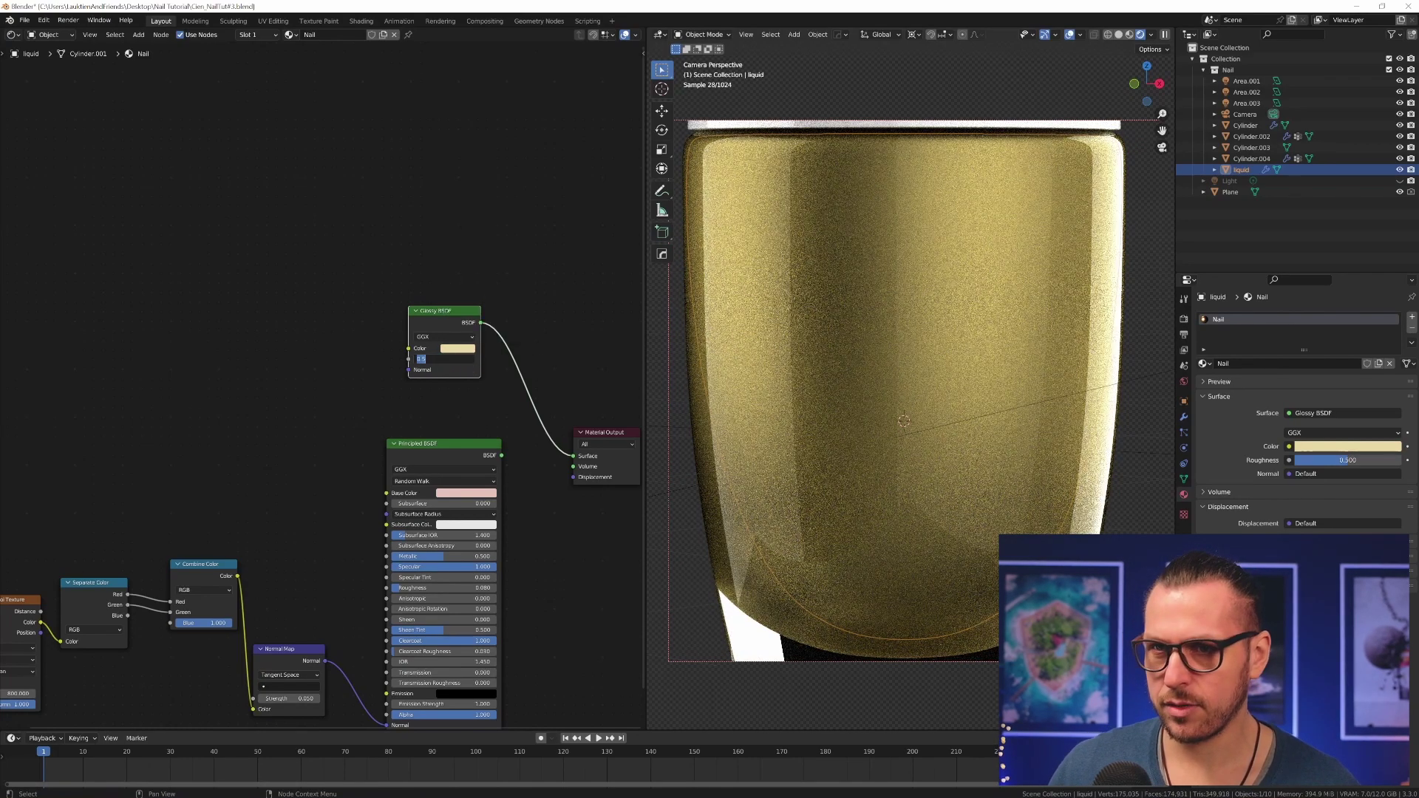
pyautogui.press('Return')
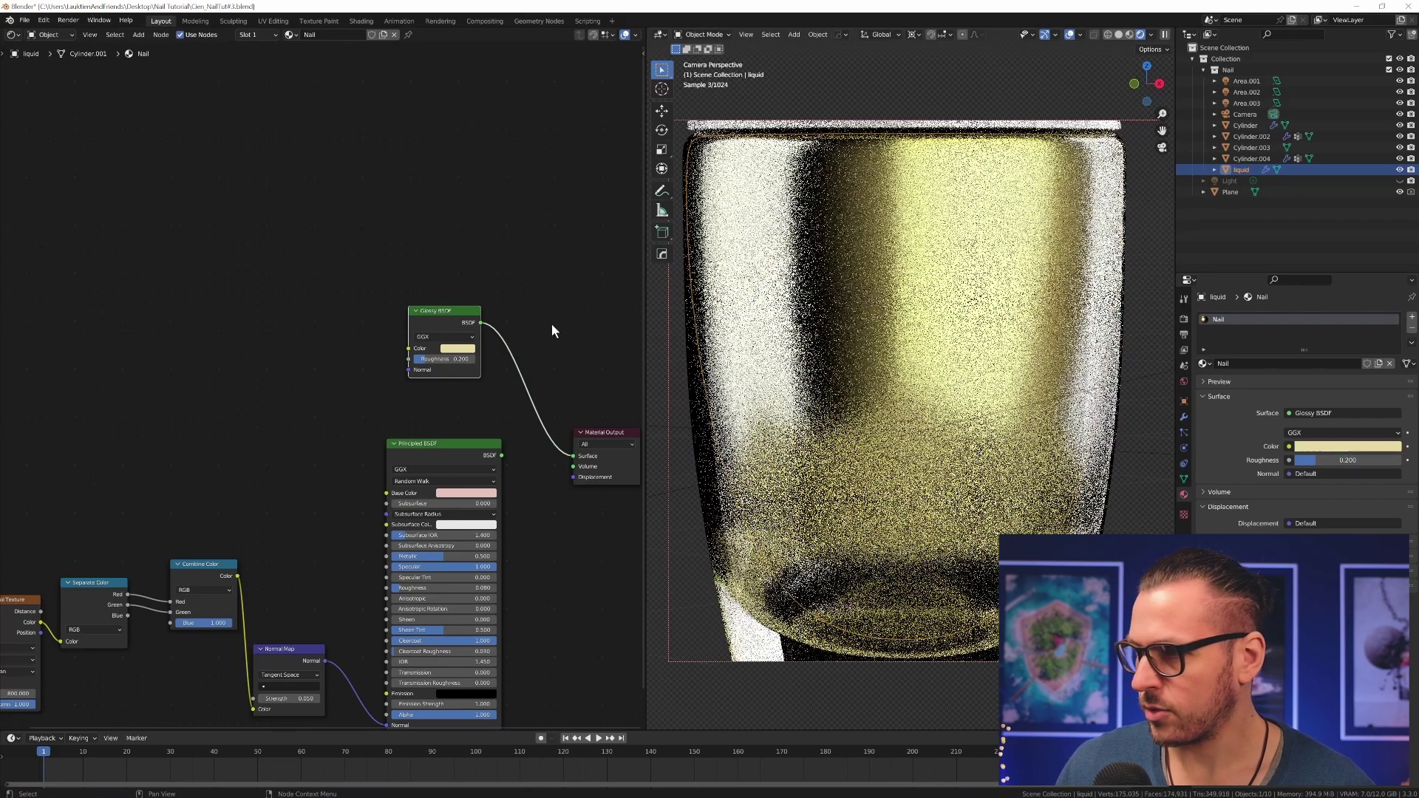
pyautogui.click(273, 383)
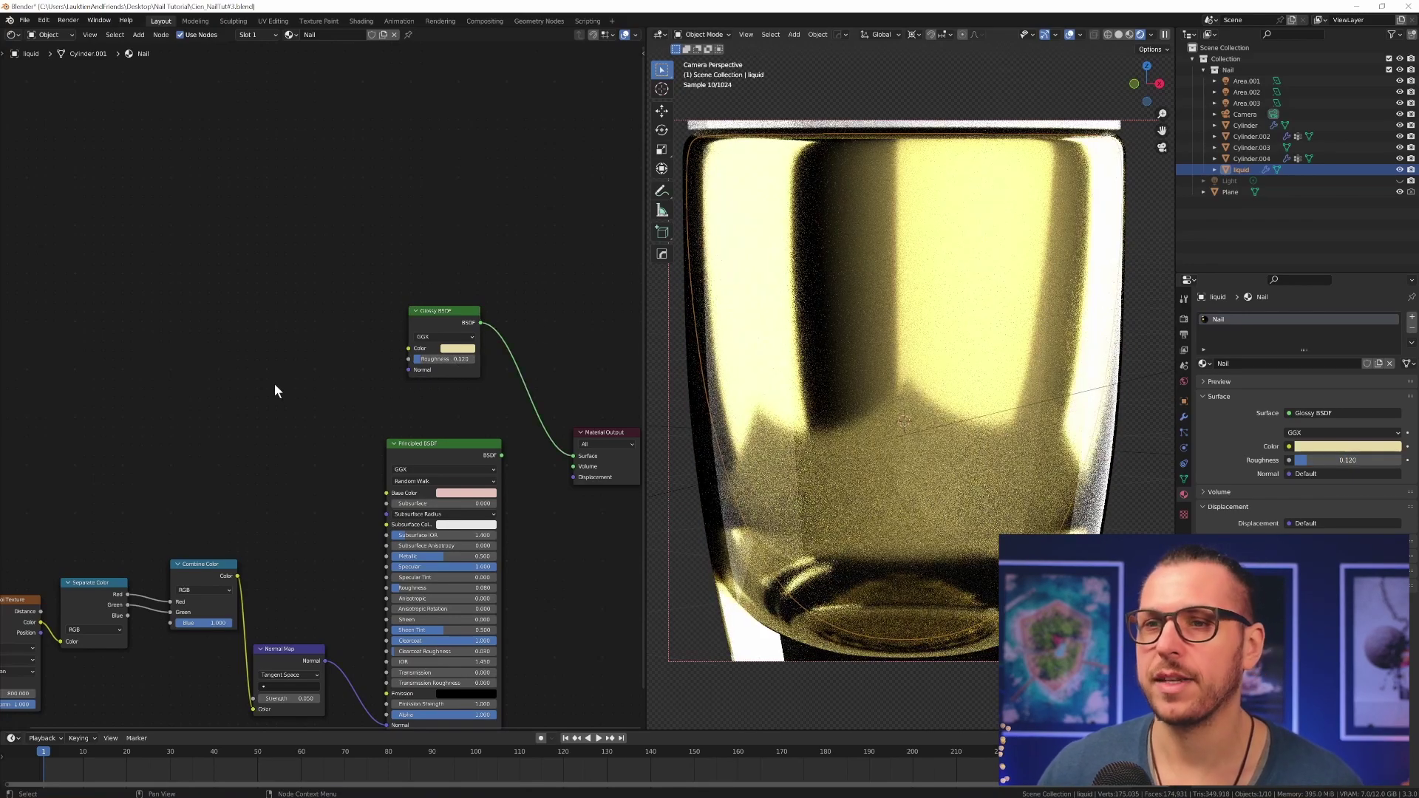
# Step: Link the Normal Map output to the Glossy BSDF's Normal input and nudge the Glossy node slightly
pyautogui.moveTo(273, 383); pyautogui.dragTo(314, 312, button='middle')
pyautogui.moveTo(363, 588); pyautogui.dragTo(363, 444)
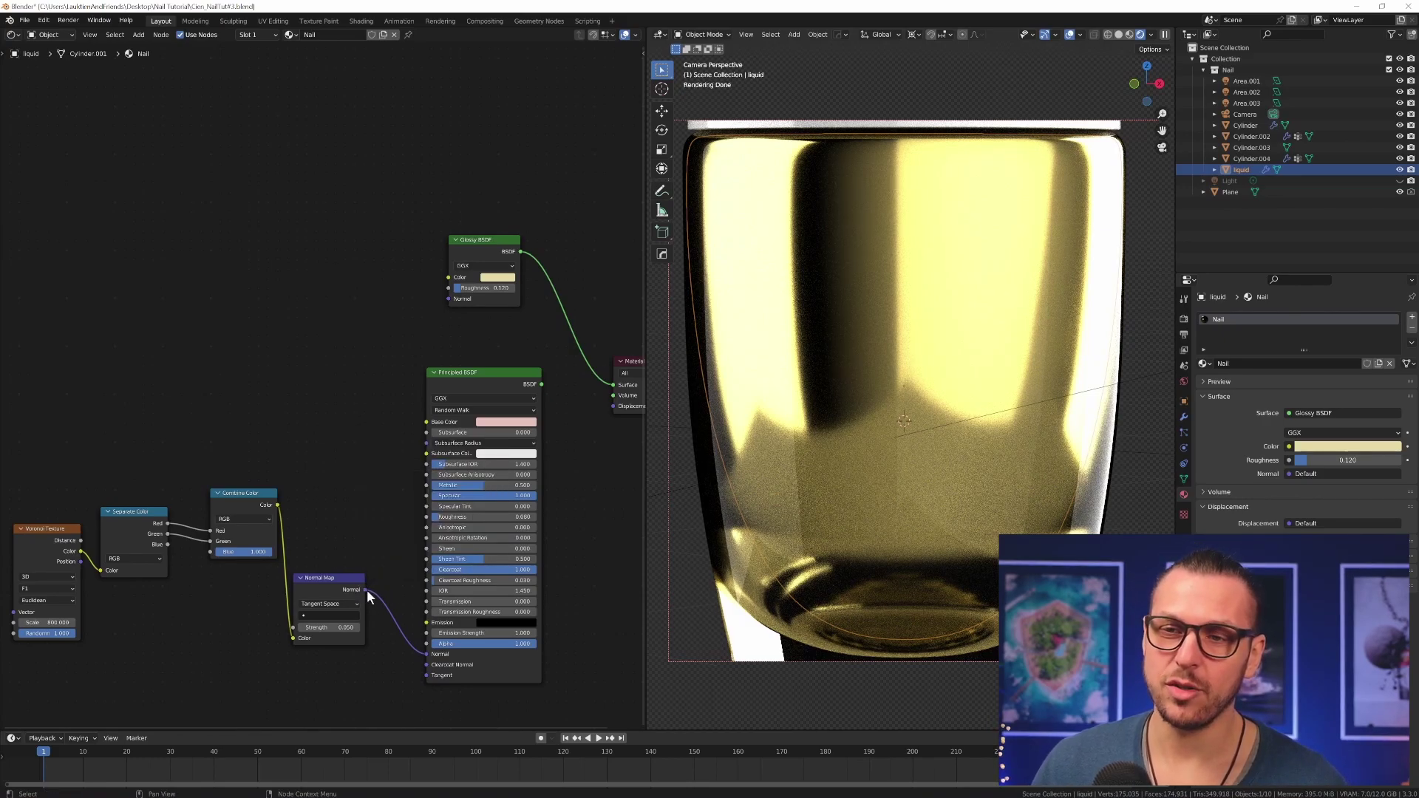
pyautogui.moveTo(367, 590); pyautogui.dragTo(449, 299)
pyautogui.moveTo(480, 244); pyautogui.dragTo(465, 249)
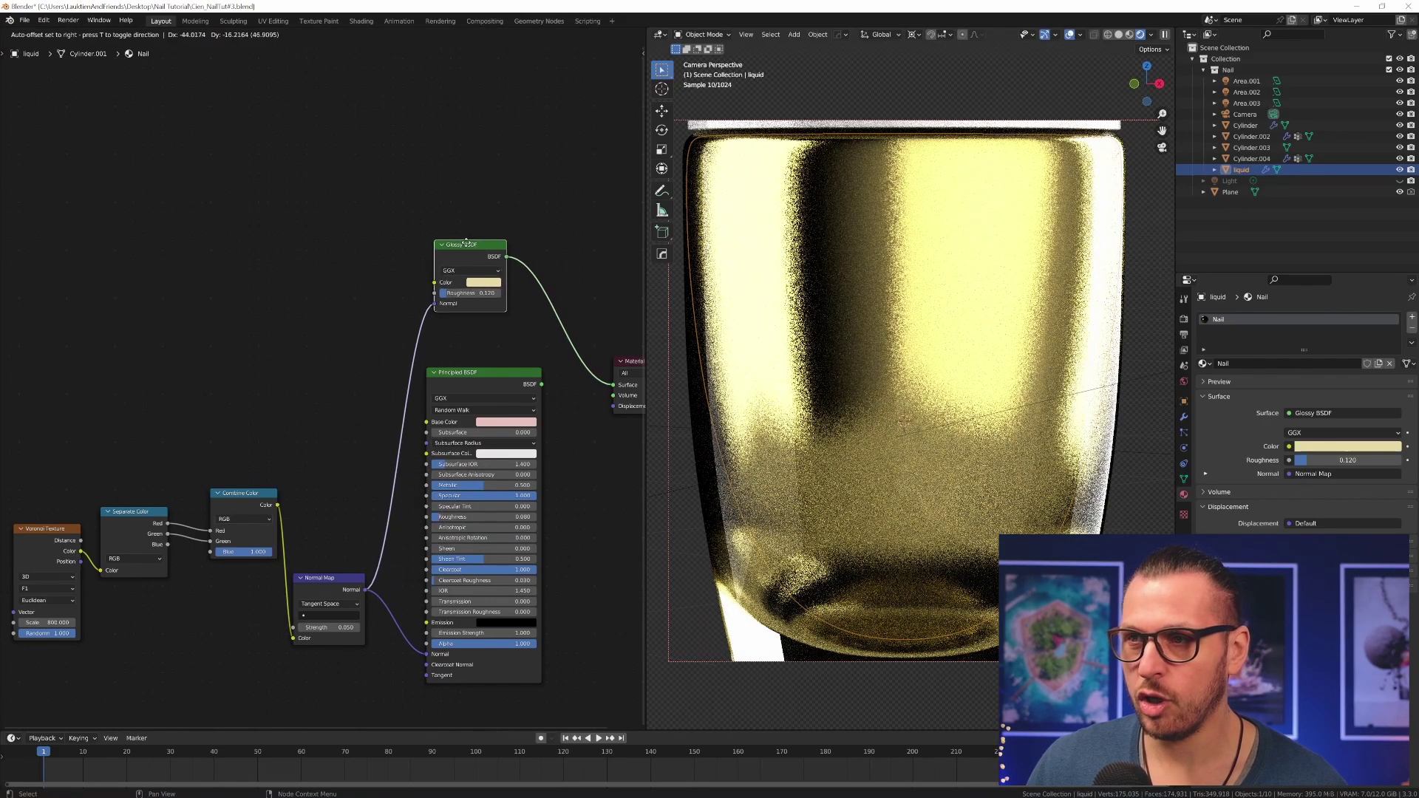
# Step: Compare the Principled and Glossy shaders on the liquid and combine them with a Mix Shader, Glossy BSDF first
pyautogui.keyDown('ctrl'); pyautogui.keyDown('shift'); pyautogui.click(512, 374); pyautogui.keyUp('shift'); pyautogui.keyUp('ctrl')
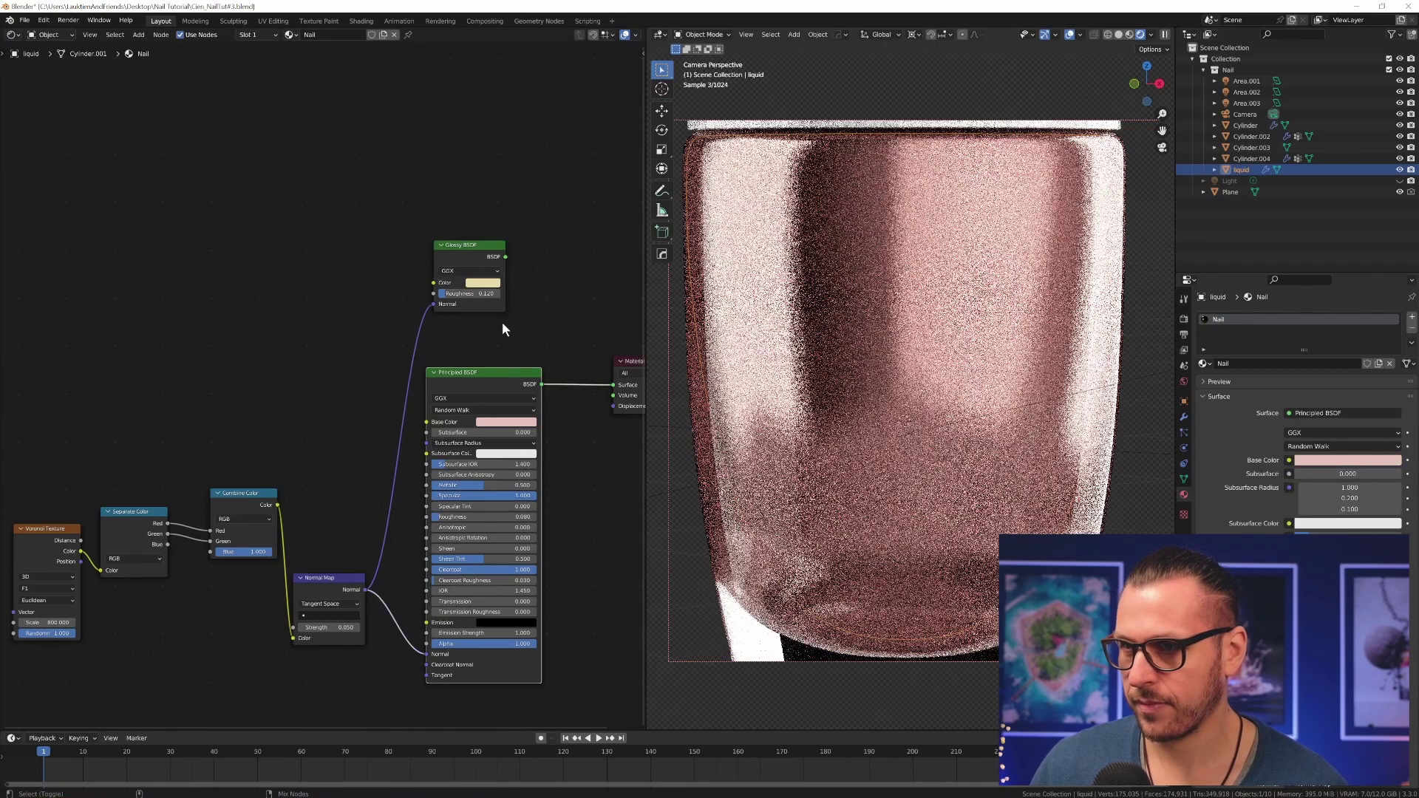
pyautogui.keyDown('ctrl'); pyautogui.keyDown('shift'); pyautogui.click(482, 250); pyautogui.keyUp('shift'); pyautogui.keyUp('ctrl')
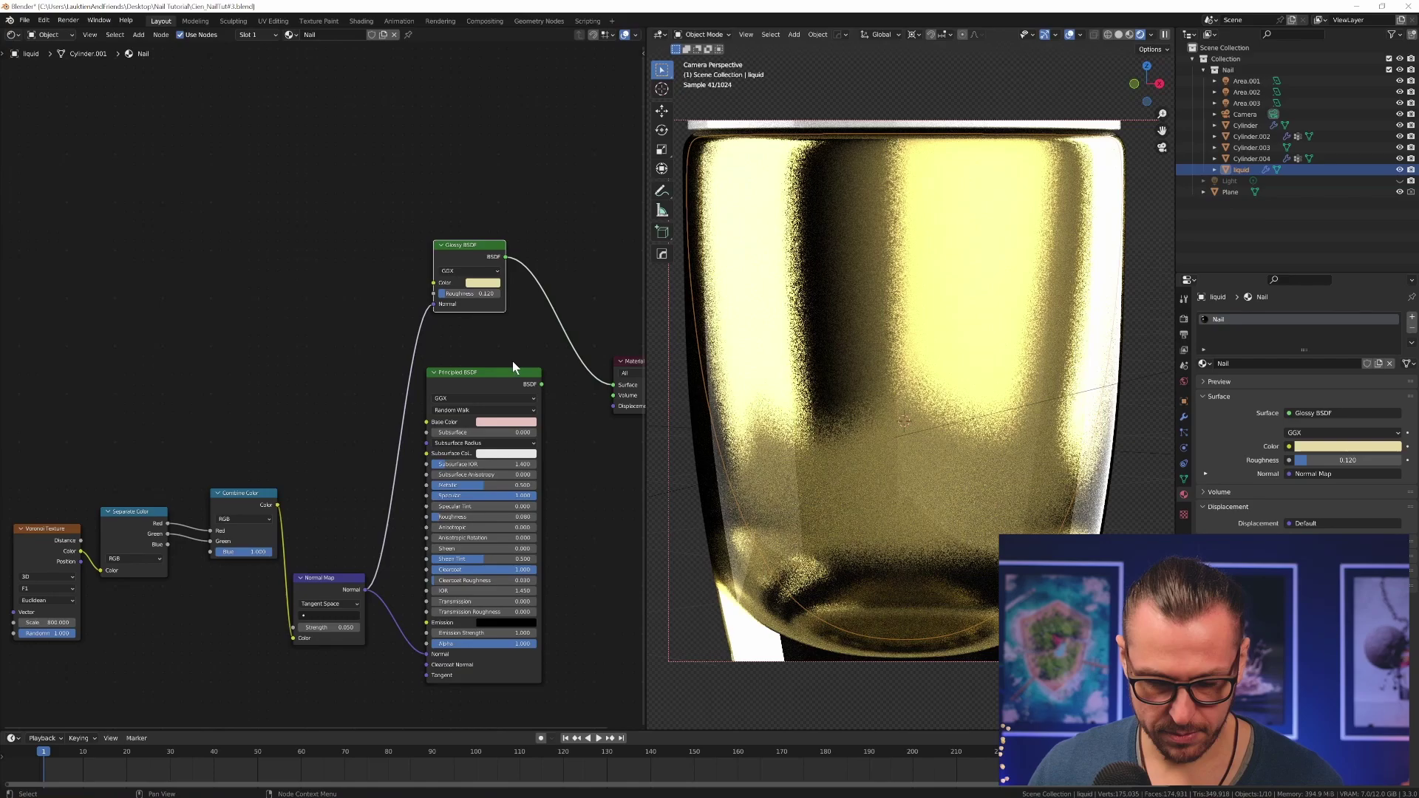
pyautogui.keyDown('ctrl'); pyautogui.keyDown('shift'); pyautogui.moveTo(477, 275); pyautogui.dragTo(475, 412, button='right'); pyautogui.keyUp('shift'); pyautogui.keyUp('ctrl')
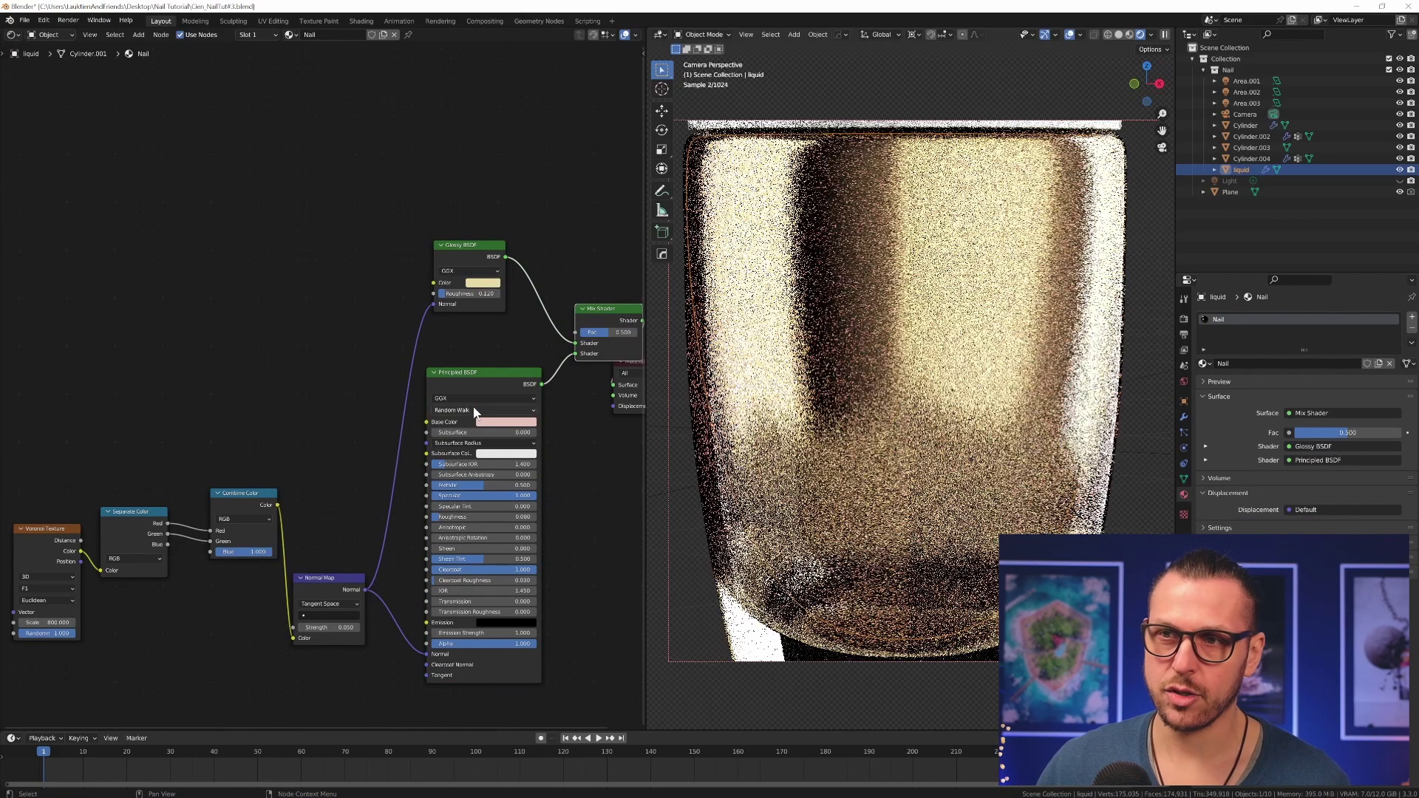
# Step: Rearrange the Mix Shader and Material Output nodes side by side, above and to the right of the Glossy BSDF
pyautogui.moveTo(487, 328); pyautogui.dragTo(328, 383, button='middle')
pyautogui.moveTo(501, 414); pyautogui.dragTo(578, 338)
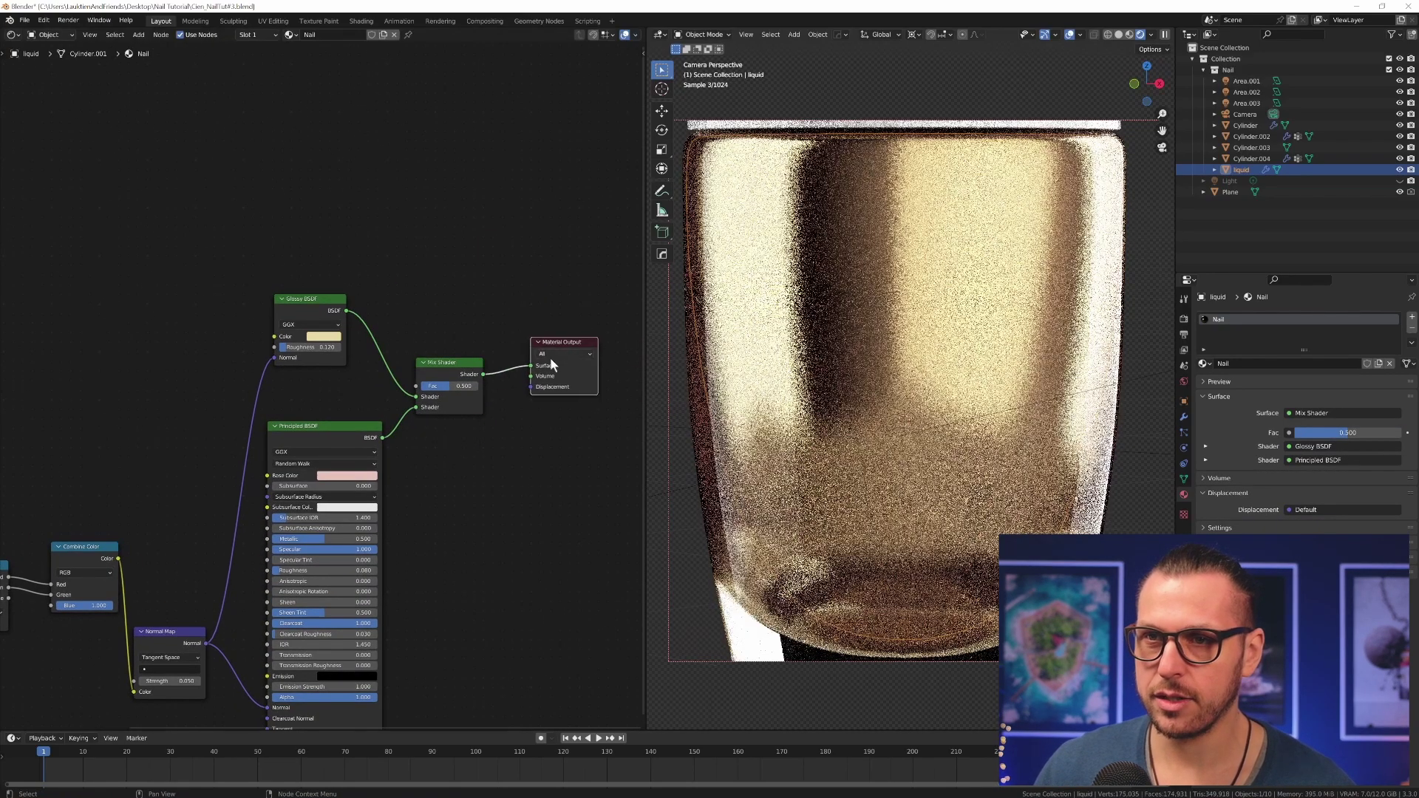
pyautogui.moveTo(457, 370); pyautogui.dragTo(455, 363)
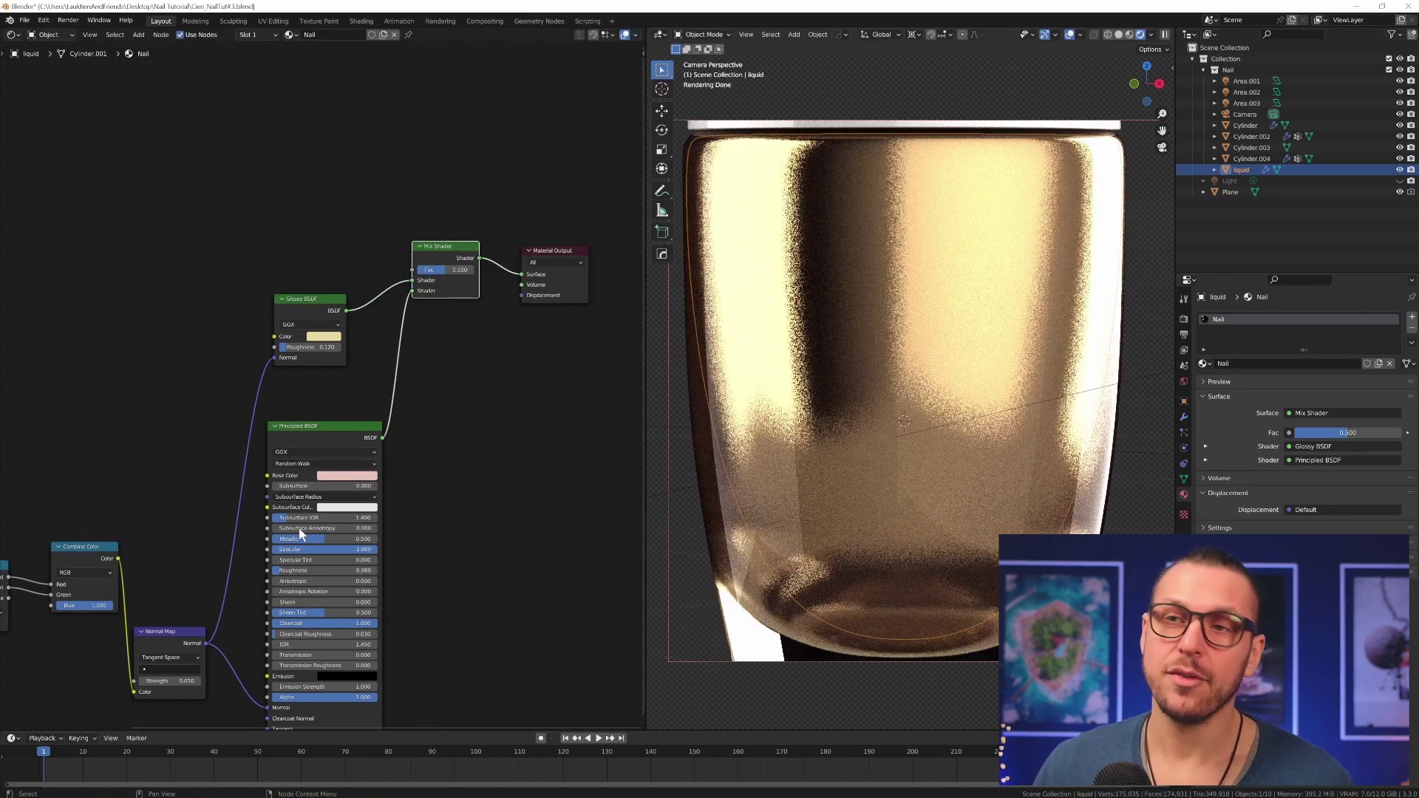
pyautogui.moveTo(442, 302); pyautogui.dragTo(448, 313, button='middle')
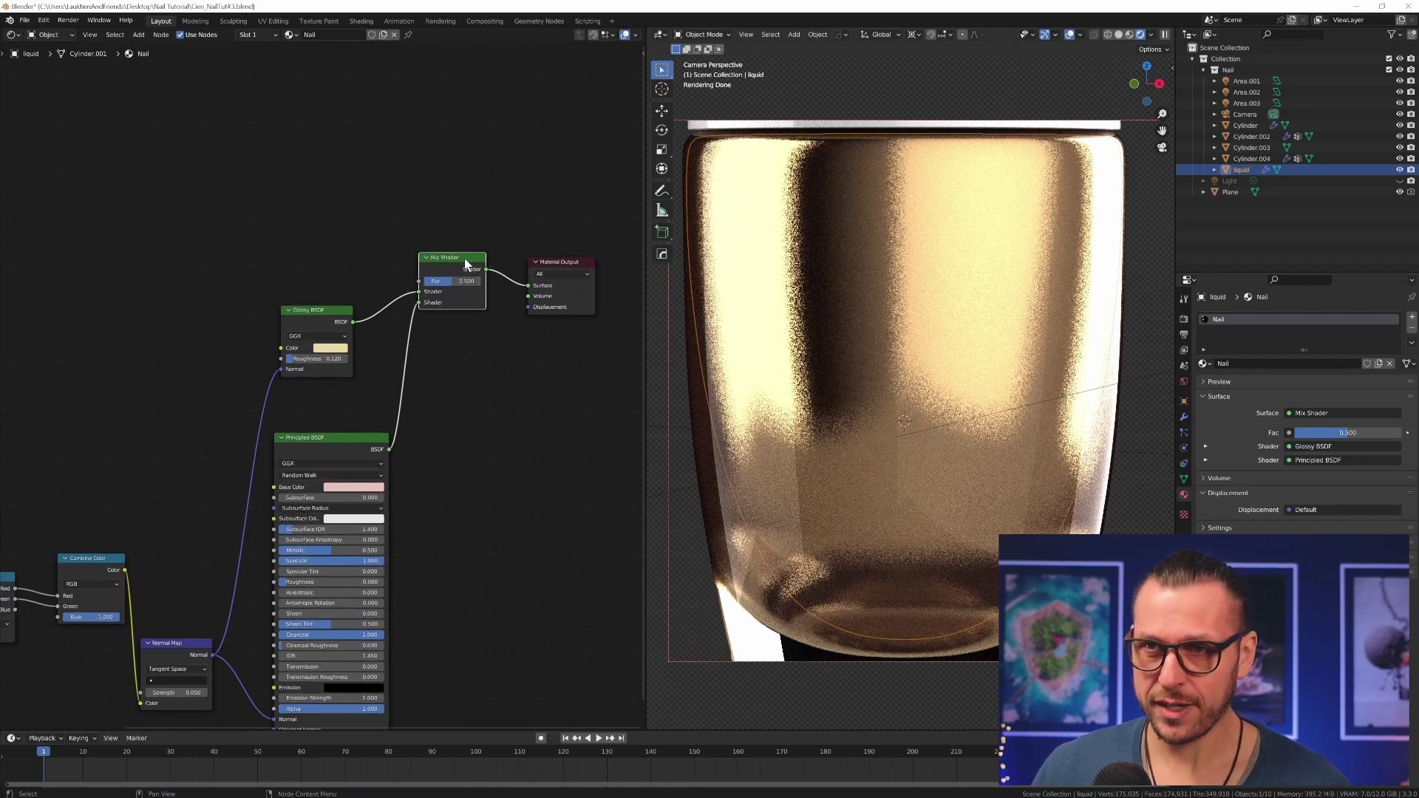
pyautogui.moveTo(465, 261); pyautogui.dragTo(468, 263)
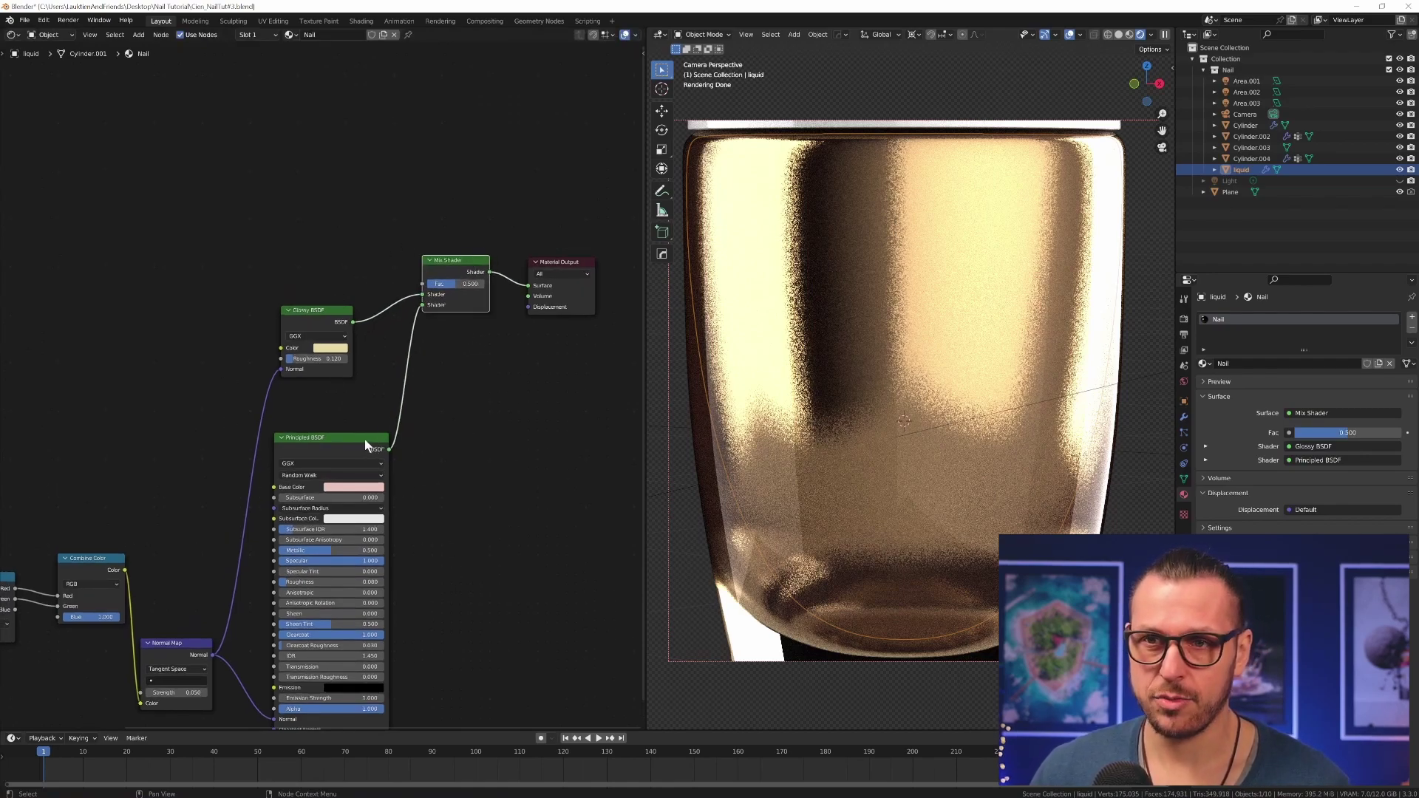
pyautogui.moveTo(317, 309); pyautogui.dragTo(338, 353, button='middle')
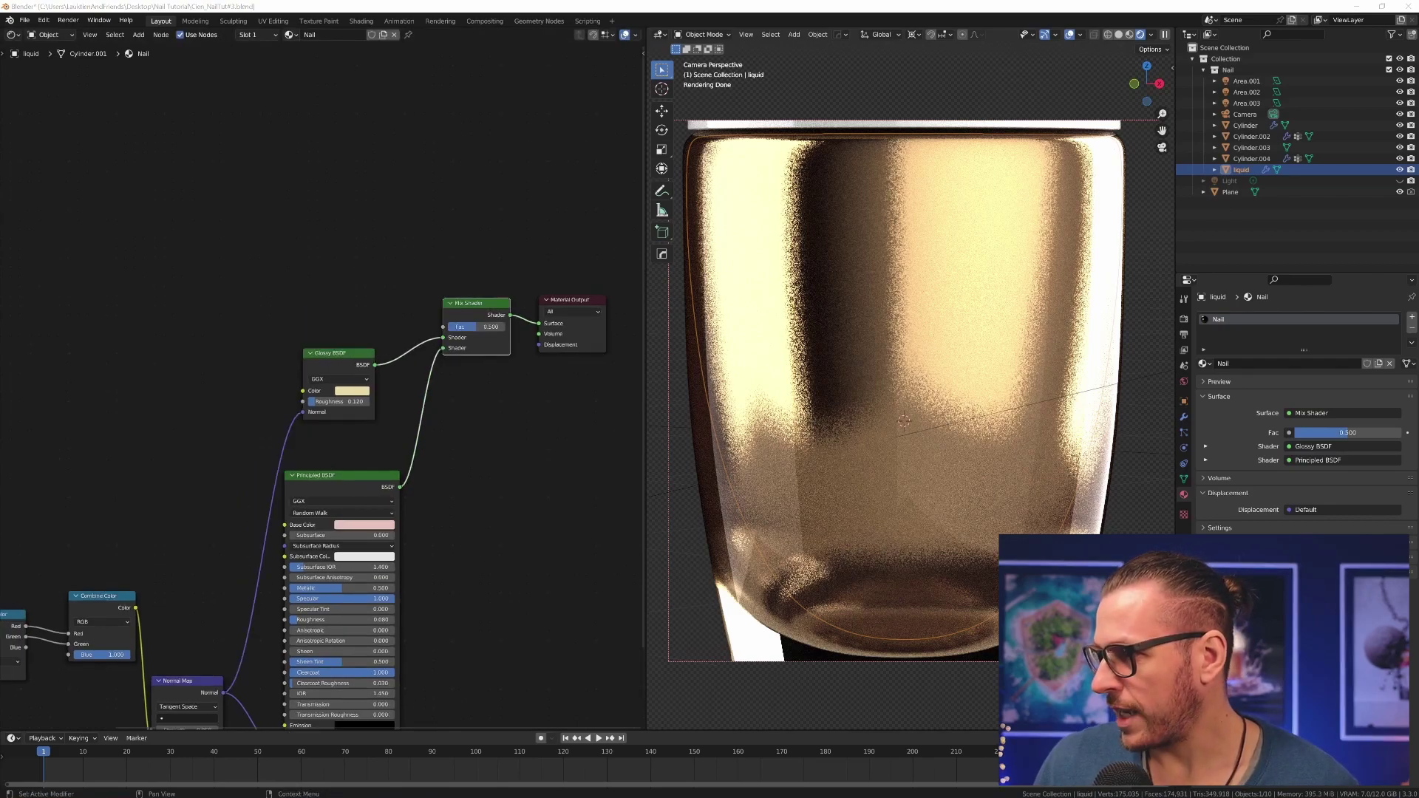
# Step: Add a Noise Texture node in the empty area above and to the left of the Glossy BSDF
pyautogui.click(331, 277)
pyautogui.moveTo(146, 205); pyautogui.dragTo(327, 236, button='middle')
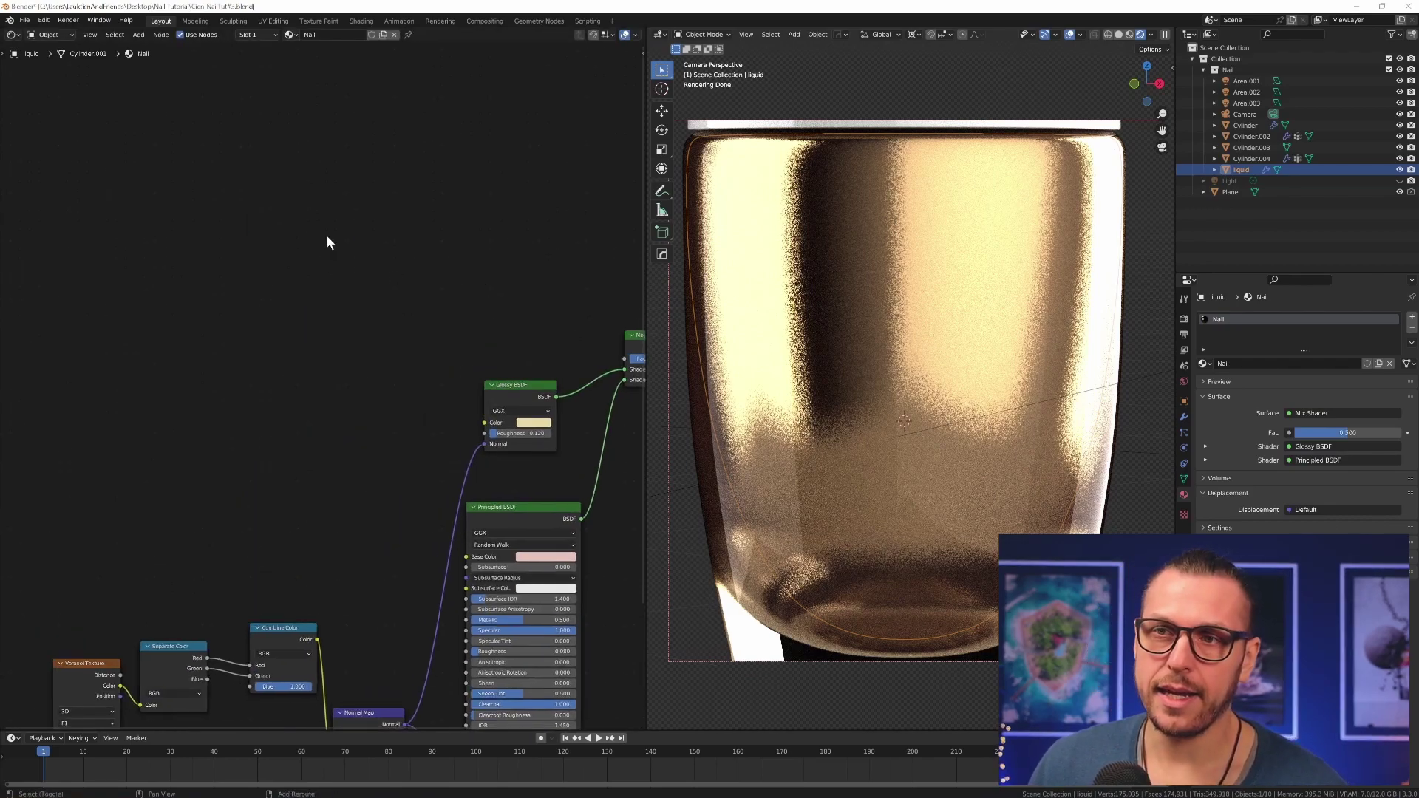
pyautogui.hotkey('shift', 'a')
pyautogui.write('noi')
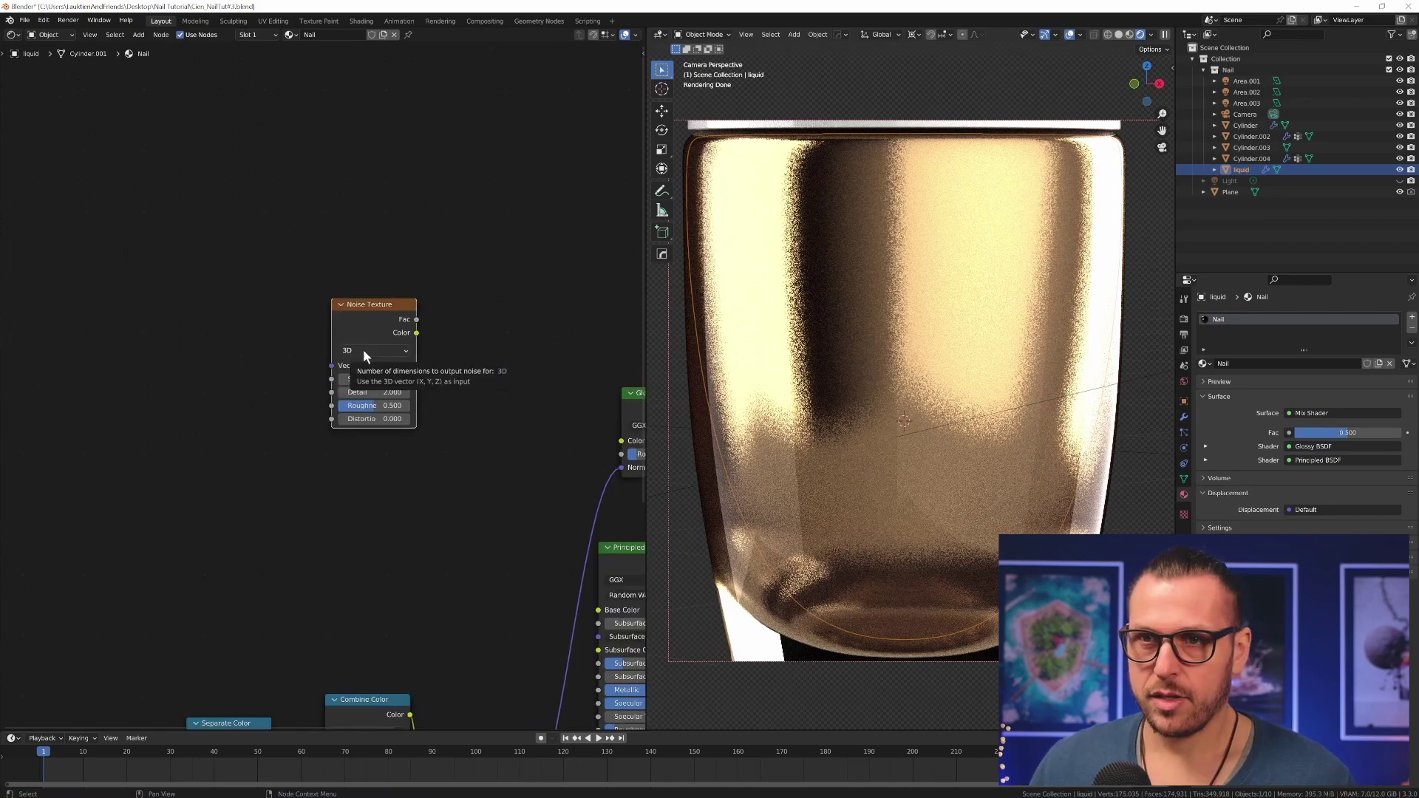
# Step: Switch the Noise Texture to 2D and set its scale to 5.7 and detail to 4.8
pyautogui.click(358, 351)
pyautogui.click(349, 378)
pyautogui.click(355, 379)
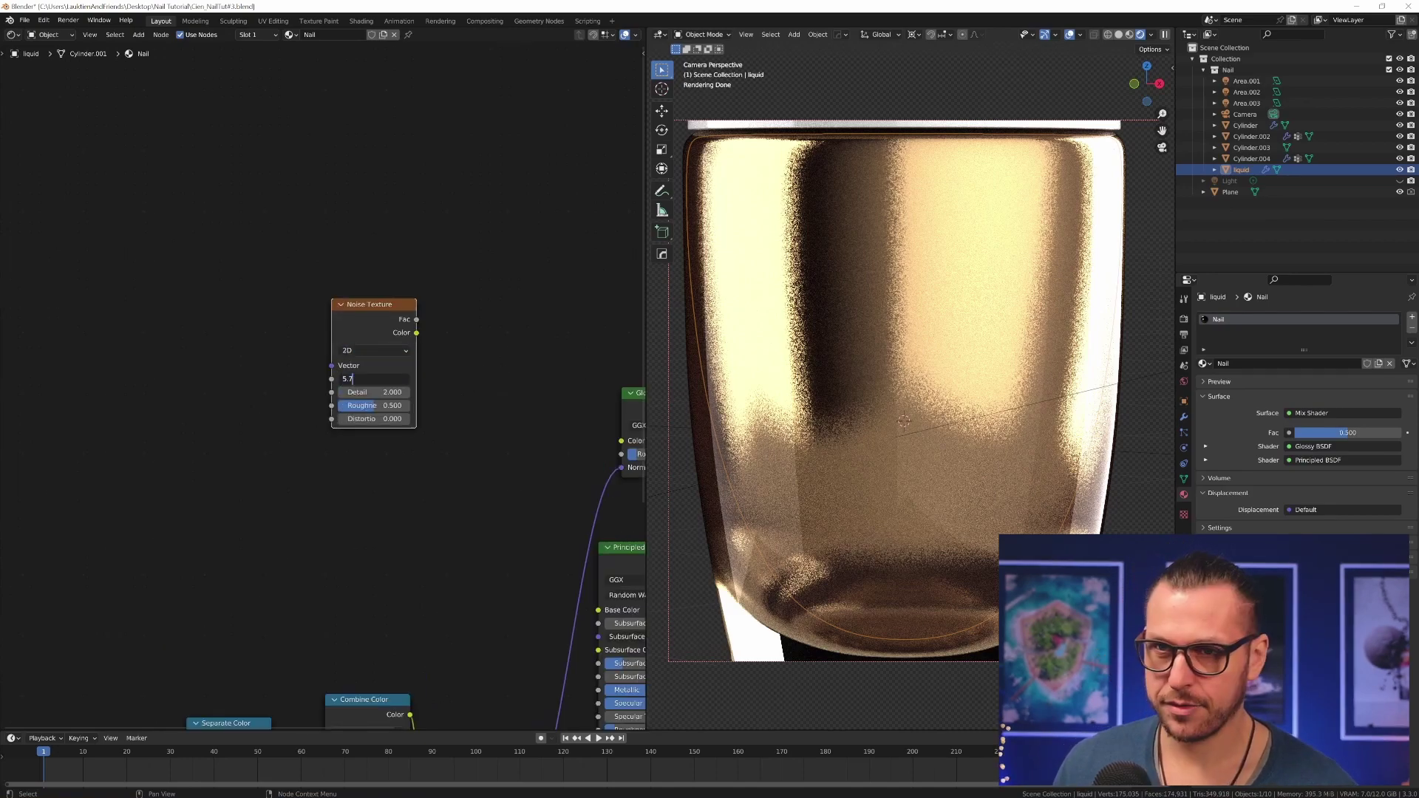
pyautogui.press('Tab')
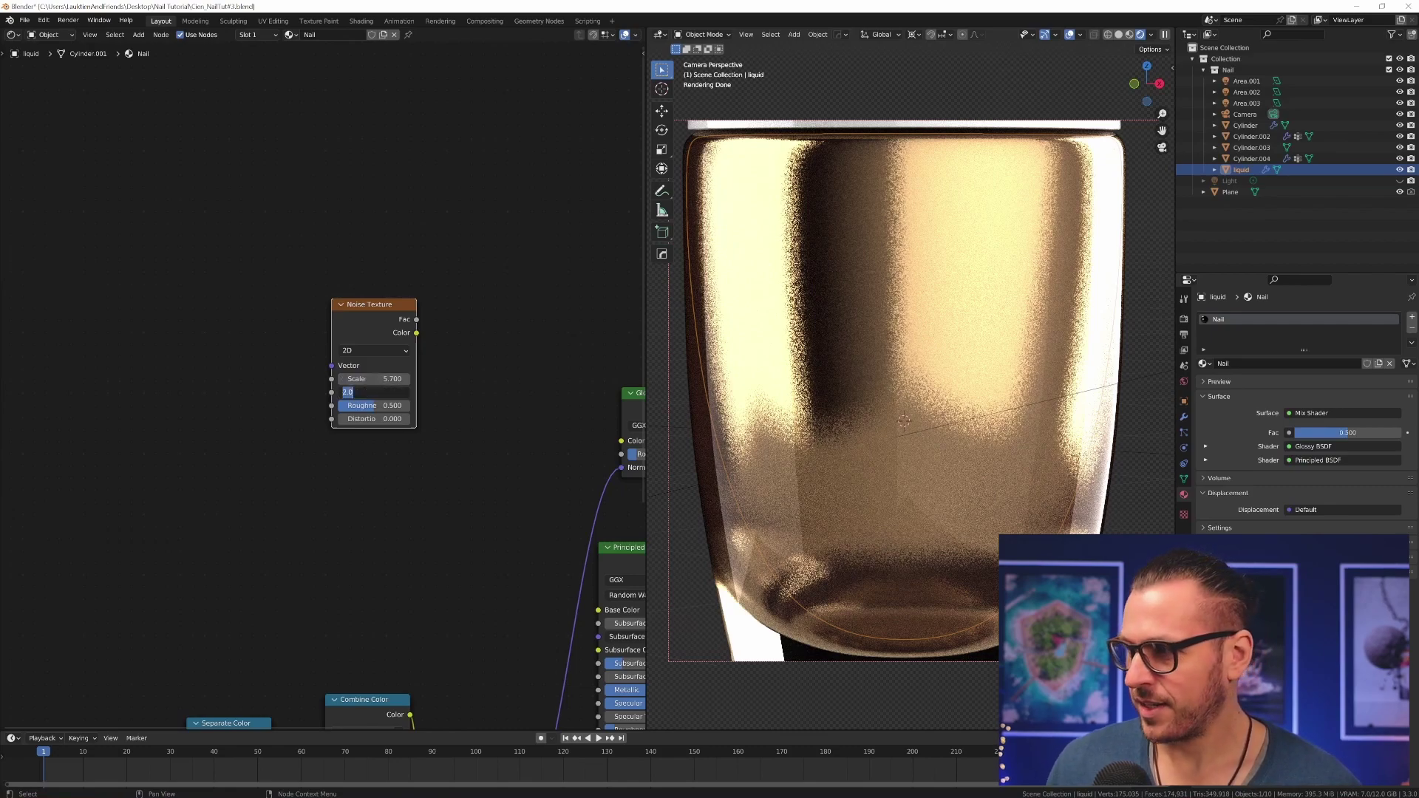
pyautogui.write('4.8')
pyautogui.press('Return')
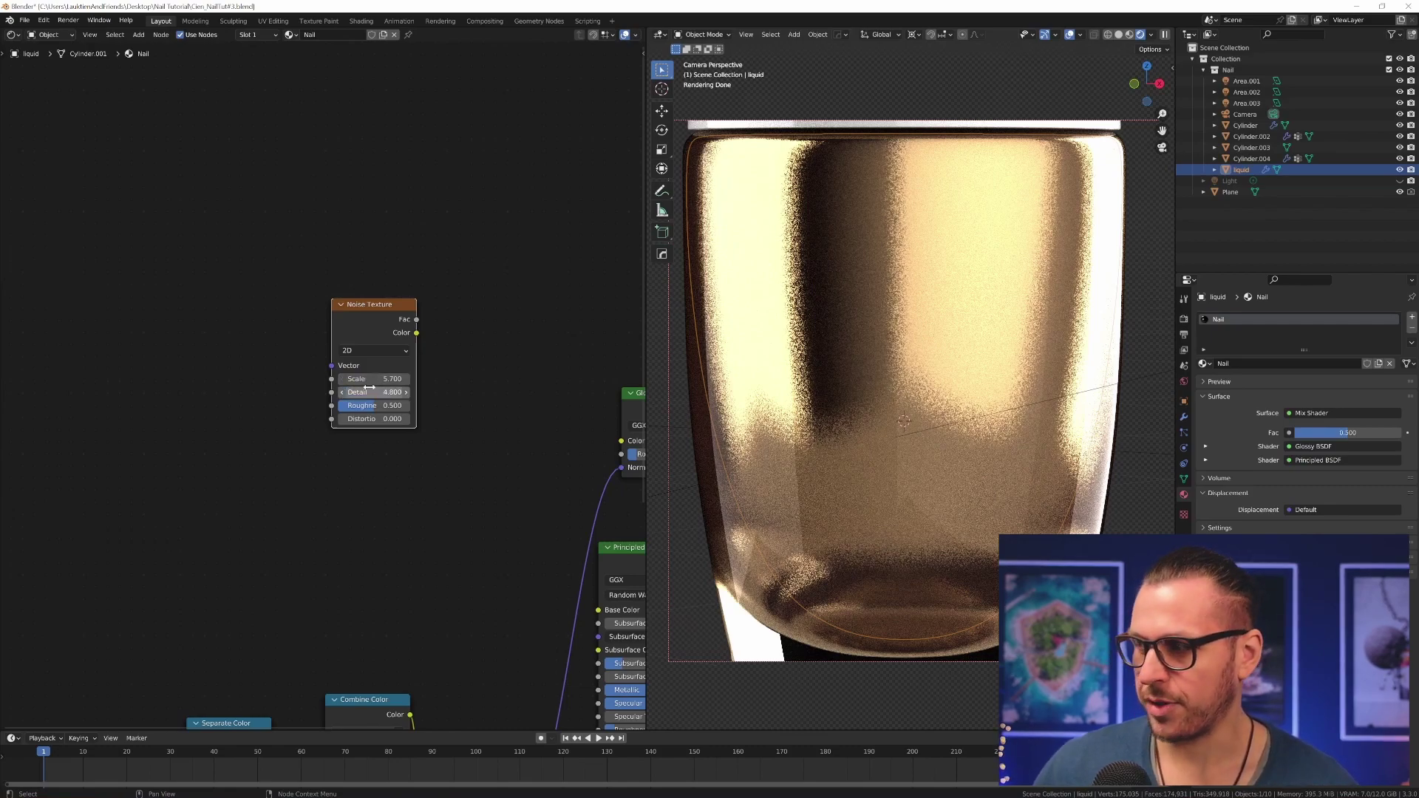
# Step: Set the Noise Texture's distortion to 2.4 and add Texture Coordinate and Mapping nodes in front of it
pyautogui.click(368, 420)
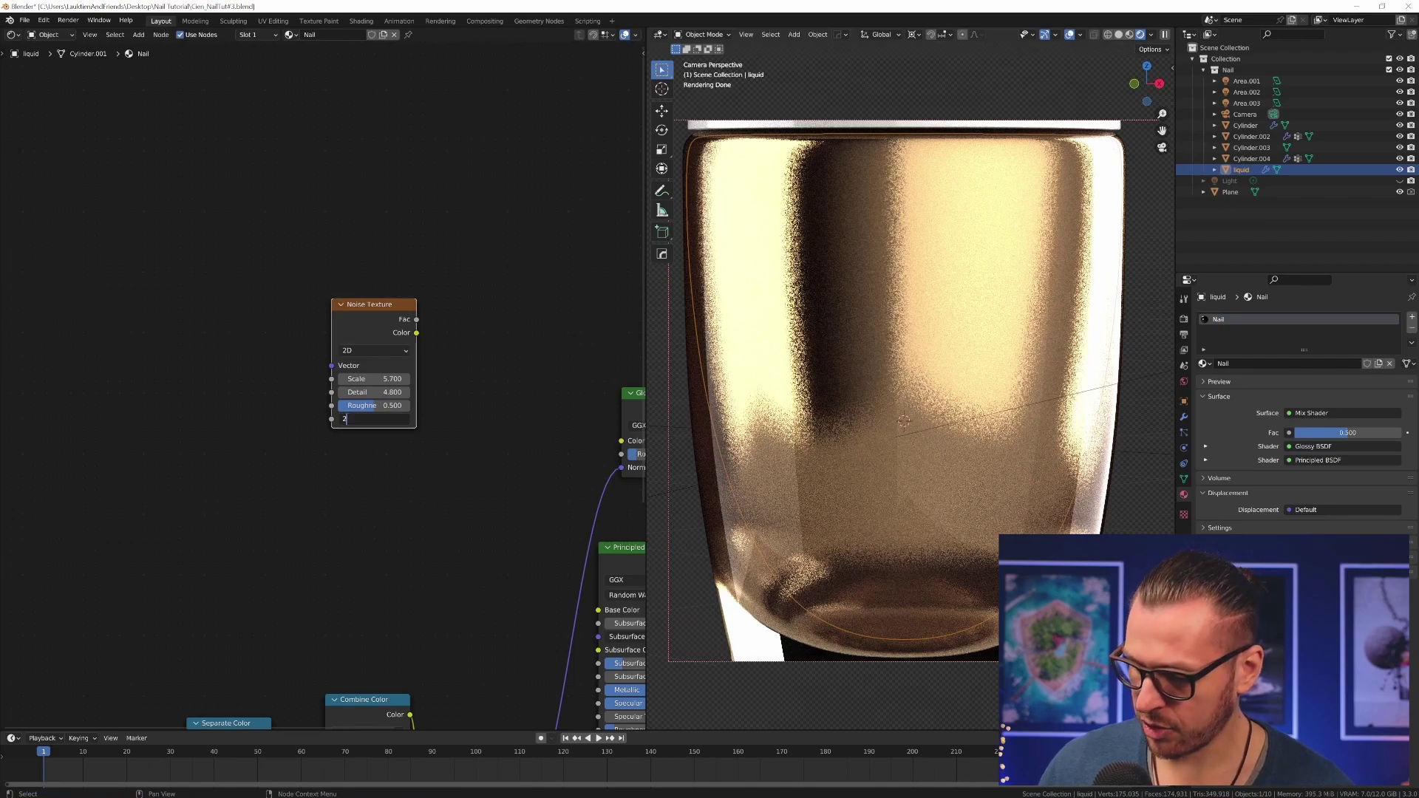
pyautogui.press('Return')
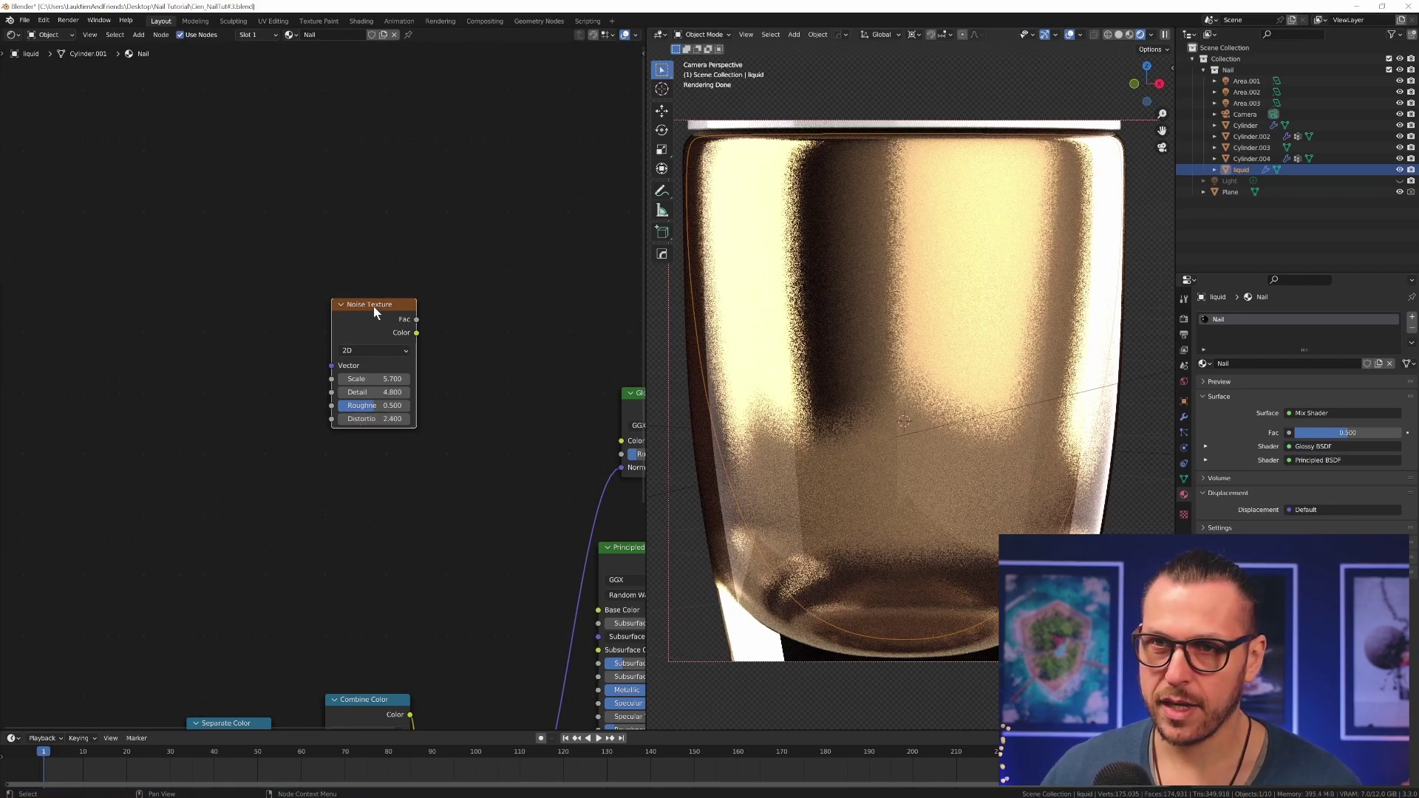
pyautogui.keyDown('ctrl'); pyautogui.scroll(2, 374, 306); pyautogui.keyUp('ctrl')
pyautogui.hotkey('ctrl', 't')
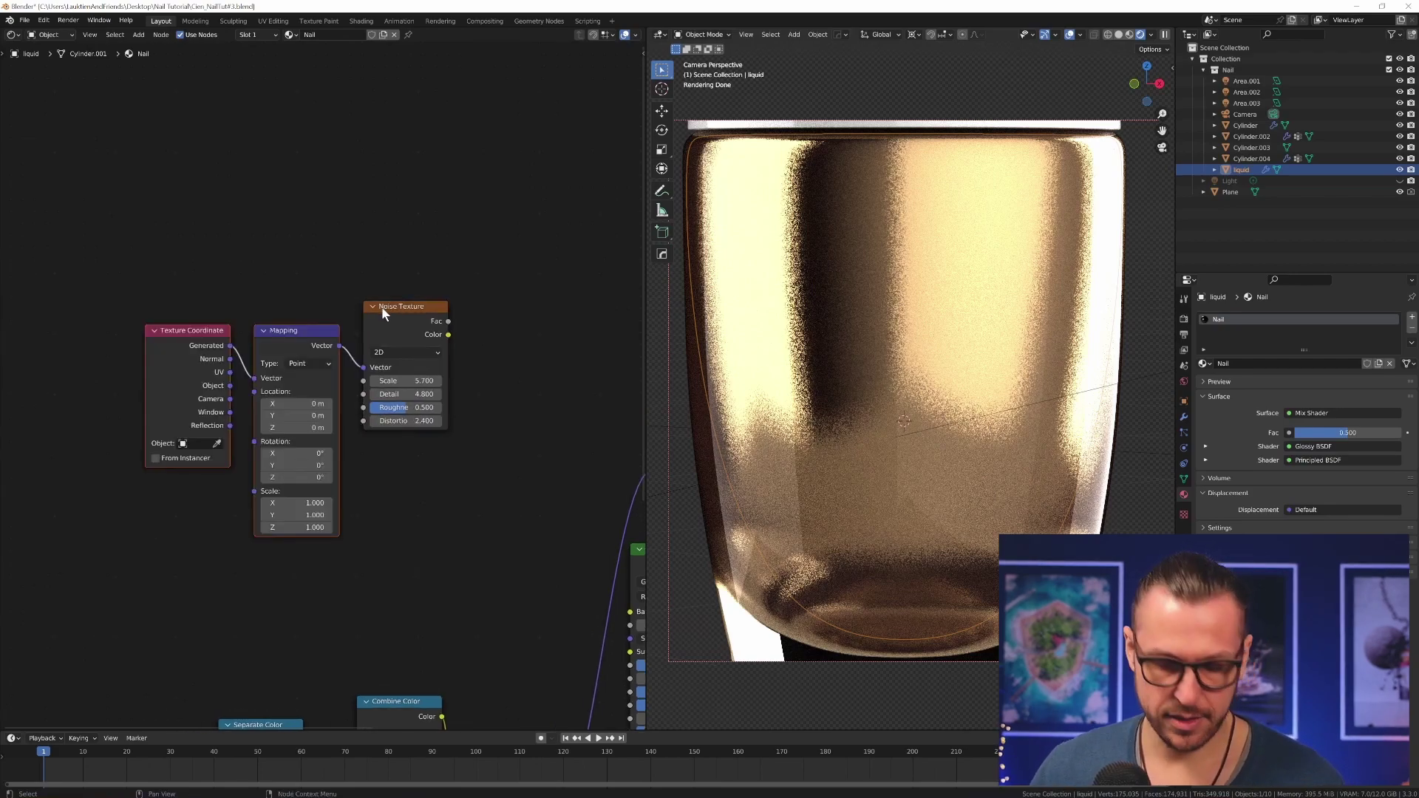
# Step: Drive the Mapping node's vector with the Object output of the Texture Coordinate node
pyautogui.keyDown('ctrl'); pyautogui.scroll(3, 303, 315); pyautogui.keyUp('ctrl')
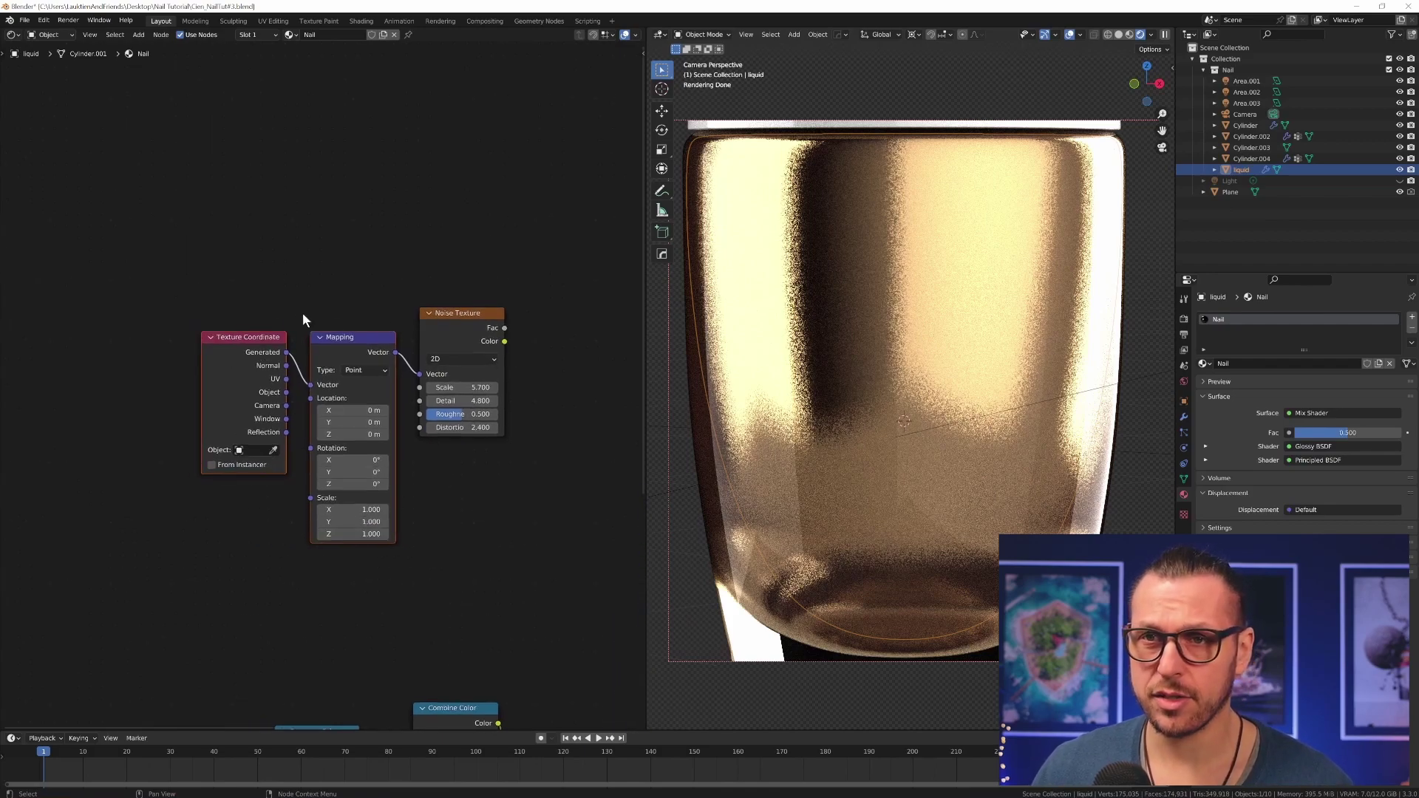
pyautogui.click(297, 381)
pyautogui.moveTo(286, 392); pyautogui.dragTo(311, 385)
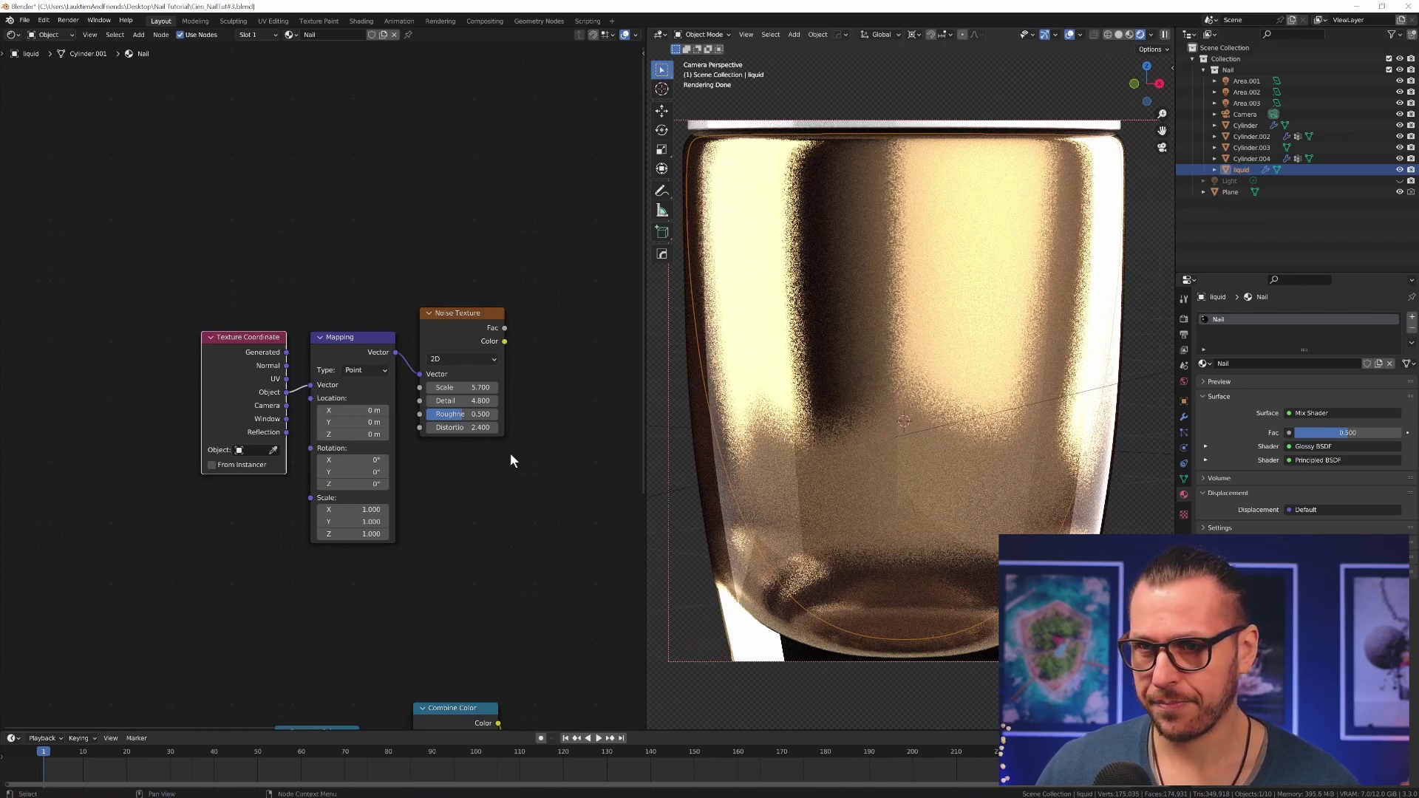
# Step: Preview the Noise Texture's Fac output on the liquid and check it from another angle and through the camera
pyautogui.moveTo(510, 460); pyautogui.dragTo(419, 481, button='middle')
pyautogui.keyDown('ctrl'); pyautogui.keyDown('shift'); pyautogui.click(369, 339); pyautogui.keyUp('shift'); pyautogui.keyUp('ctrl')
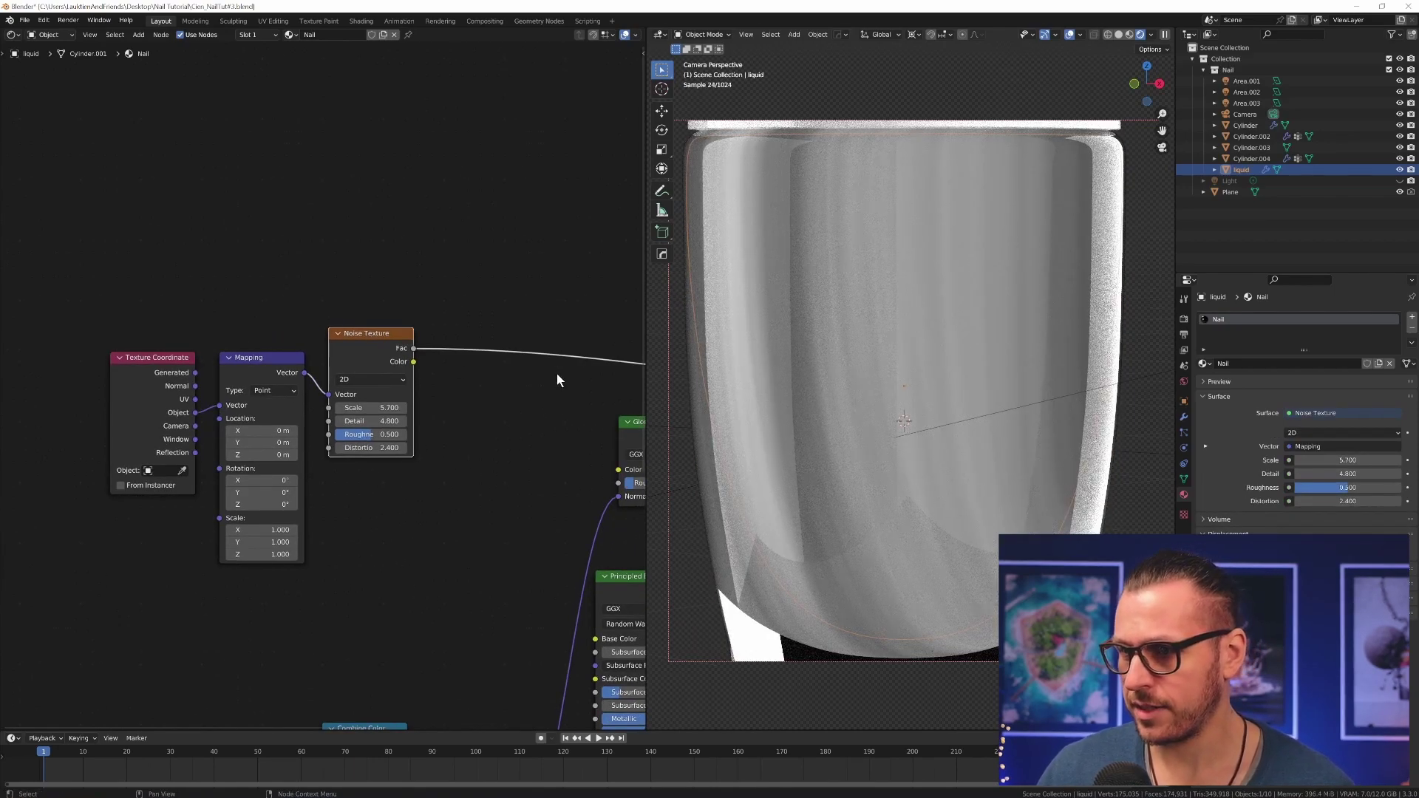
pyautogui.moveTo(1003, 391); pyautogui.dragTo(922, 395, button='middle')
pyautogui.keyDown('ctrl'); pyautogui.moveTo(953, 547); pyautogui.dragTo(933, 442, button='middle'); pyautogui.keyUp('ctrl')
pyautogui.press('KP_0')
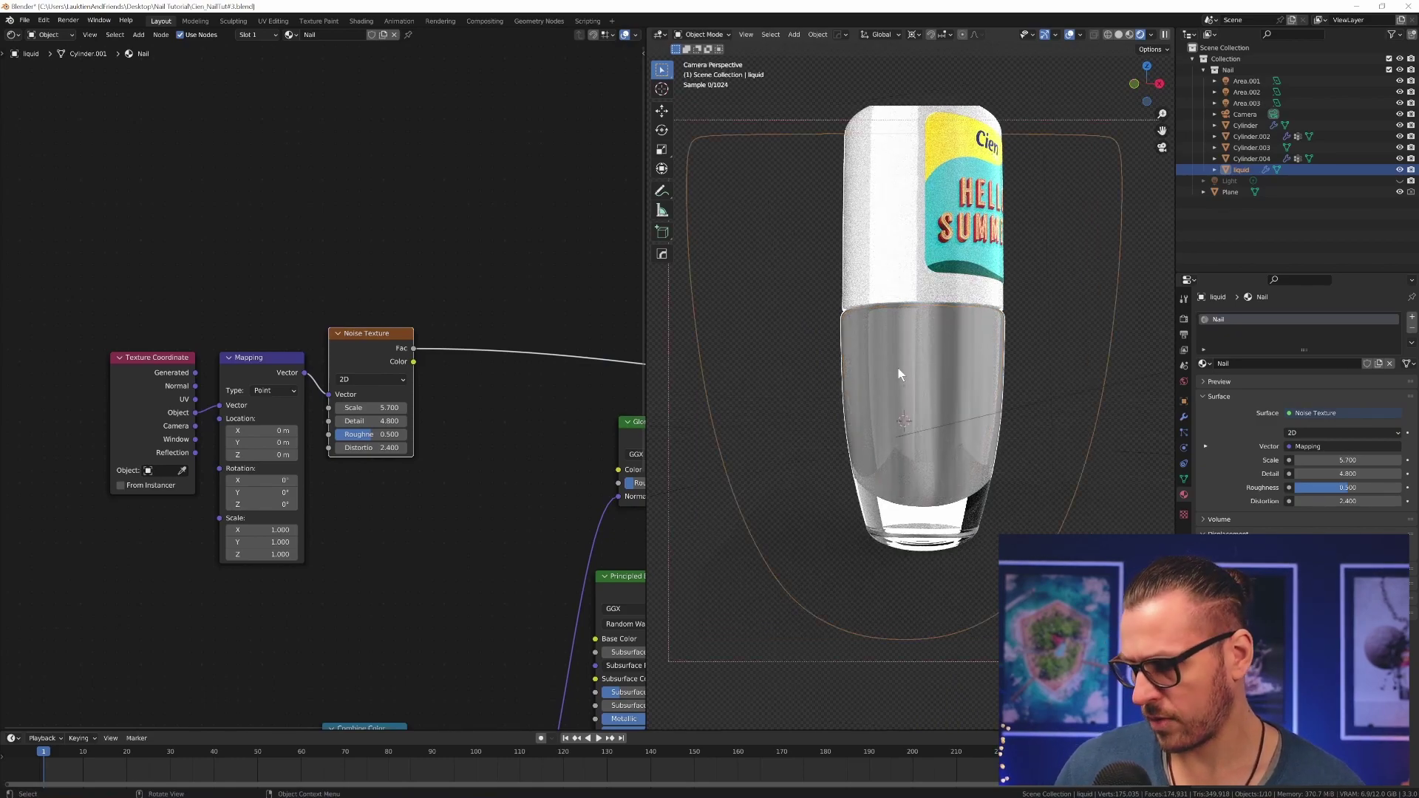
pyautogui.scroll(-2, 908, 365)
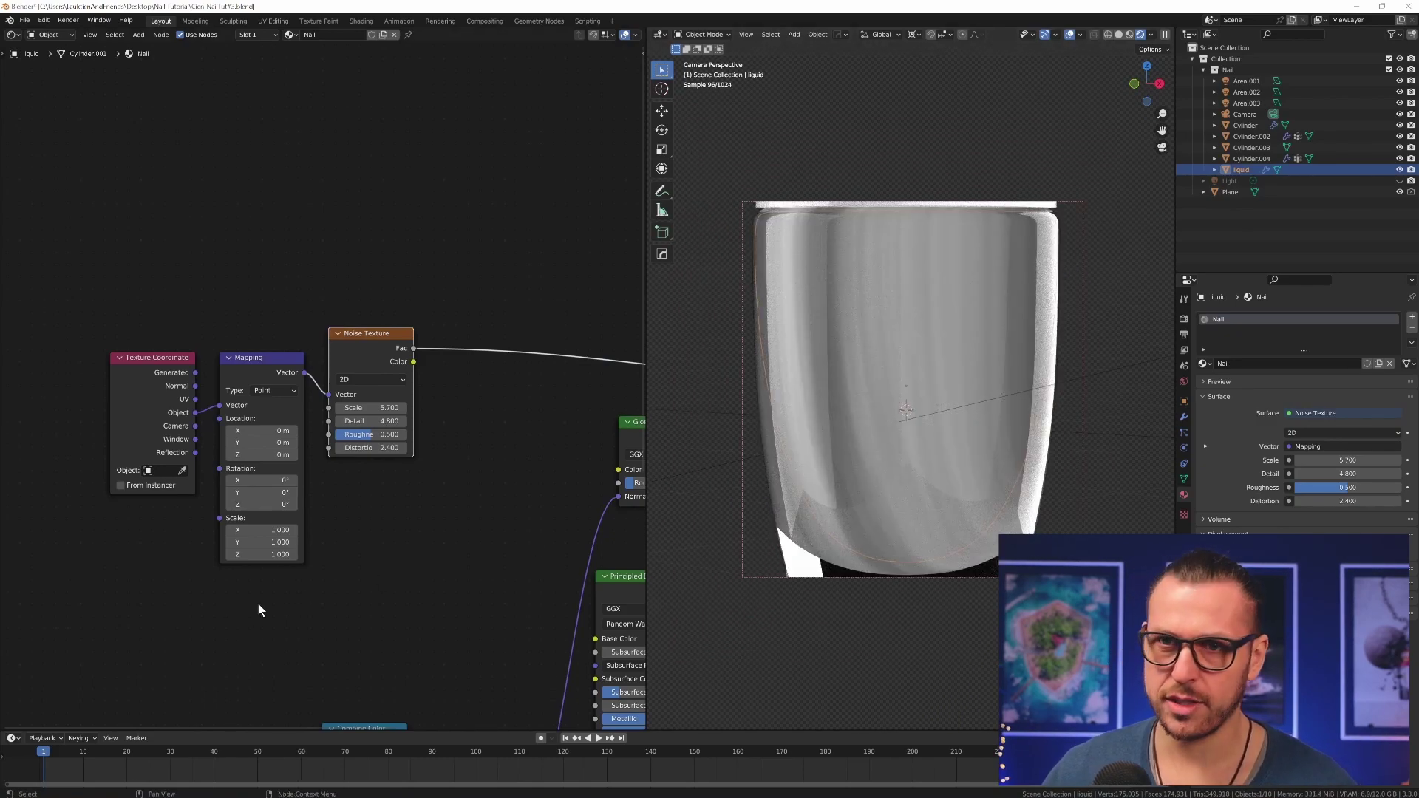
# Step: Set the Mapping node's rotation to 26° on X and -24° on Y
pyautogui.scroll(2, 414, 576)
pyautogui.moveTo(415, 579); pyautogui.dragTo(423, 560, button='middle')
pyautogui.moveTo(237, 499)
pyautogui.mouseDown()
pyautogui.moveTo(238, 515)
pyautogui.moveTo(213, 515)
pyautogui.mouseUp()
pyautogui.click(242, 515)
pyautogui.press('BackSpace')
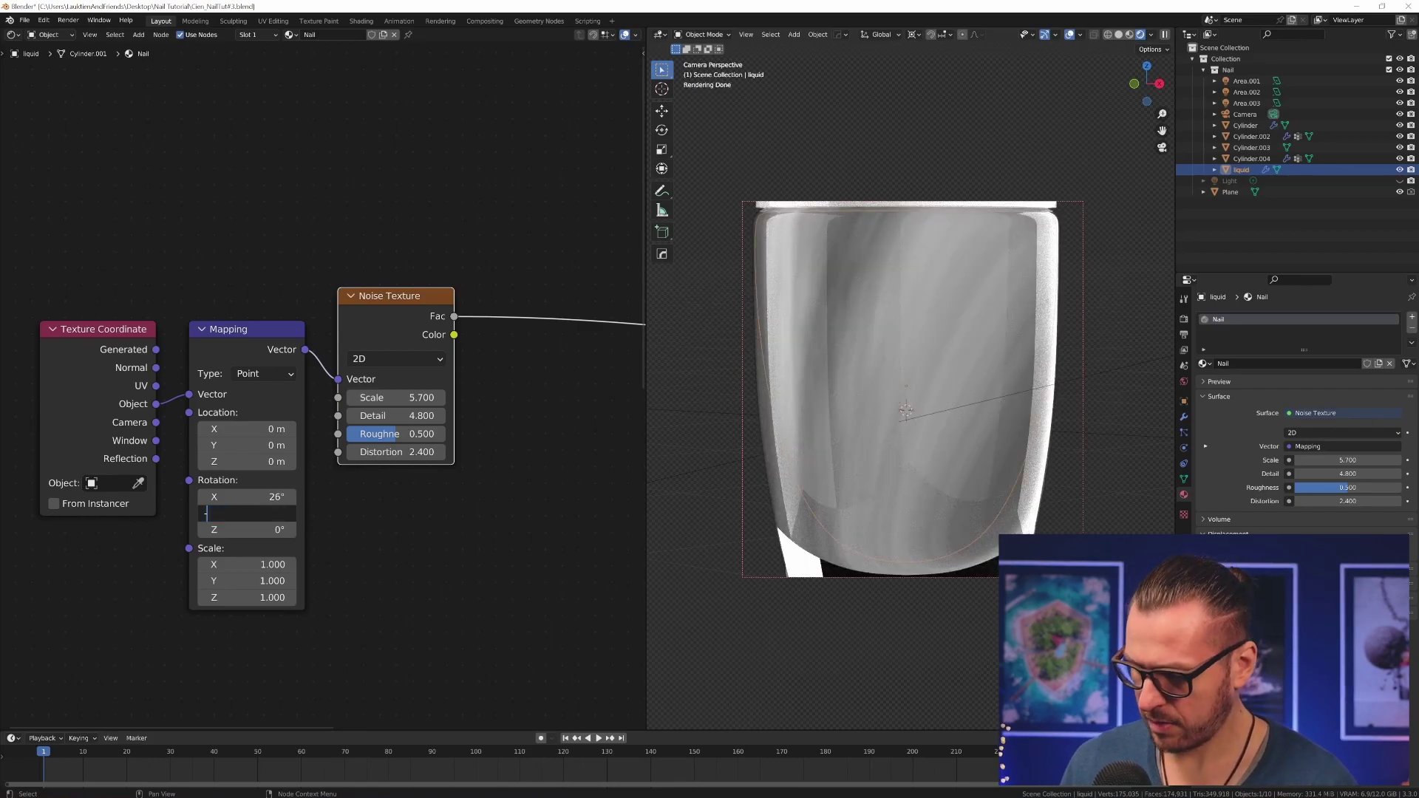
pyautogui.write('-24')
pyautogui.press('Return')
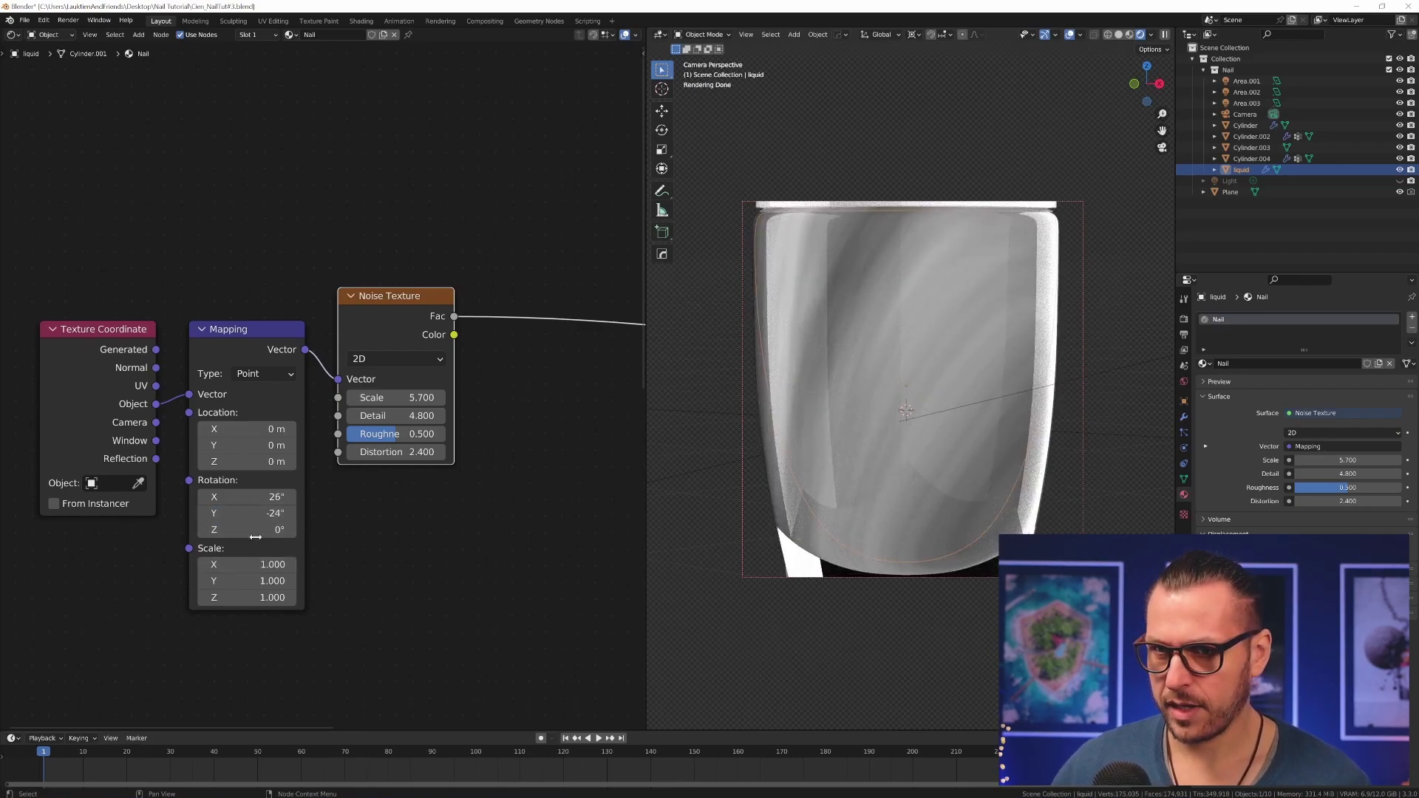
# Step: Set the Mapping node's Z rotation to -12° and check the noise streaks on the liquid from another angle
pyautogui.moveTo(259, 530); pyautogui.dragTo(263, 530)
pyautogui.click(251, 530)
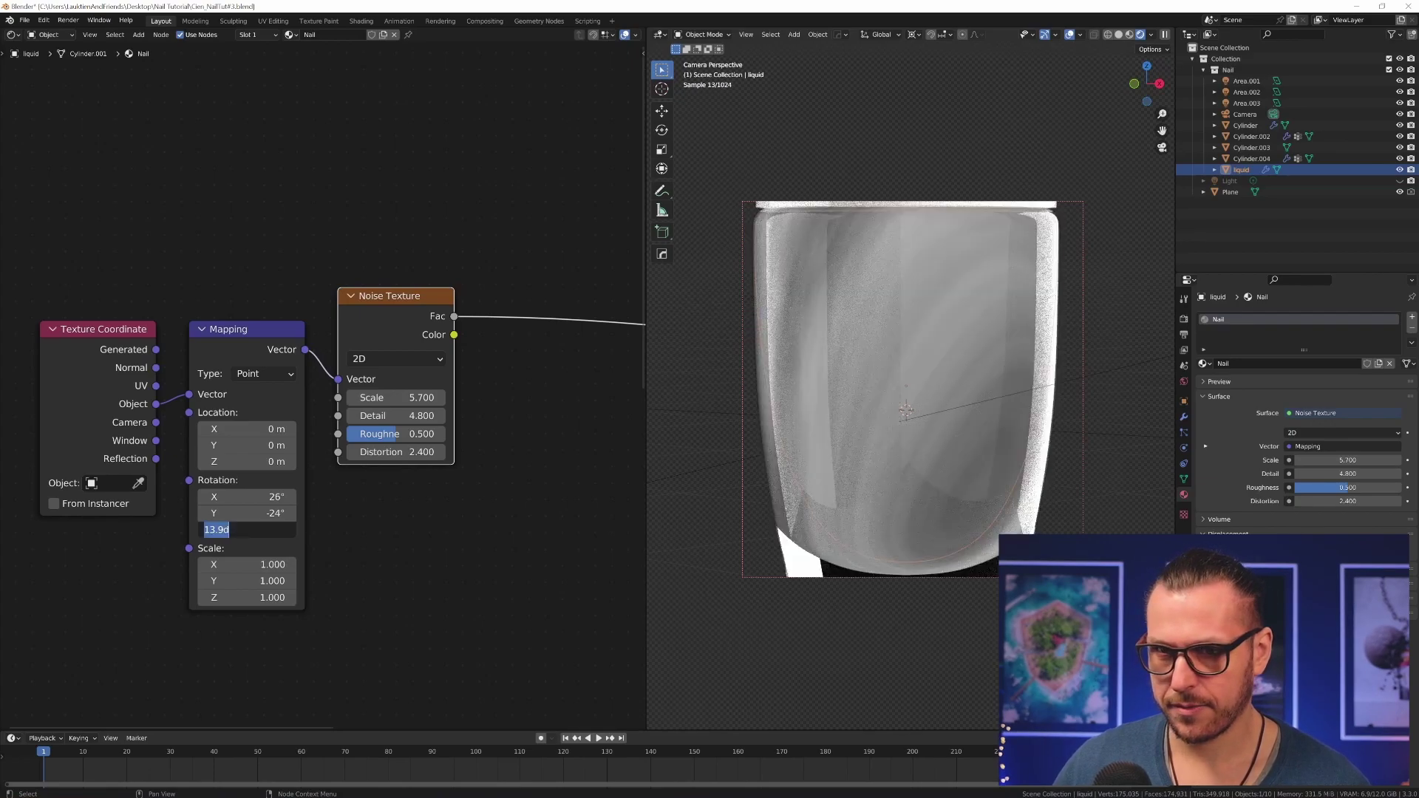
pyautogui.write('-12')
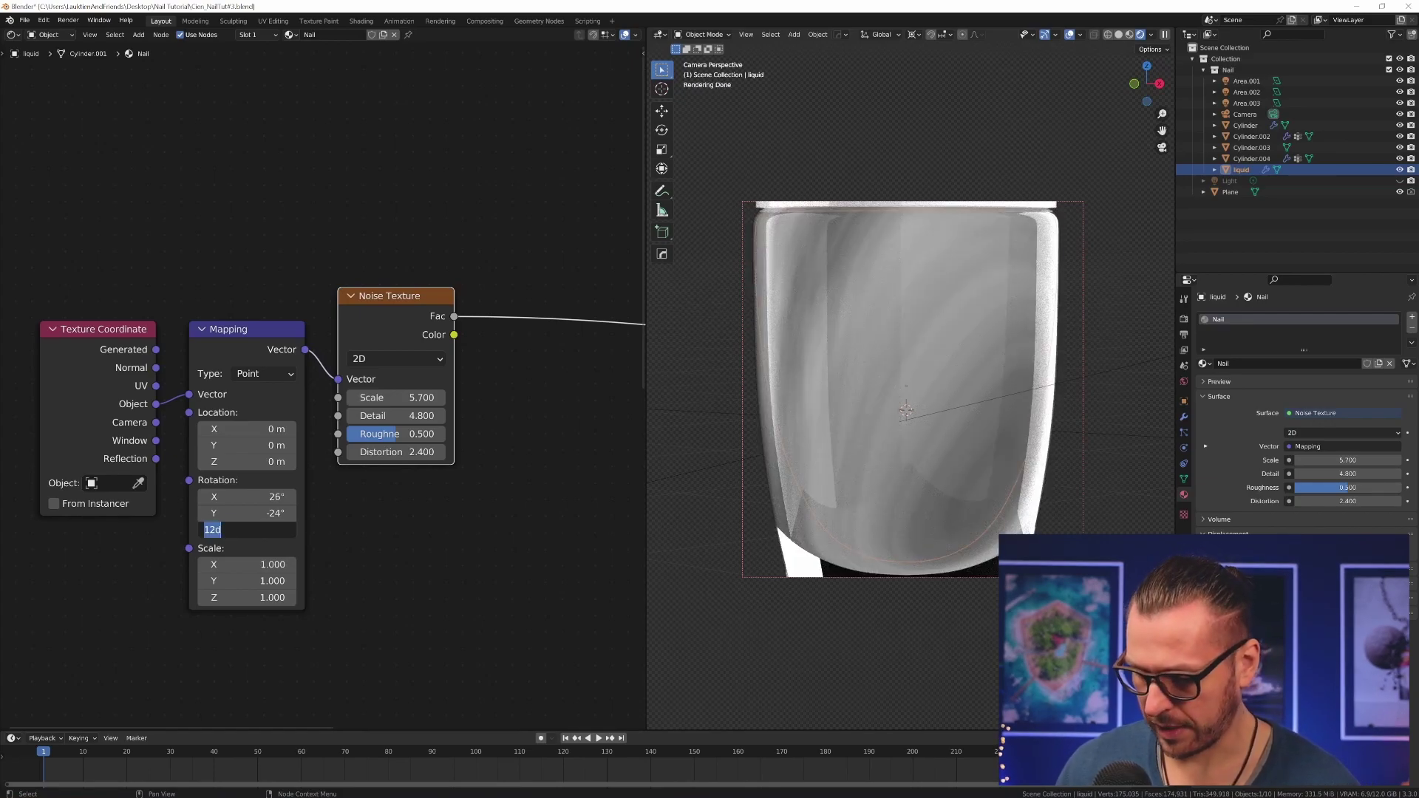
pyautogui.press('Return')
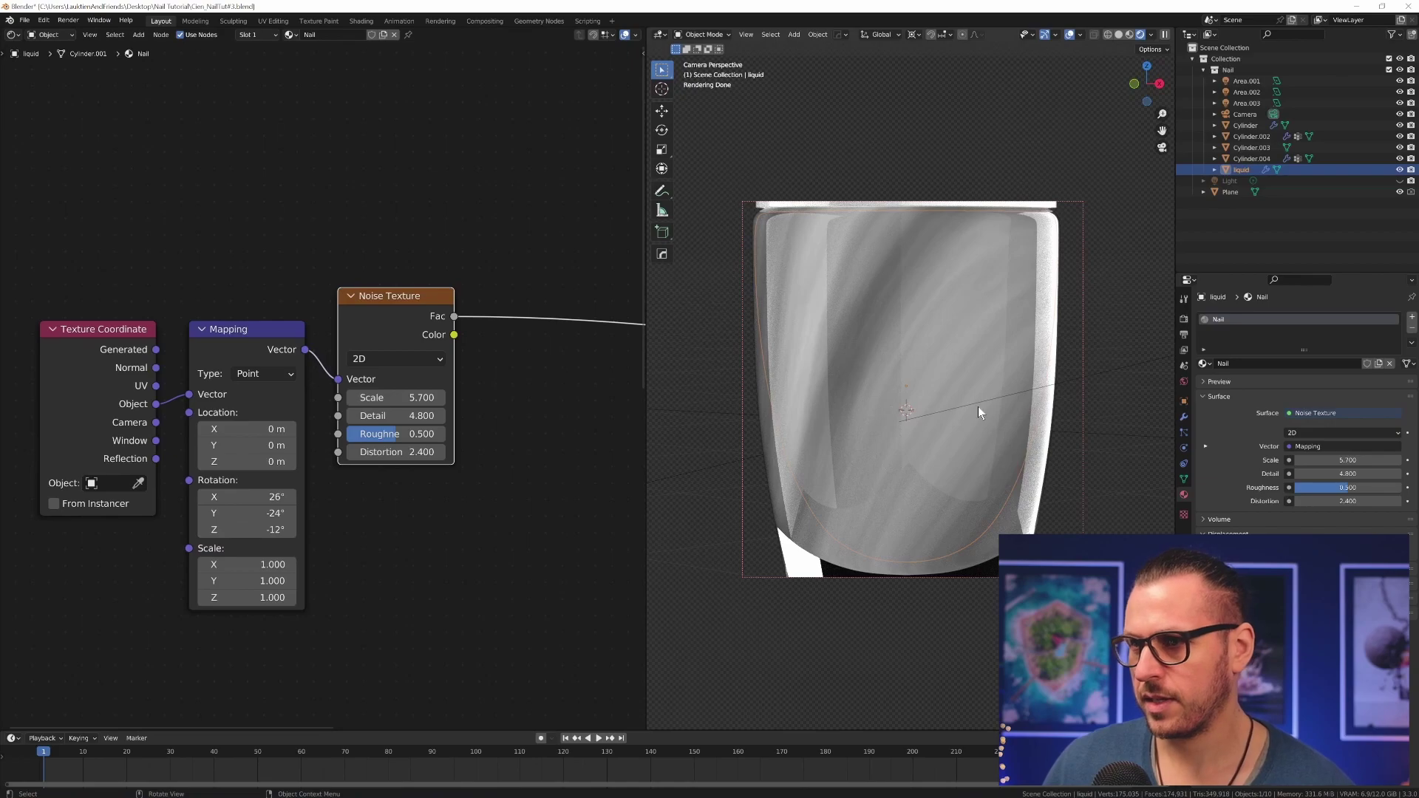
pyautogui.moveTo(889, 459); pyautogui.dragTo(995, 501, button='middle')
pyautogui.scroll(4, 995, 501)
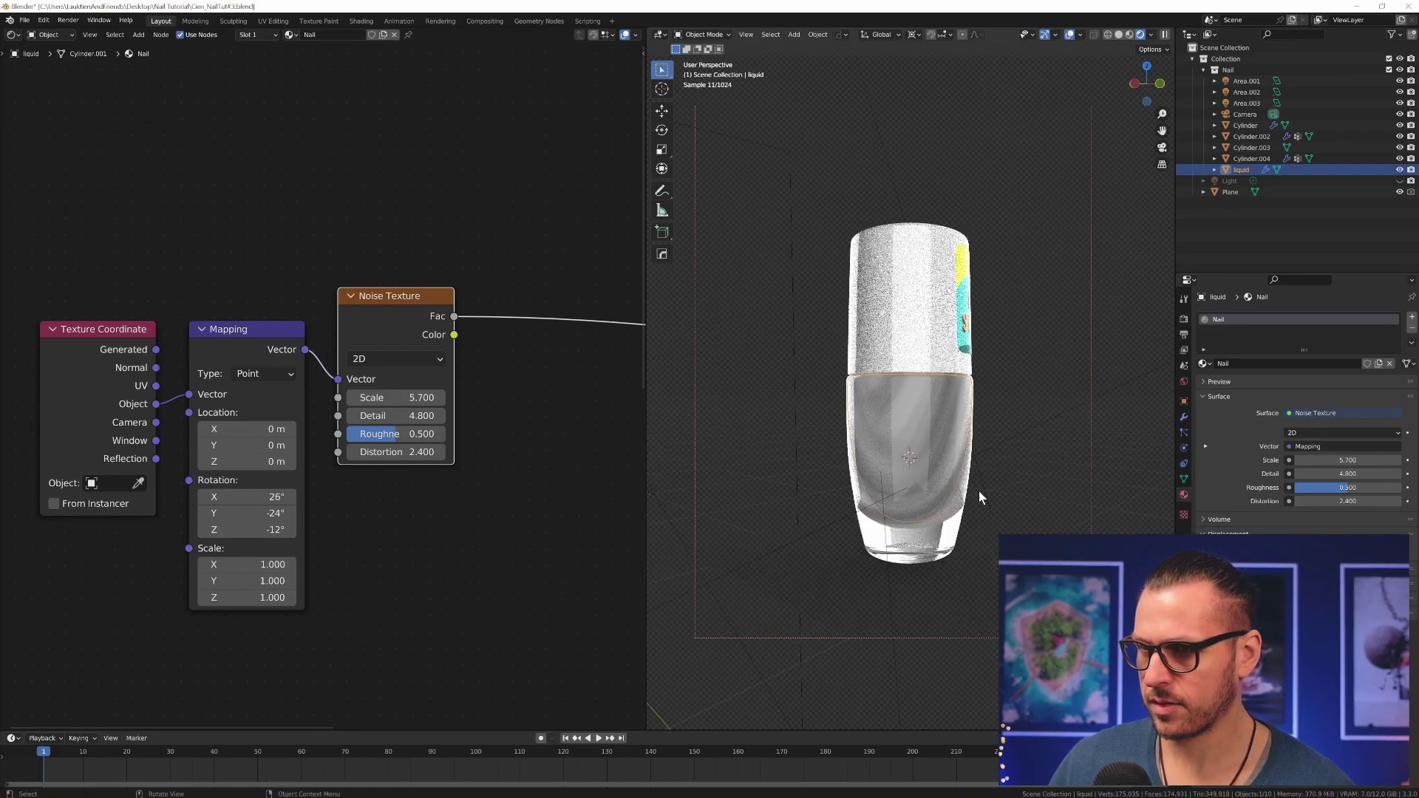
pyautogui.press('KP_0')
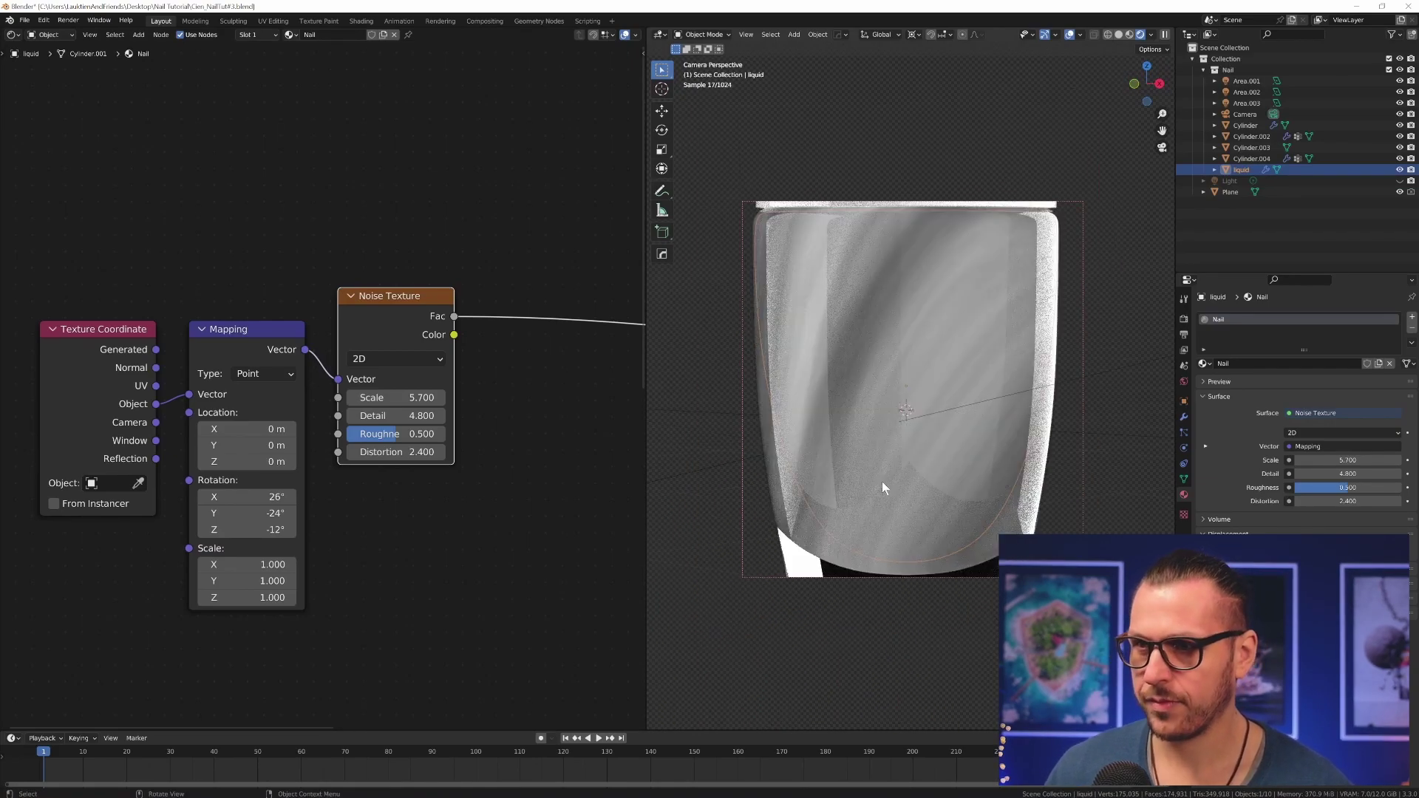
# Step: Insert a ColorRamp node after the Noise Texture on its Fac output link
pyautogui.scroll(-2, 360, 512)
pyautogui.click(459, 559)
pyautogui.moveTo(459, 558); pyautogui.dragTo(372, 548, button='middle')
pyautogui.hotkey('shift', 'a')
pyautogui.click(362, 468)
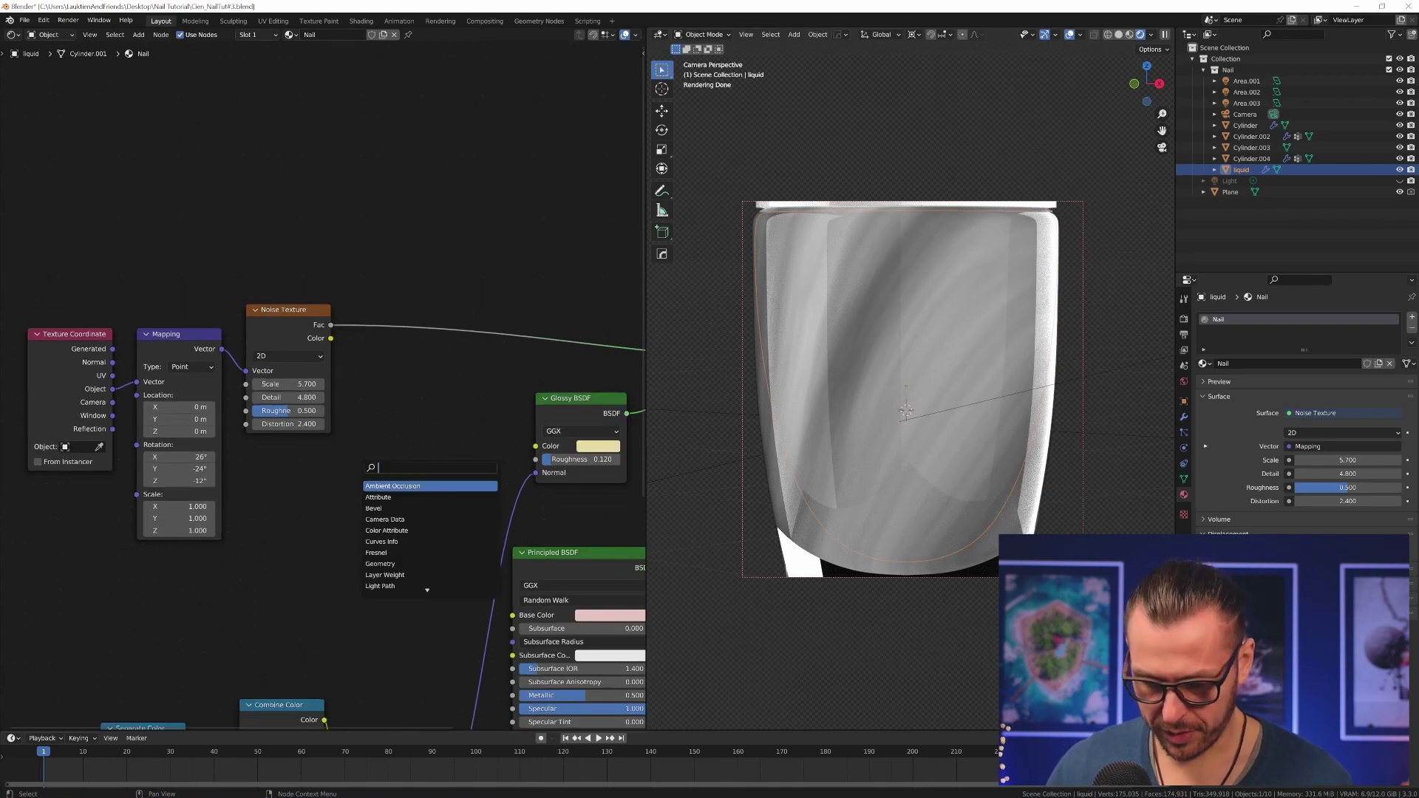
pyautogui.write('colo')
pyautogui.press('Return')
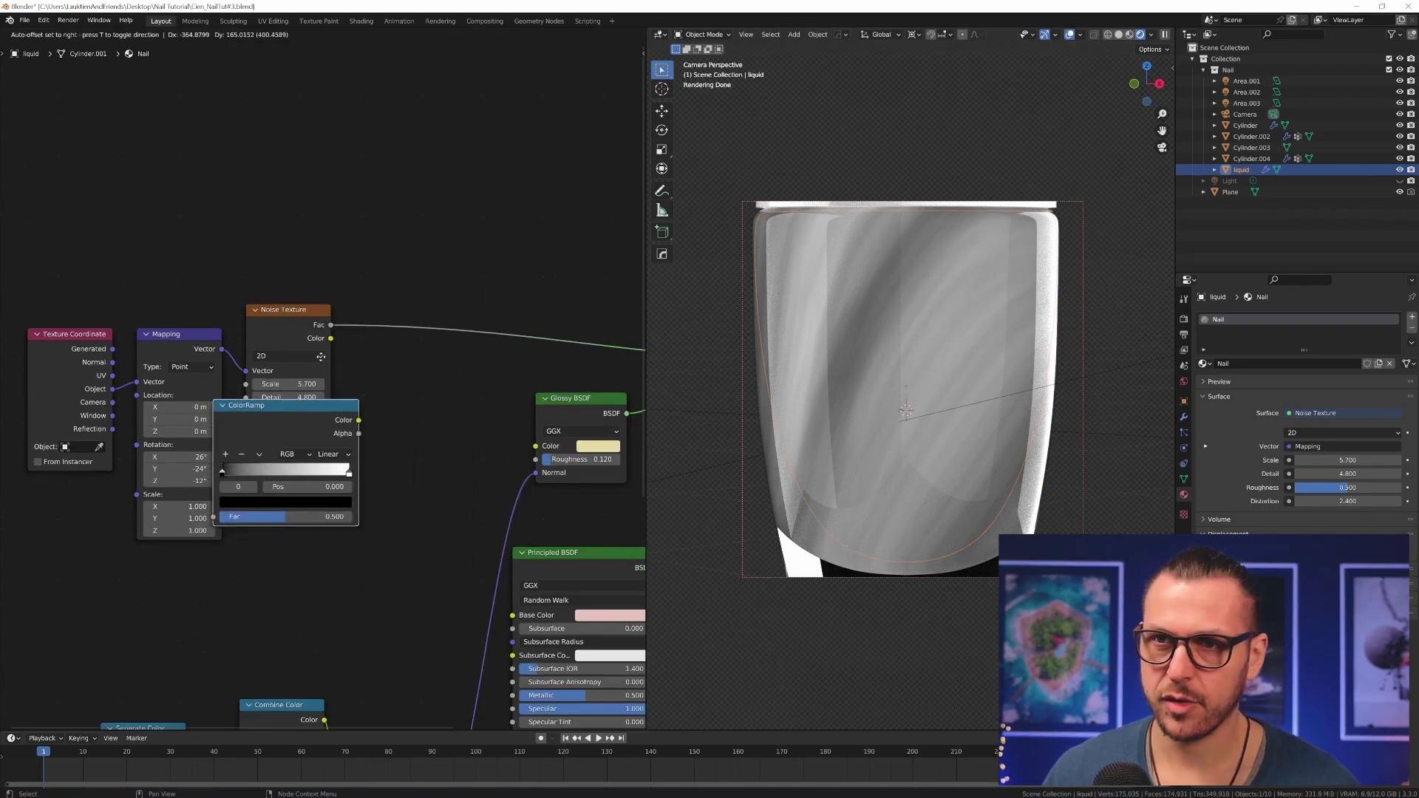
pyautogui.click(354, 237)
# Step: Move the Texture Coordinate, Mapping, Noise Texture and ColorRamp nodes together farther away from the shader nodes
pyautogui.moveTo(35, 242); pyautogui.dragTo(167, 291, button='middle')
pyautogui.moveTo(125, 259); pyautogui.dragTo(525, 490)
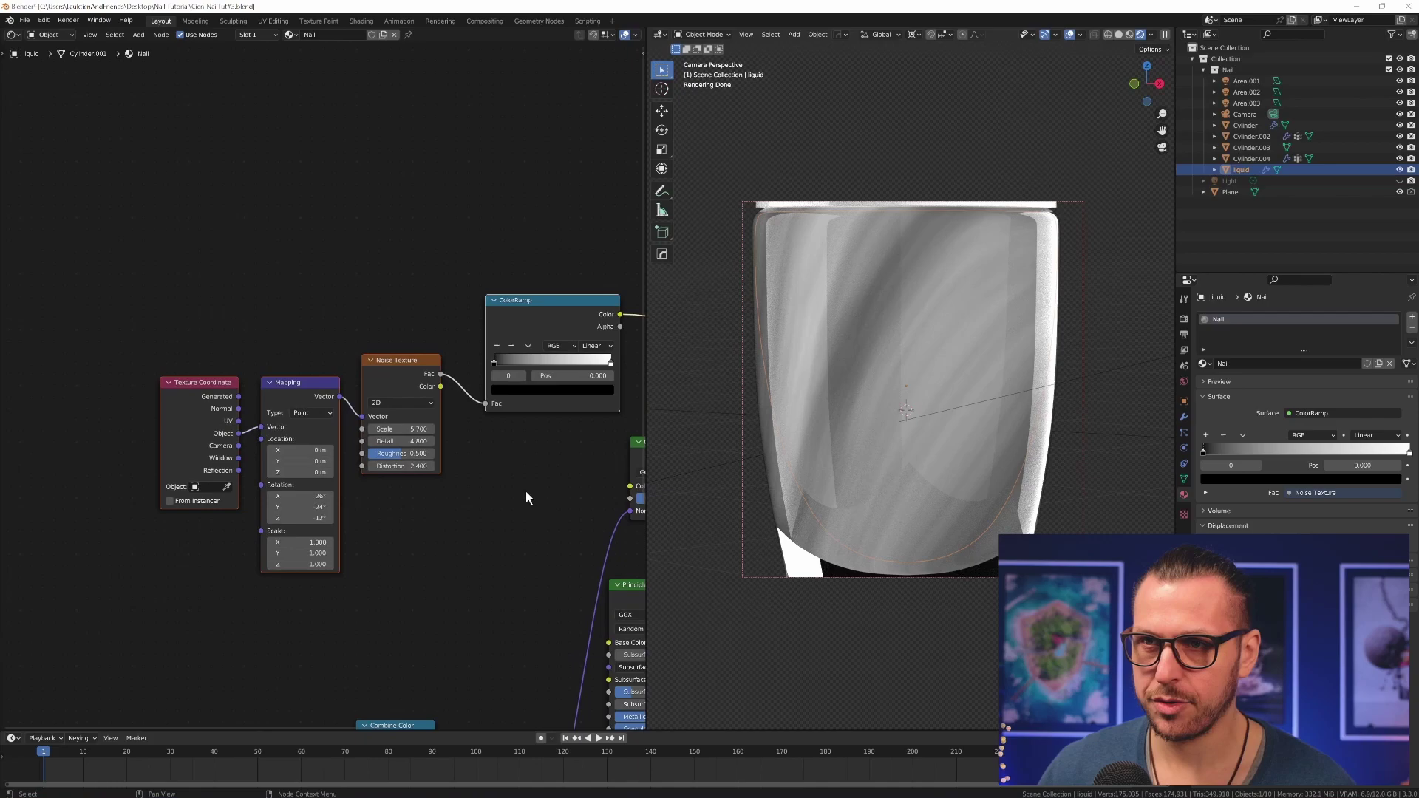
pyautogui.press('g')
pyautogui.click(373, 471)
pyautogui.moveTo(468, 465); pyautogui.dragTo(498, 529, button='middle')
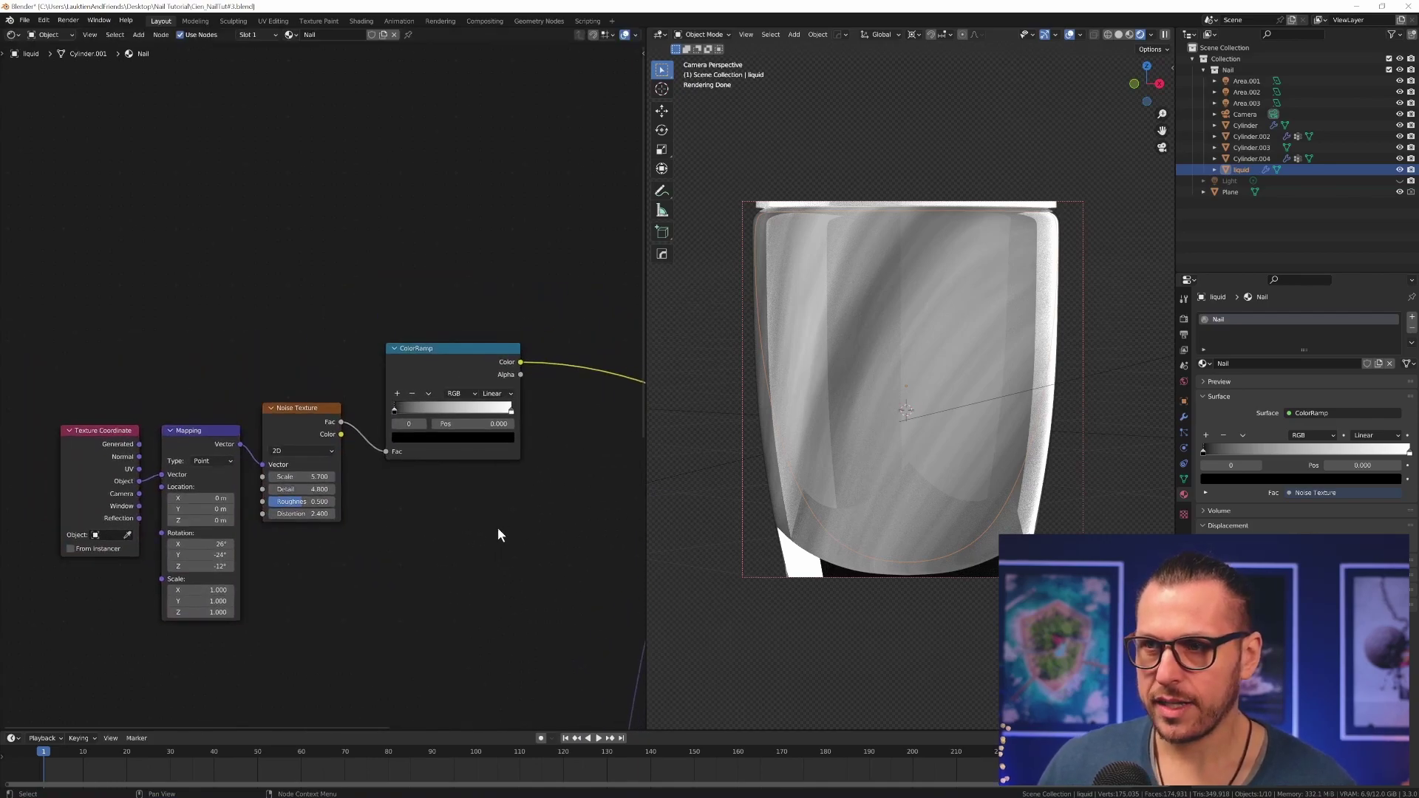
pyautogui.scroll(5, 970, 363)
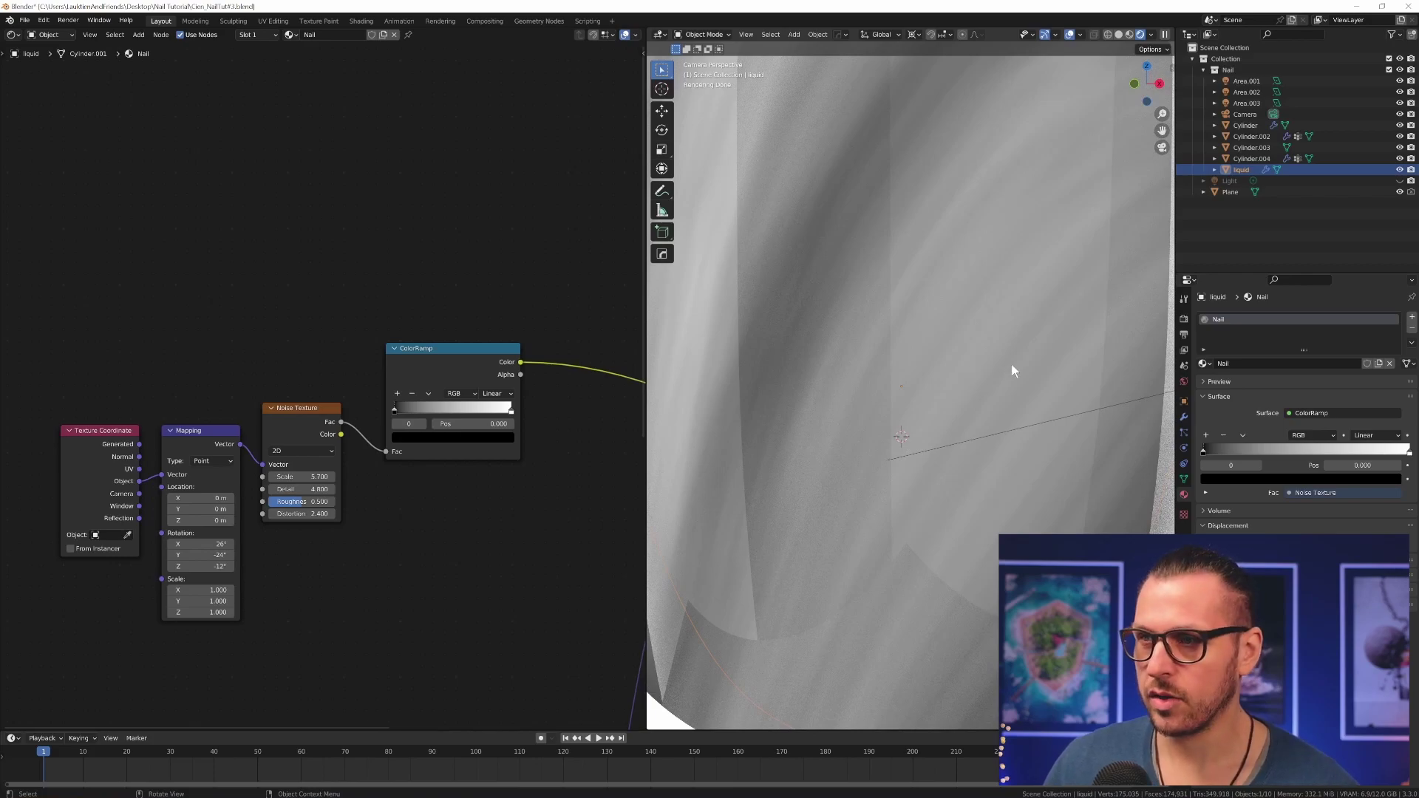
# Step: Add a Voronoi Texture node in the empty area above the Noise Texture
pyautogui.moveTo(373, 275); pyautogui.dragTo(401, 366, button='middle')
pyautogui.scroll(-3, 397, 335)
pyautogui.hotkey('shift', 'a')
pyautogui.click(404, 375)
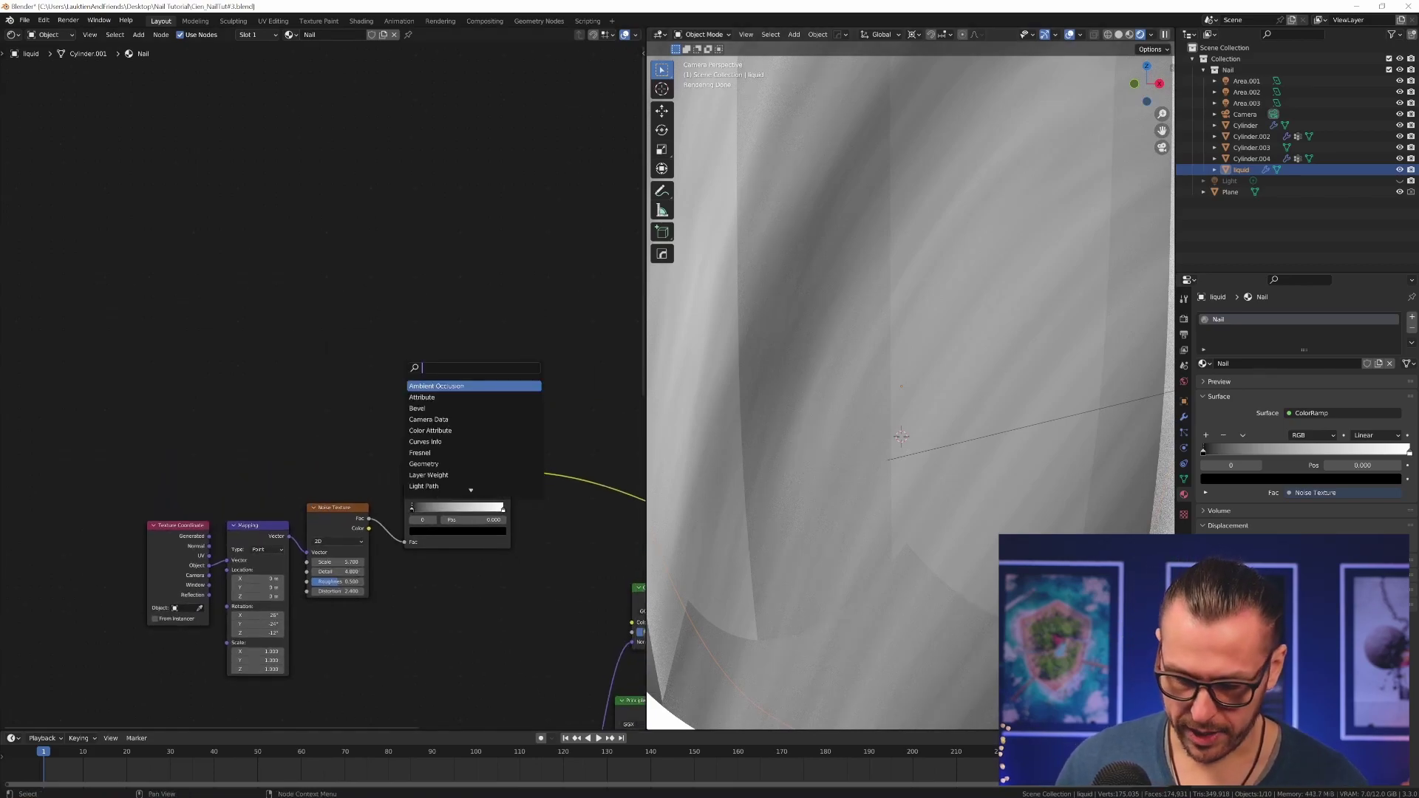
pyautogui.write('vo')
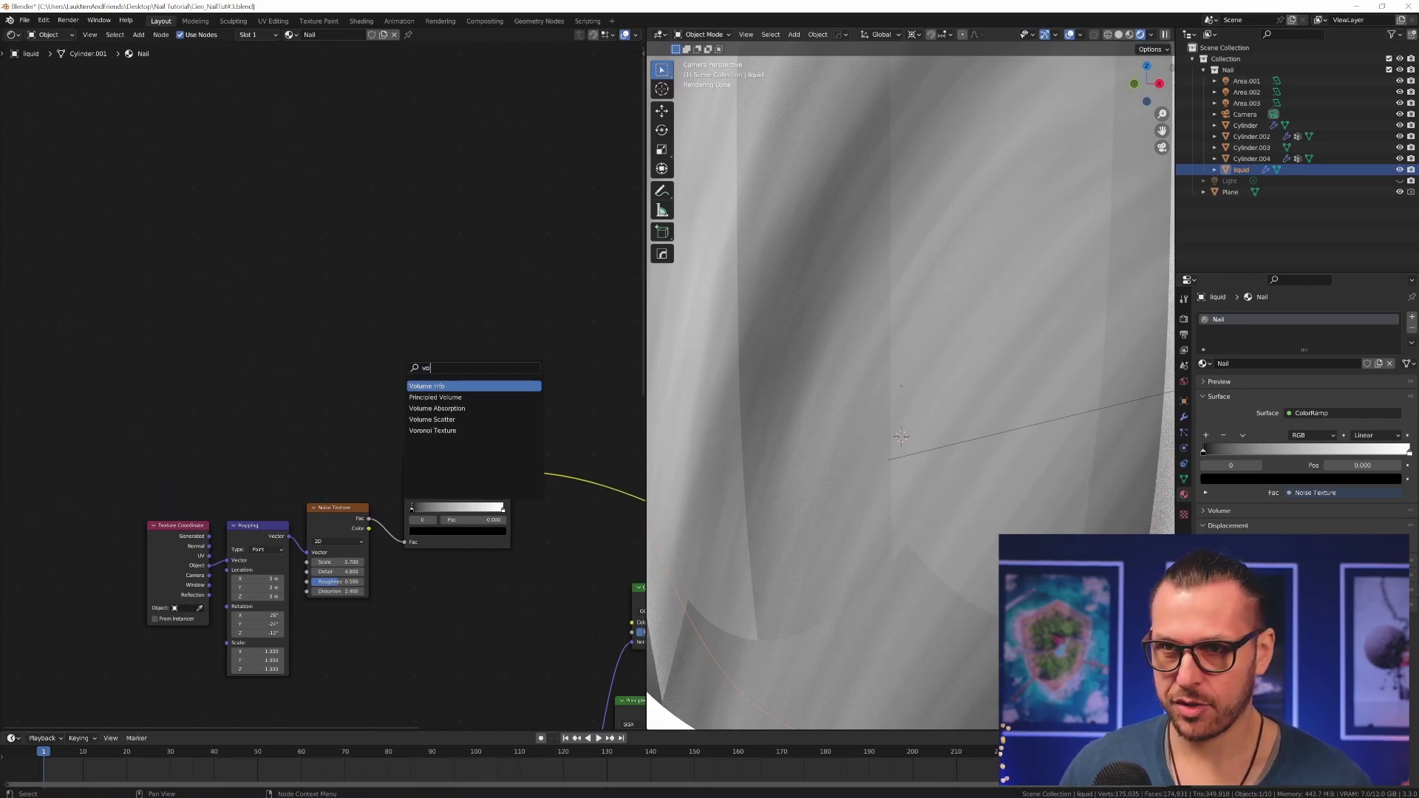
pyautogui.click(432, 430)
pyautogui.click(342, 327)
pyautogui.scroll(6, 400, 409)
pyautogui.moveTo(388, 388); pyautogui.dragTo(422, 495, button='middle')
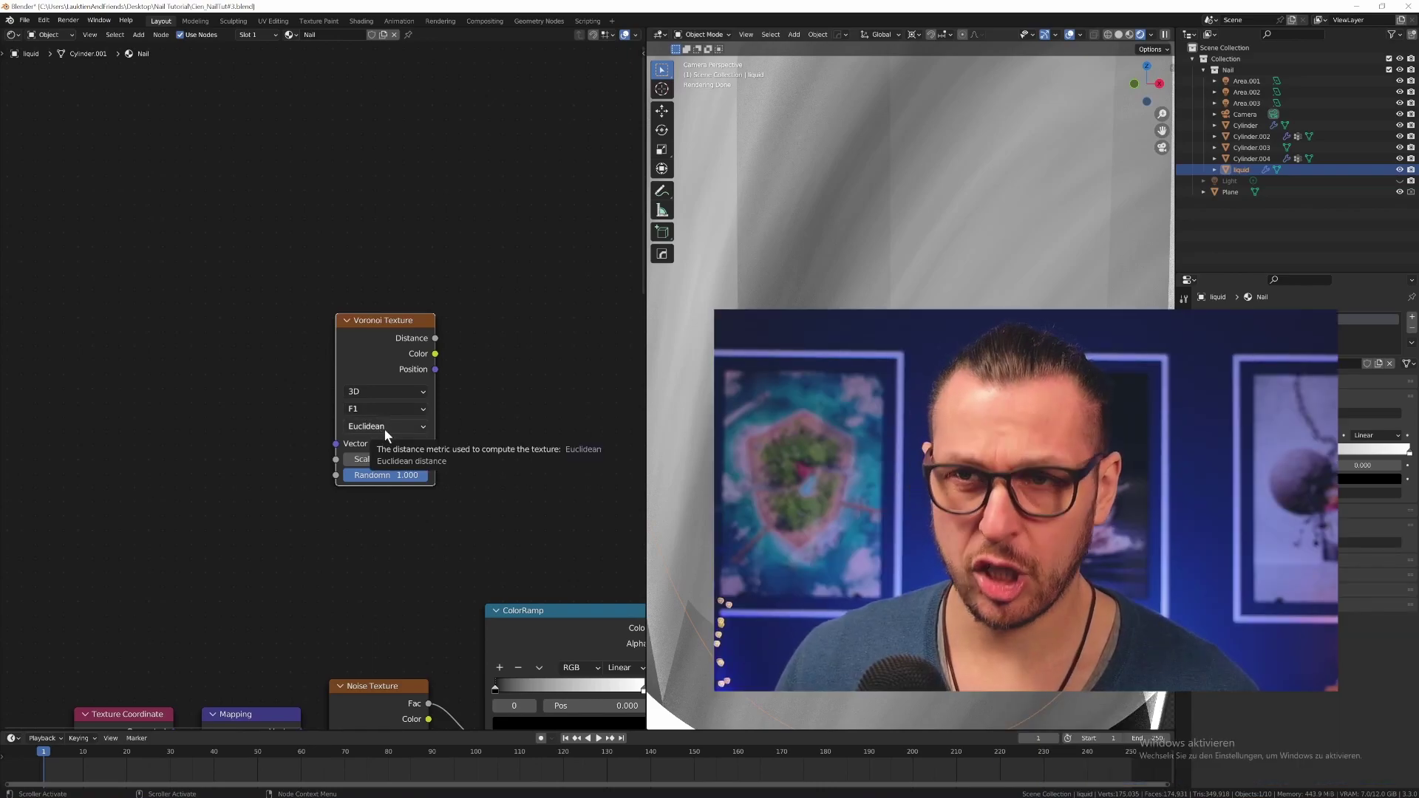
# Step: Change the Voronoi Texture's distance metric to Chebychev and shift the node slightly up and to the right
pyautogui.click(384, 427)
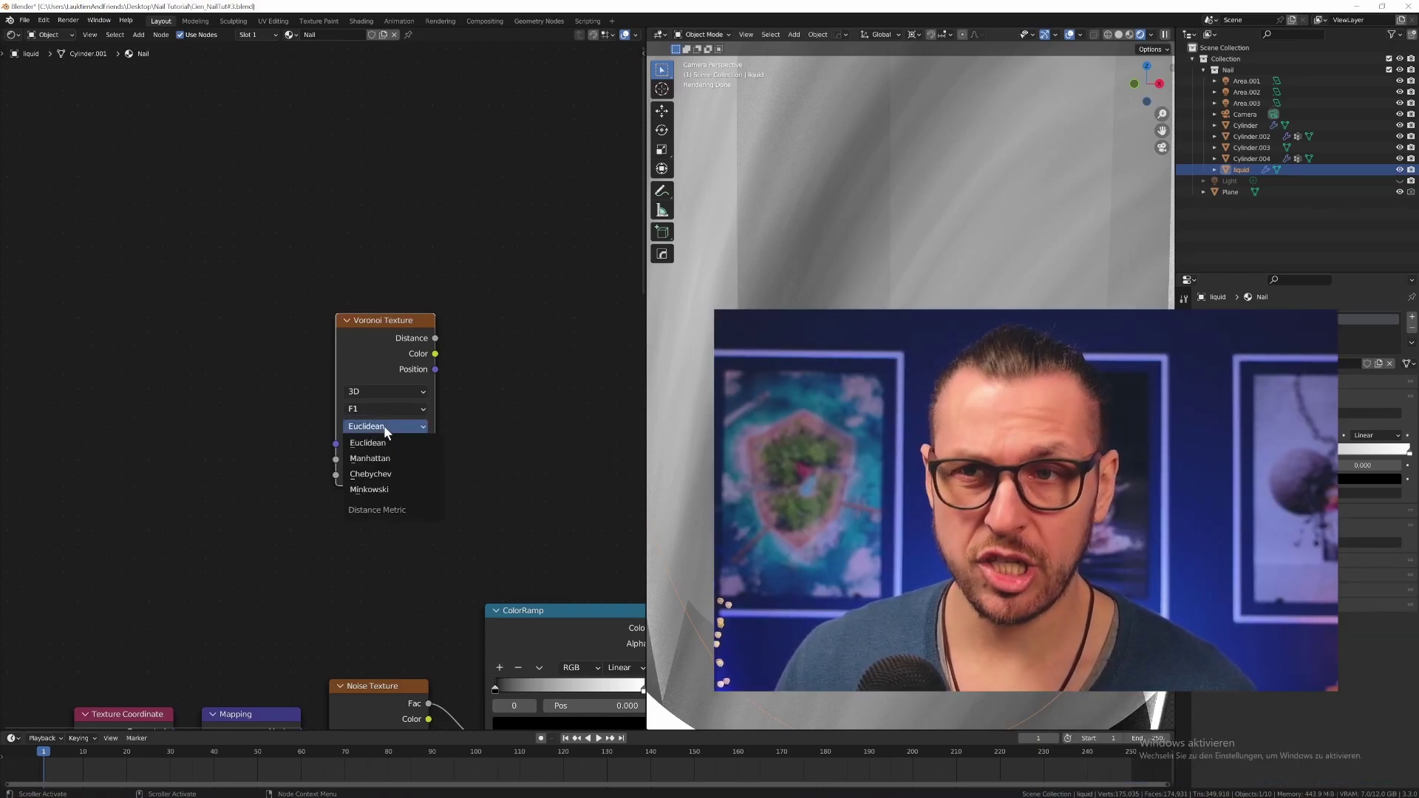
pyautogui.click(405, 474)
pyautogui.moveTo(405, 318); pyautogui.dragTo(437, 311)
# Step: Duplicate the ColorRamp beside the Voronoi Texture and connect the Voronoi's Color output to the copy's Fac input
pyautogui.hotkey('shift', 'a')
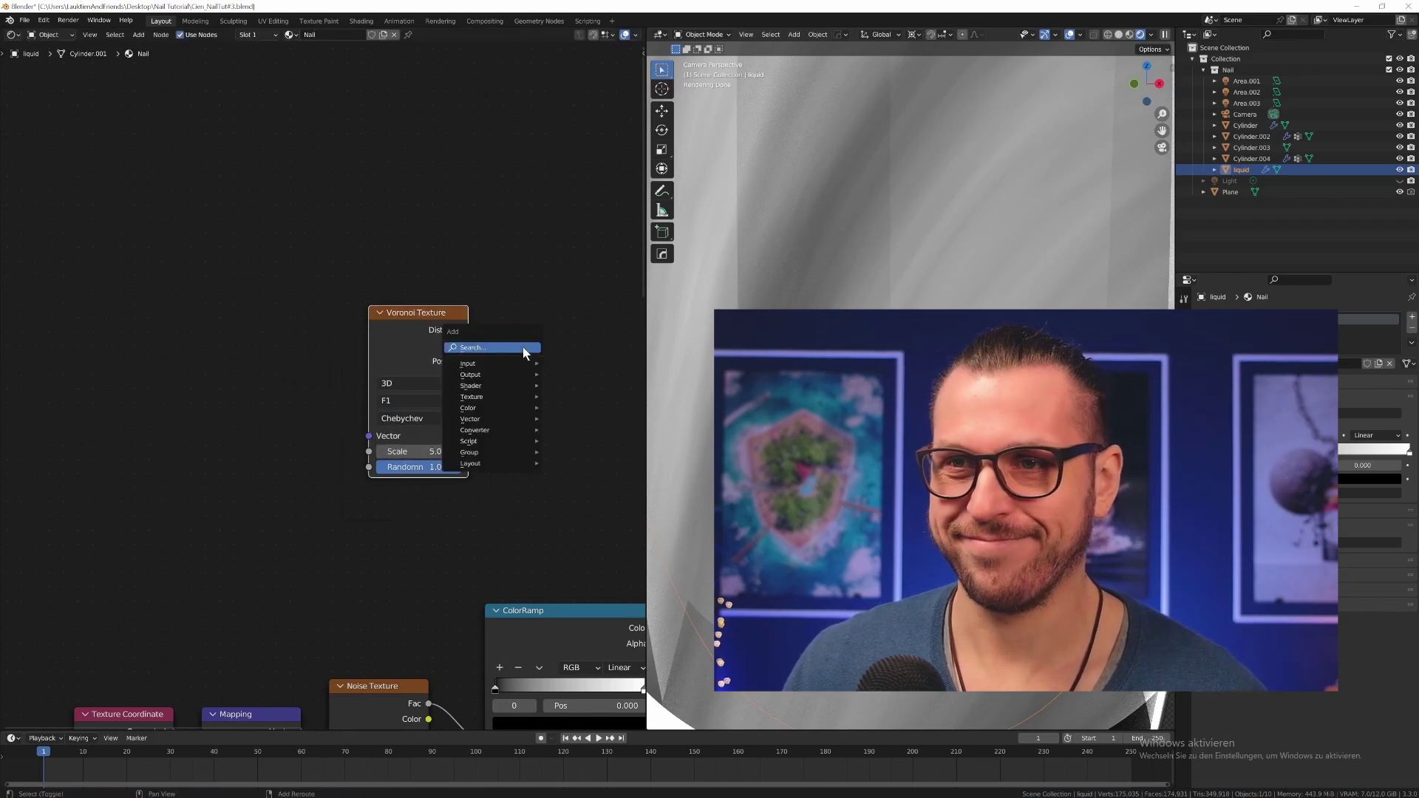
pyautogui.click(523, 347)
pyautogui.click(545, 611)
pyautogui.hotkey('shift', 'd')
pyautogui.click(558, 257)
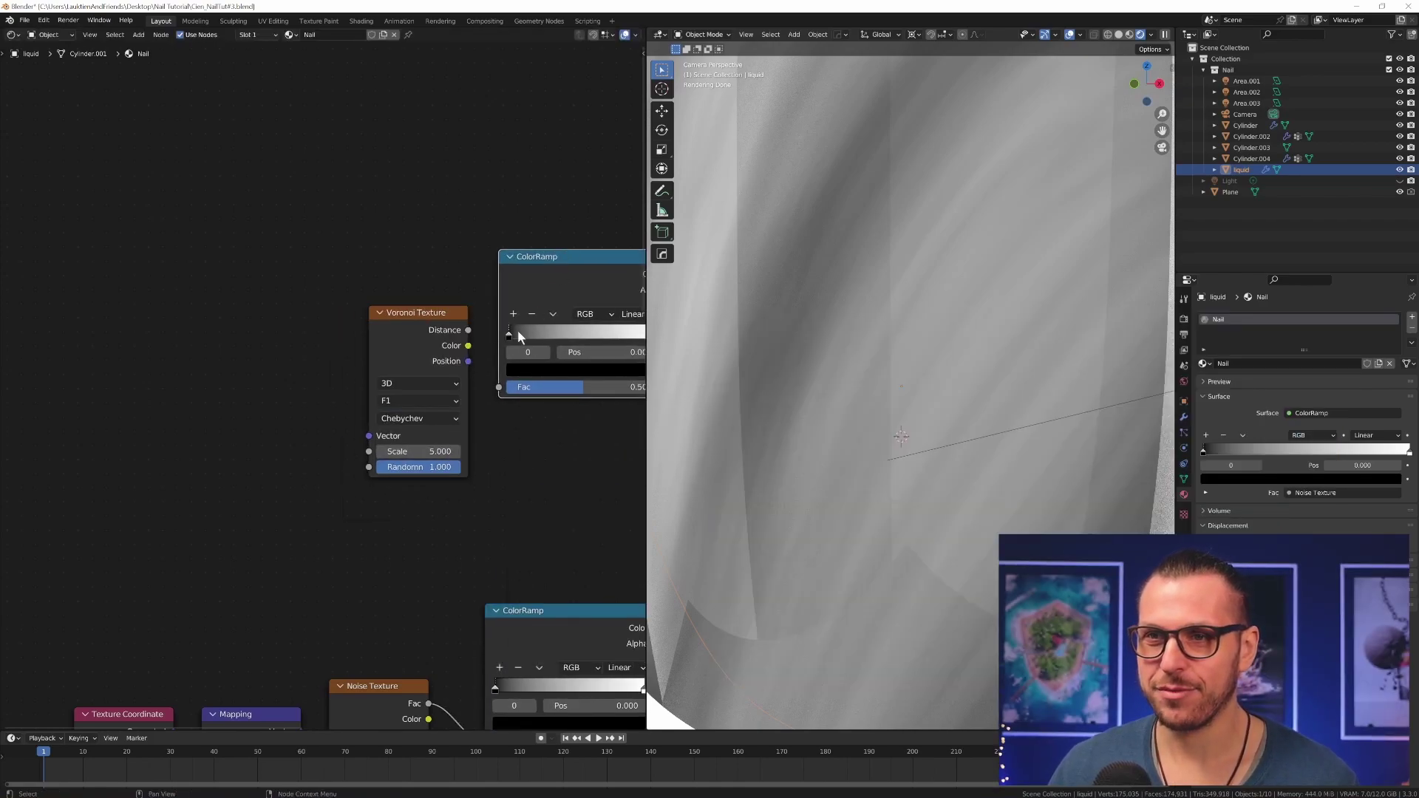
pyautogui.moveTo(468, 346); pyautogui.dragTo(498, 388)
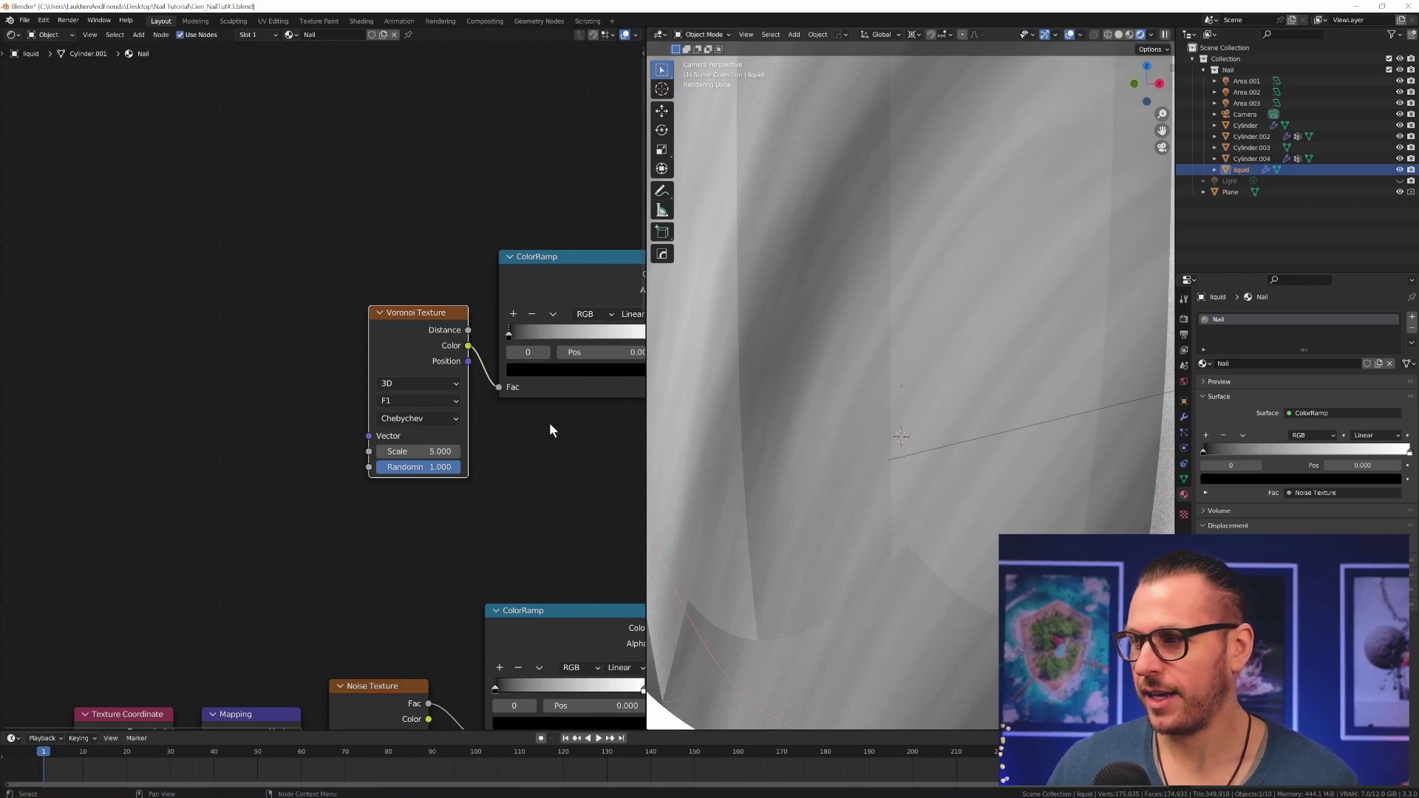
# Step: Set the Voronoi Texture's scale to 900
pyautogui.click(417, 455)
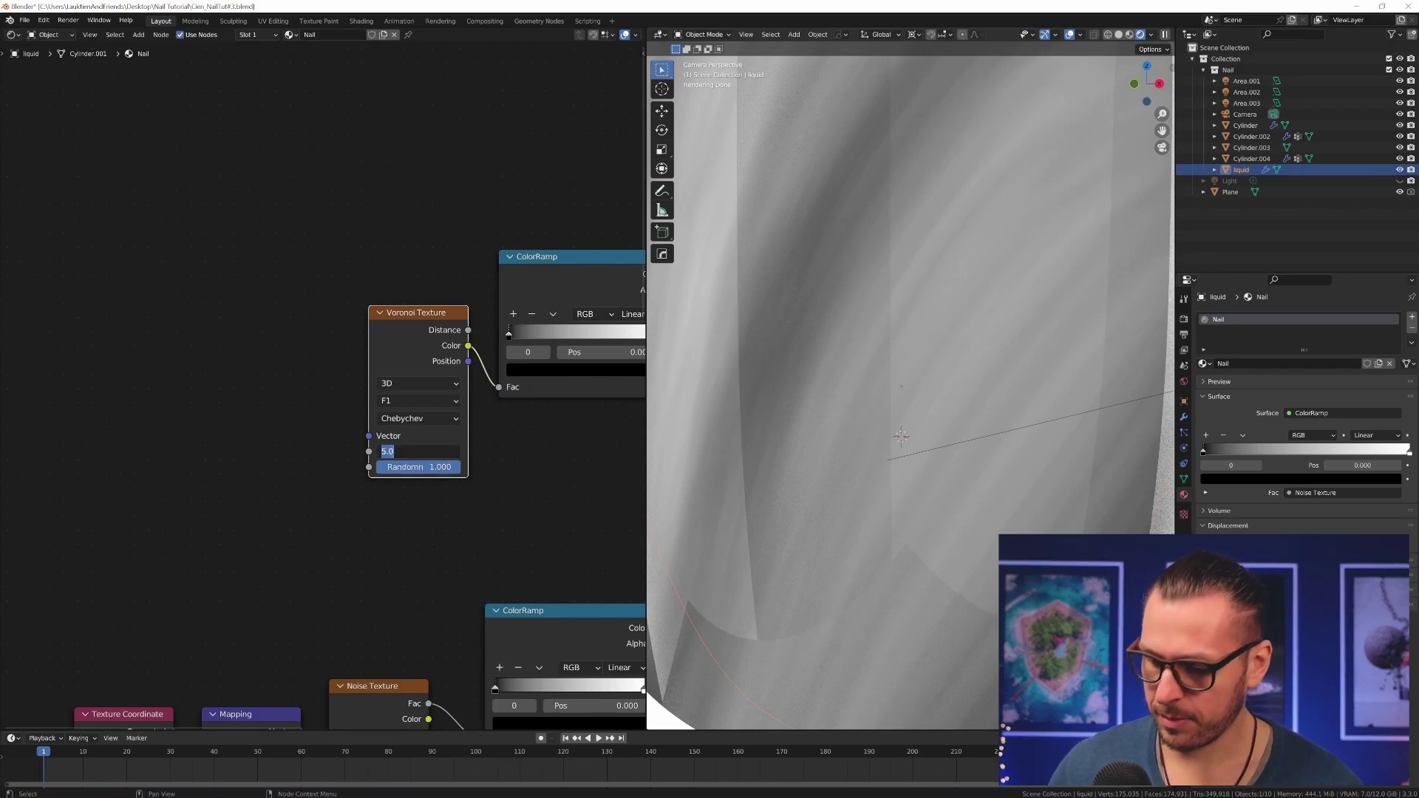
pyautogui.write('900')
pyautogui.press('Return')
pyautogui.moveTo(492, 457); pyautogui.dragTo(301, 472, button='middle')
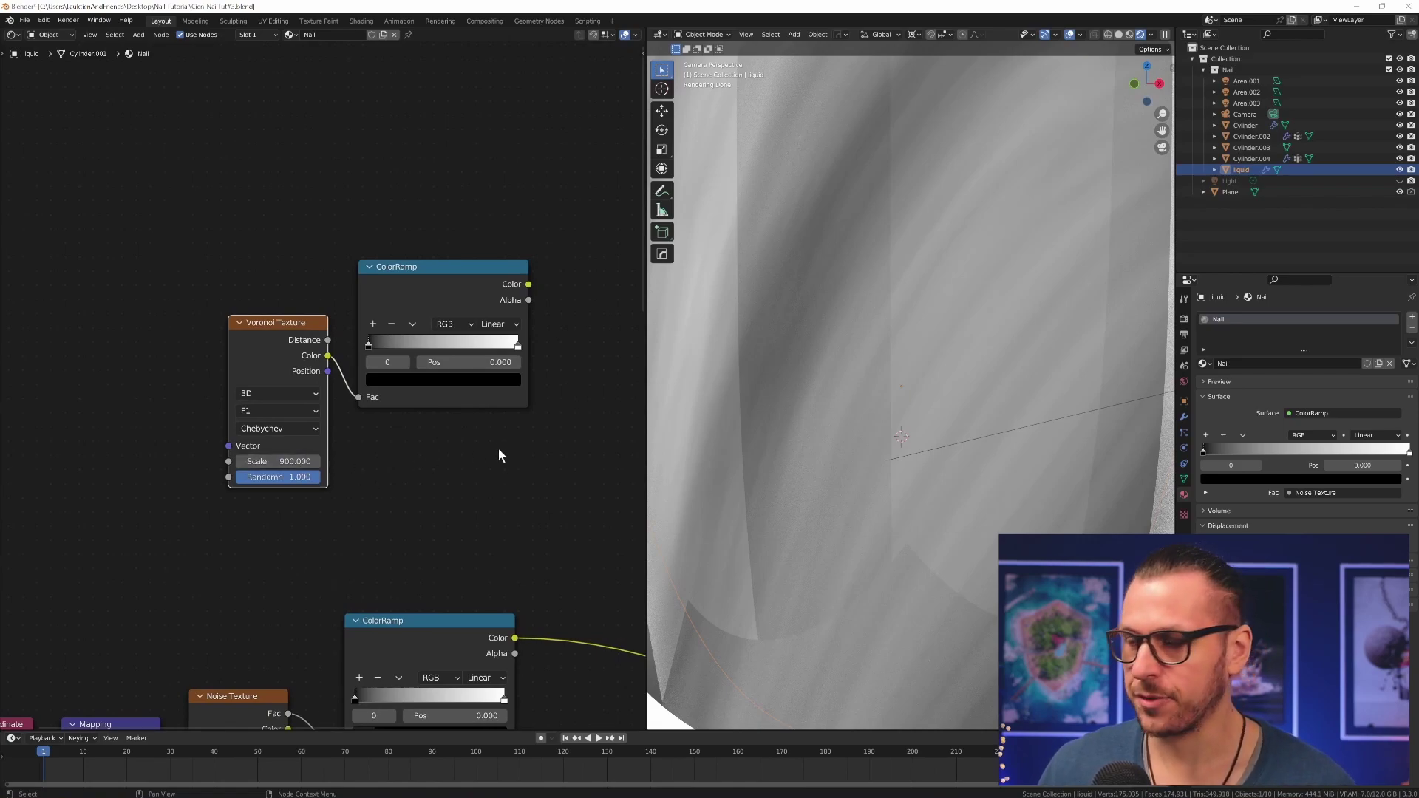
pyautogui.moveTo(498, 455); pyautogui.dragTo(301, 465, button='middle')
pyautogui.scroll(-4, 397, 459)
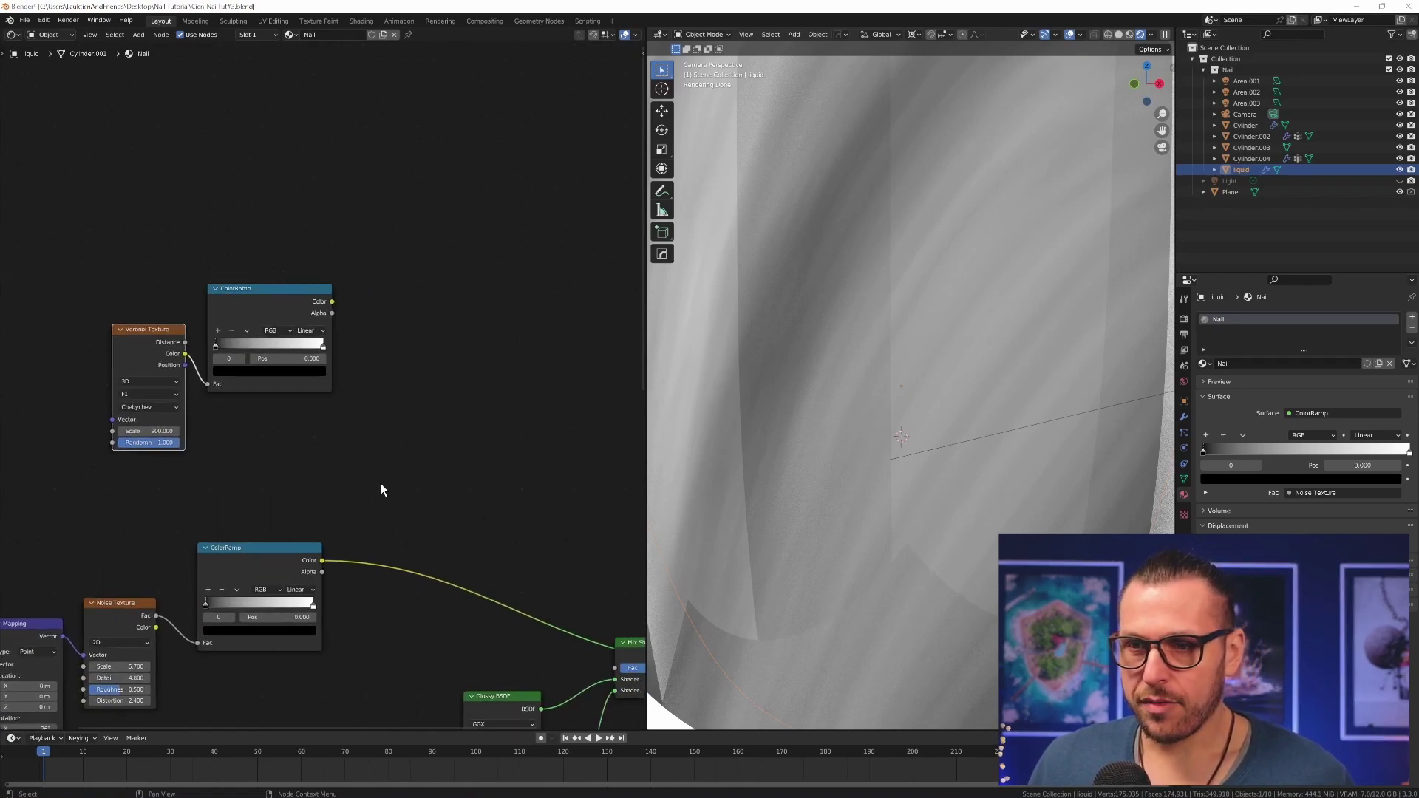
pyautogui.moveTo(380, 489); pyautogui.dragTo(593, 375, button='middle')
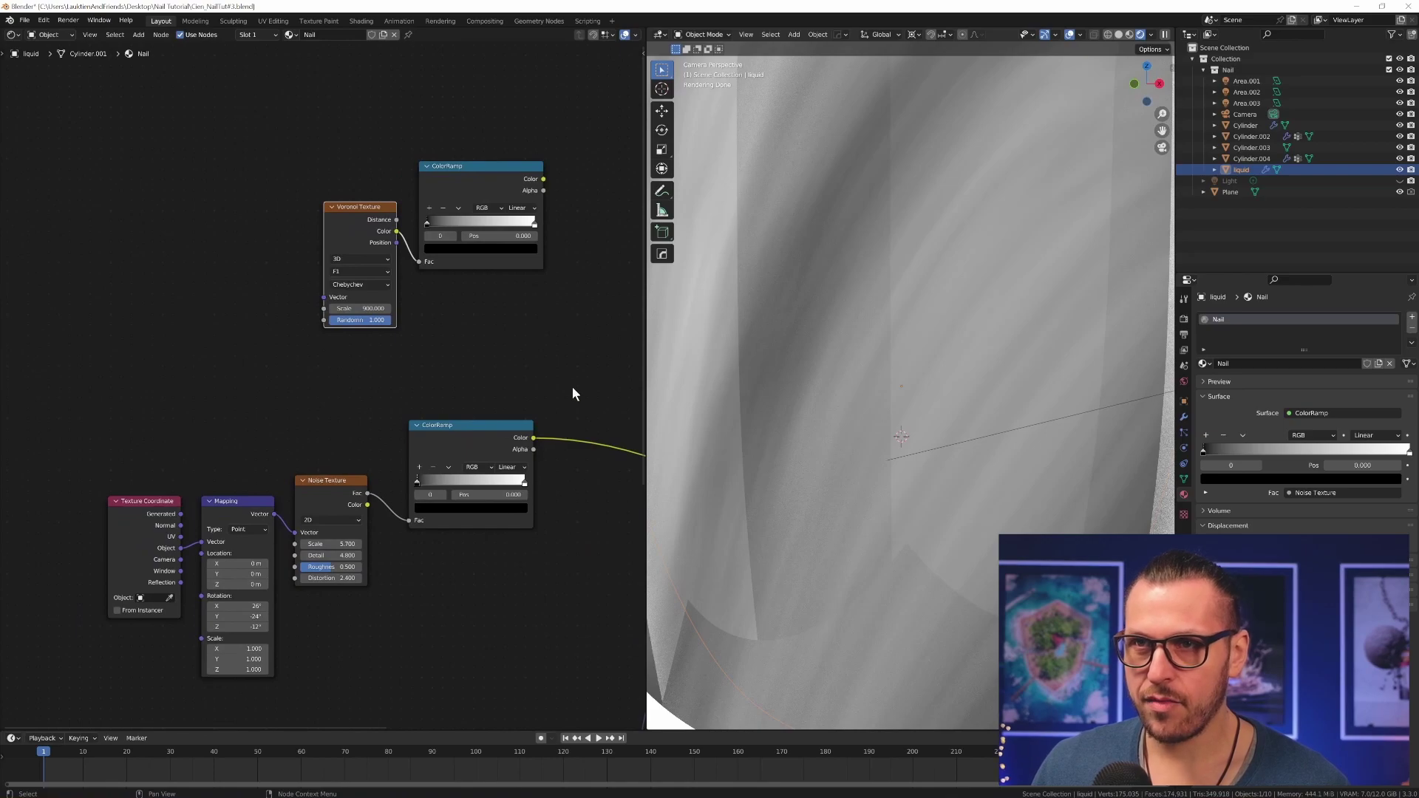
# Step: Move the Voronoi's ColorRamp slightly lower and preview it on the liquid, followed by the noise ColorRamp for comparison
pyautogui.moveTo(479, 171); pyautogui.dragTo(485, 206)
pyautogui.keyDown('ctrl'); pyautogui.keyDown('shift'); pyautogui.click(484, 207); pyautogui.keyUp('shift'); pyautogui.keyUp('ctrl')
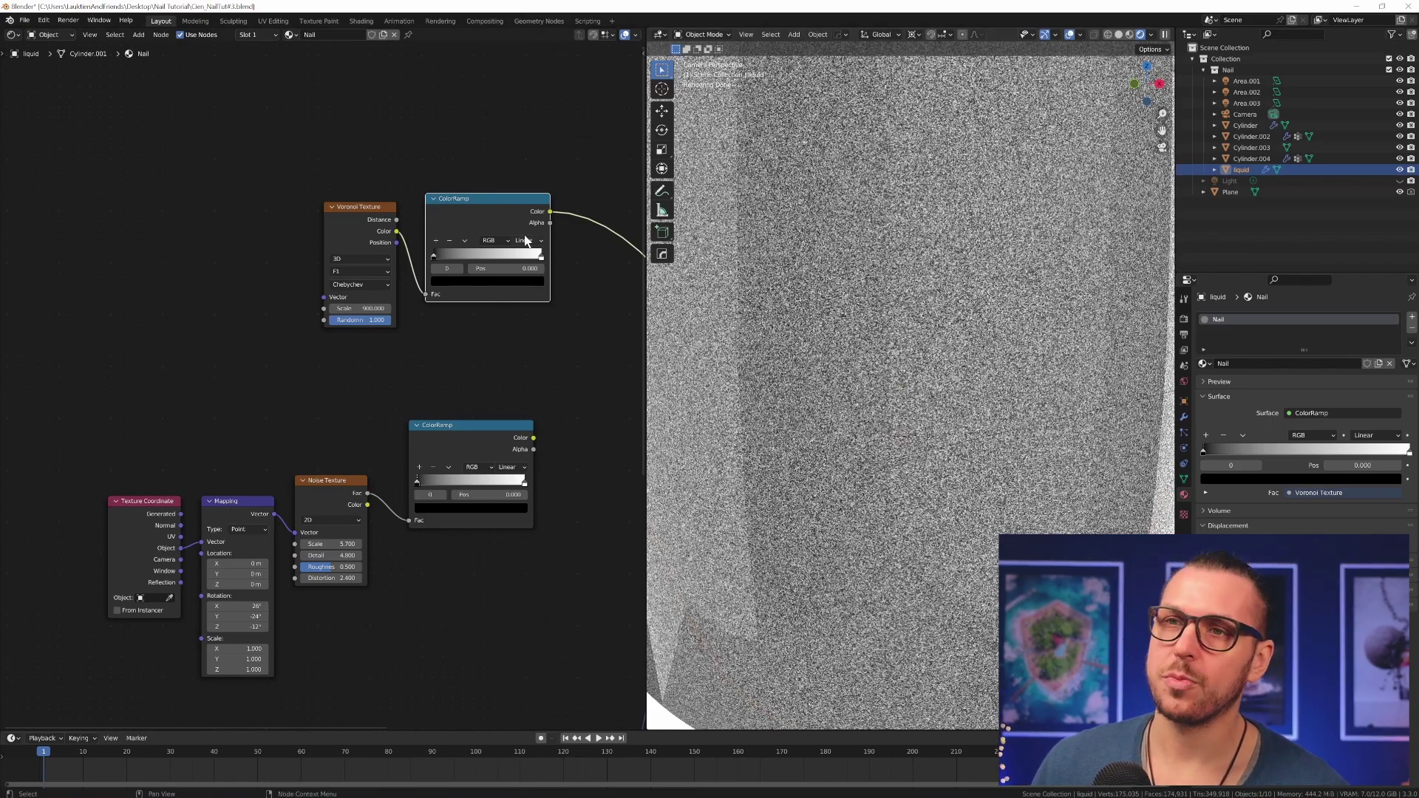
pyautogui.keyDown('ctrl'); pyautogui.keyDown('shift'); pyautogui.click(481, 430); pyautogui.keyUp('shift'); pyautogui.keyUp('ctrl')
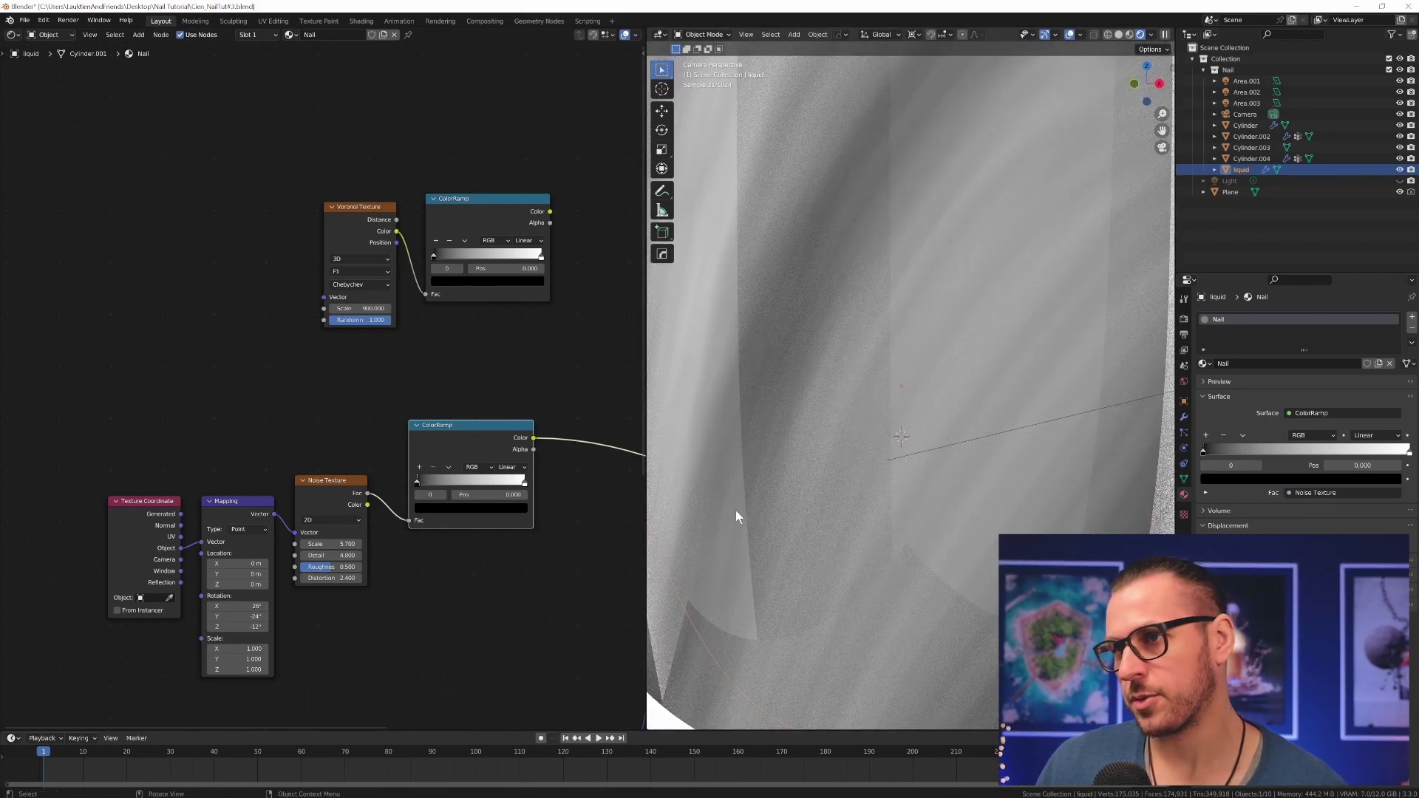
# Step: Move the Voronoi Texture and its ColorRamp down together so they sit just above the noise ColorRamp
pyautogui.moveTo(300, 177); pyautogui.dragTo(601, 316)
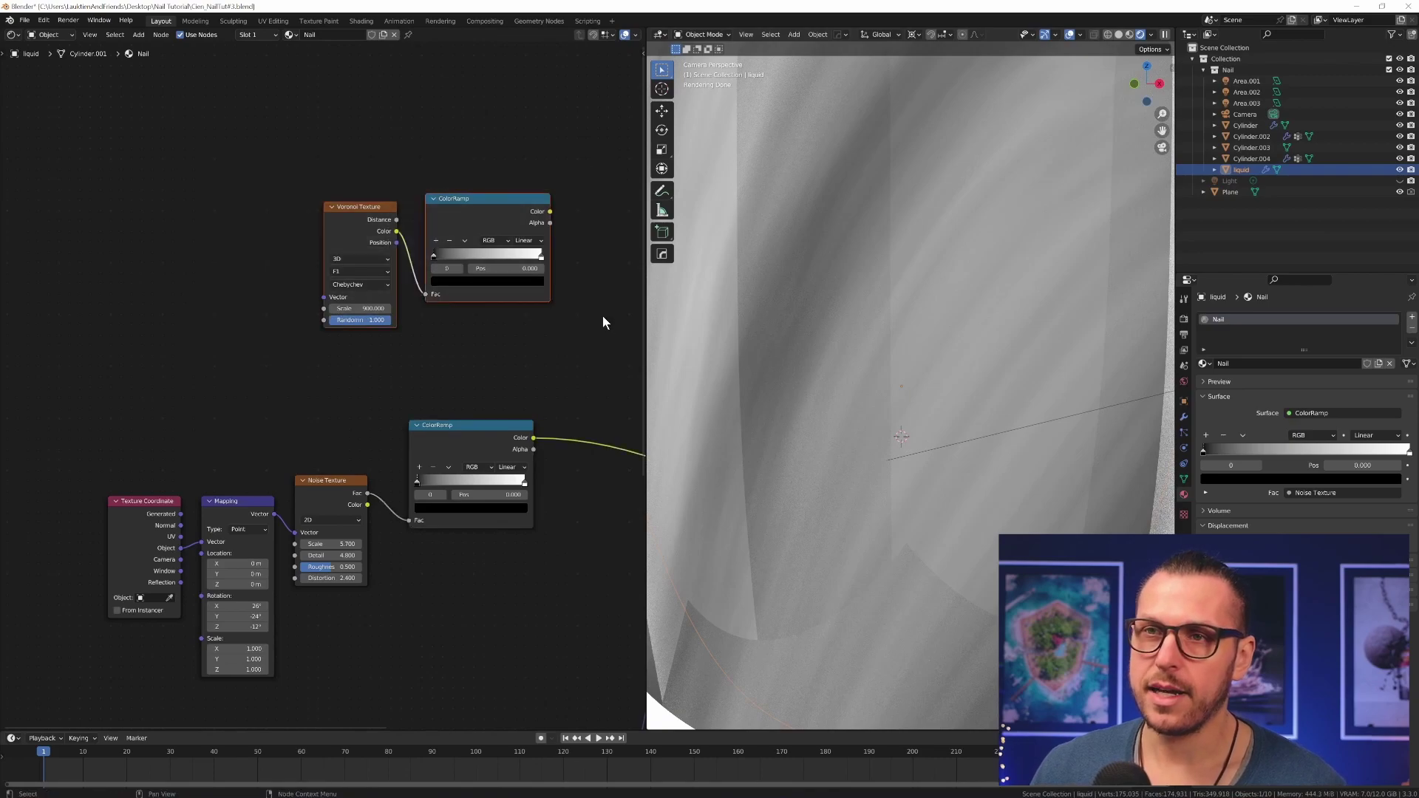
pyautogui.press('t')
pyautogui.press('t')
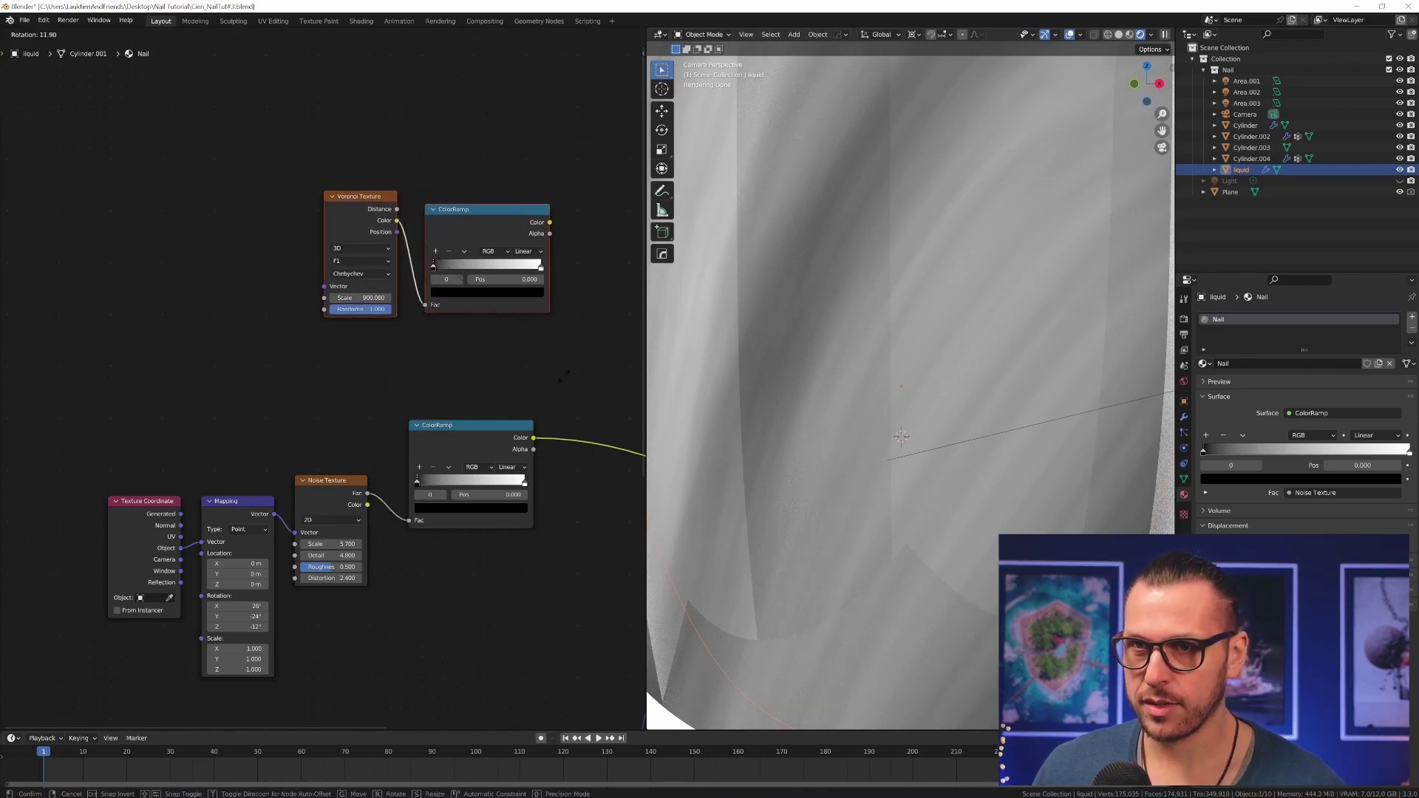
pyautogui.press('g')
pyautogui.click(559, 443)
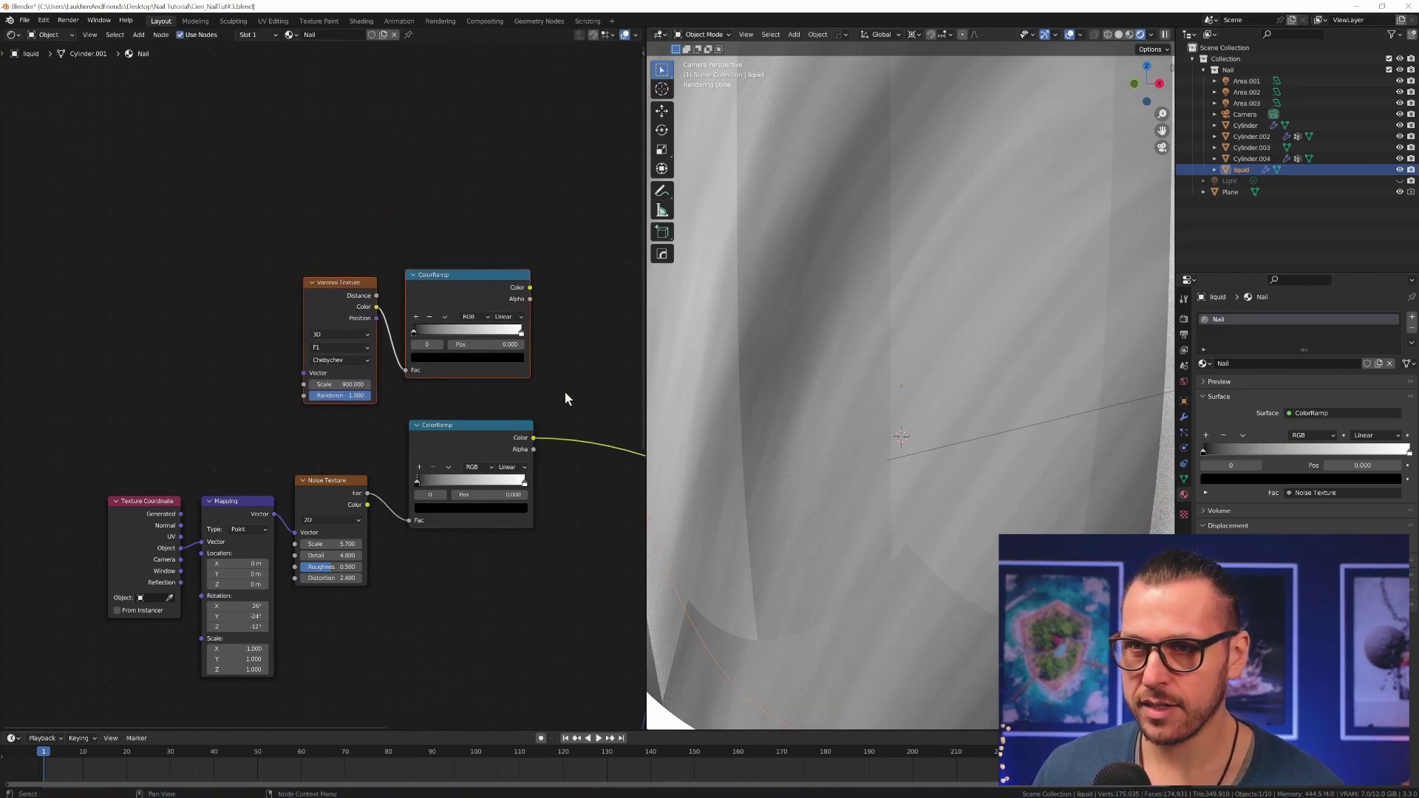
# Step: Add a MixRGB node and connect the Voronoi ColorRamp to Color2 and the noise ColorRamp to Color1
pyautogui.moveTo(627, 331); pyautogui.dragTo(516, 323, button='middle')
pyautogui.hotkey('shift', 'a')
pyautogui.click(523, 320)
pyautogui.write('mix')
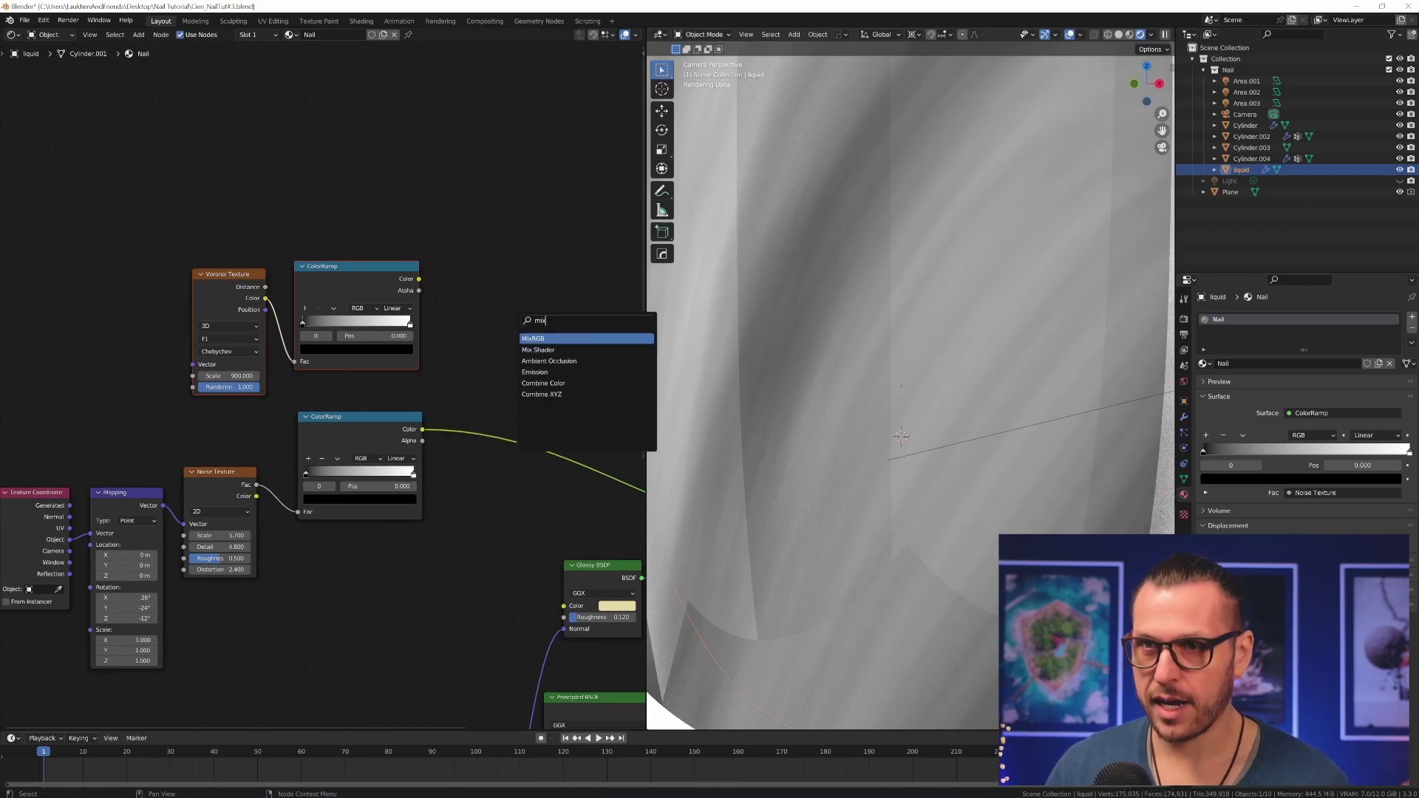
pyautogui.press('Return')
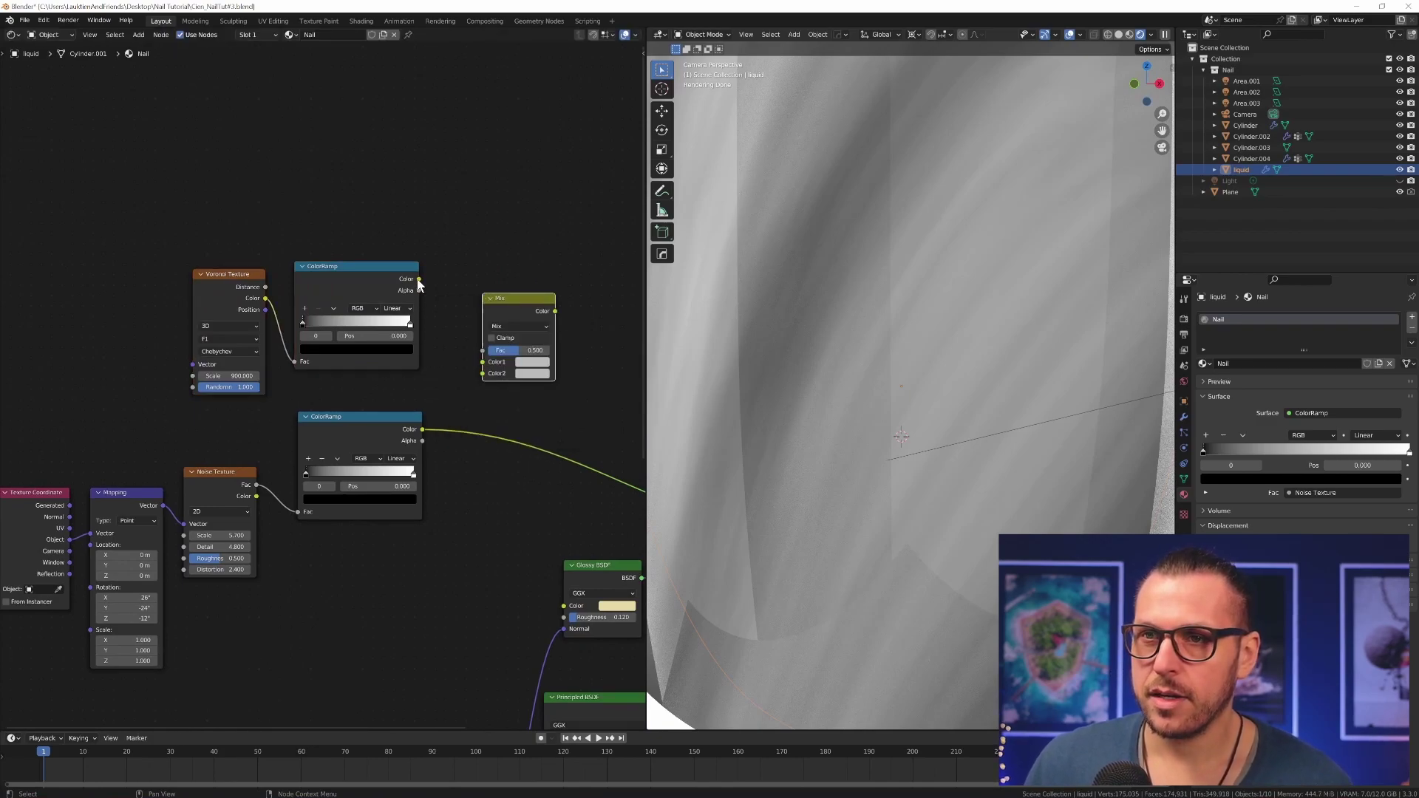
pyautogui.moveTo(419, 280); pyautogui.dragTo(482, 373)
pyautogui.moveTo(421, 429); pyautogui.dragTo(484, 361)
# Step: Set the MixRGB node to Overlay with a factor of 1.000 and preview its result on the liquid
pyautogui.keyDown('ctrl'); pyautogui.hscroll(4, 466, 384); pyautogui.keyUp('ctrl')
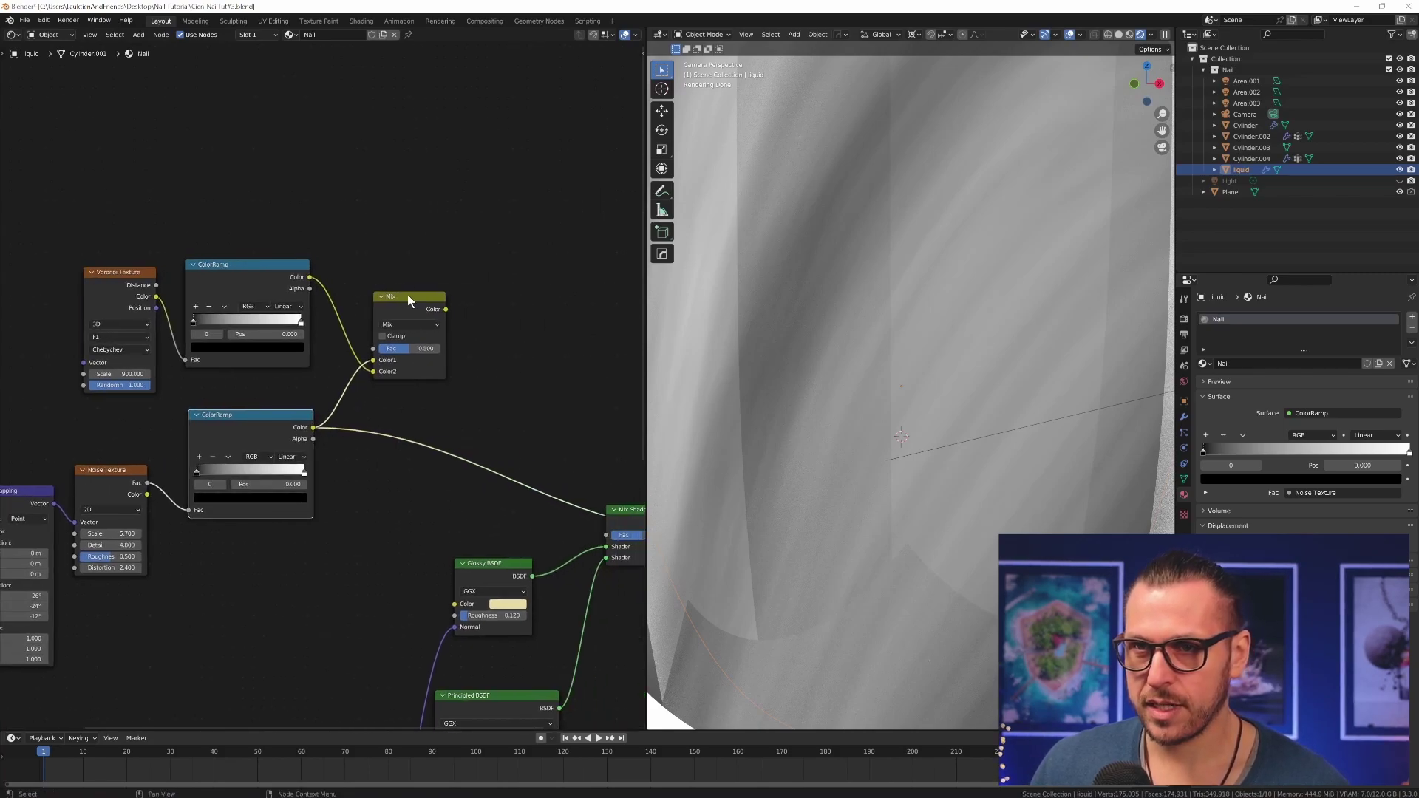
pyautogui.click(410, 325)
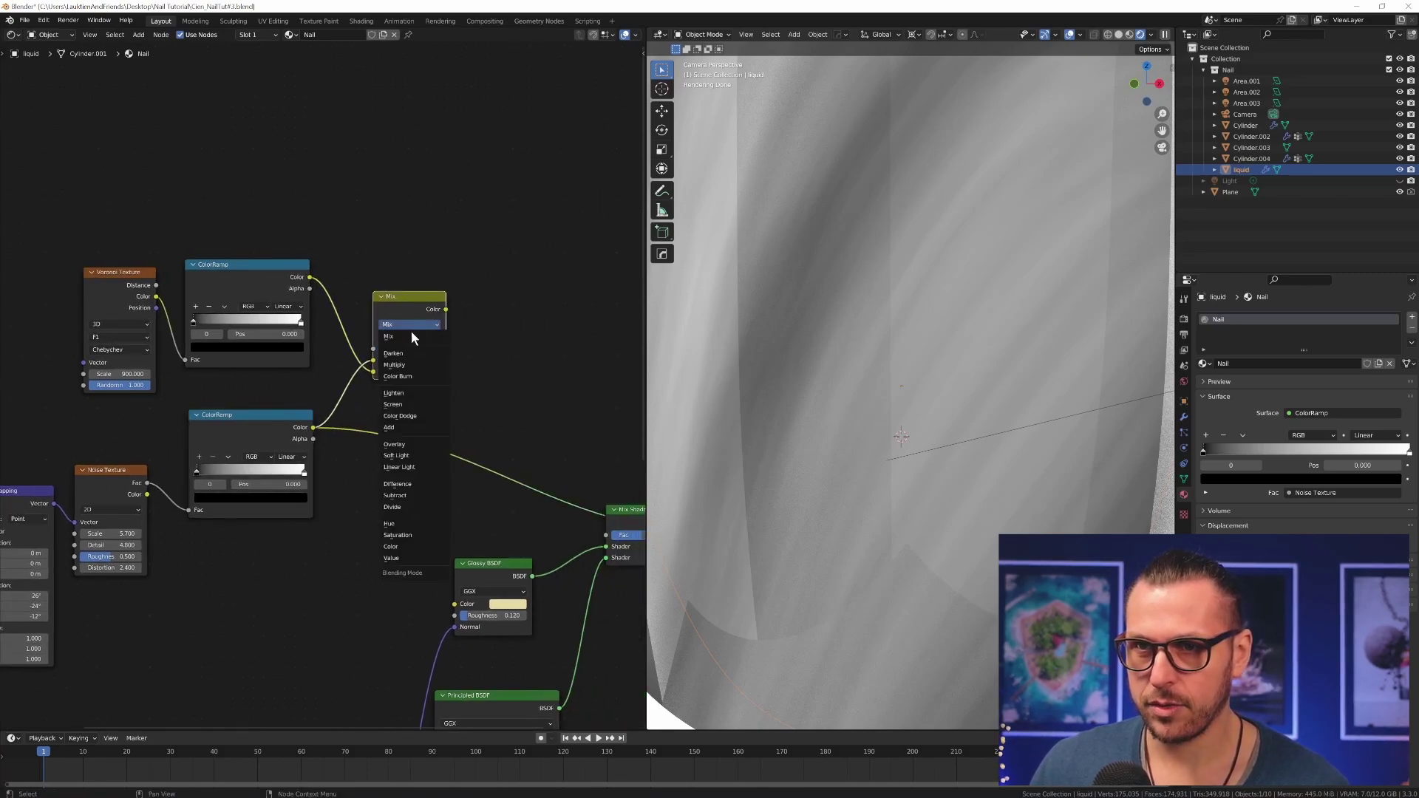
pyautogui.click(414, 445)
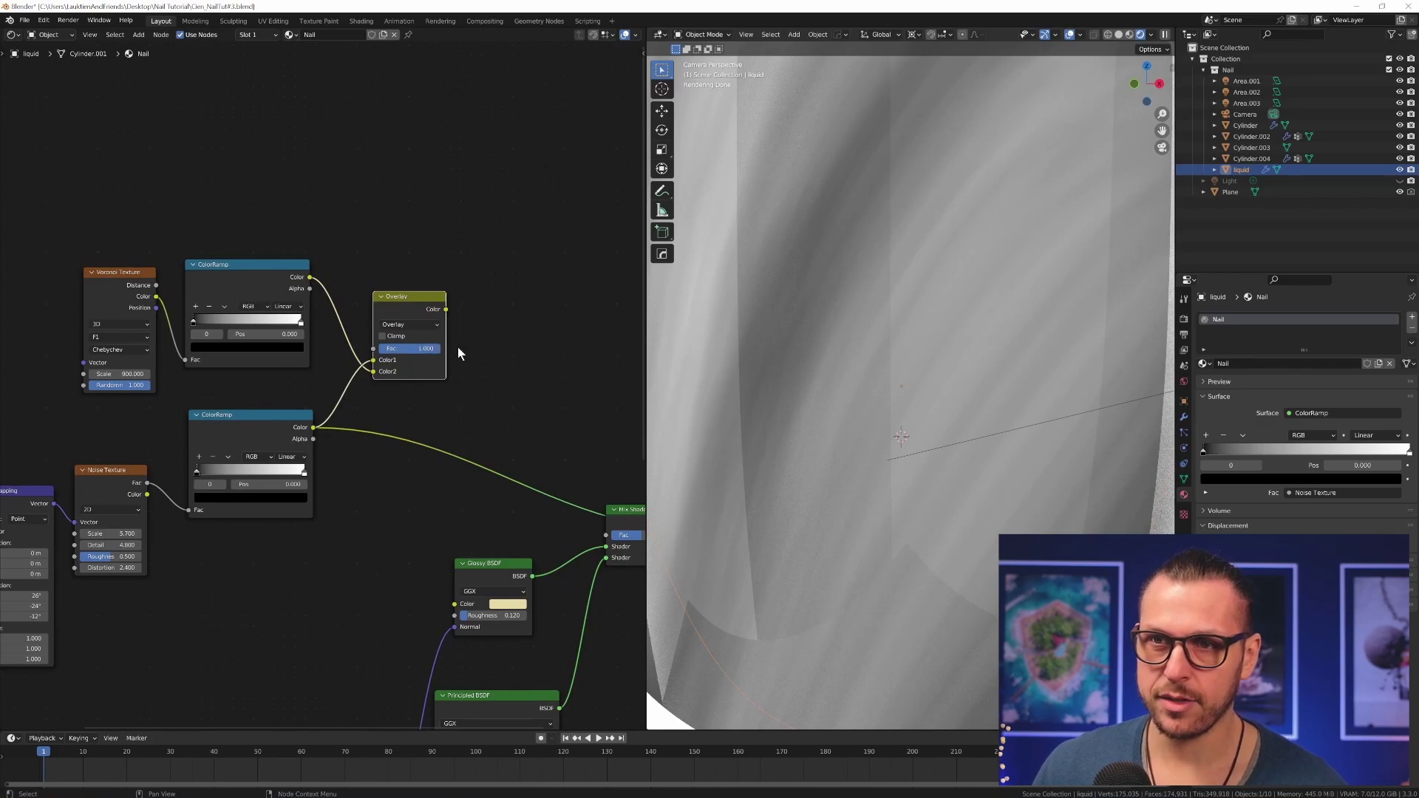
pyautogui.keyDown('ctrl'); pyautogui.keyDown('shift'); pyautogui.click(420, 302); pyautogui.keyUp('shift'); pyautogui.keyUp('ctrl')
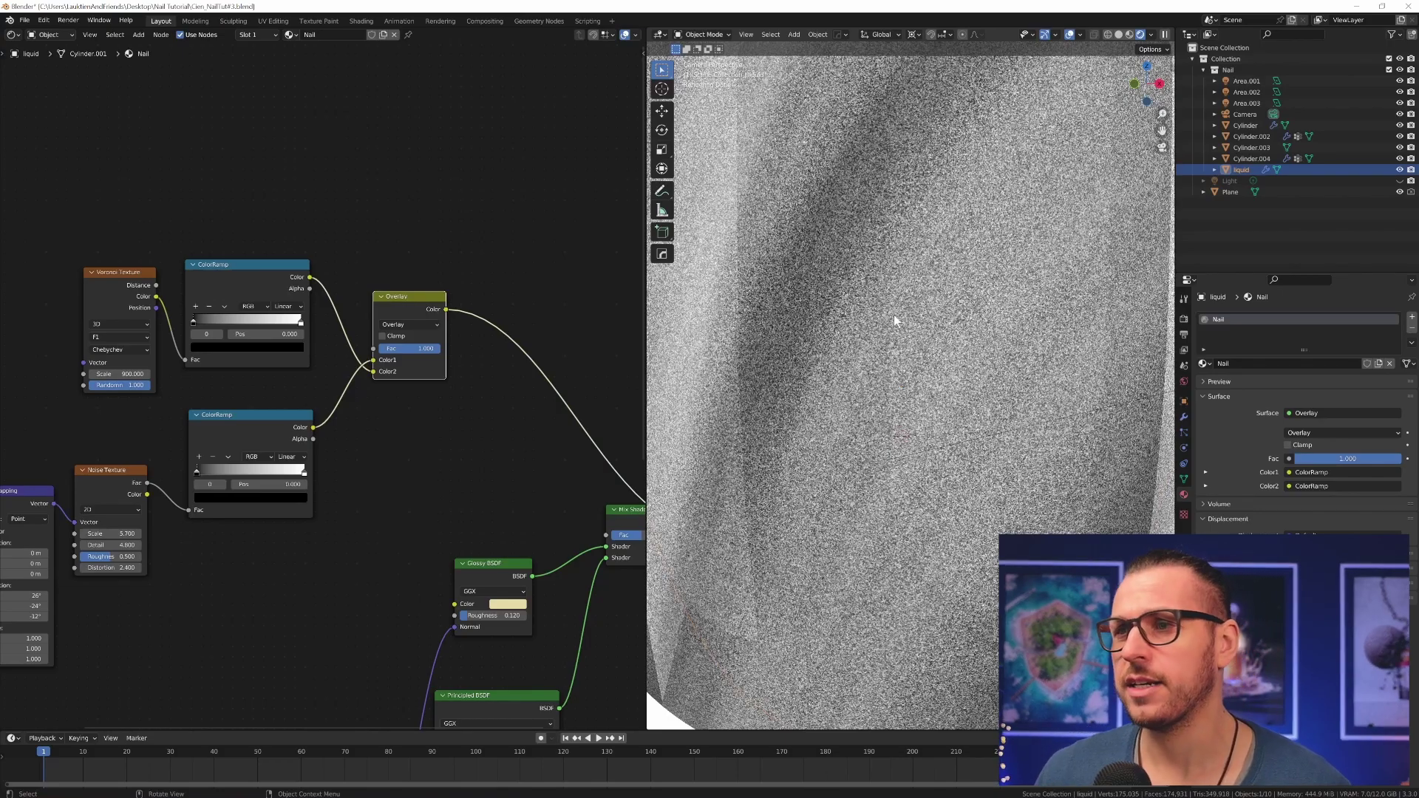
pyautogui.scroll(2, 893, 314)
pyautogui.scroll(-5, 926, 327)
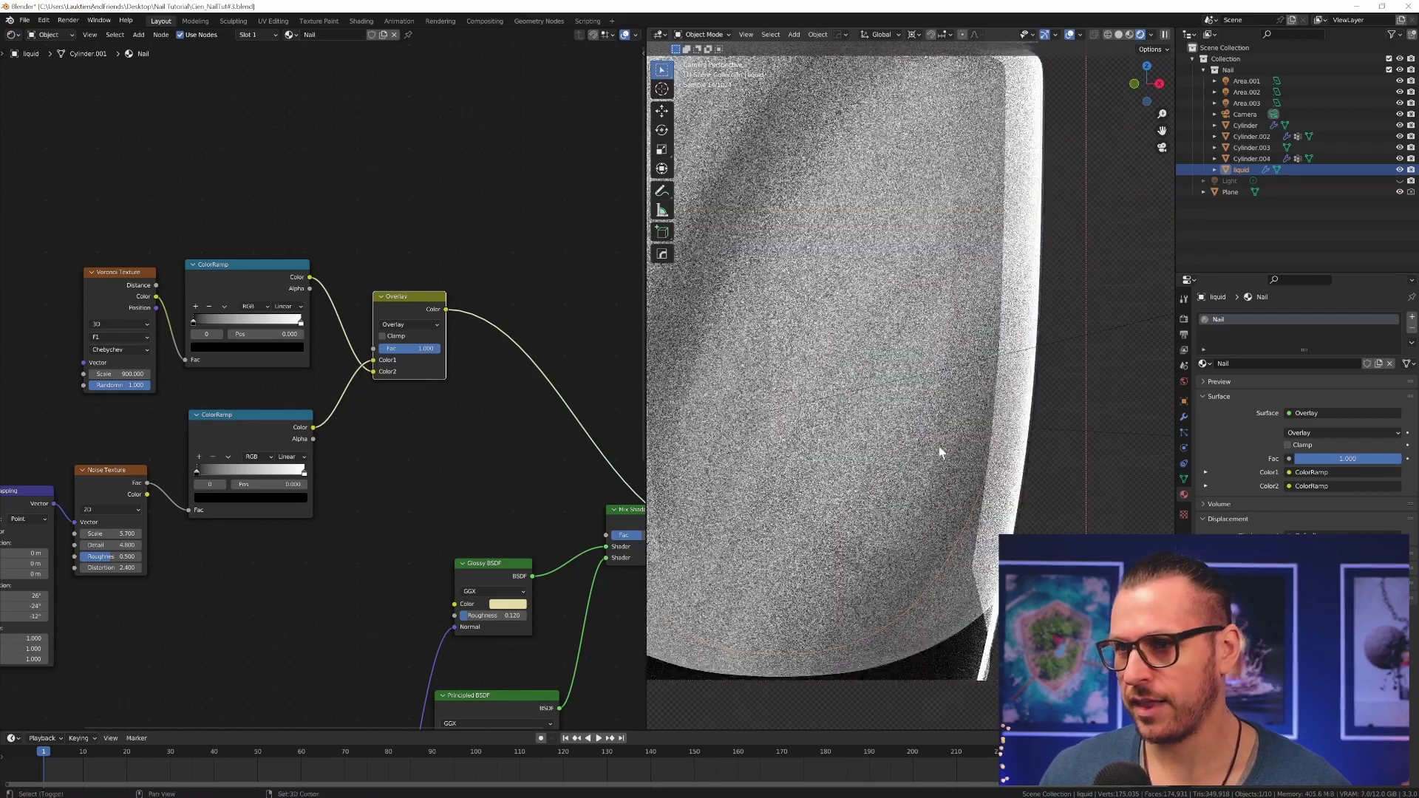
pyautogui.scroll(4, 939, 446)
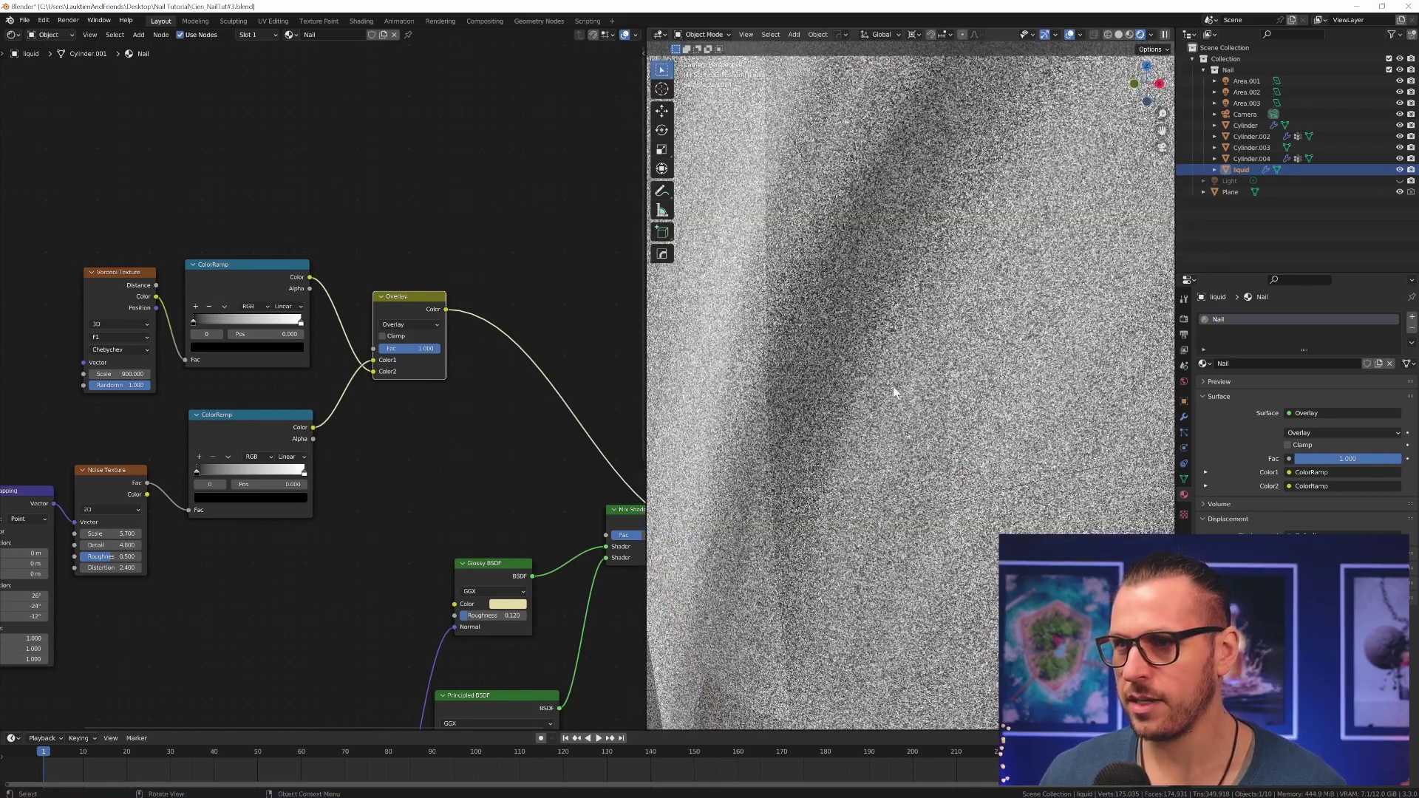
# Step: Connect the Overlay node's Color output to the Mix Shader's Fac and preview the Mix Shader on the liquid
pyautogui.moveTo(479, 494); pyautogui.dragTo(436, 339, button='middle')
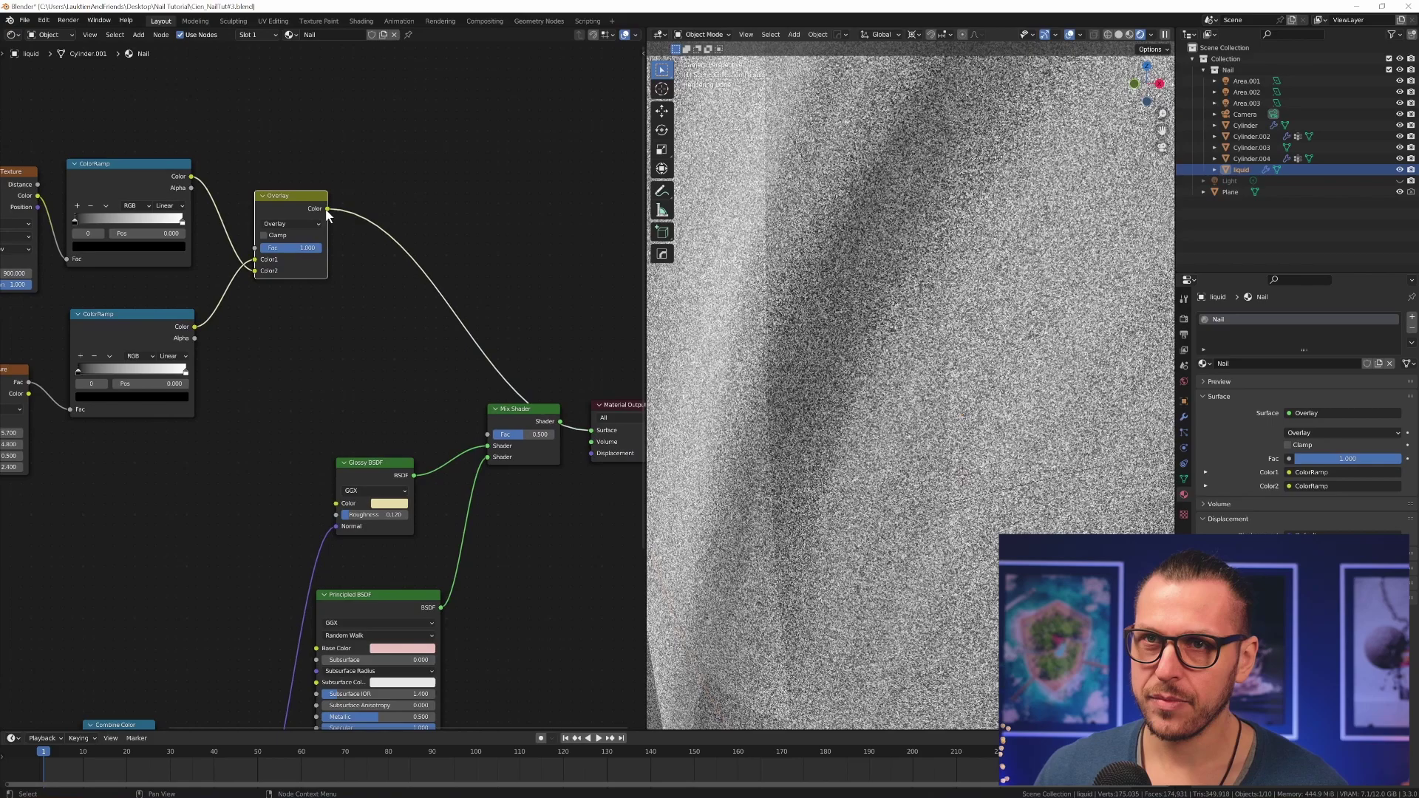
pyautogui.moveTo(328, 208); pyautogui.dragTo(487, 435)
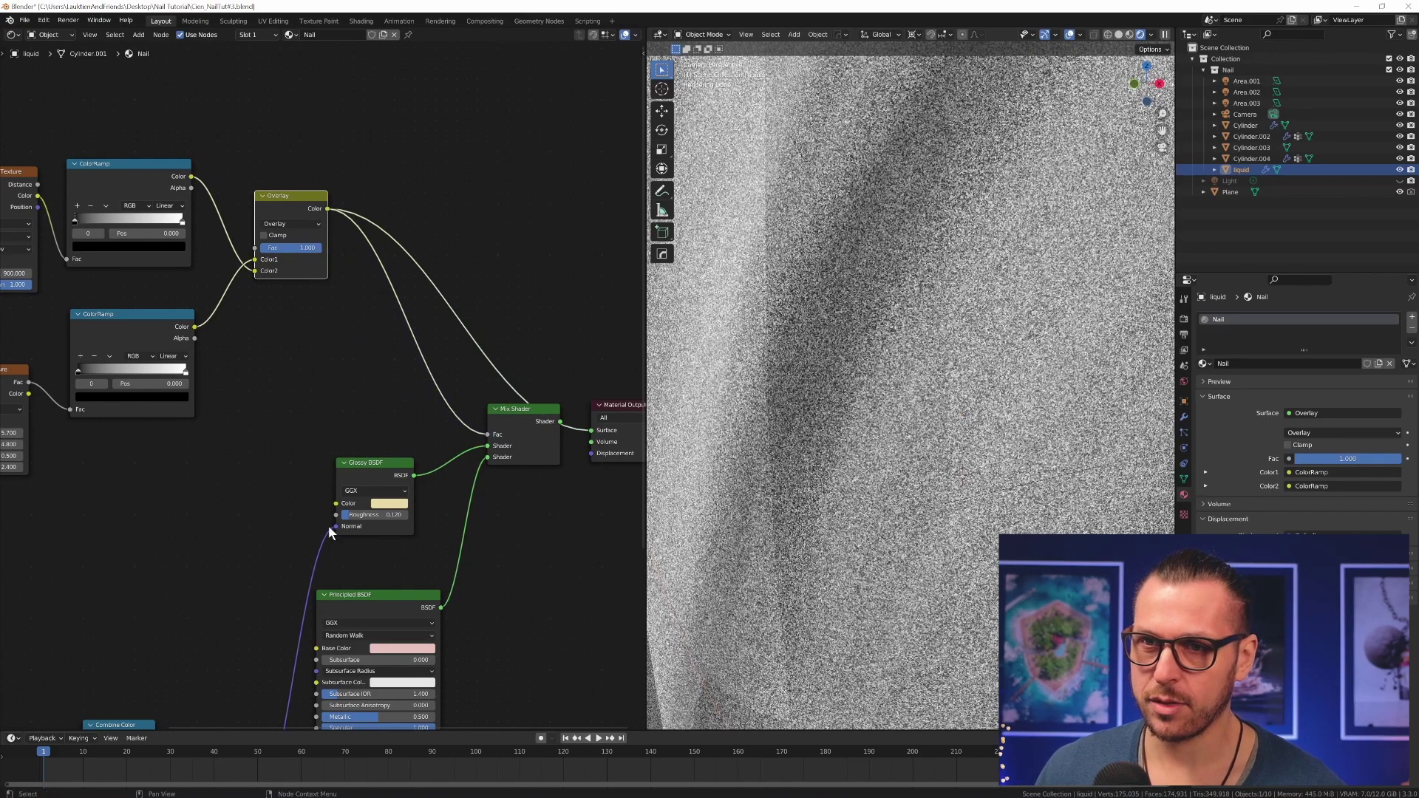
pyautogui.keyDown('ctrl'); pyautogui.keyDown('shift'); pyautogui.click(519, 411); pyautogui.keyUp('shift'); pyautogui.keyUp('ctrl')
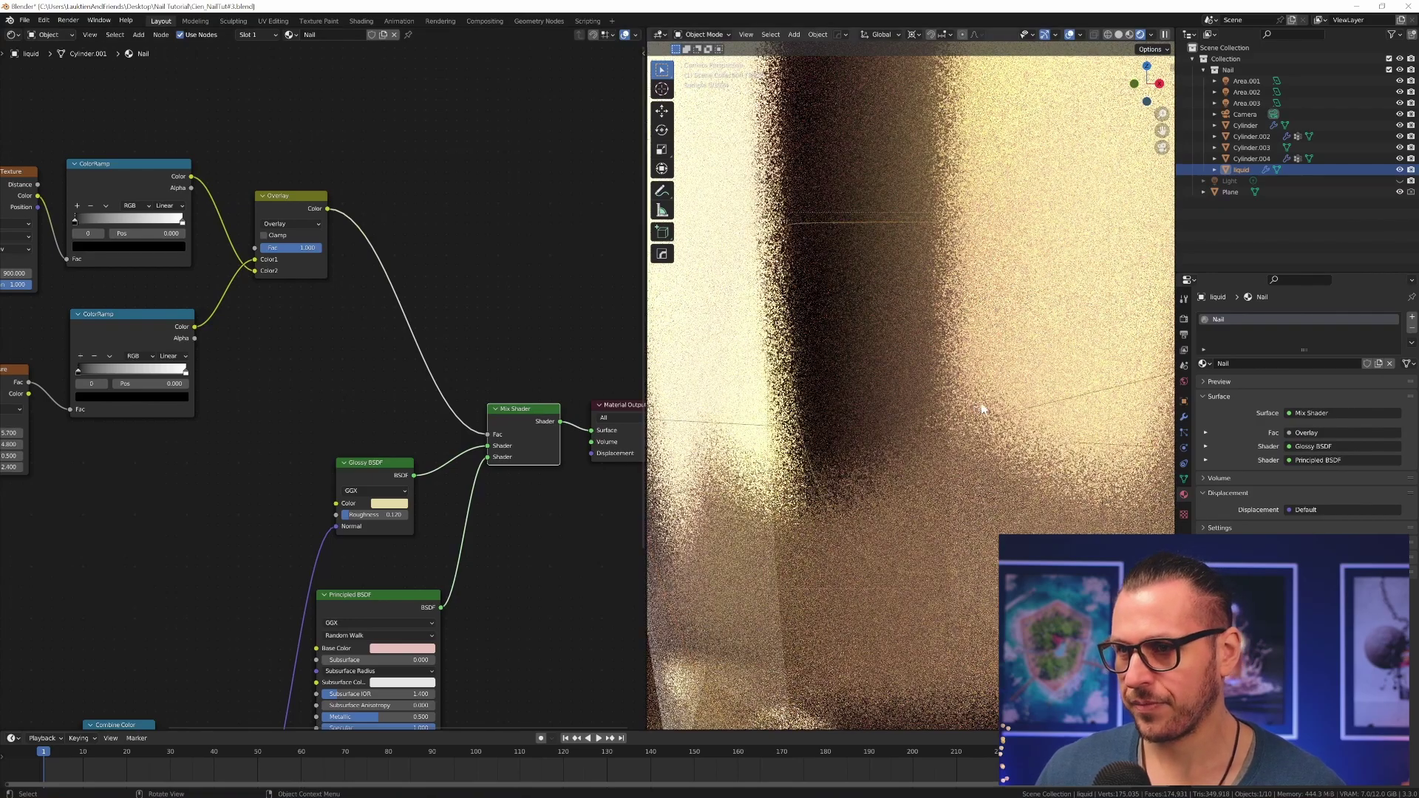
pyautogui.scroll(-5, 983, 408)
pyautogui.scroll(3, 989, 440)
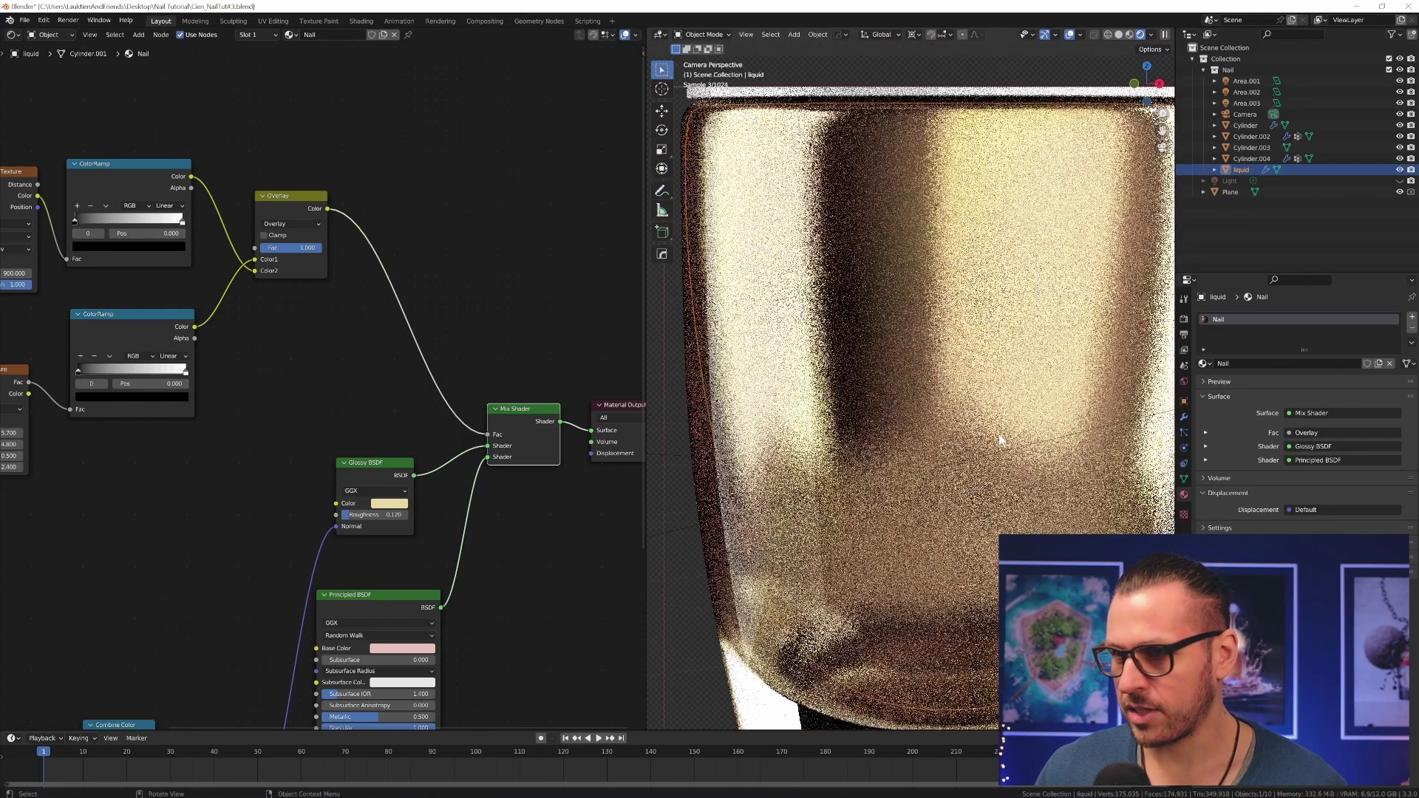
pyautogui.keyDown('shift'); pyautogui.moveTo(999, 435); pyautogui.dragTo(983, 451, button='middle'); pyautogui.keyUp('shift')
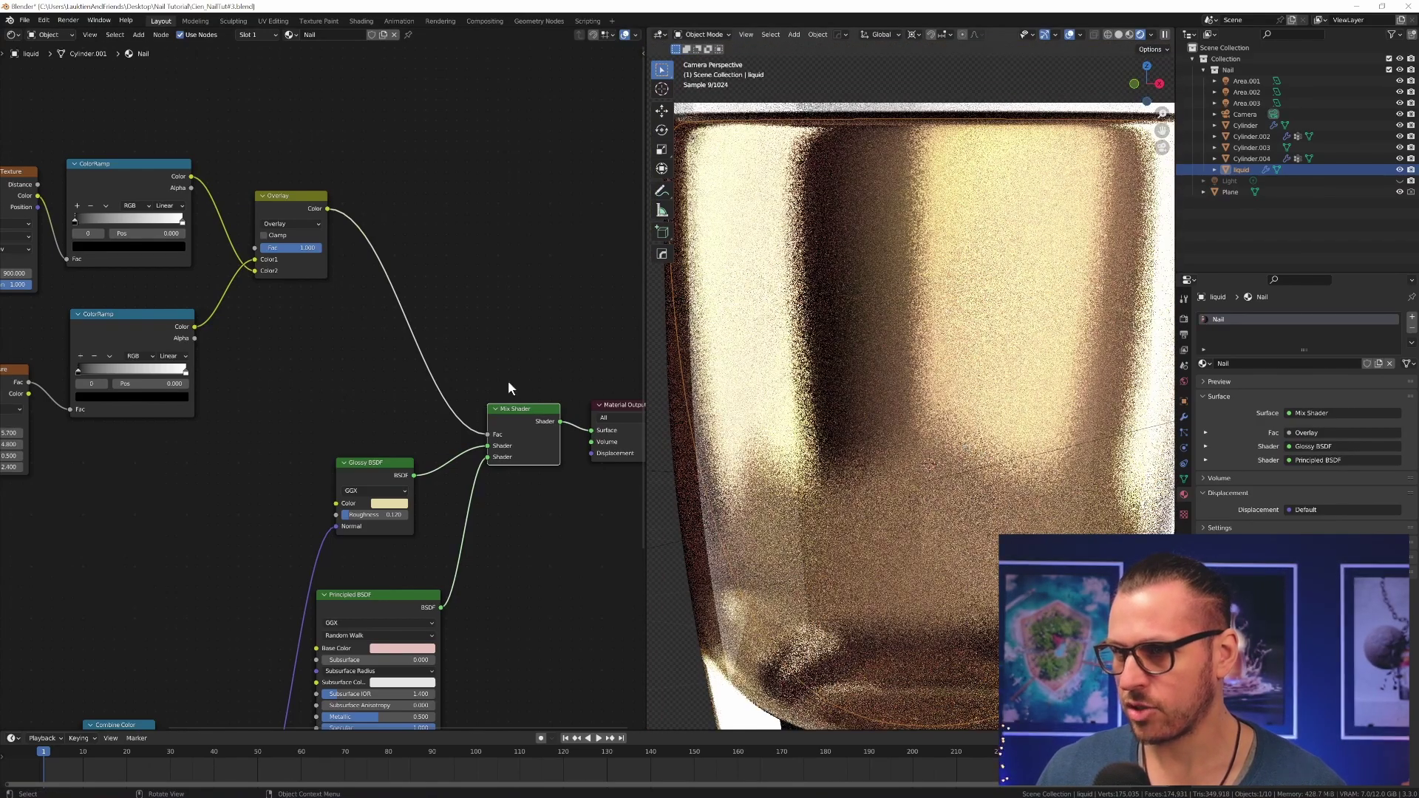
# Step: Move both ColorRamps and the Overlay node together closer to the shader nodes
pyautogui.moveTo(196, 401); pyautogui.dragTo(303, 453, button='middle')
pyautogui.scroll(2, 278, 383)
pyautogui.moveTo(173, 142); pyautogui.dragTo(448, 451)
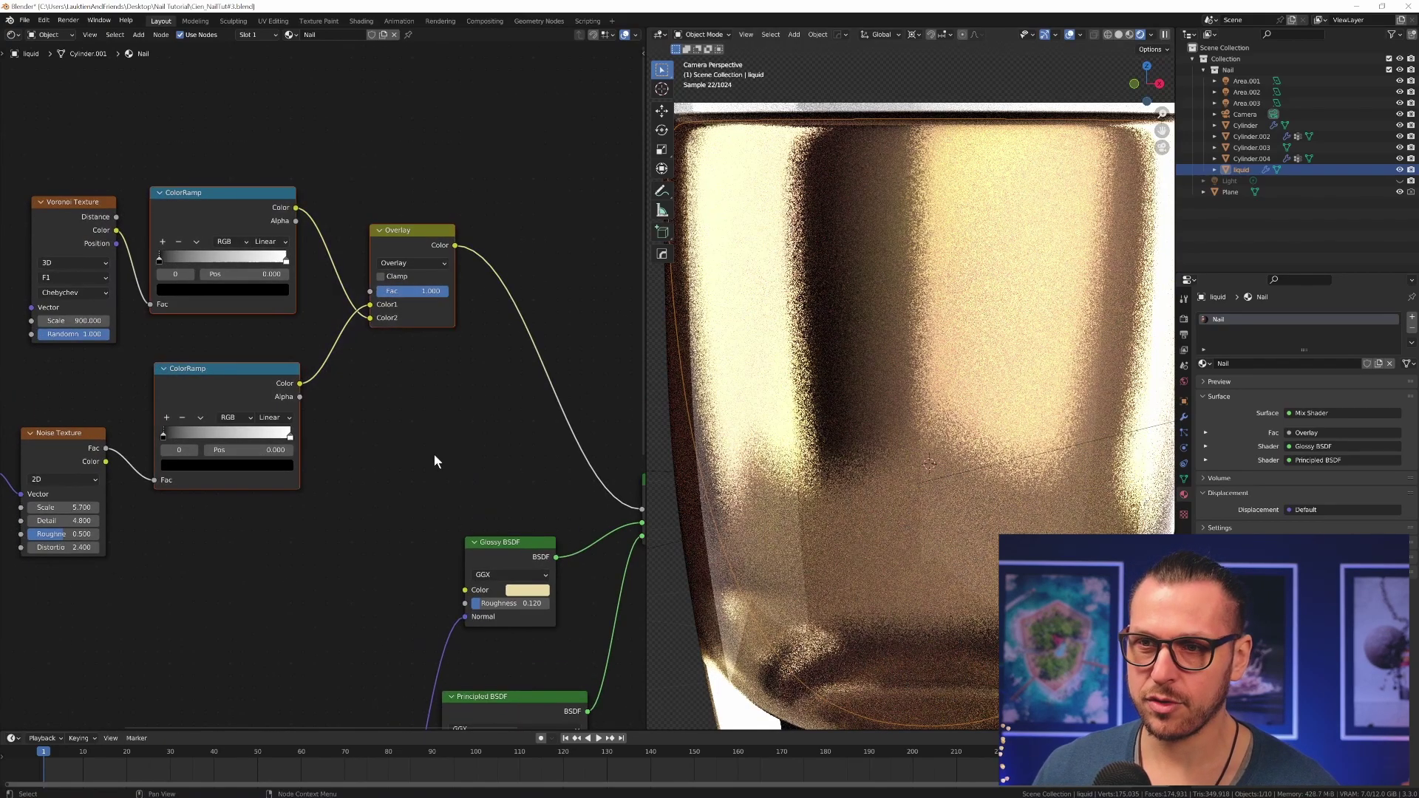
pyautogui.press('g')
pyautogui.click(492, 515)
pyautogui.moveTo(419, 502); pyautogui.dragTo(280, 448, button='middle')
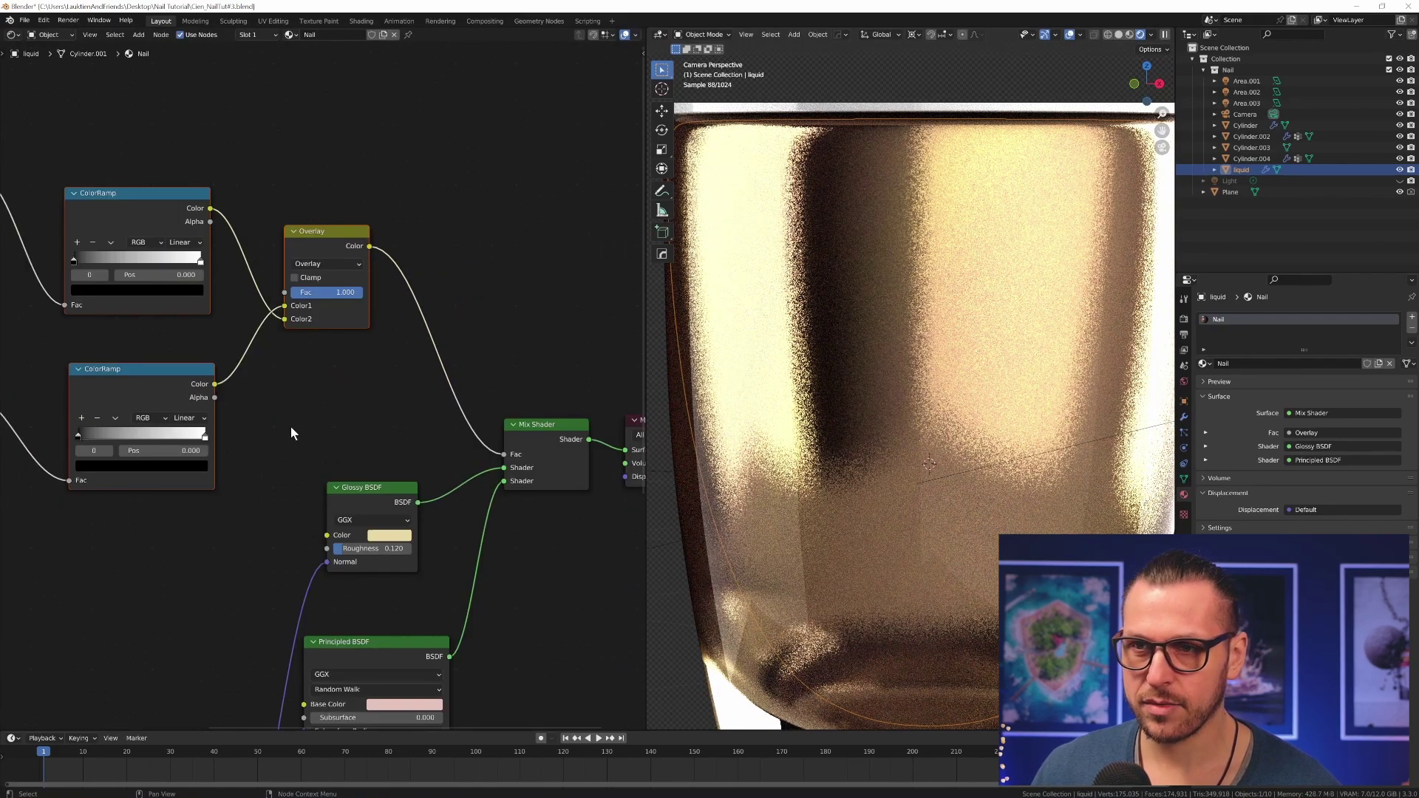
# Step: Swap the Mix Shader's two shader inputs so the Principled BSDF comes first and the Glossy BSDF second
pyautogui.scroll(4, 544, 543)
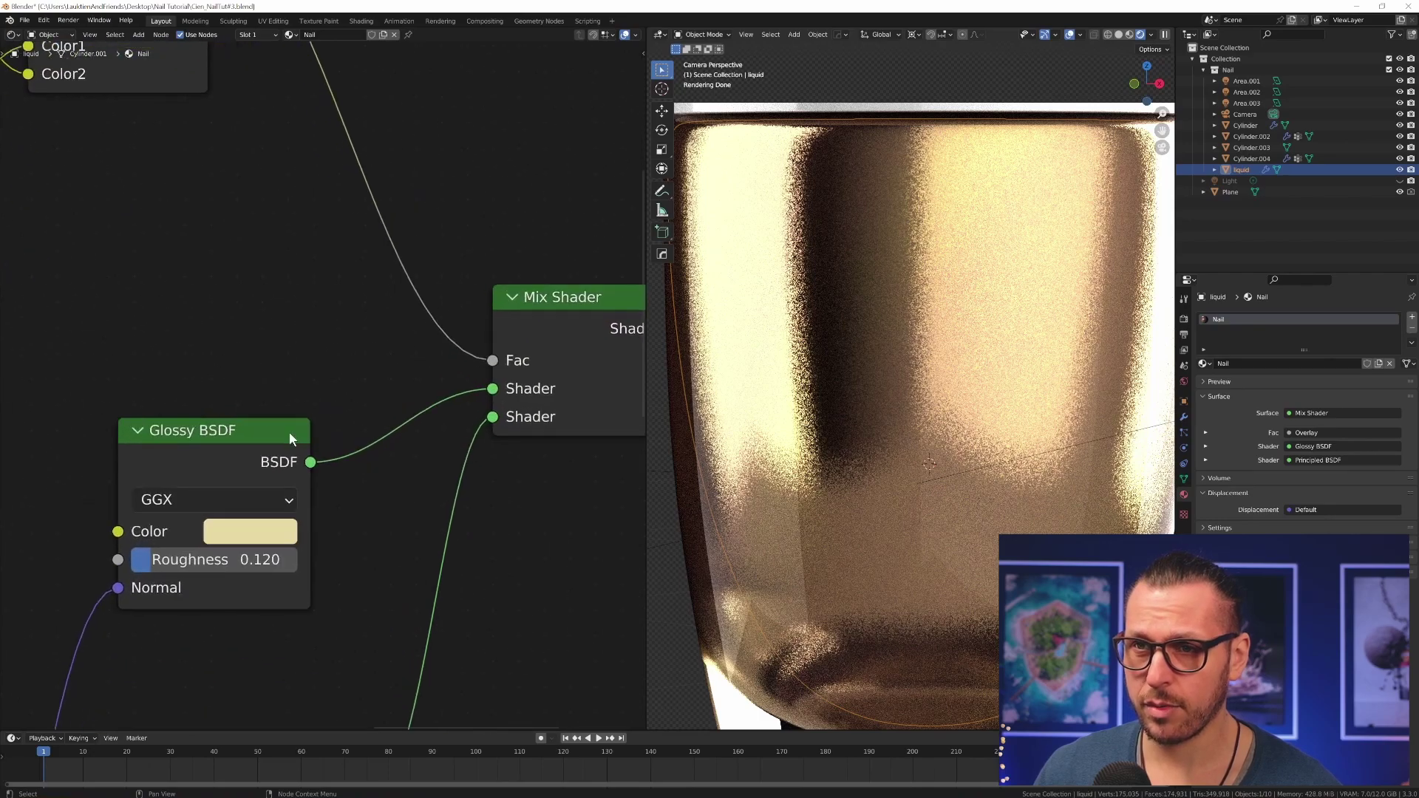
pyautogui.moveTo(492, 390); pyautogui.dragTo(491, 418)
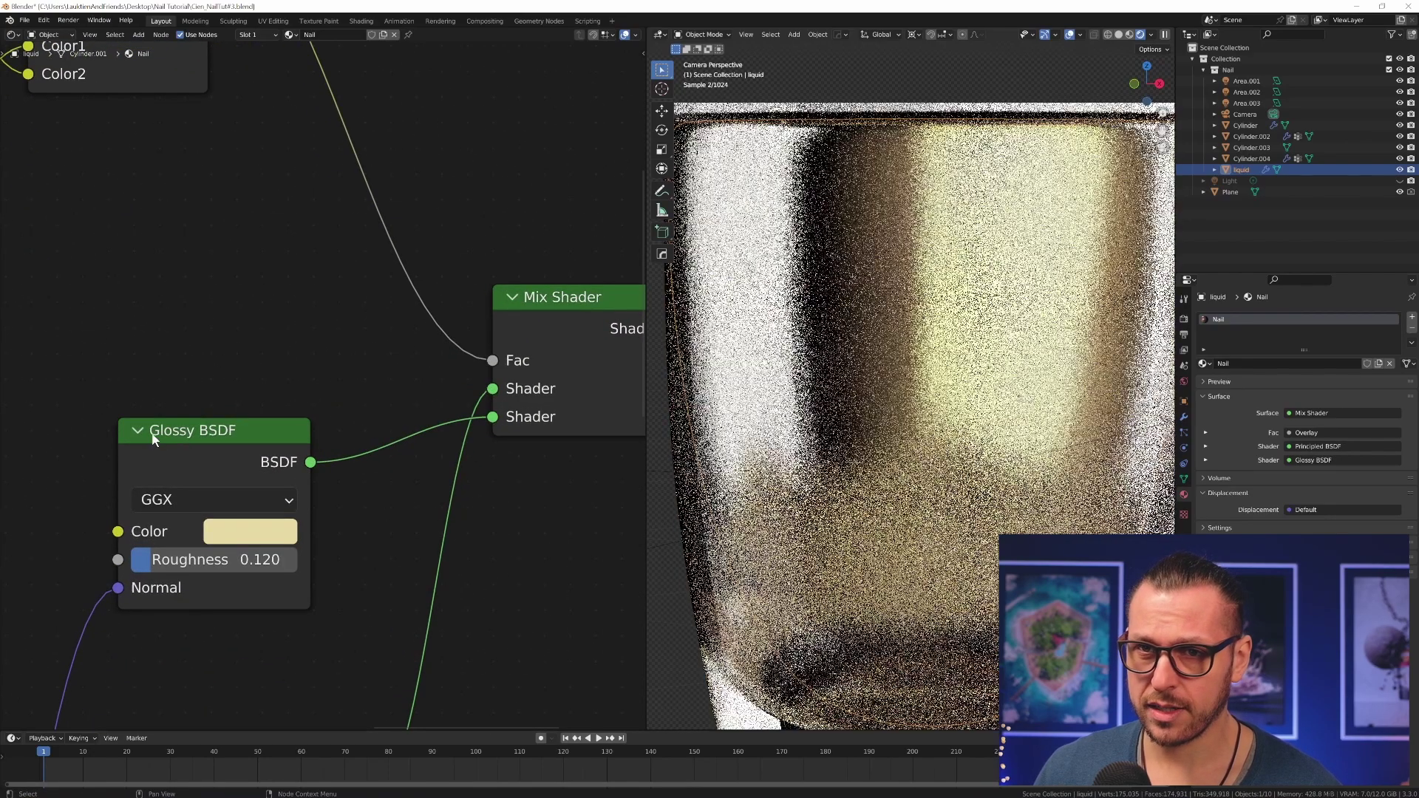
pyautogui.scroll(-3, 562, 472)
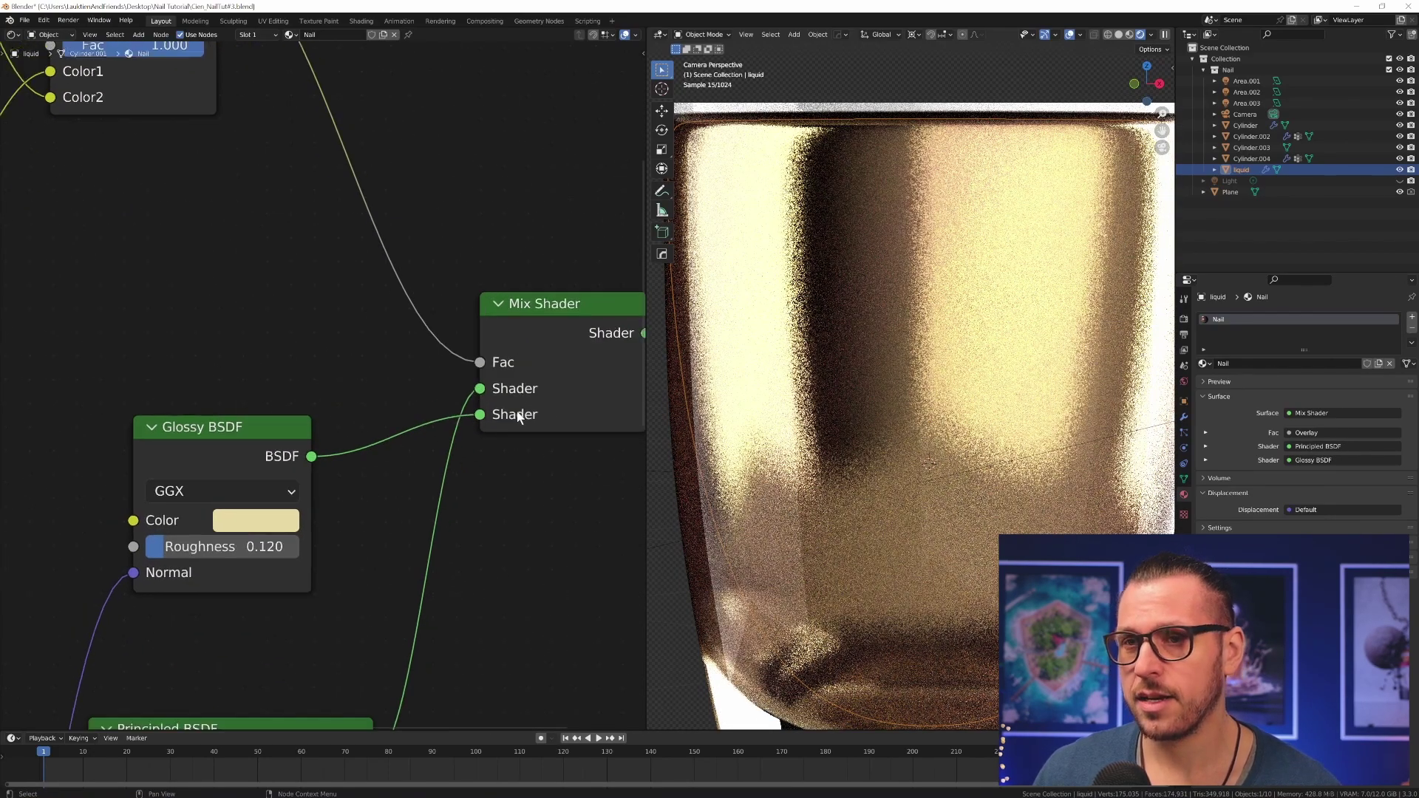
pyautogui.click(445, 351)
# Step: Set the Voronoi ColorRamp's black stop to position 0.270 and its white stop to 0.818
pyautogui.moveTo(264, 403); pyautogui.dragTo(348, 448, button='middle')
pyautogui.moveTo(289, 281); pyautogui.dragTo(379, 345, button='middle')
pyautogui.moveTo(417, 396); pyautogui.dragTo(565, 445, button='middle')
pyautogui.scroll(2, 565, 445)
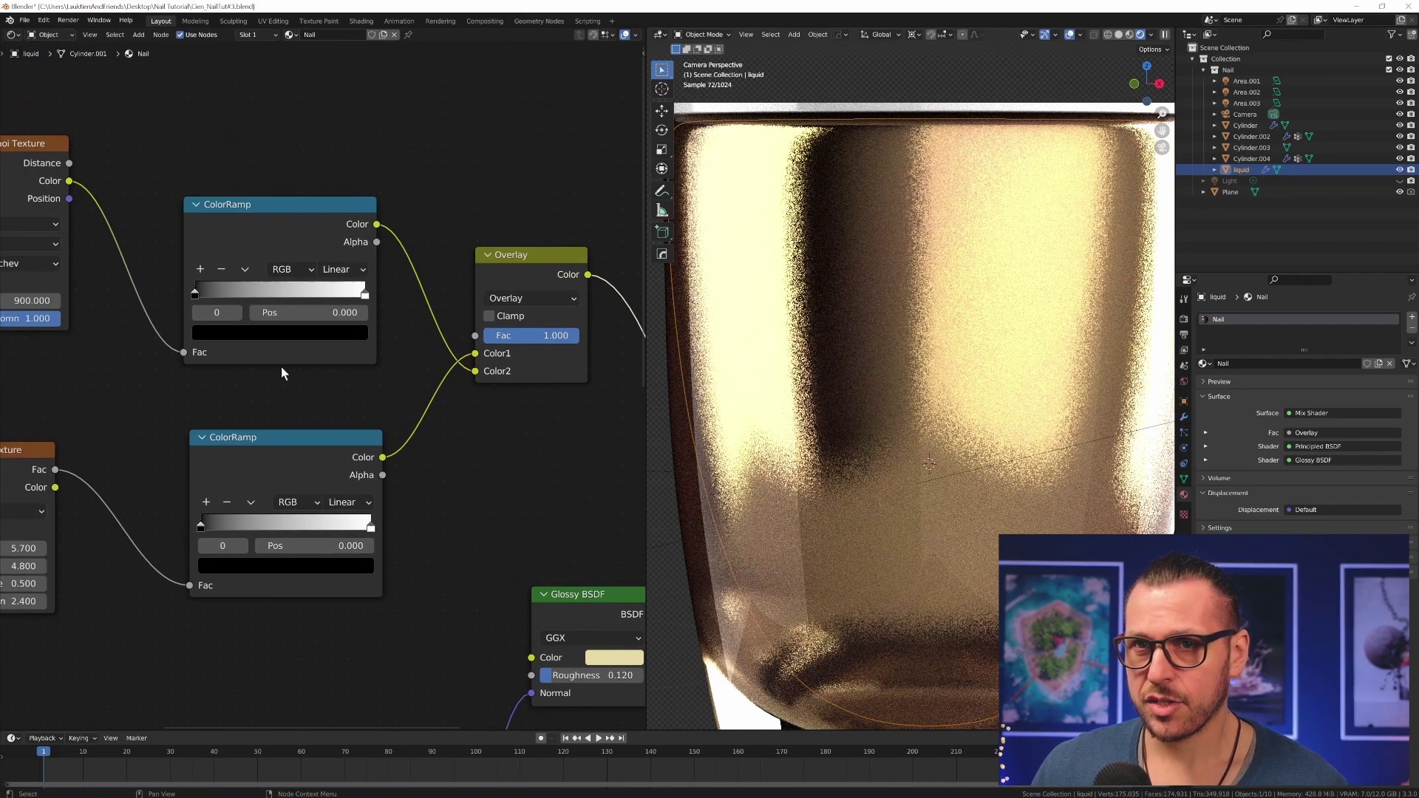
pyautogui.moveTo(194, 294); pyautogui.dragTo(243, 291)
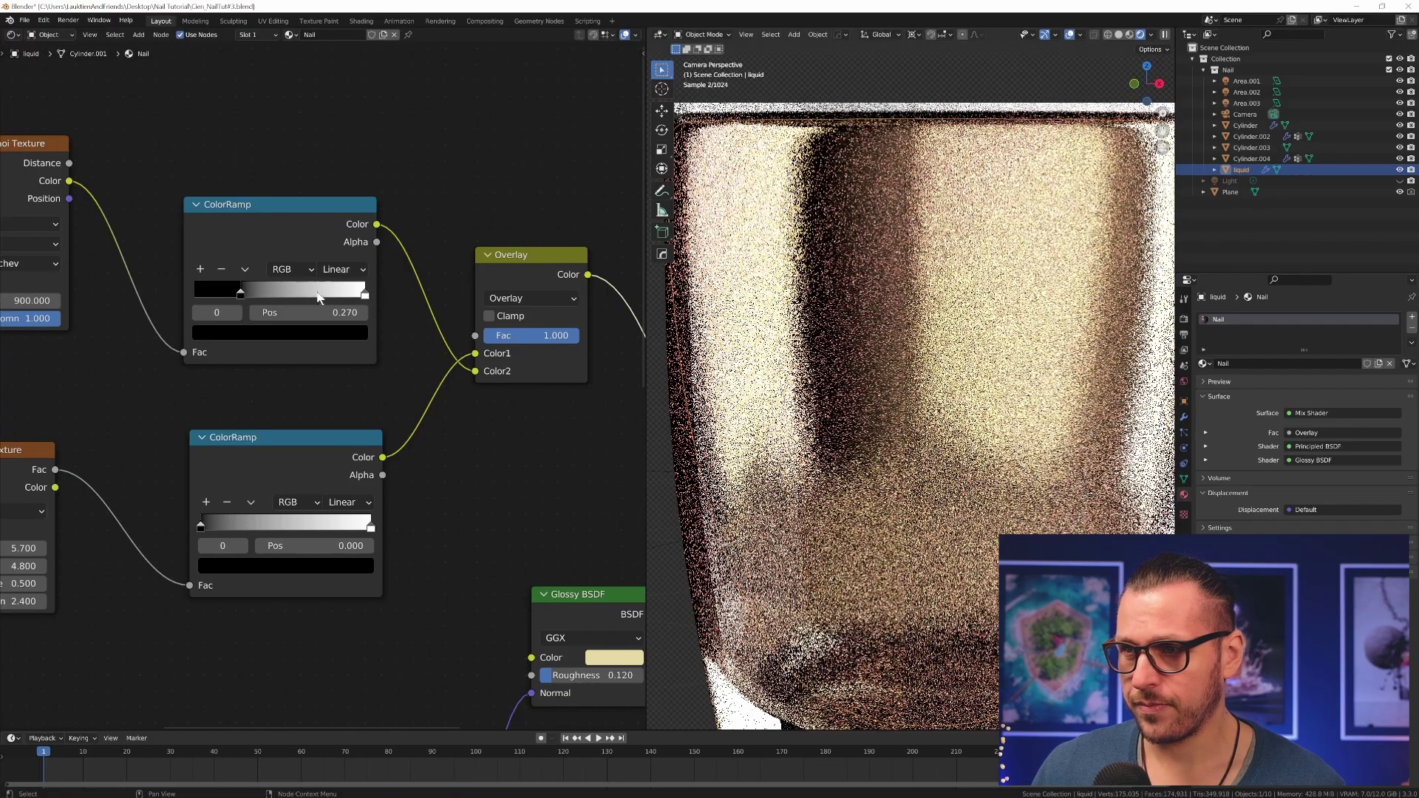
pyautogui.moveTo(365, 294); pyautogui.dragTo(332, 295)
# Step: Move the noise ColorRamp's stops closer together with white at 0.773, and raise the Voronoi ColorRamp's black stop to 0.618
pyautogui.moveTo(200, 526); pyautogui.dragTo(241, 531)
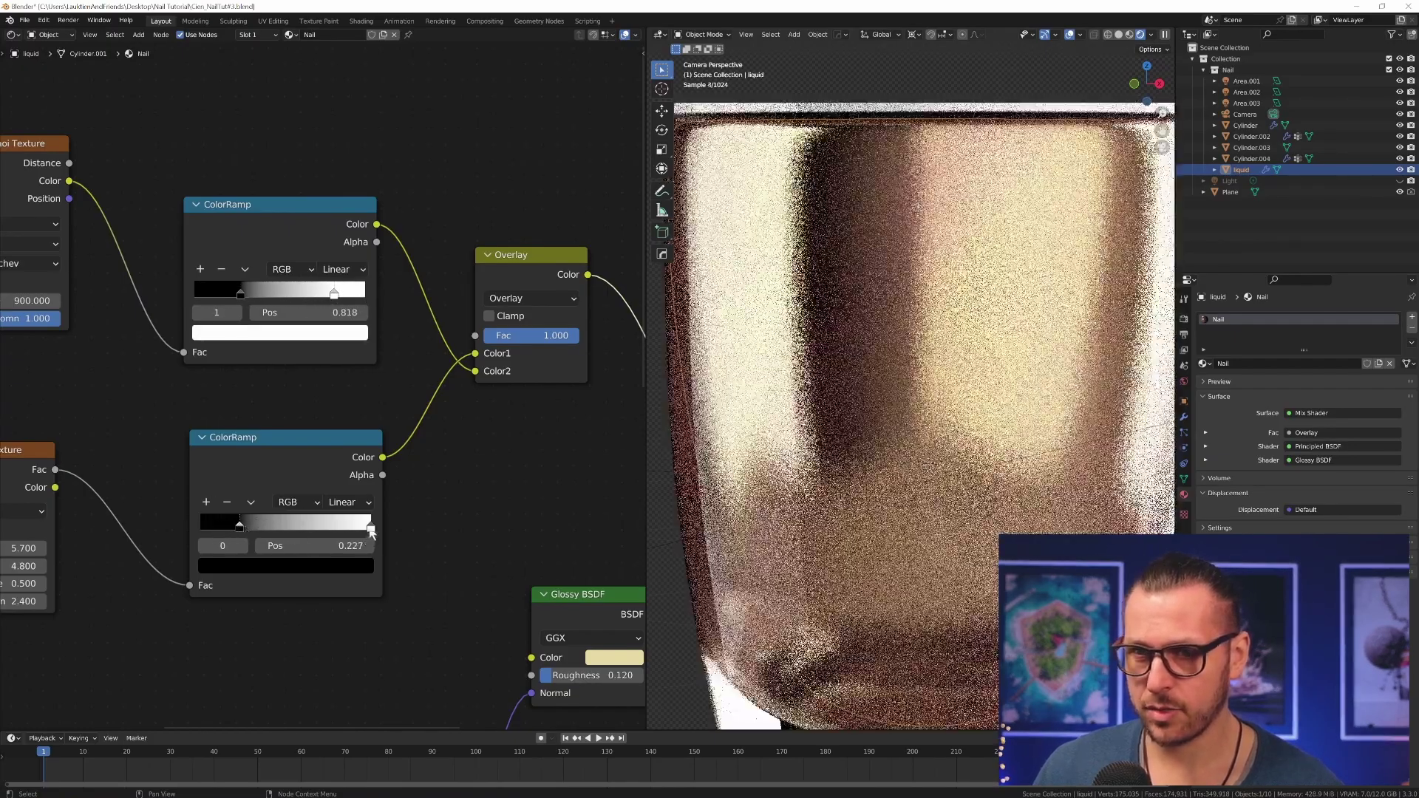
pyautogui.moveTo(371, 528); pyautogui.dragTo(327, 531)
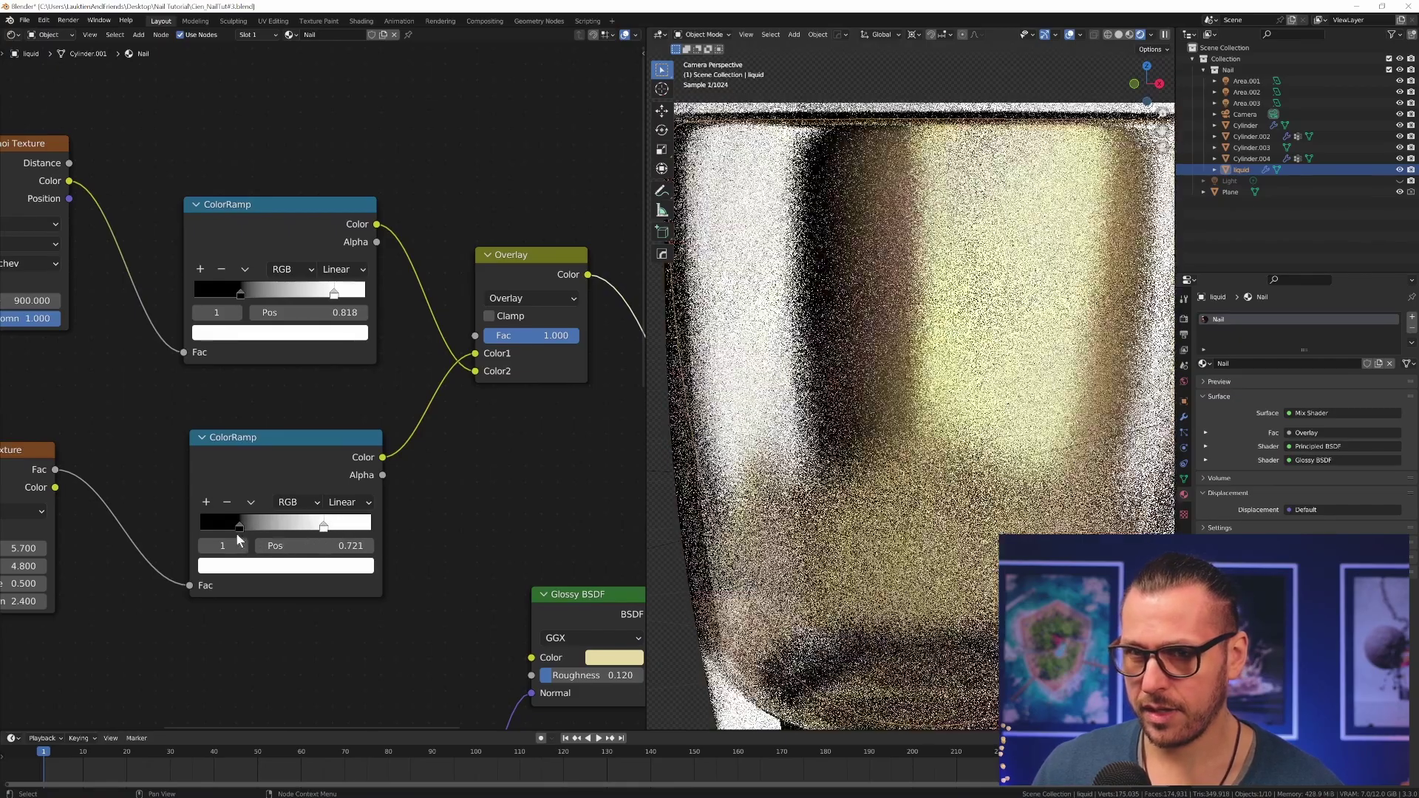
pyautogui.moveTo(237, 539); pyautogui.dragTo(296, 528)
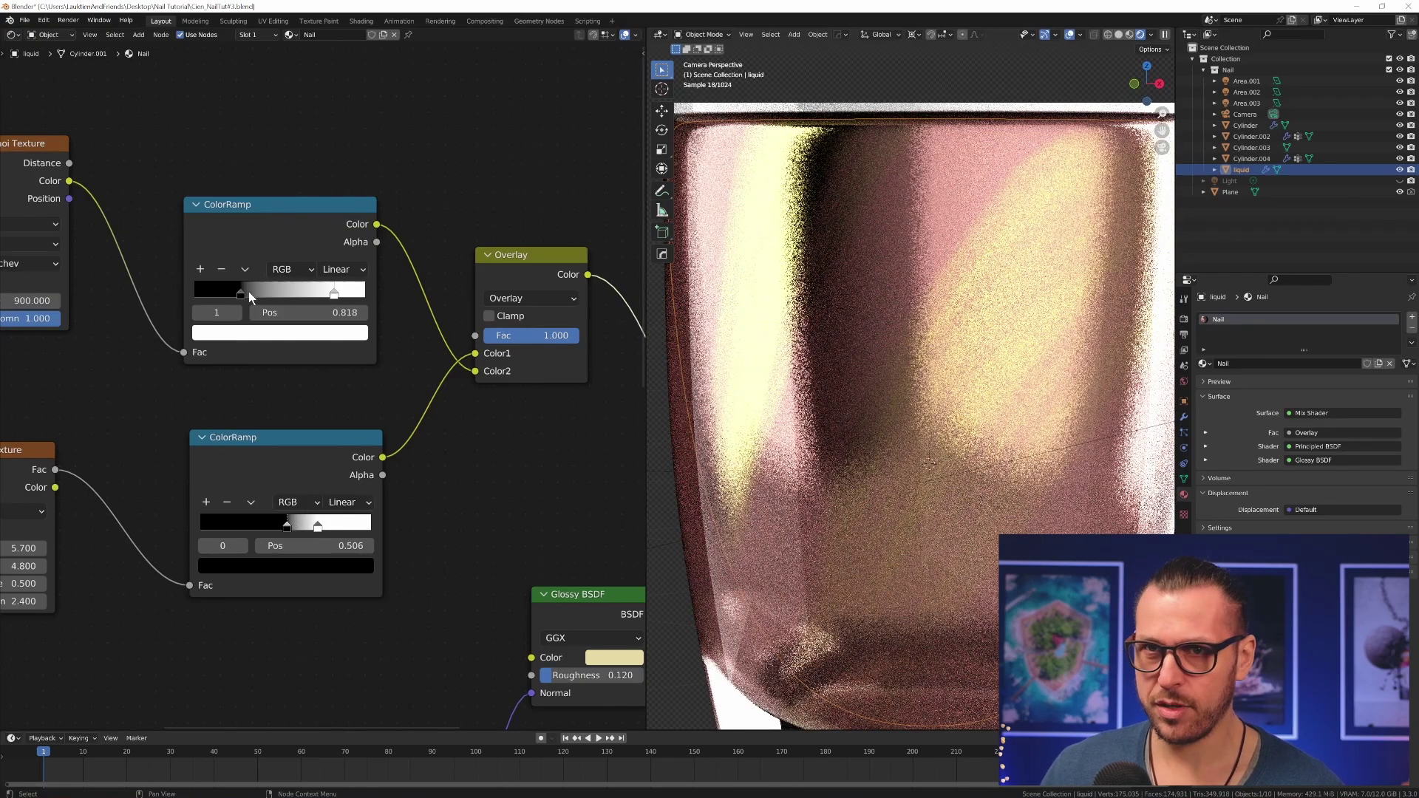
pyautogui.moveTo(241, 294); pyautogui.dragTo(290, 293)
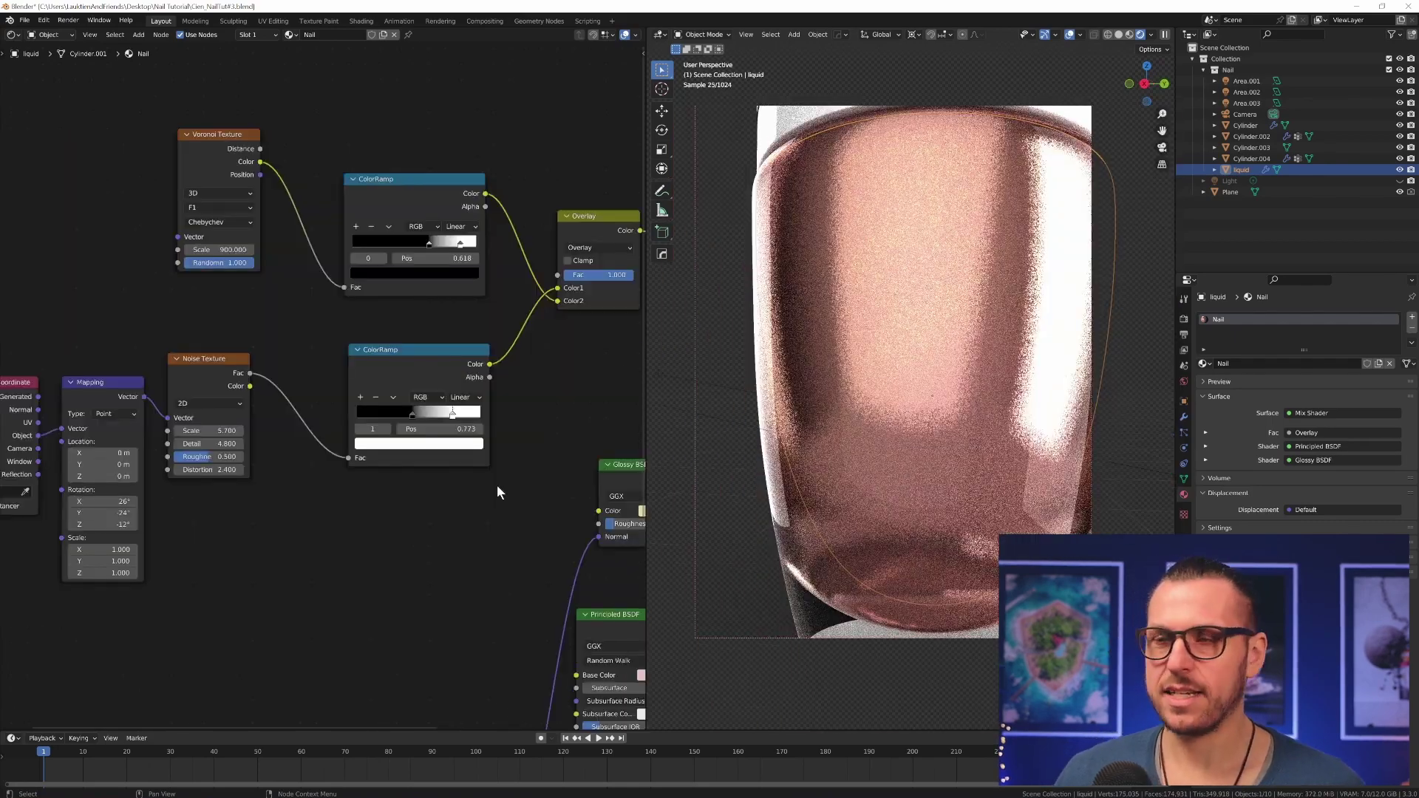
# Step: Set the Noise Texture's roughness to 1
pyautogui.moveTo(497, 485); pyautogui.dragTo(467, 493, button='middle')
pyautogui.moveTo(312, 545); pyautogui.dragTo(508, 543, button='middle')
pyautogui.scroll(6, 420, 534)
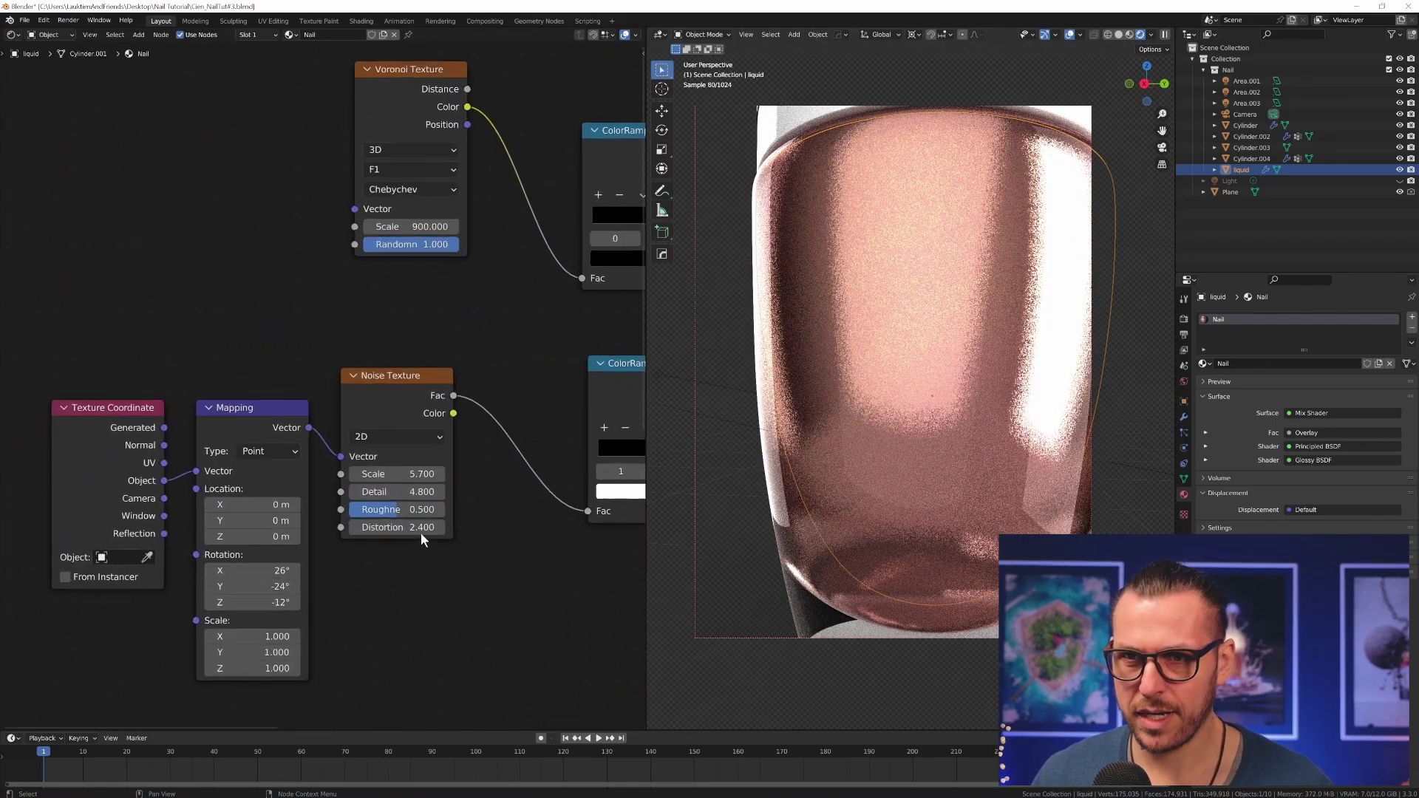
pyautogui.moveTo(464, 597); pyautogui.dragTo(415, 559, button='middle')
pyautogui.scroll(4, 416, 559)
pyautogui.click(369, 487)
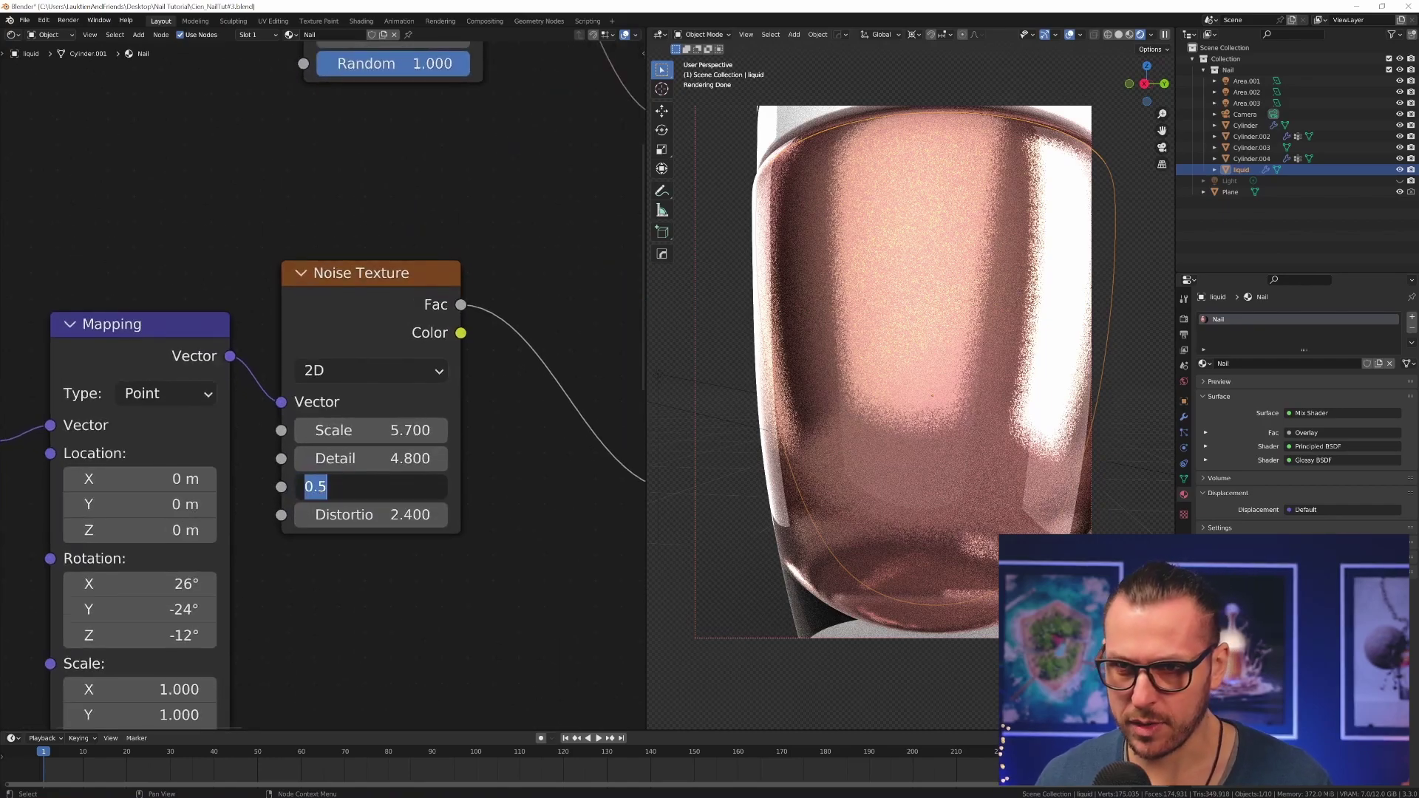
pyautogui.write('1')
pyautogui.press('Return')
pyautogui.scroll(-4, 327, 491)
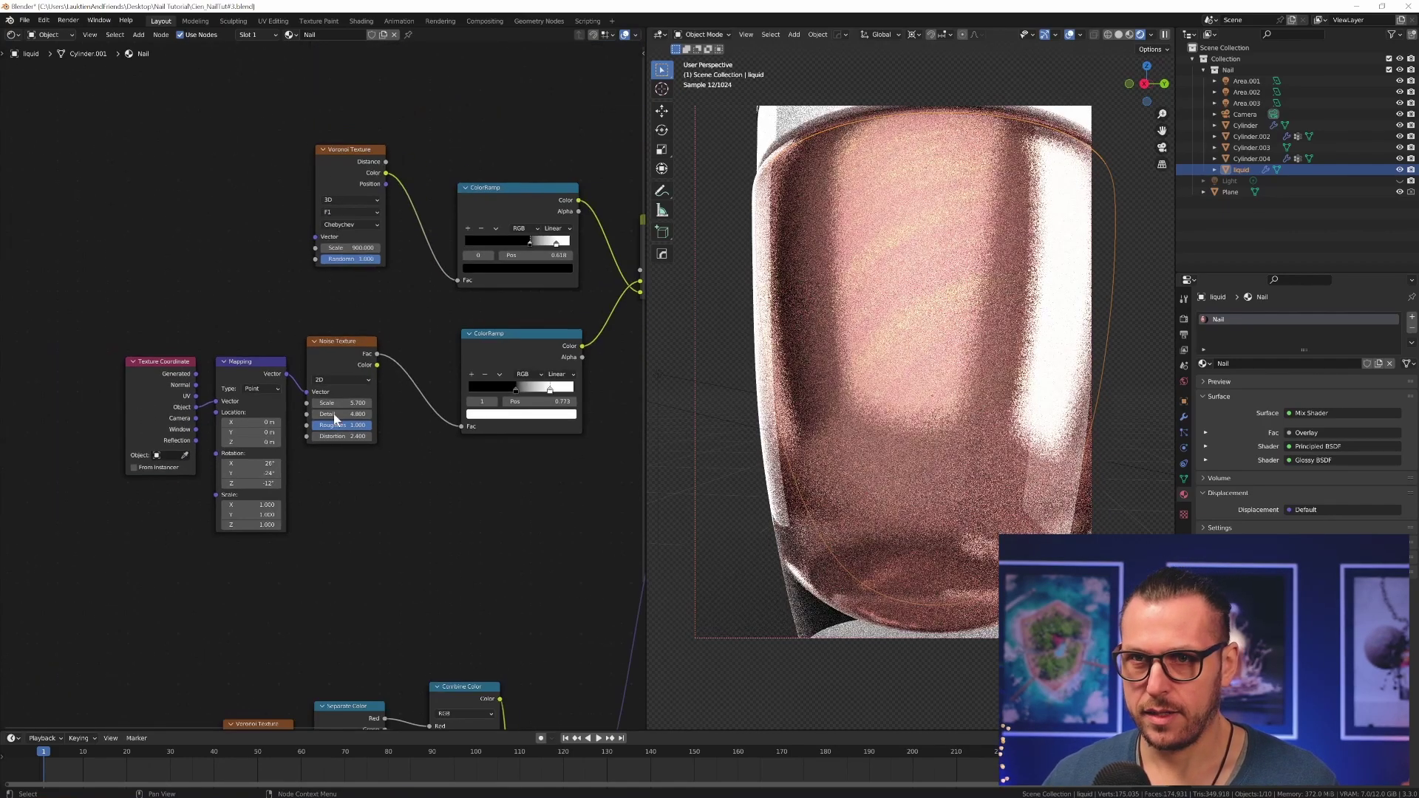
# Step: Set the white stop to 0.770 on the Voronoi ColorRamp and 0.703 on the noise ColorRamp, lowering both black stops slightly
pyautogui.moveTo(431, 448); pyautogui.dragTo(368, 467, button='middle')
pyautogui.moveTo(558, 441); pyautogui.dragTo(241, 530, button='middle')
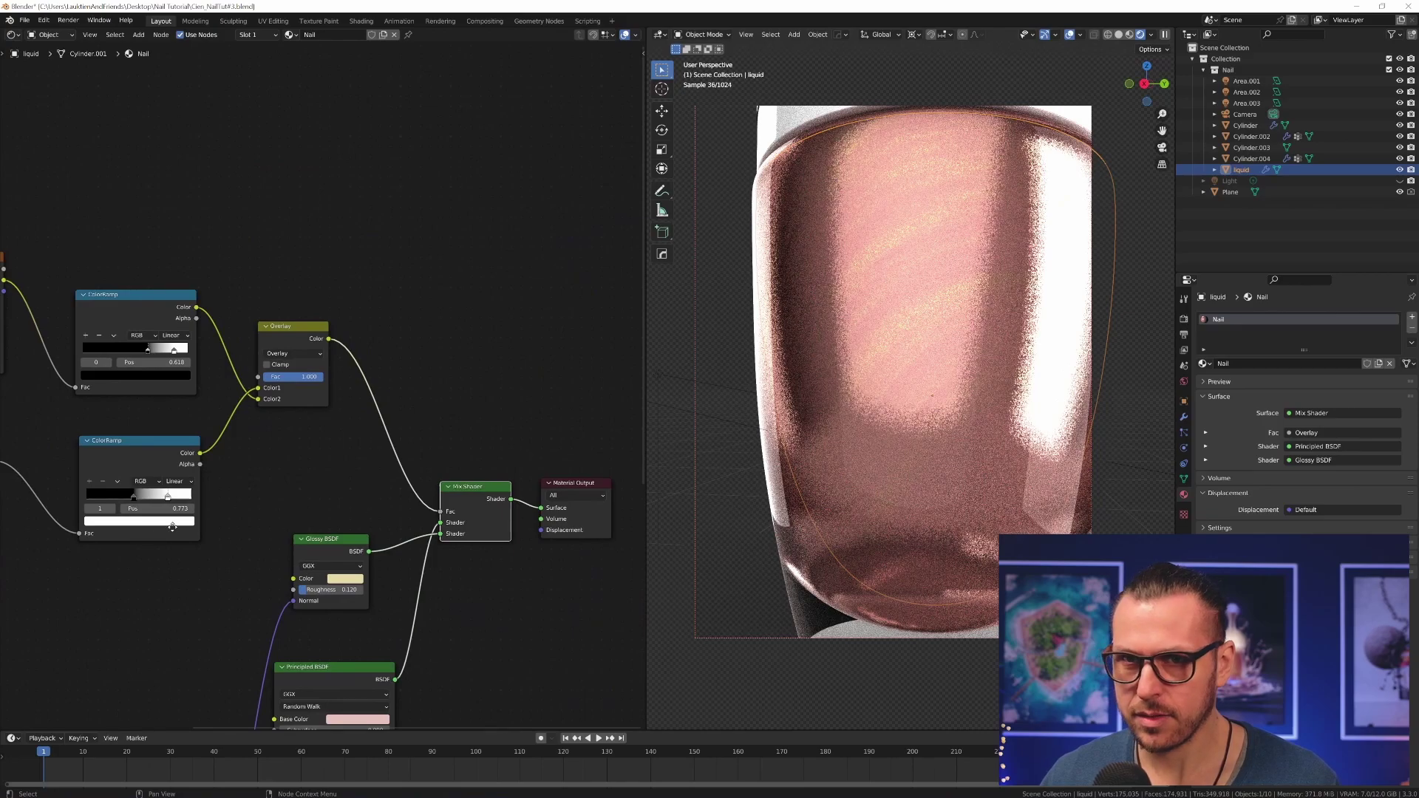
pyautogui.moveTo(123, 440); pyautogui.dragTo(370, 498, button='middle')
pyautogui.scroll(6, 370, 497)
pyautogui.moveTo(406, 391); pyautogui.dragTo(376, 353, button='middle')
pyautogui.moveTo(387, 311); pyautogui.dragTo(418, 318)
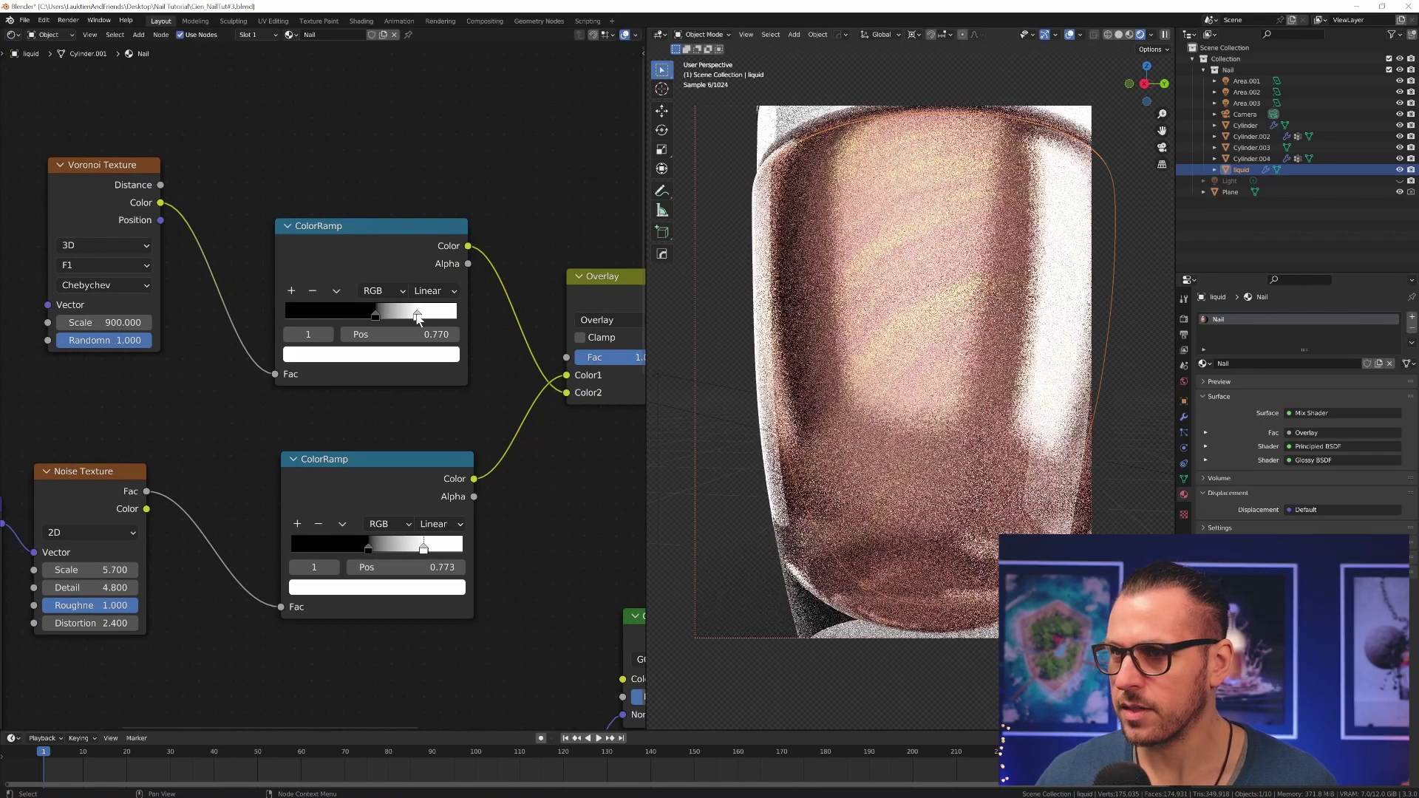
pyautogui.moveTo(387, 553); pyautogui.dragTo(412, 553)
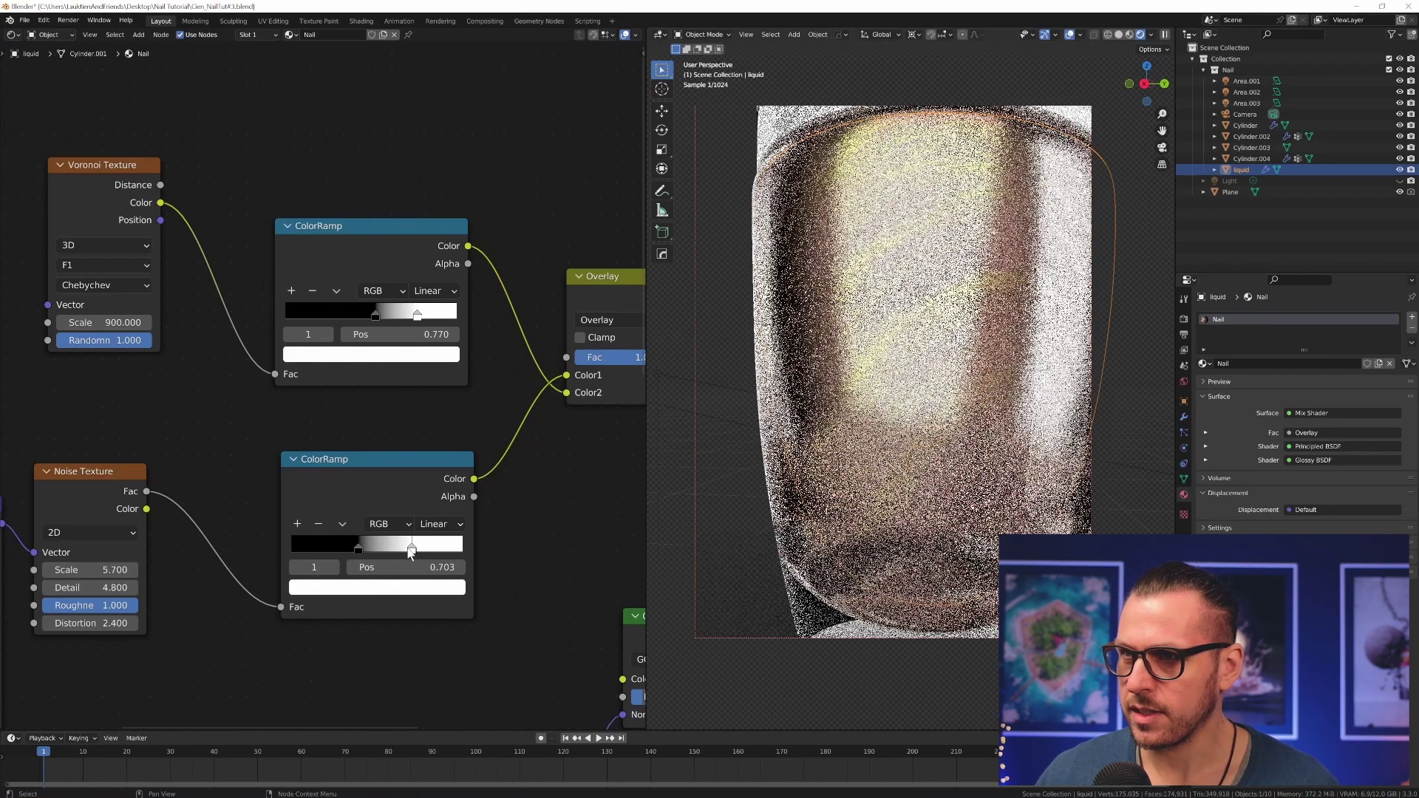
pyautogui.moveTo(799, 469); pyautogui.dragTo(936, 468, button='middle')
pyautogui.press('KP_0')
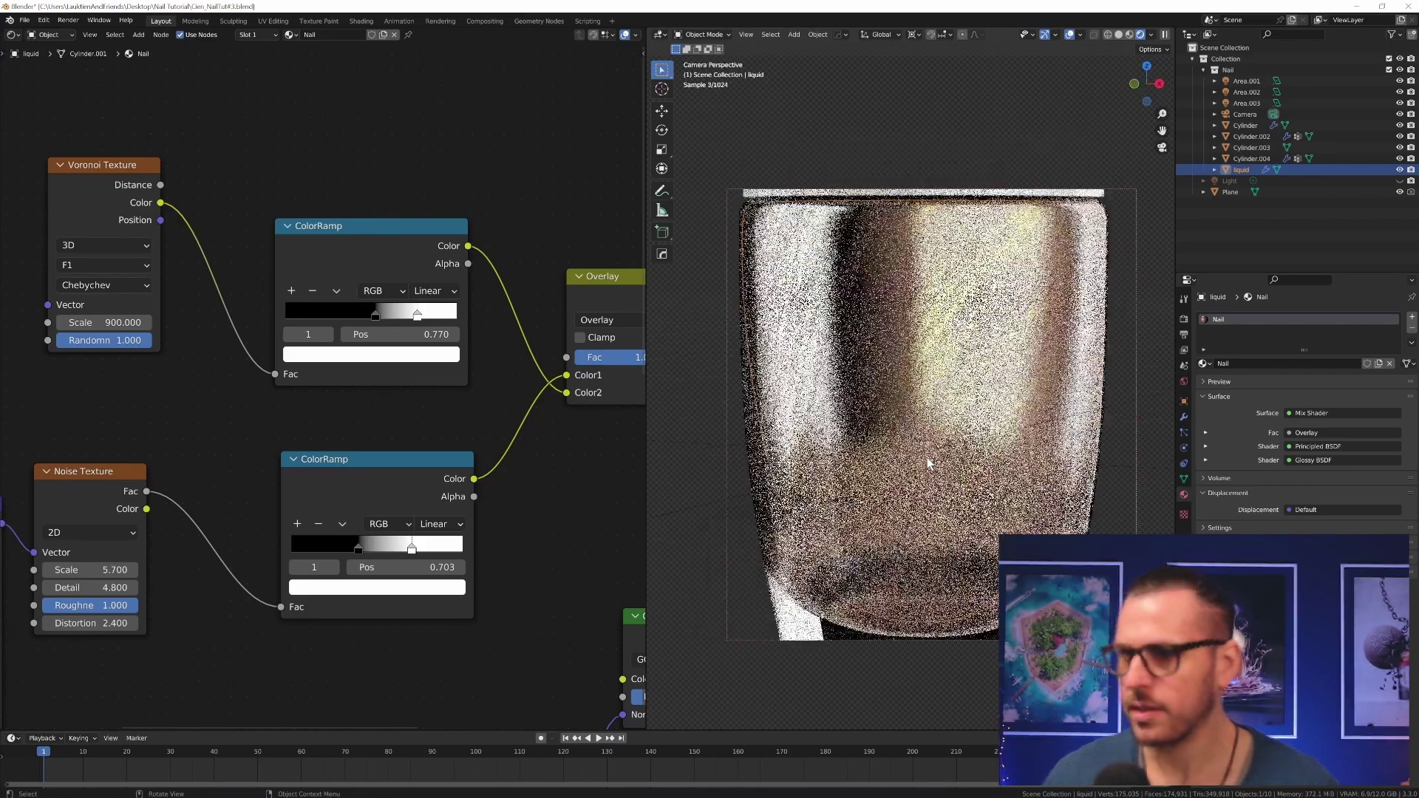
pyautogui.scroll(2, 924, 444)
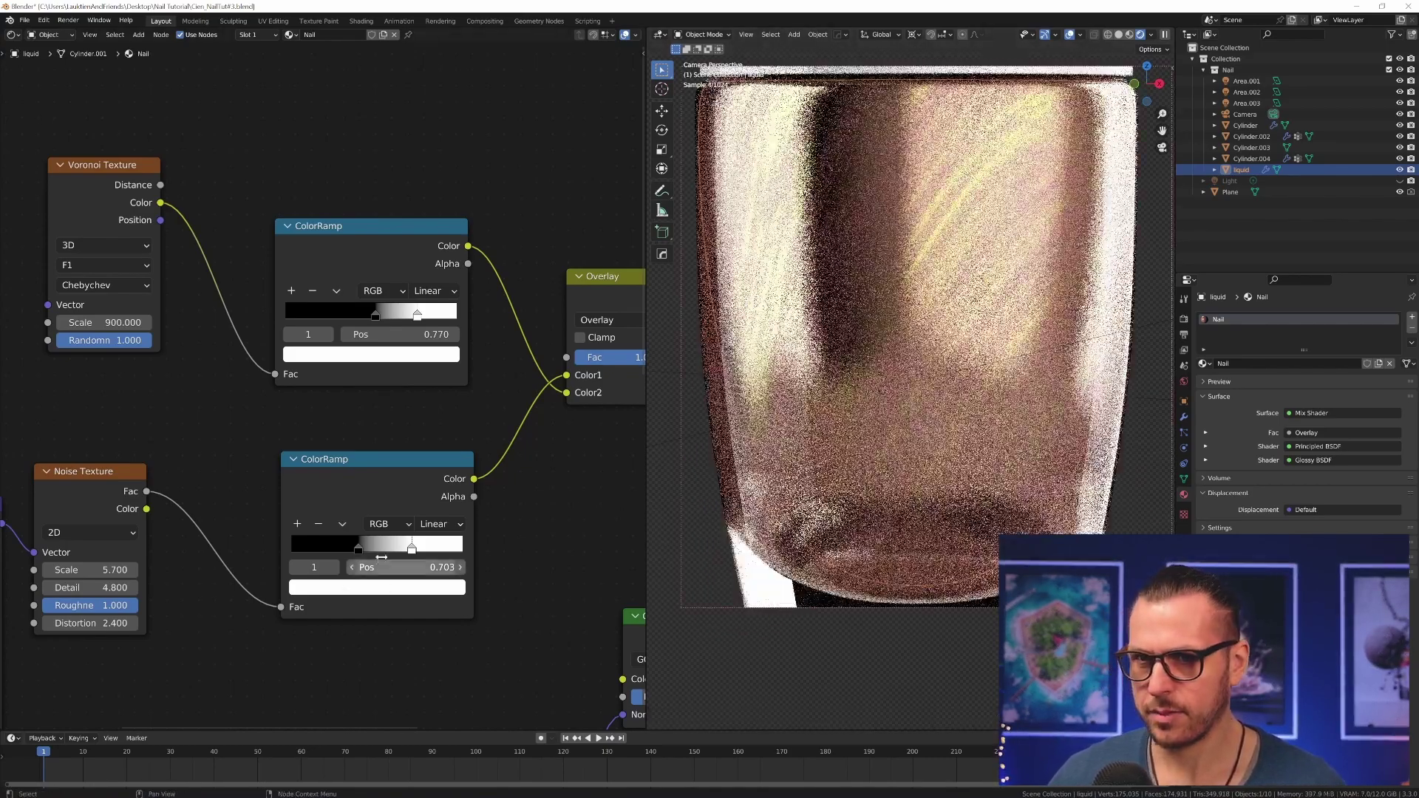
# Step: Set the noise ColorRamp's black stop to 0.445 and offset the Mapping location by 2 m in X and 2.38 m in Y
pyautogui.moveTo(359, 549); pyautogui.dragTo(348, 549)
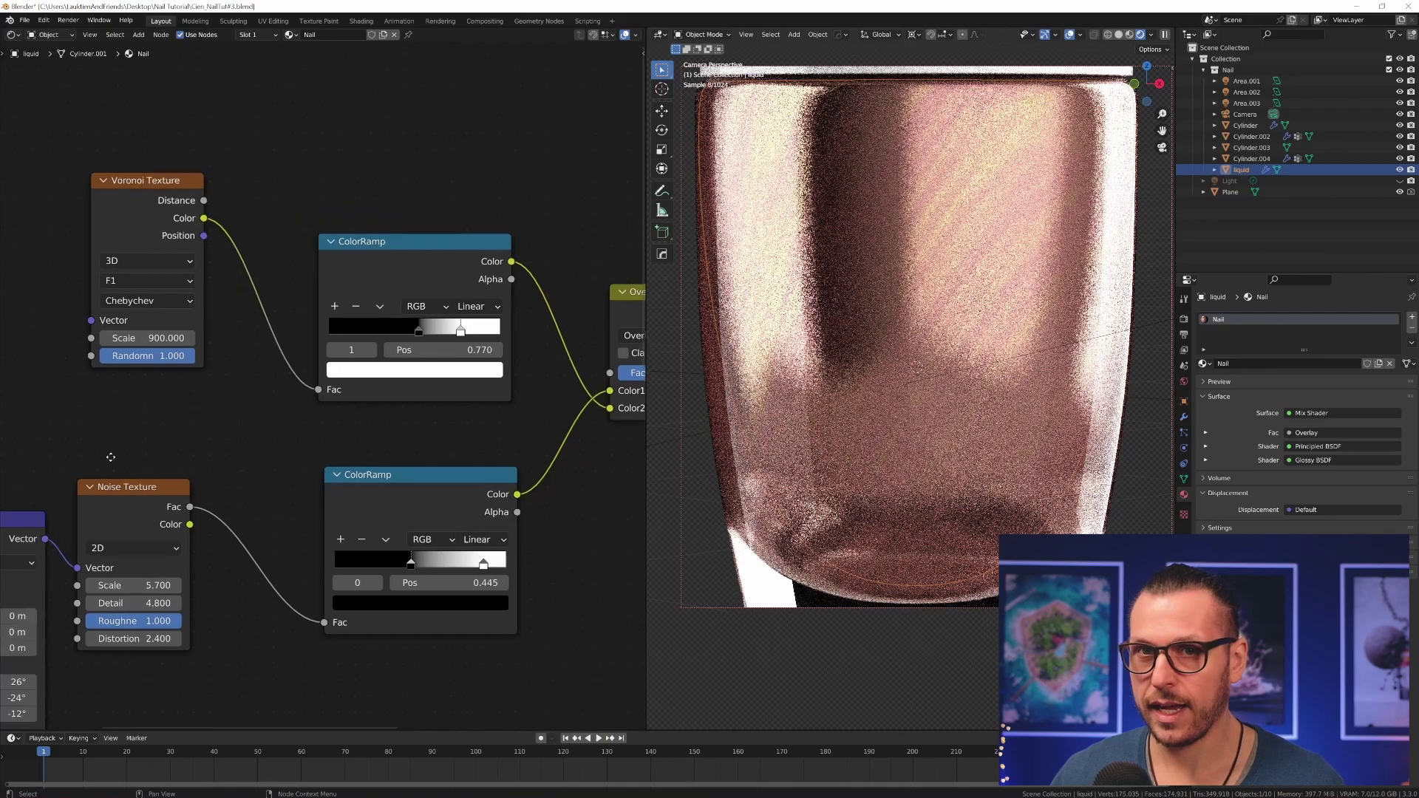
pyautogui.moveTo(110, 457); pyautogui.dragTo(128, 341, button='middle')
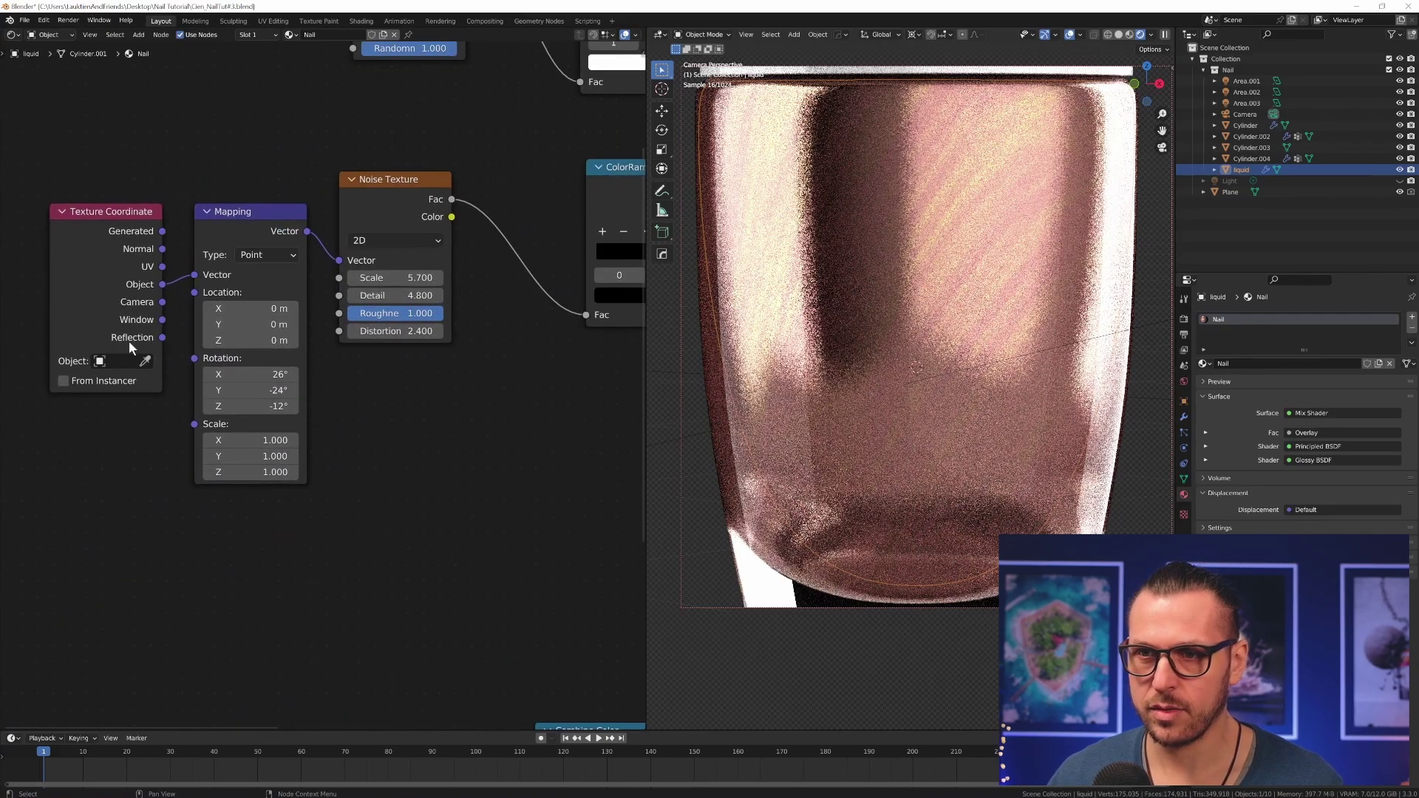
pyautogui.scroll(1, 248, 323)
pyautogui.moveTo(217, 288); pyautogui.dragTo(334, 308)
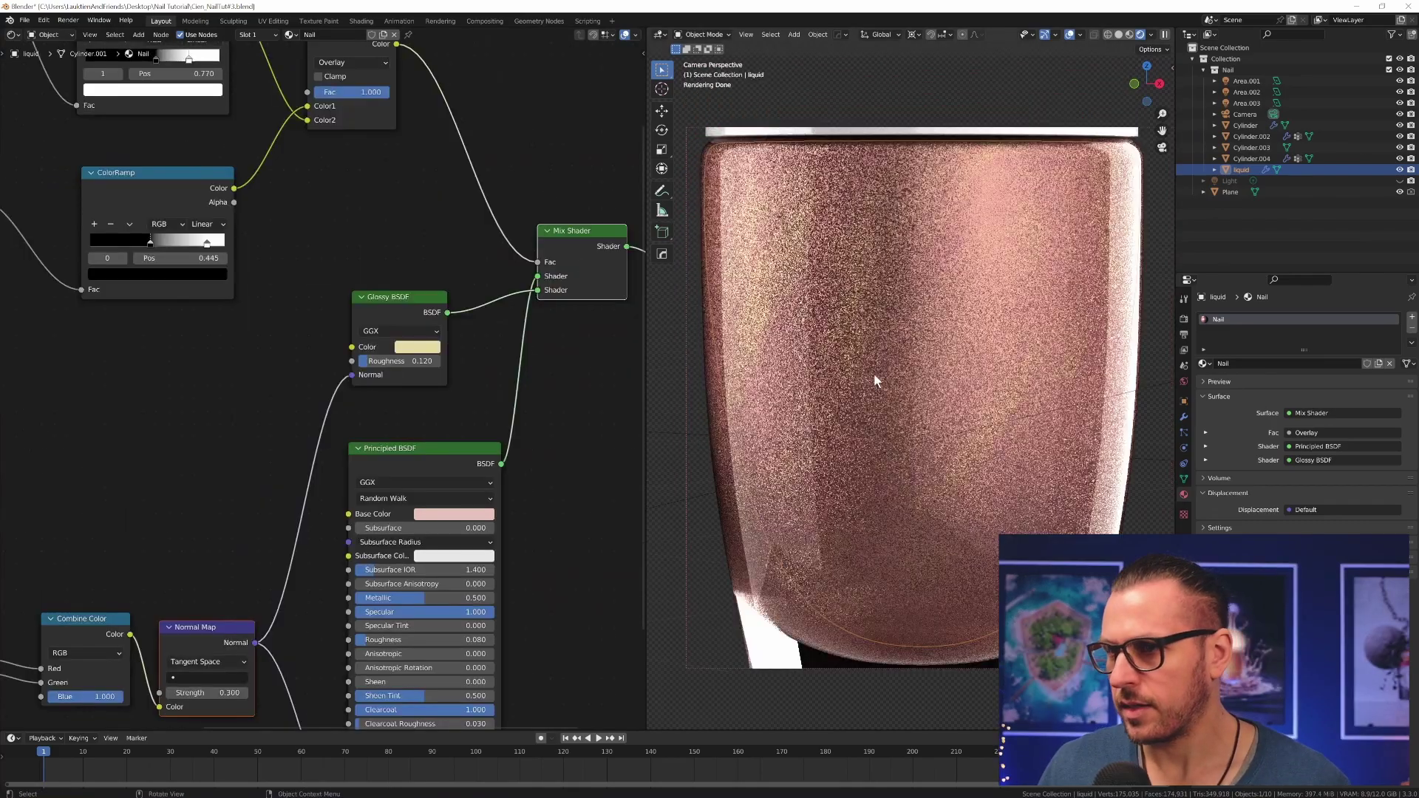
# Step: Deepen the Principled BSDF's pink base color to hue 0.014, saturation 0.532 and value 0.709
pyautogui.moveTo(573, 414); pyautogui.dragTo(587, 326, button='middle')
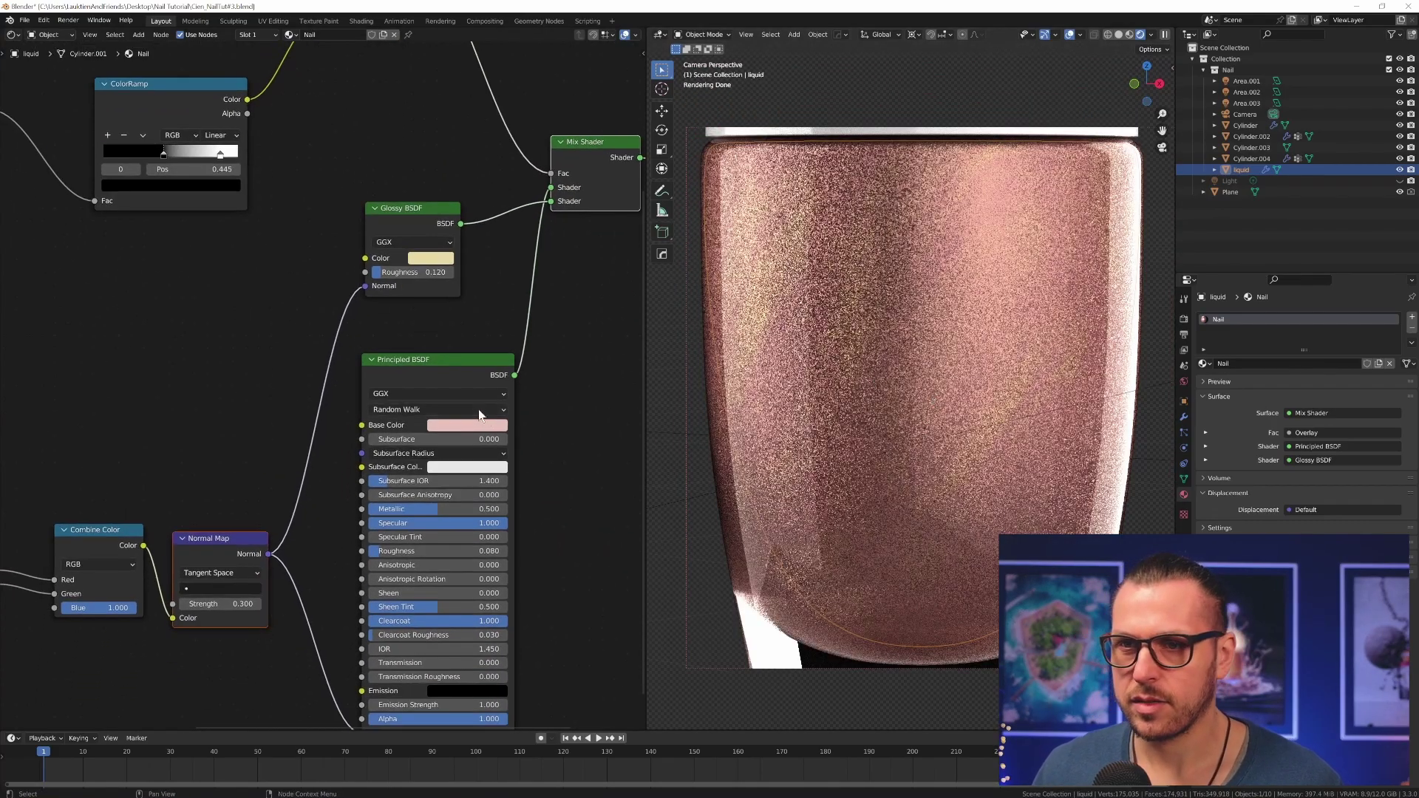
pyautogui.click(487, 431)
pyautogui.click(480, 302)
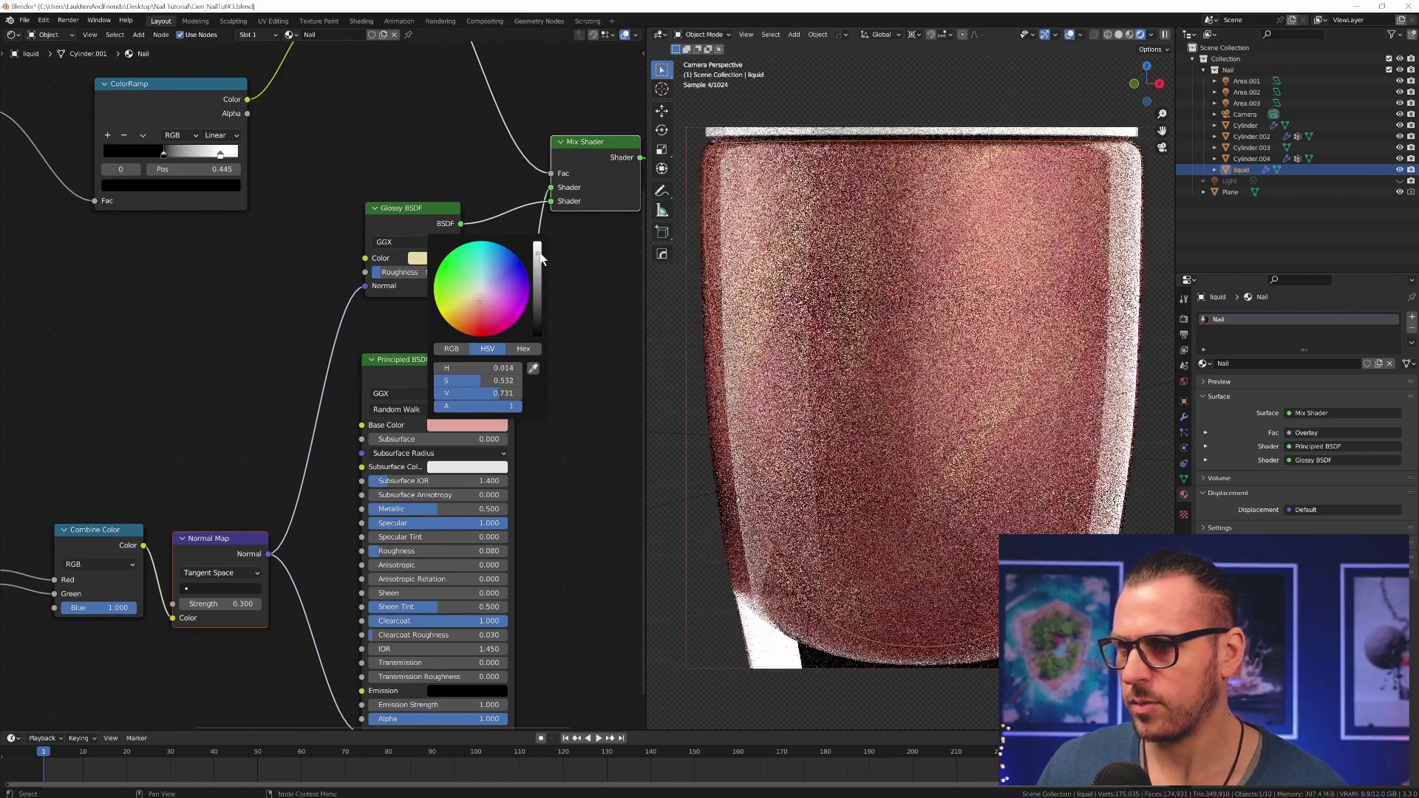
pyautogui.moveTo(540, 252); pyautogui.dragTo(540, 255)
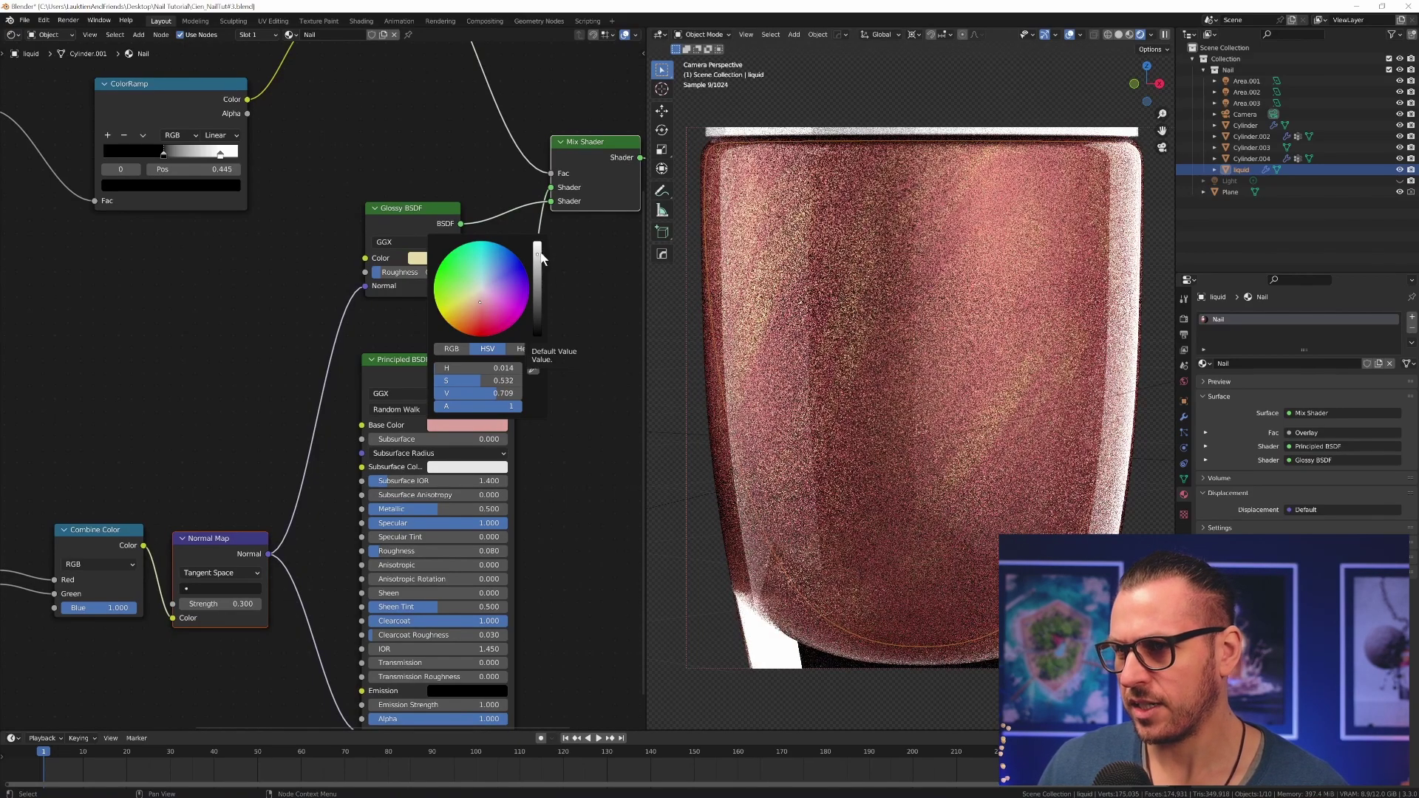
# Step: Brighten the Glossy BSDF's gold color to hue 0.127, saturation 0.540 and value 0.960
pyautogui.moveTo(308, 347); pyautogui.dragTo(333, 440, button='middle')
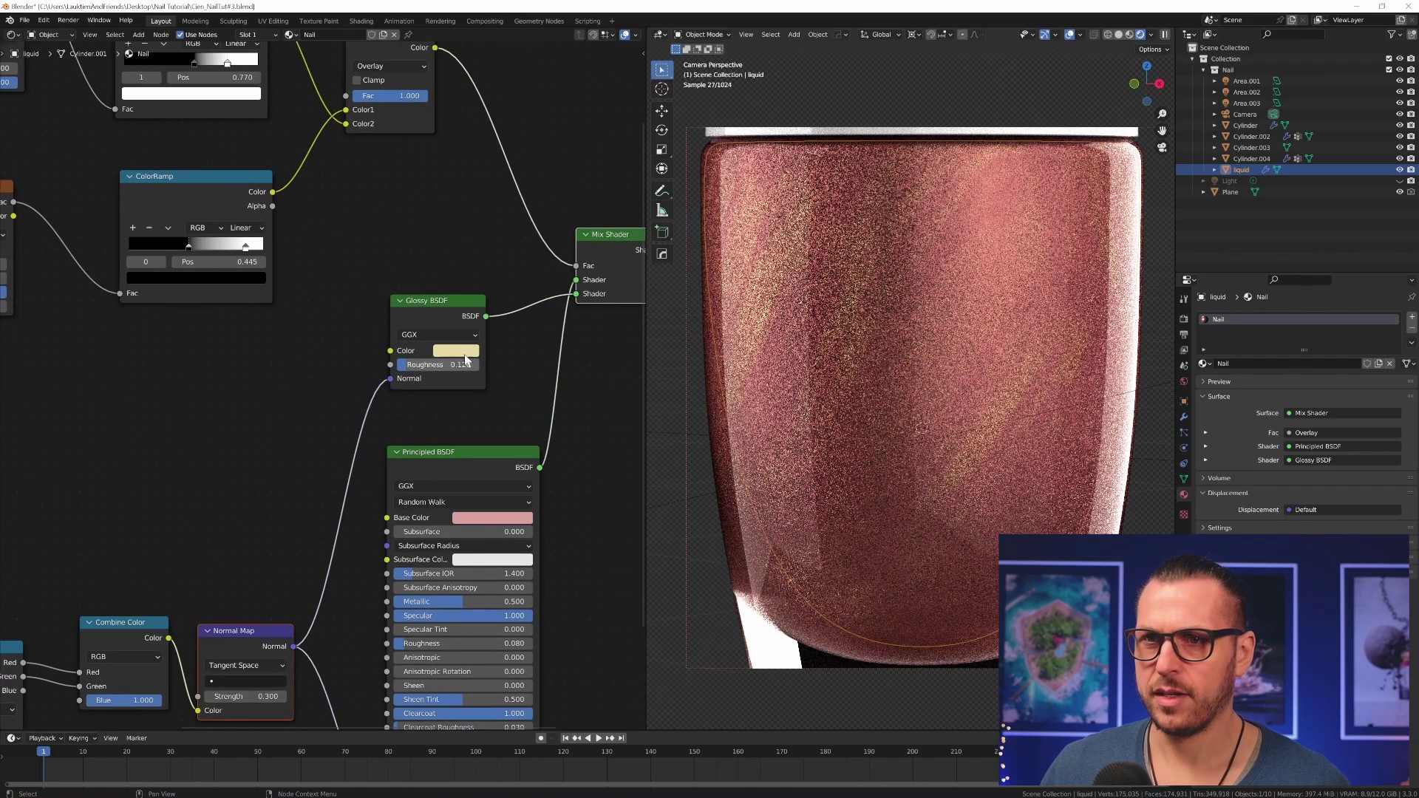
pyautogui.hotkey('ctrl', 'z')
pyautogui.click(470, 351)
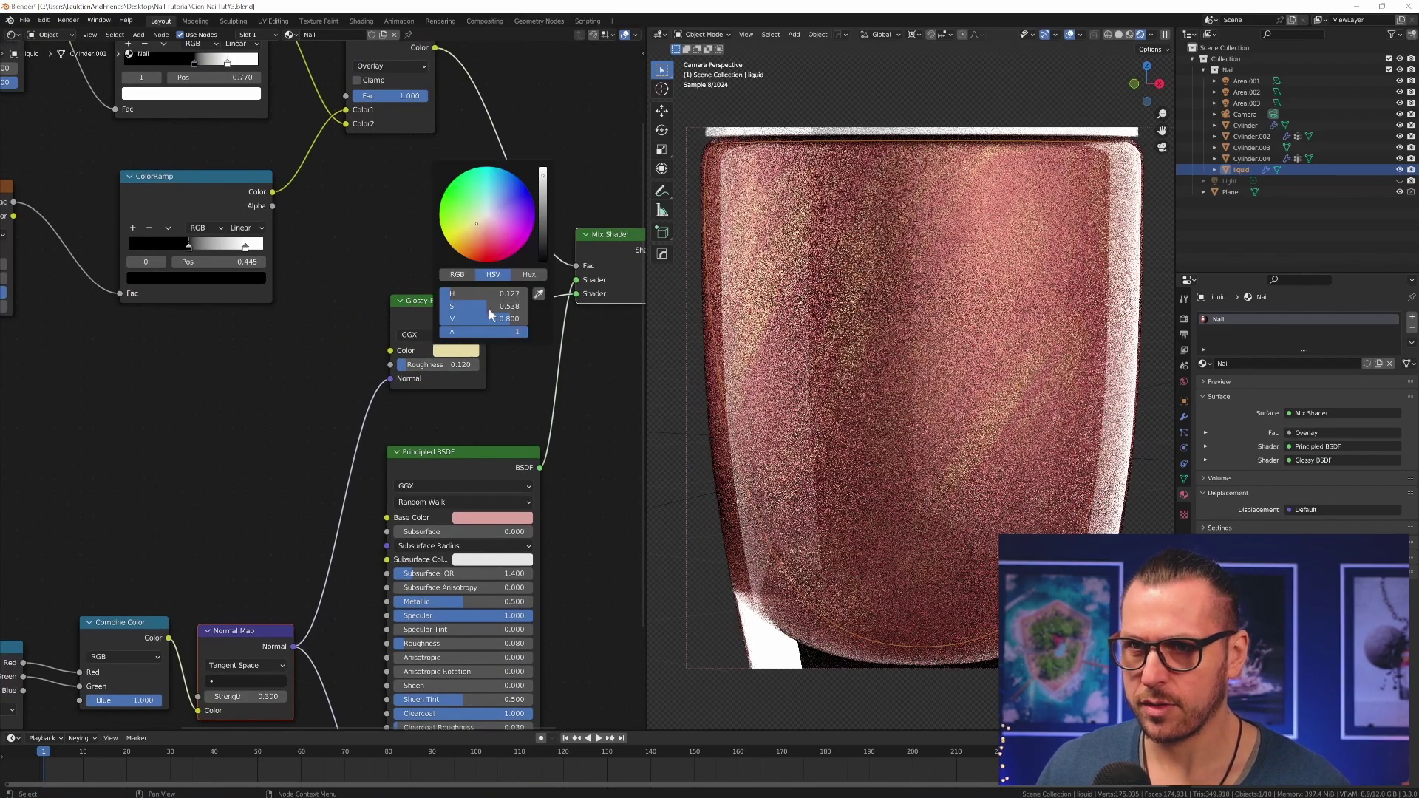
pyautogui.click(544, 176)
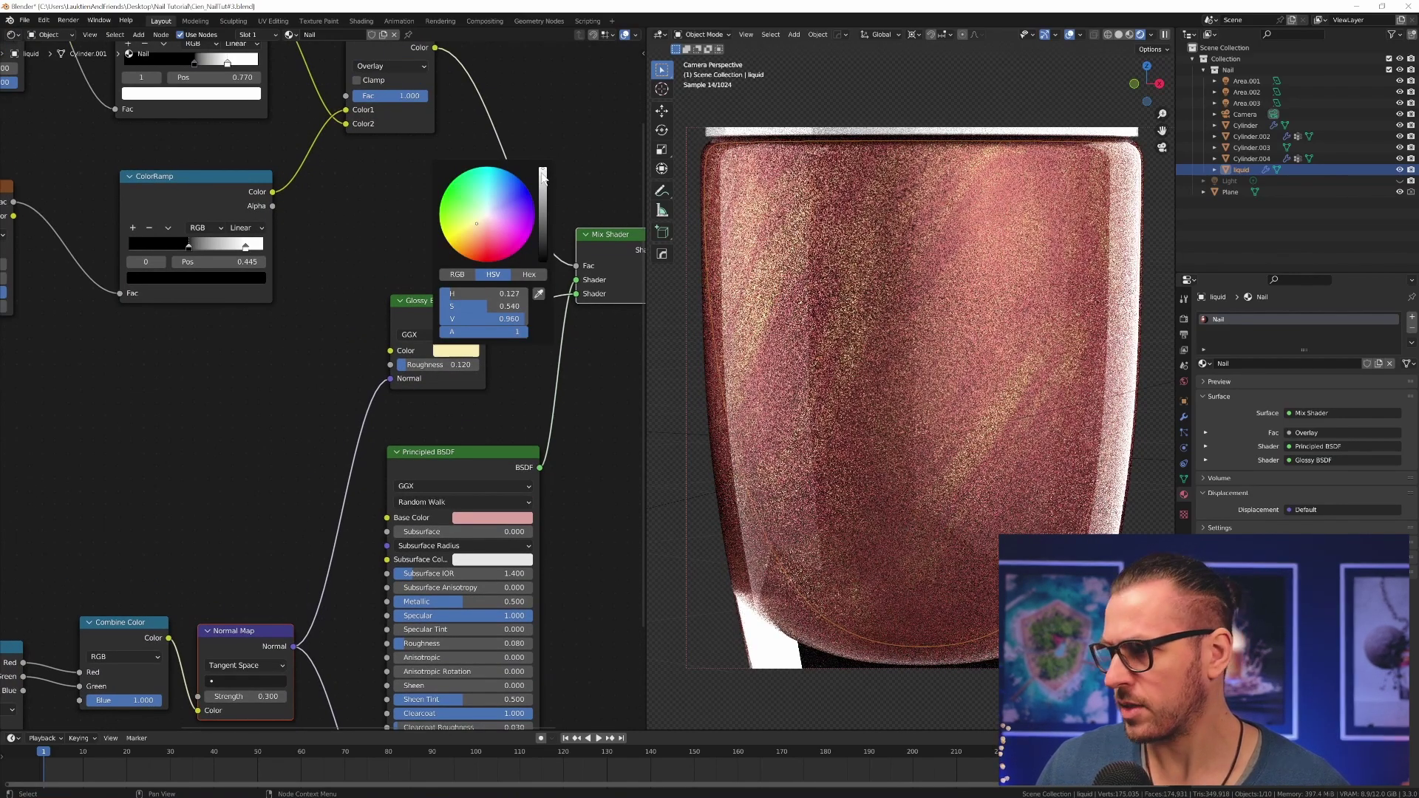
# Step: Try a strength of 0.05 on the Normal Map node and undo the change
pyautogui.scroll(-2, 481, 383)
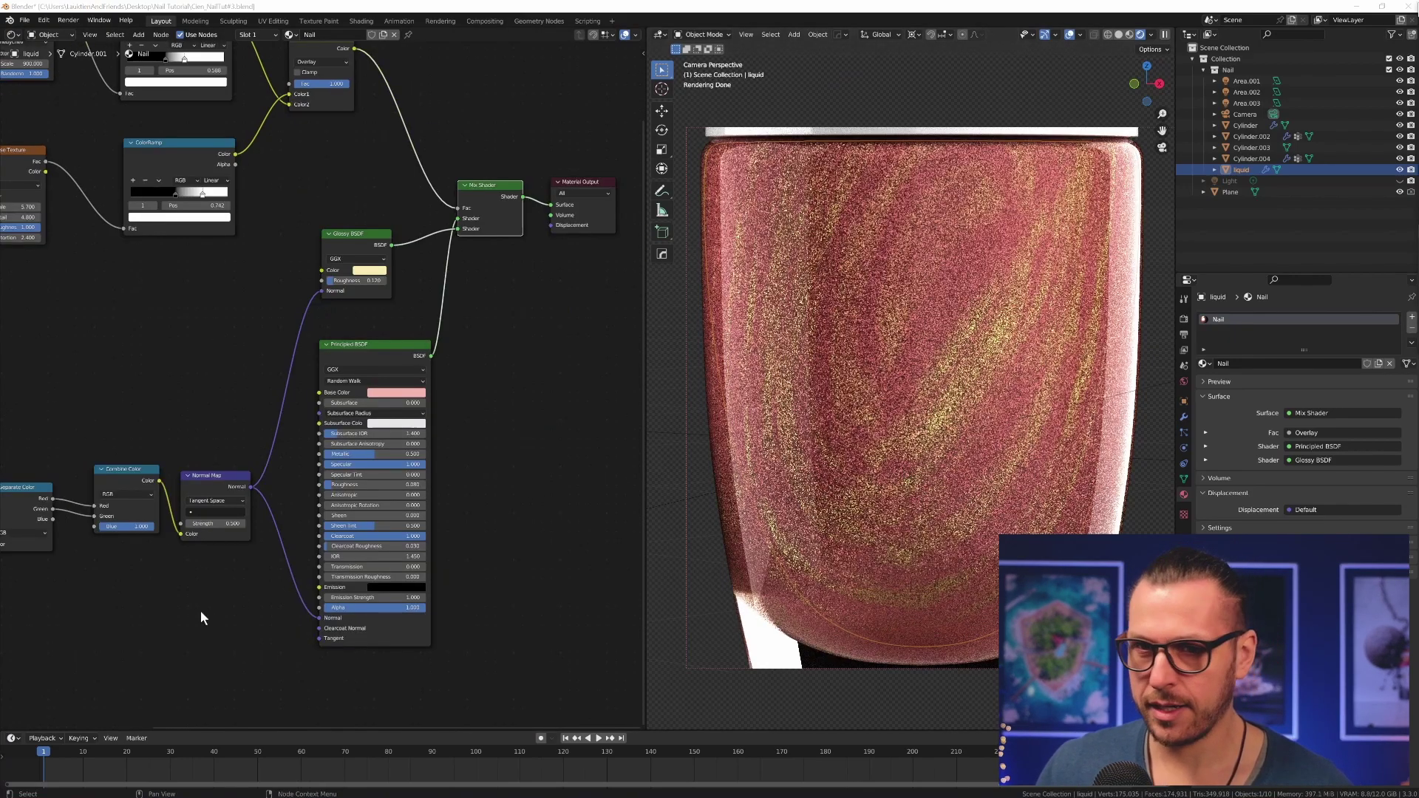
pyautogui.scroll(5, 201, 611)
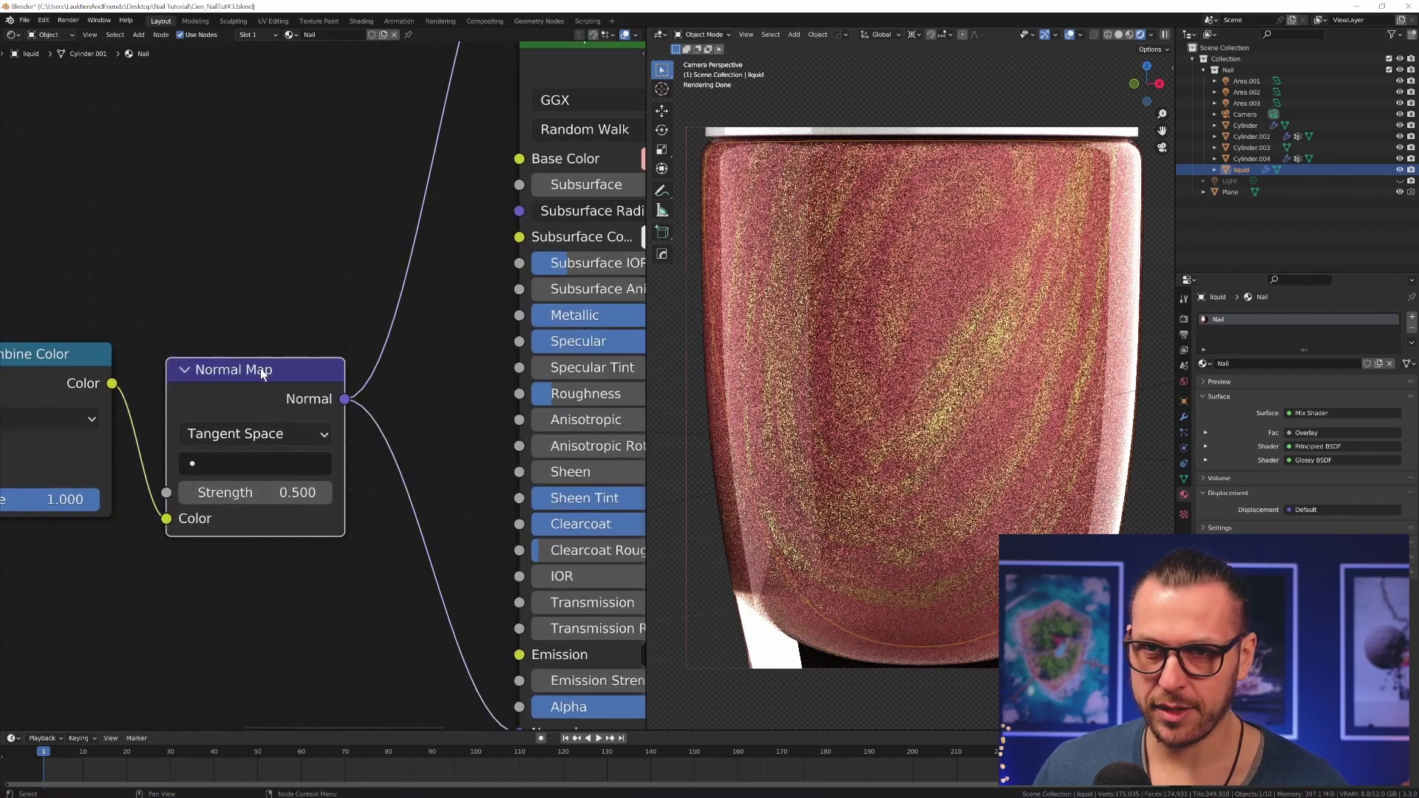
pyautogui.click(256, 497)
pyautogui.click(262, 604)
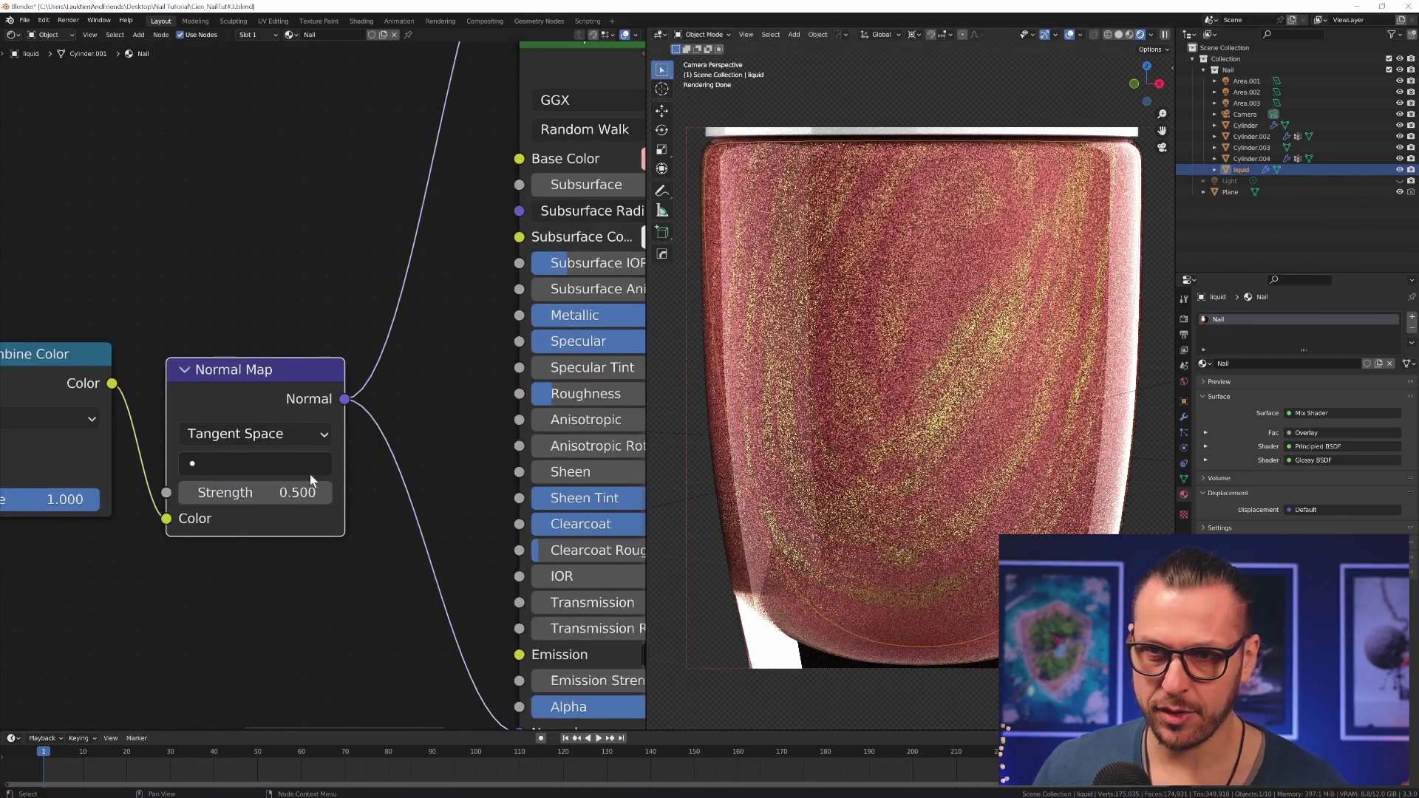
pyautogui.click(255, 501)
pyautogui.write('.0')
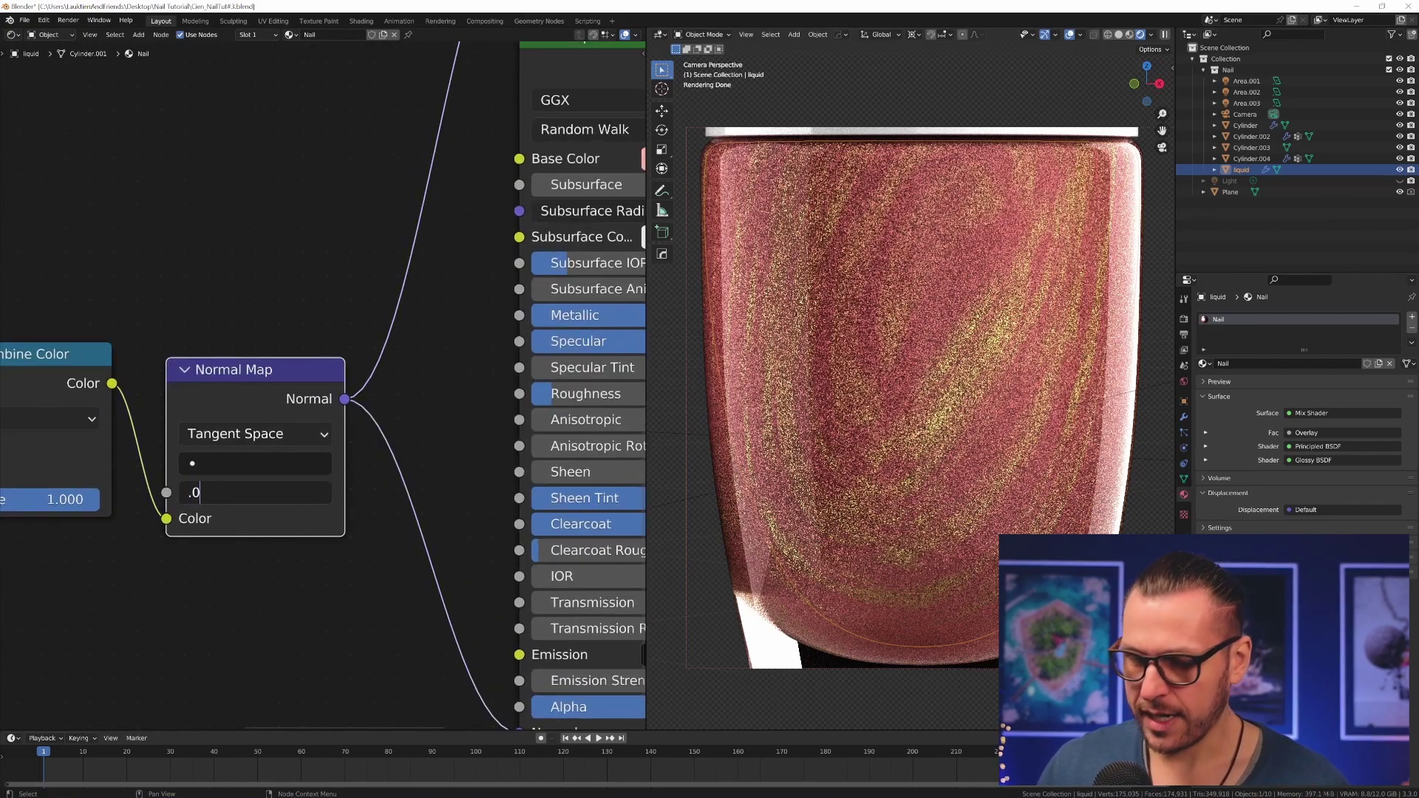
pyautogui.write('5')
pyautogui.press('Return')
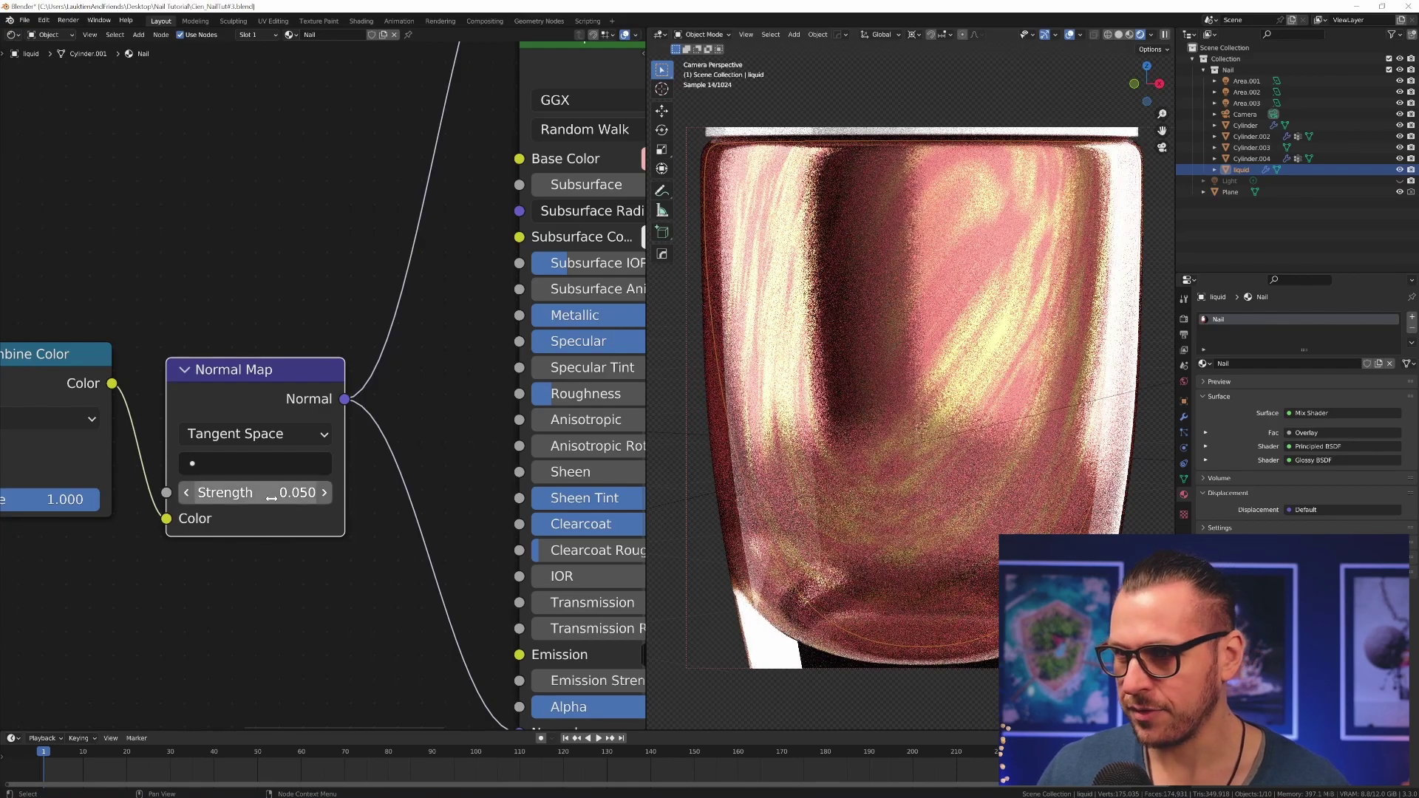
pyautogui.hotkey('ctrl', 'z')
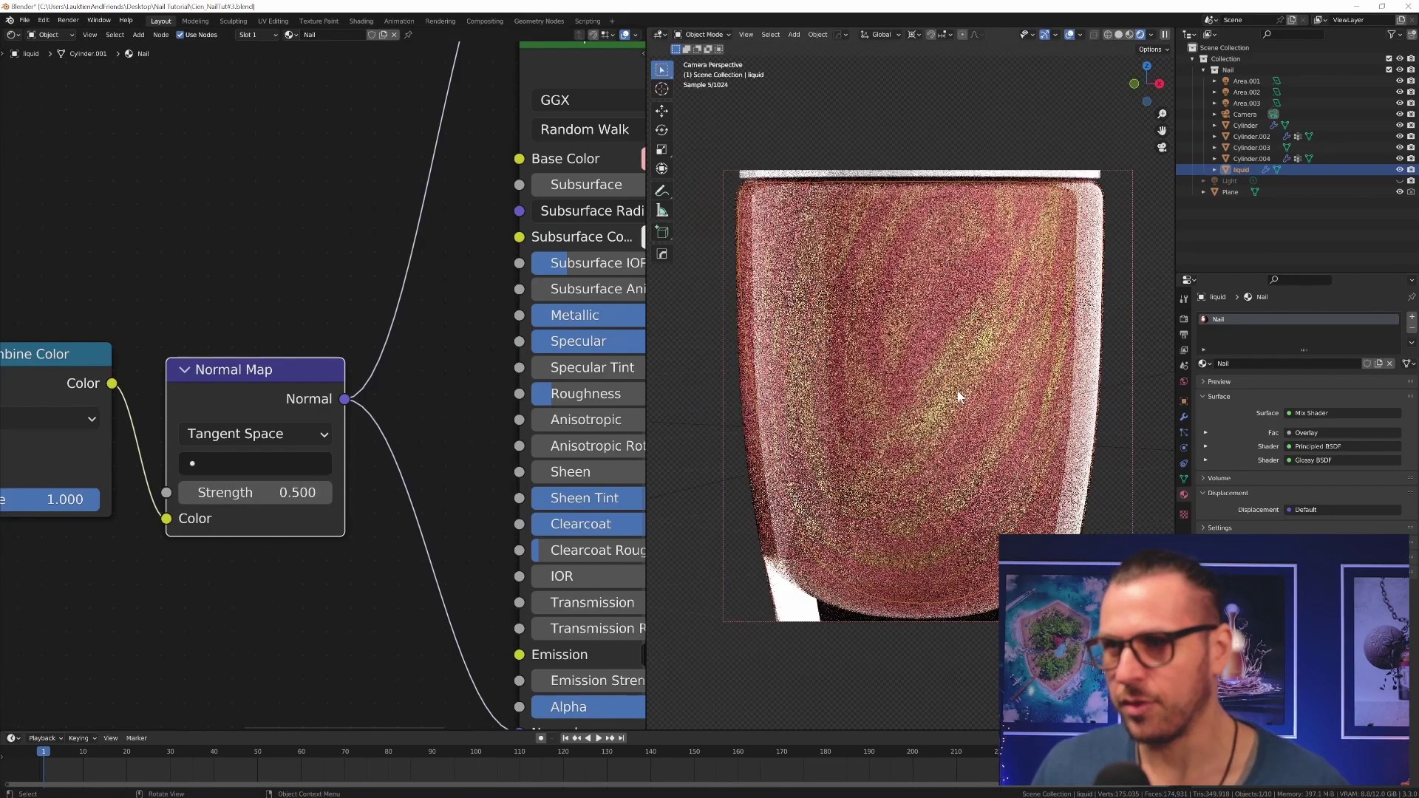
# Step: Place an additional, default Principled BSDF node in the free area above the Mix Shader
pyautogui.scroll(-3, 956, 384)
pyautogui.scroll(-2, 934, 381)
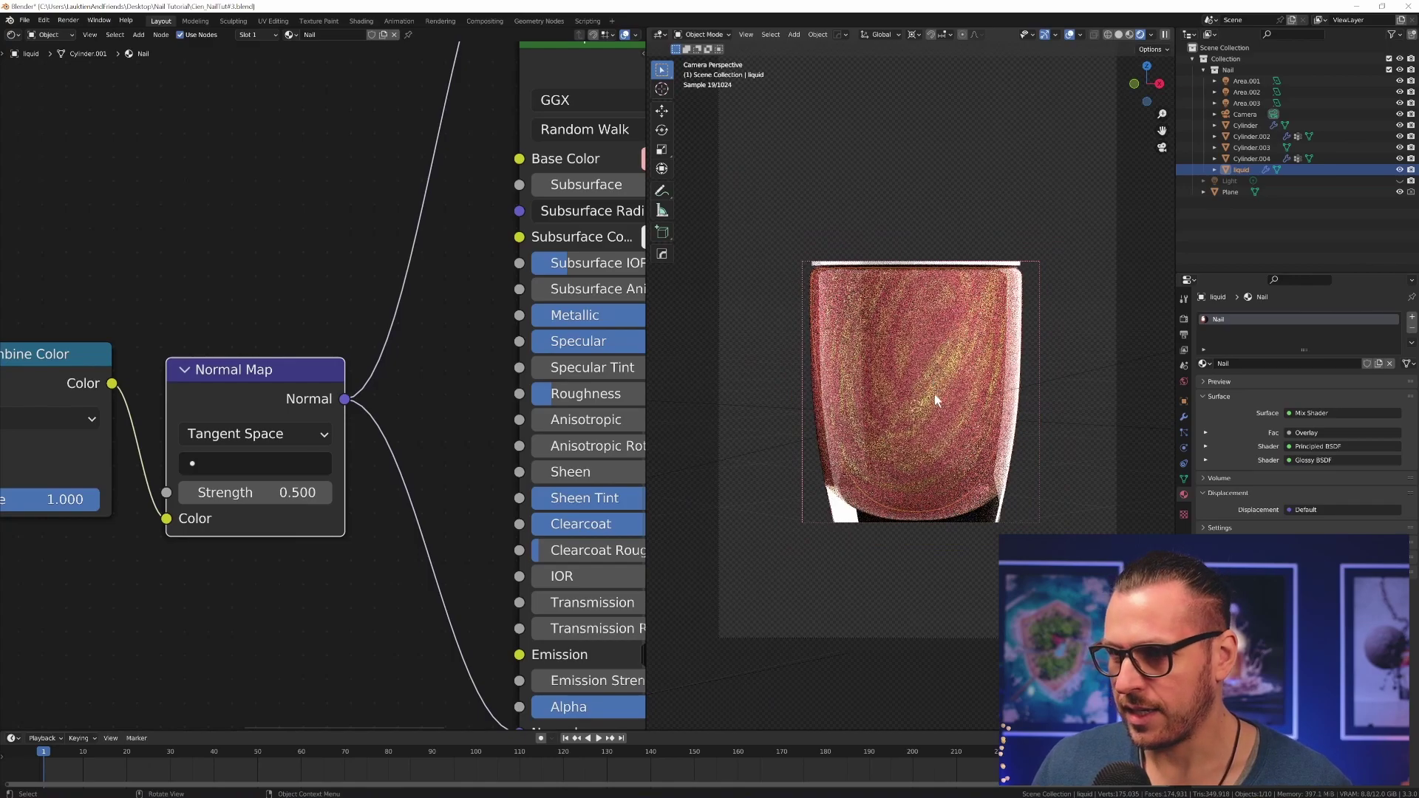
pyautogui.scroll(-1, 935, 399)
pyautogui.scroll(3, 937, 406)
pyautogui.scroll(-5, 304, 440)
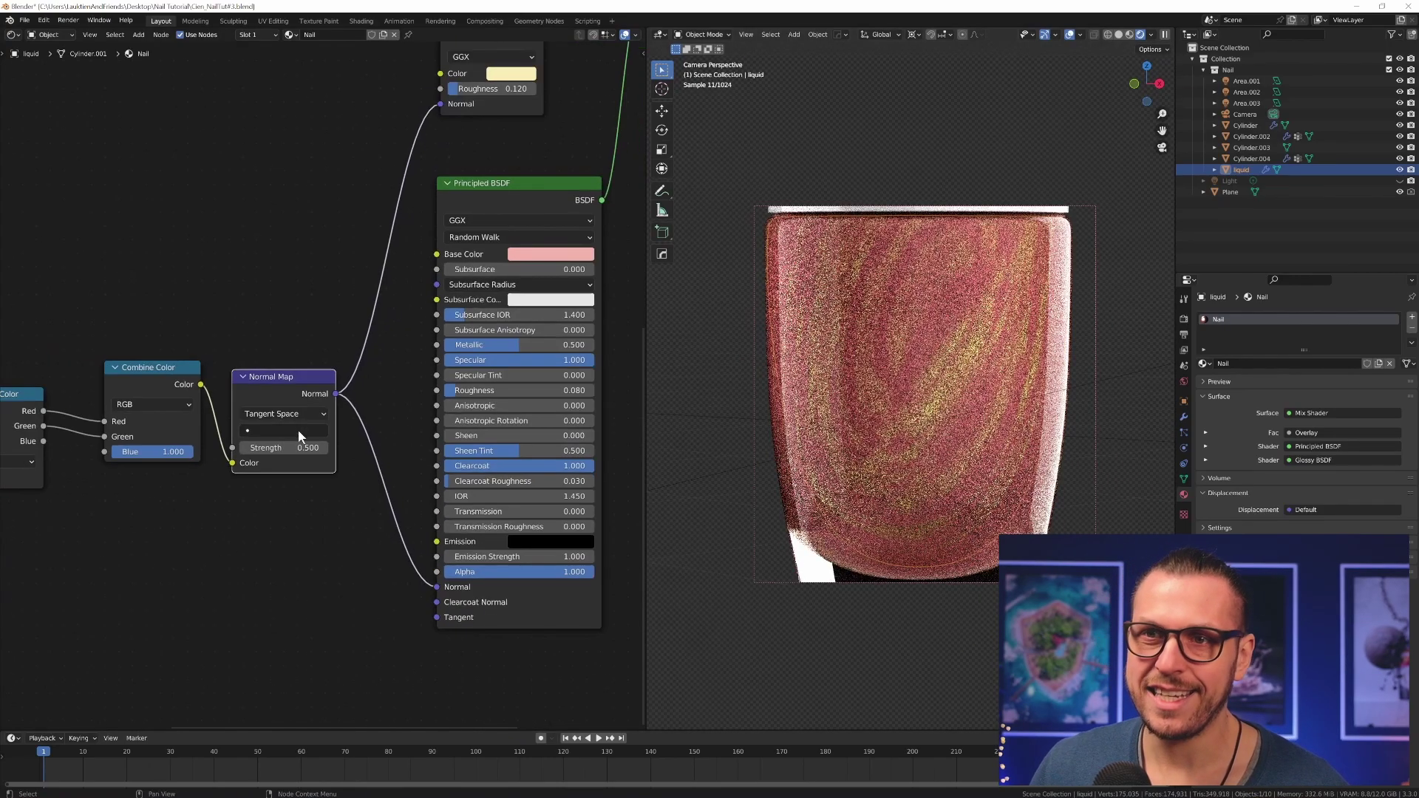
pyautogui.moveTo(405, 383); pyautogui.dragTo(441, 448, button='middle')
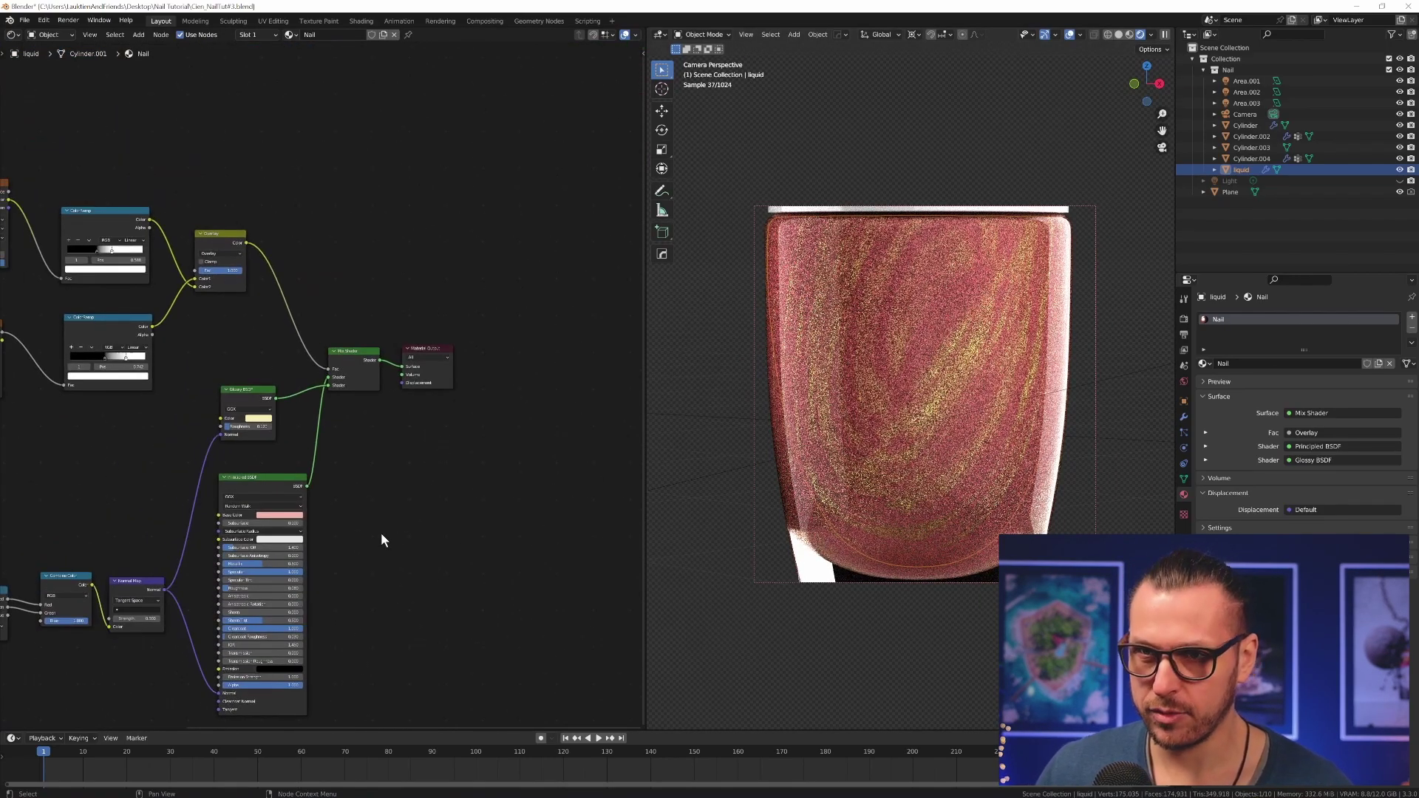
pyautogui.moveTo(411, 498); pyautogui.dragTo(483, 520, button='middle')
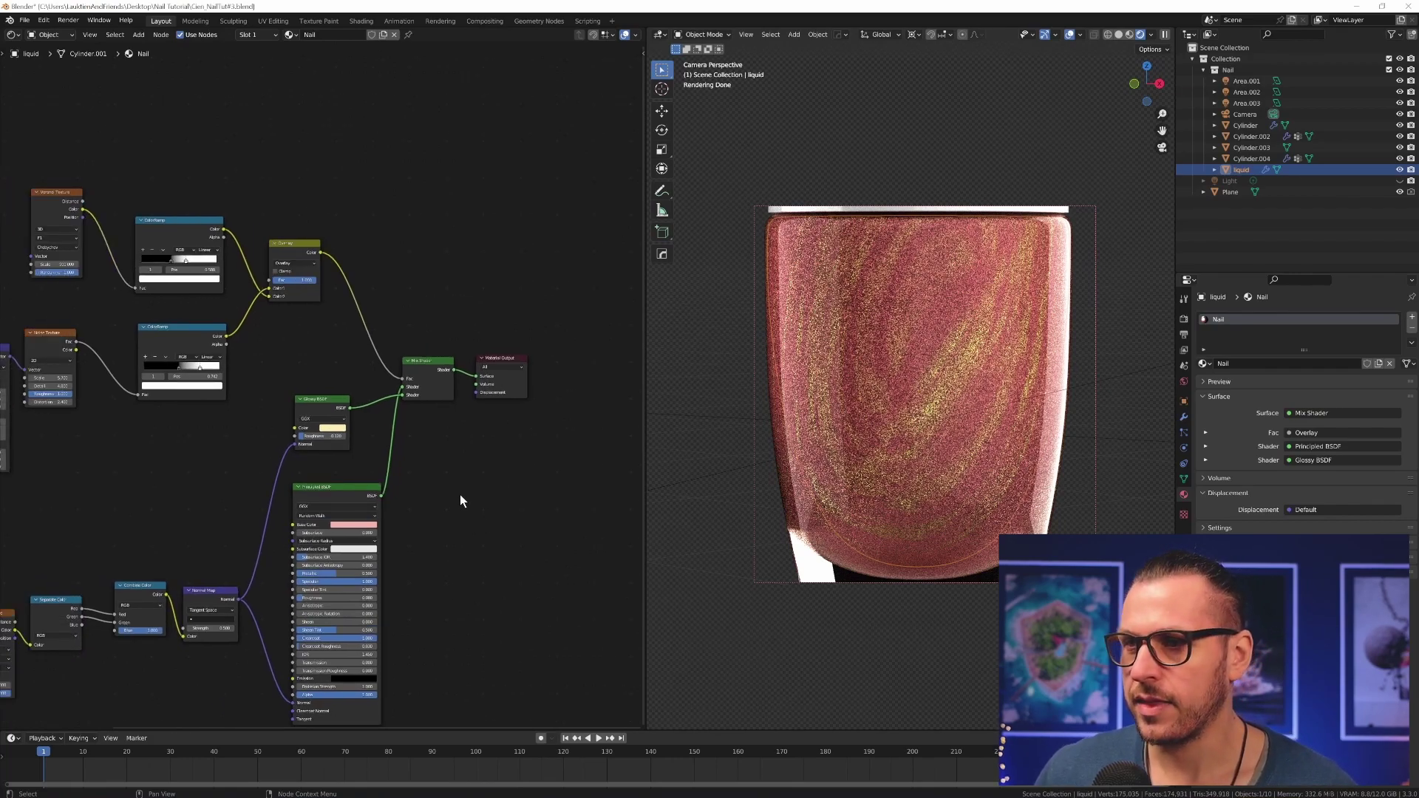
pyautogui.click(362, 502)
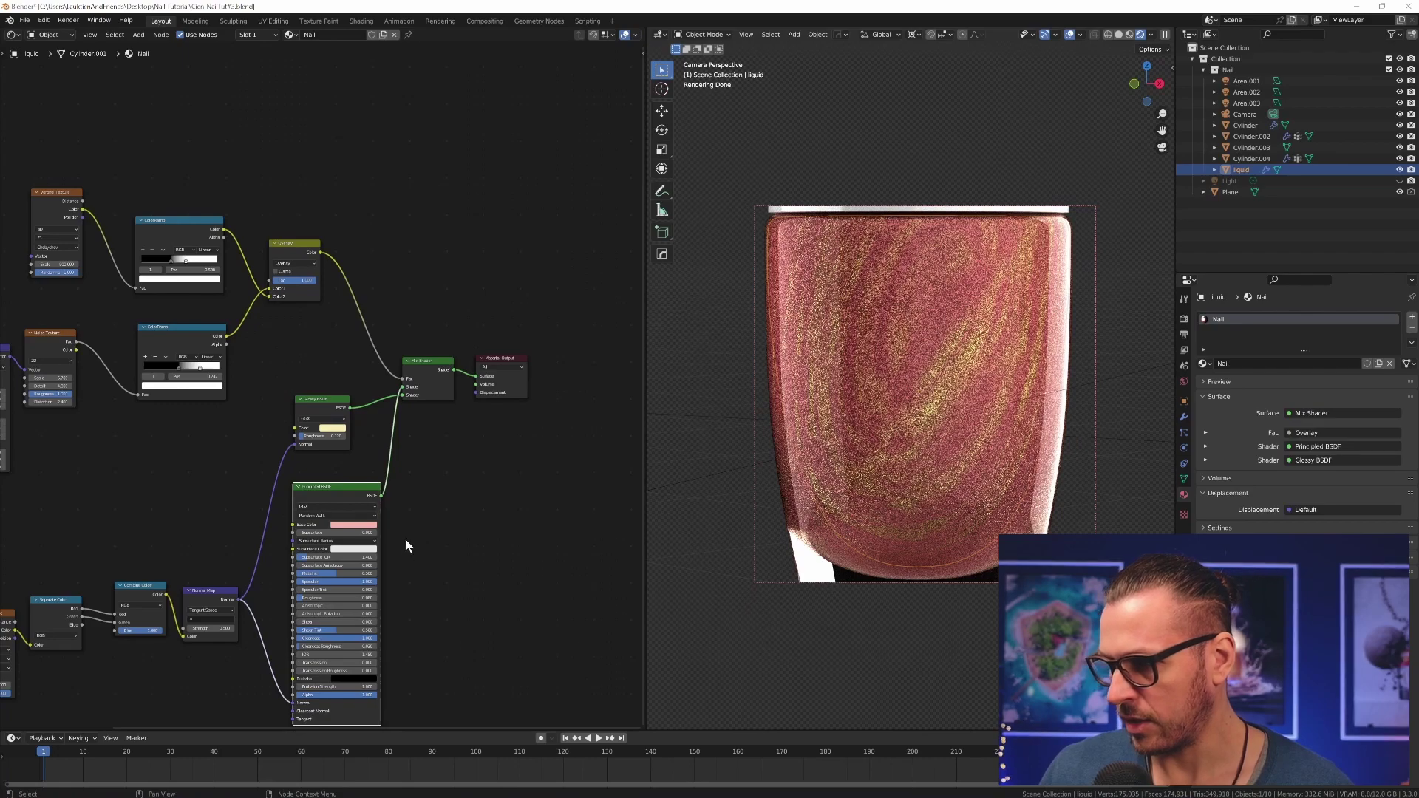
pyautogui.hotkey('shift', 'd')
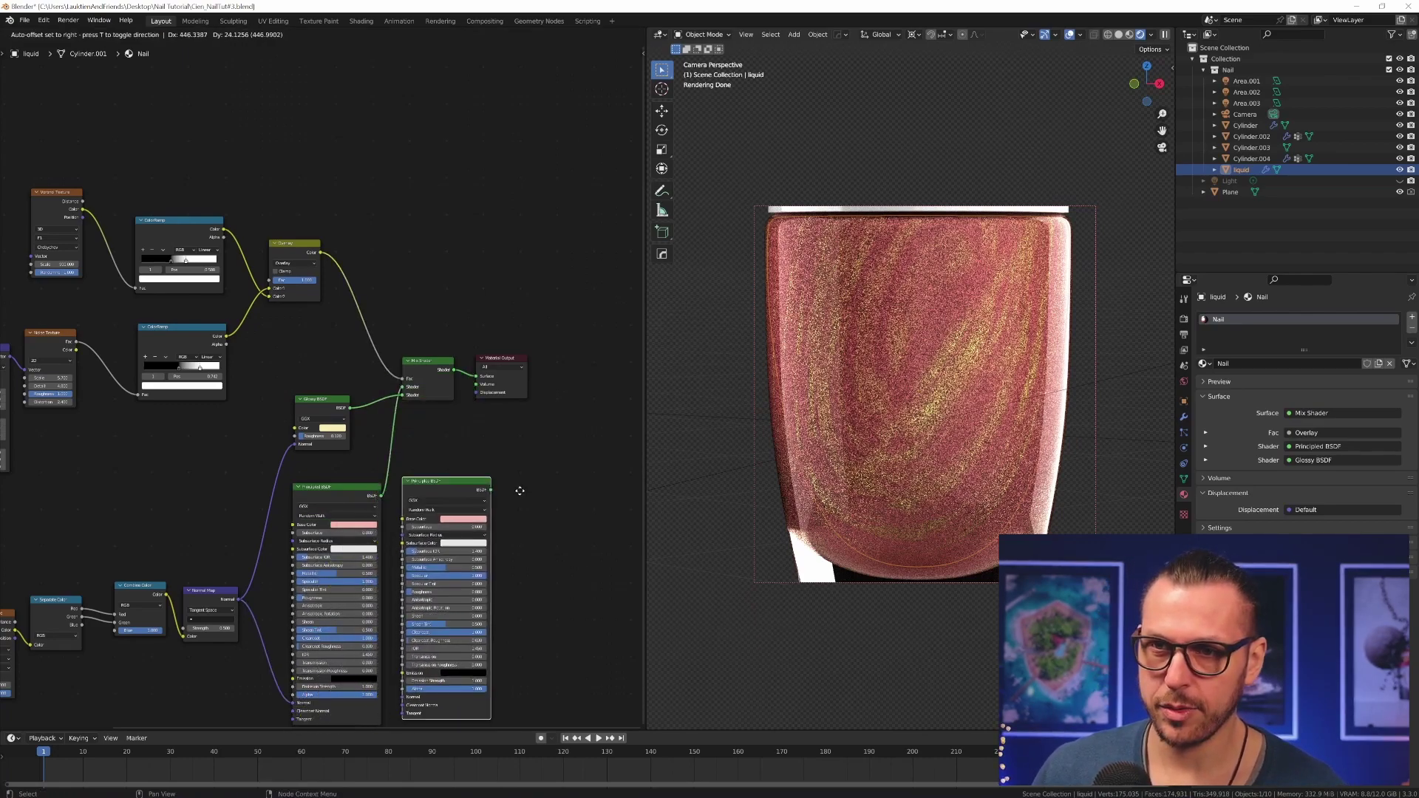
pyautogui.click(380, 218)
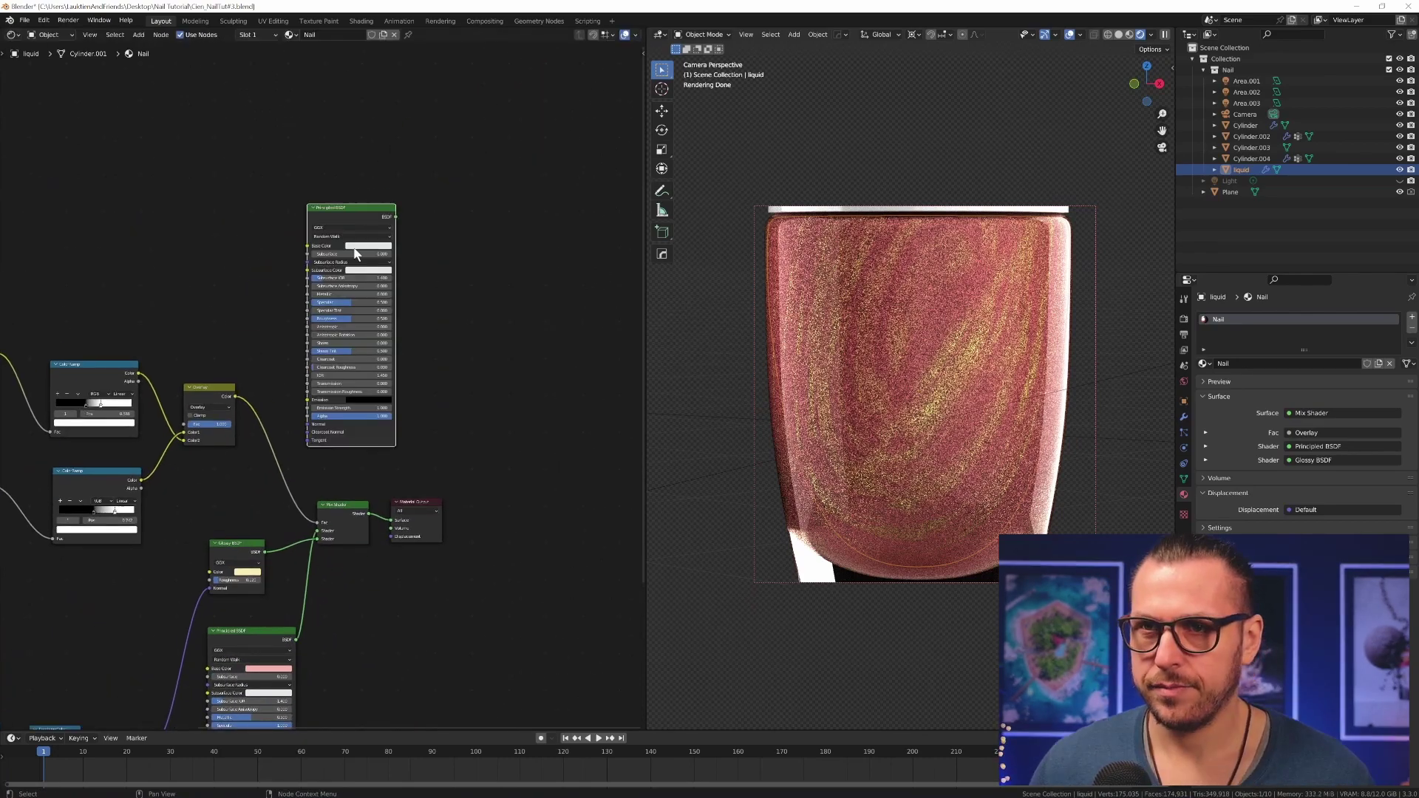
# Step: Give the new Principled BSDF a light green base color, full metallic and a low roughness
pyautogui.click(364, 246)
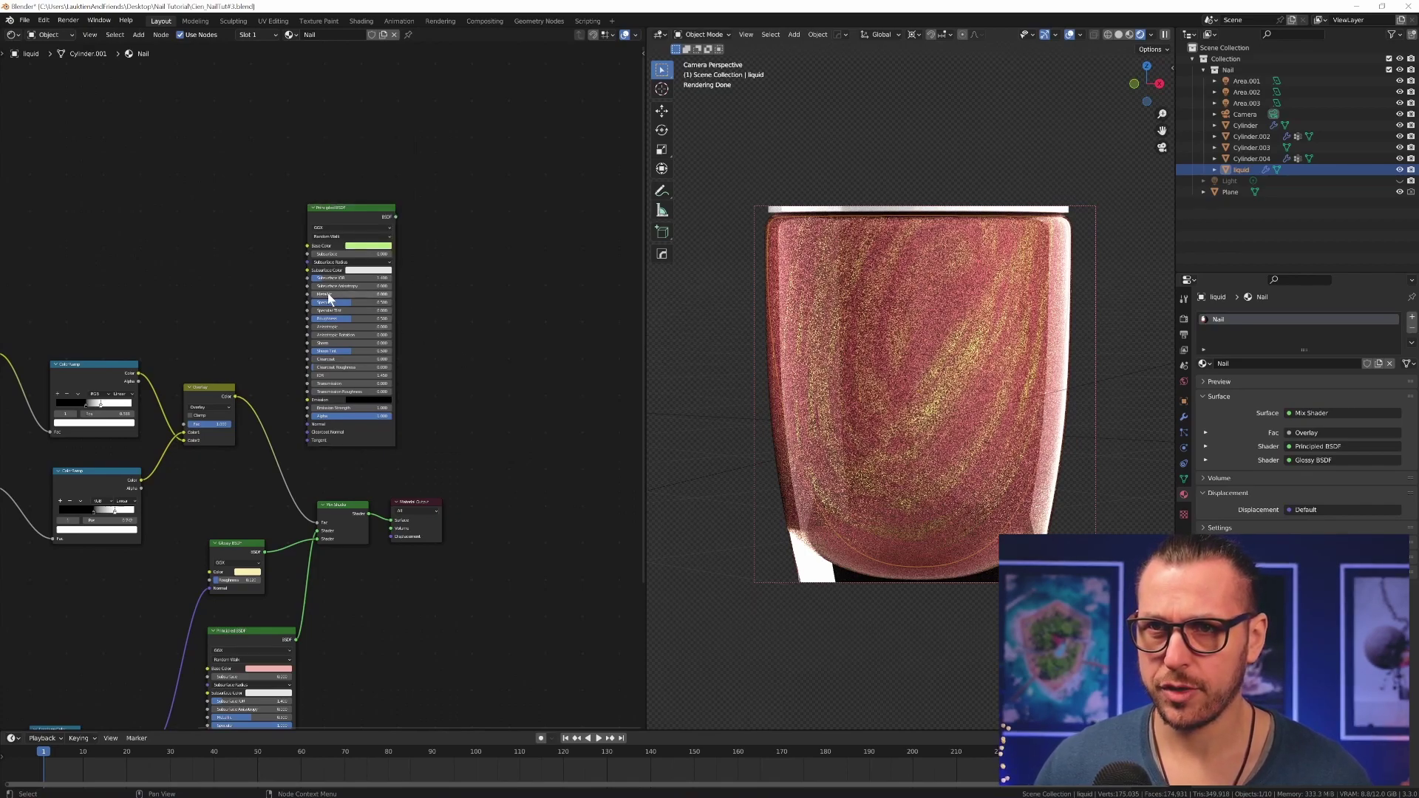
pyautogui.press('Return')
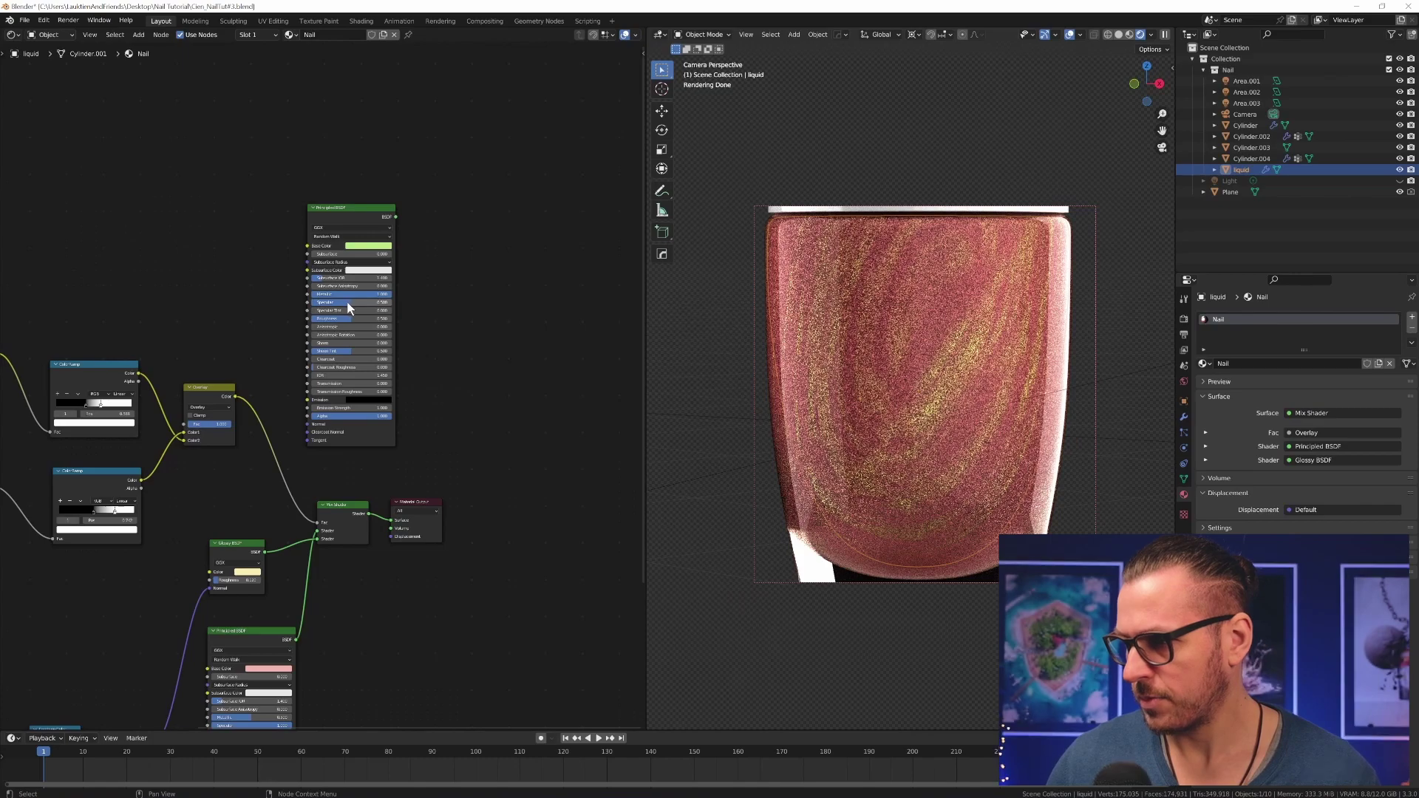
pyautogui.press('Return')
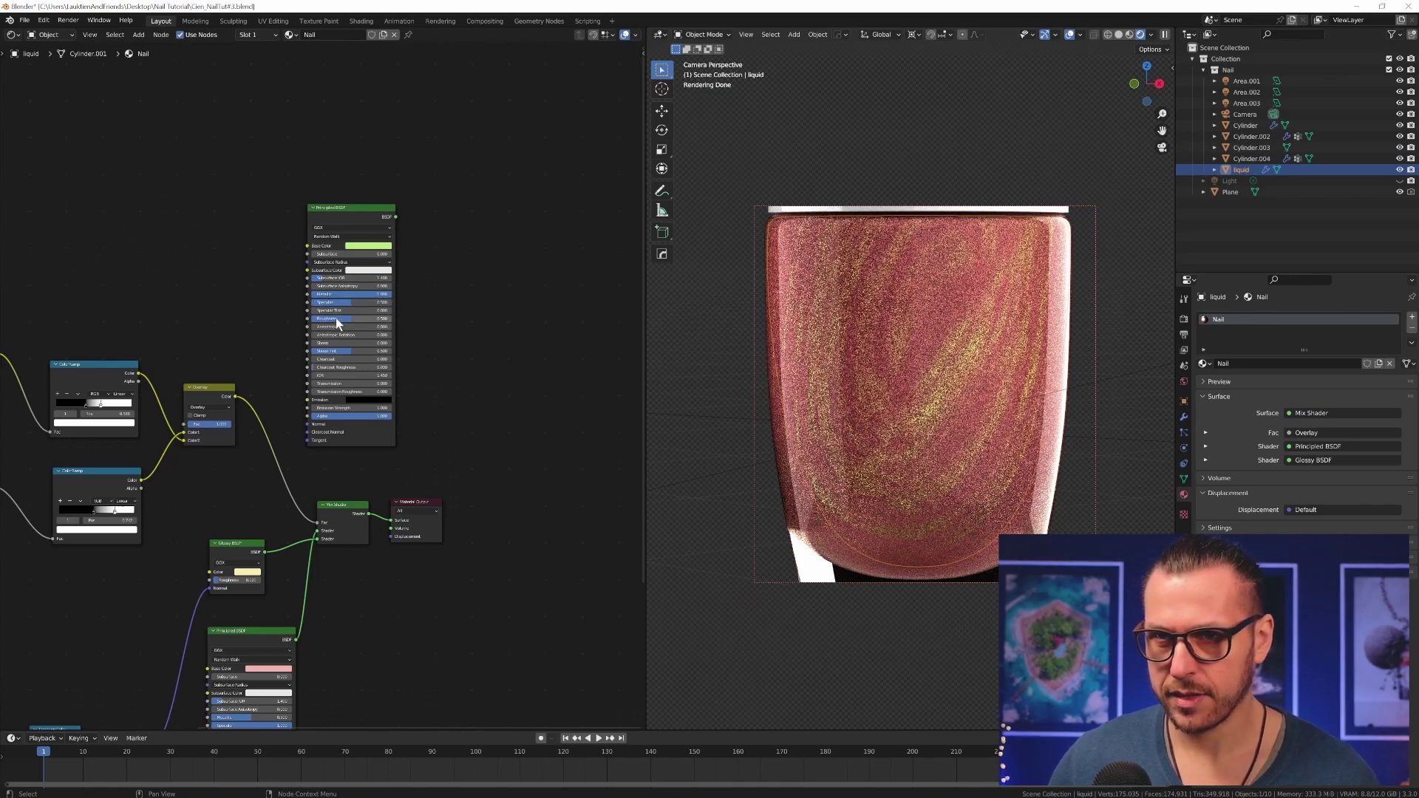
pyautogui.moveTo(336, 317); pyautogui.dragTo(308, 318)
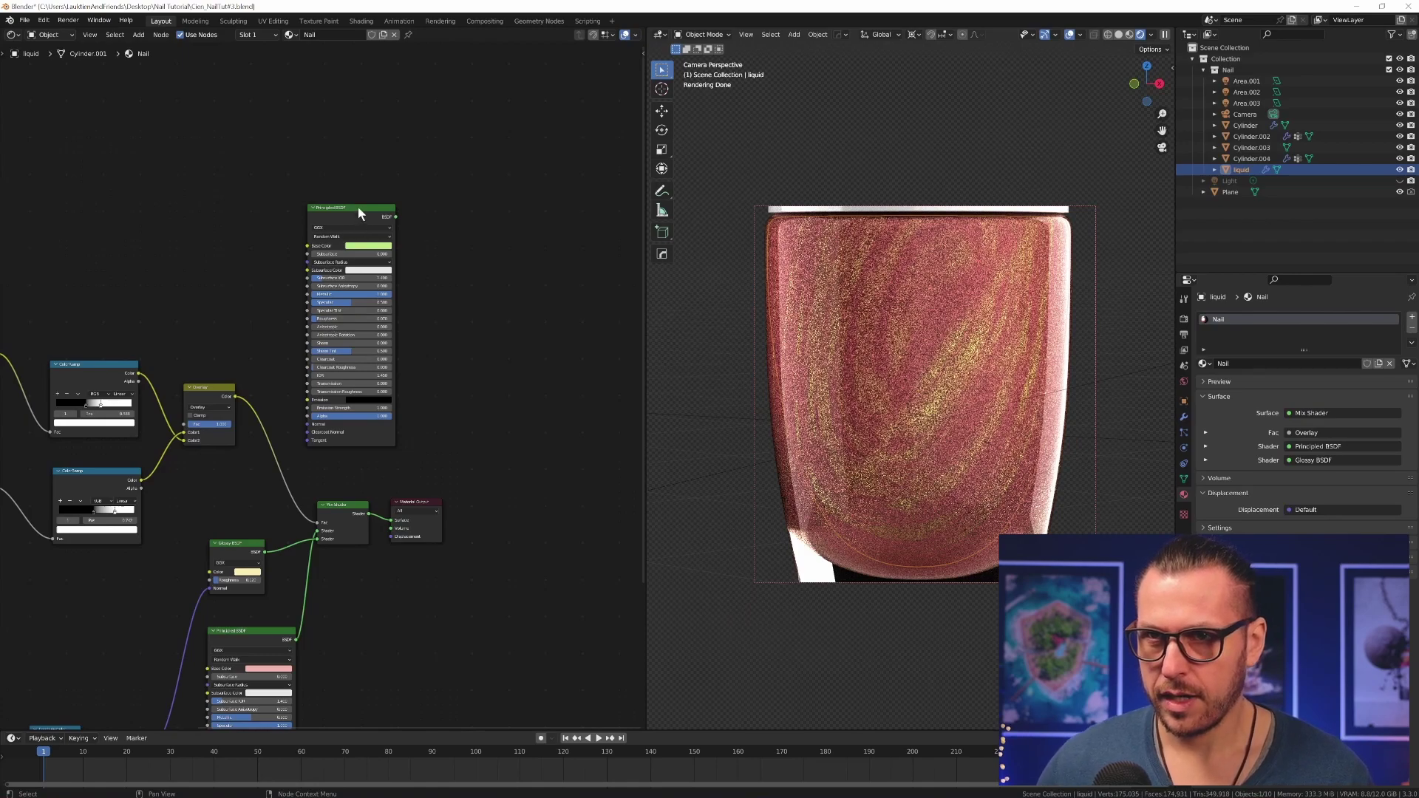
# Step: Combine the green Principled BSDF with the existing Mix Shader through a second Mix Shader feeding the material output
pyautogui.moveTo(358, 207); pyautogui.dragTo(386, 191)
pyautogui.keyDown('ctrl'); pyautogui.keyDown('shift'); pyautogui.moveTo(397, 324); pyautogui.dragTo(336, 512, button='right'); pyautogui.keyUp('shift'); pyautogui.keyUp('ctrl')
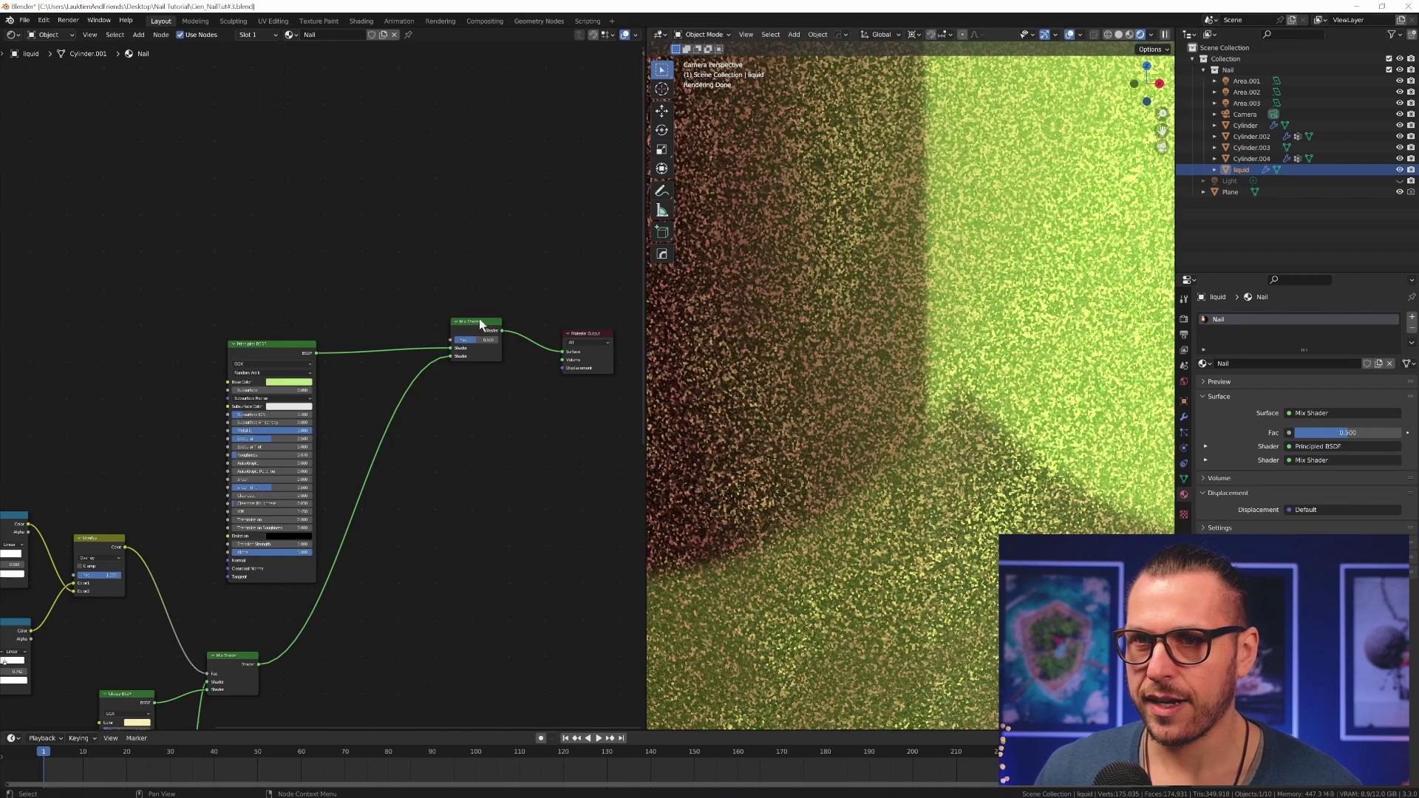
pyautogui.moveTo(434, 535); pyautogui.dragTo(495, 479, button='middle')
# Step: Duplicate the noise, Voronoi, ColorRamp, mapping and Overlay nodes and place the copy above the original group
pyautogui.scroll(-1, 494, 479)
pyautogui.moveTo(175, 337); pyautogui.dragTo(445, 264, button='middle')
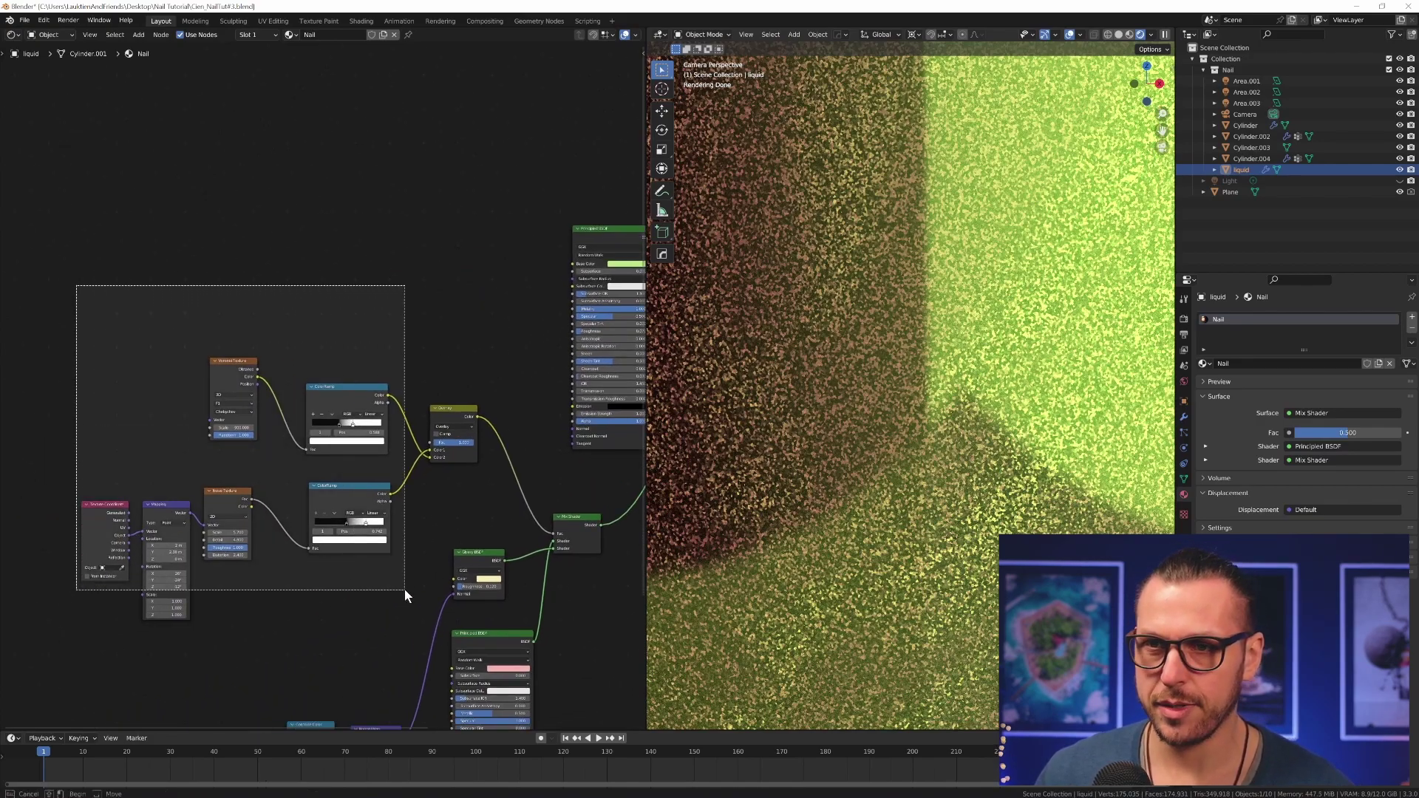
pyautogui.moveTo(405, 590); pyautogui.dragTo(434, 603)
pyautogui.hotkey('shift', 'd')
pyautogui.click(389, 229)
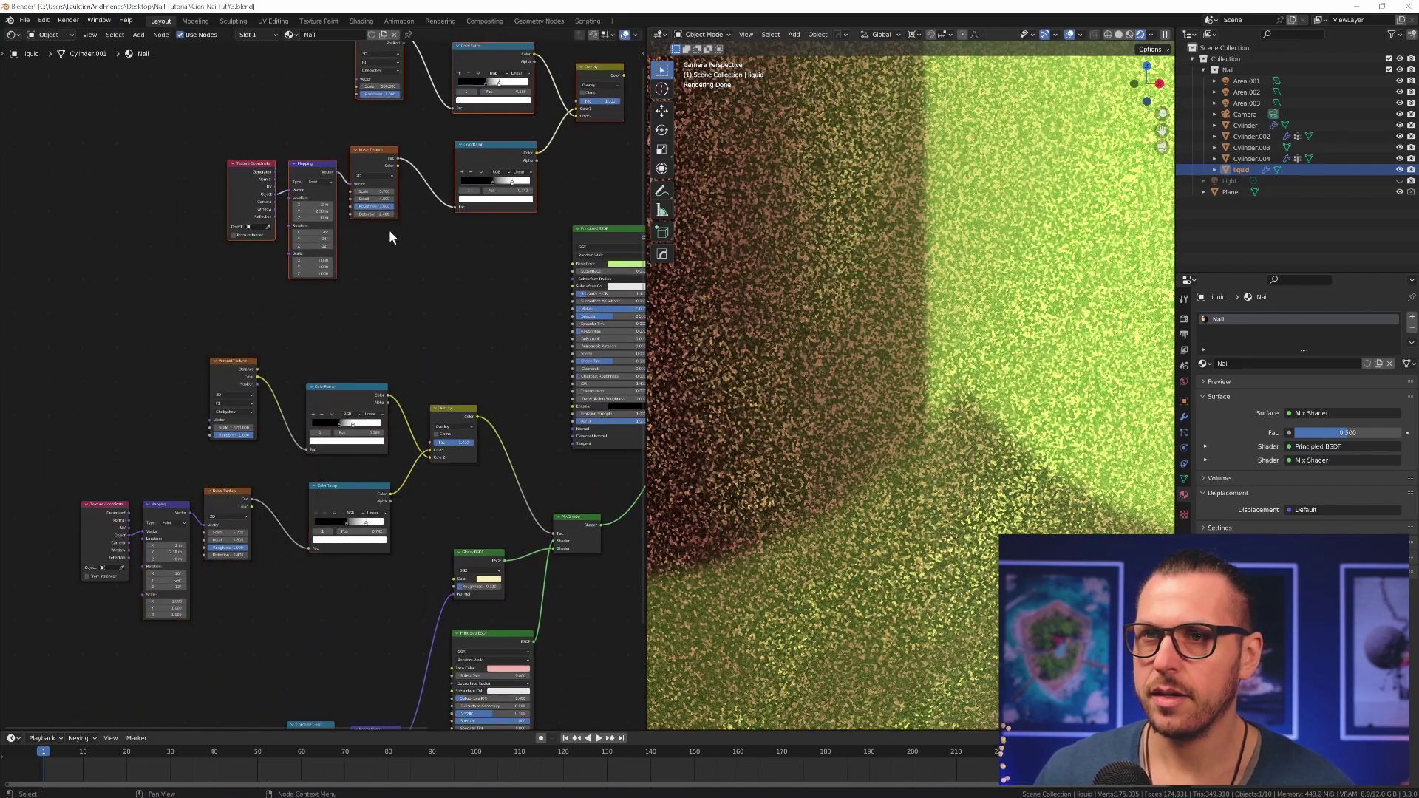
pyautogui.moveTo(439, 193); pyautogui.dragTo(187, 402, button='middle')
pyautogui.press('g')
pyautogui.click(476, 321)
pyautogui.click(312, 455)
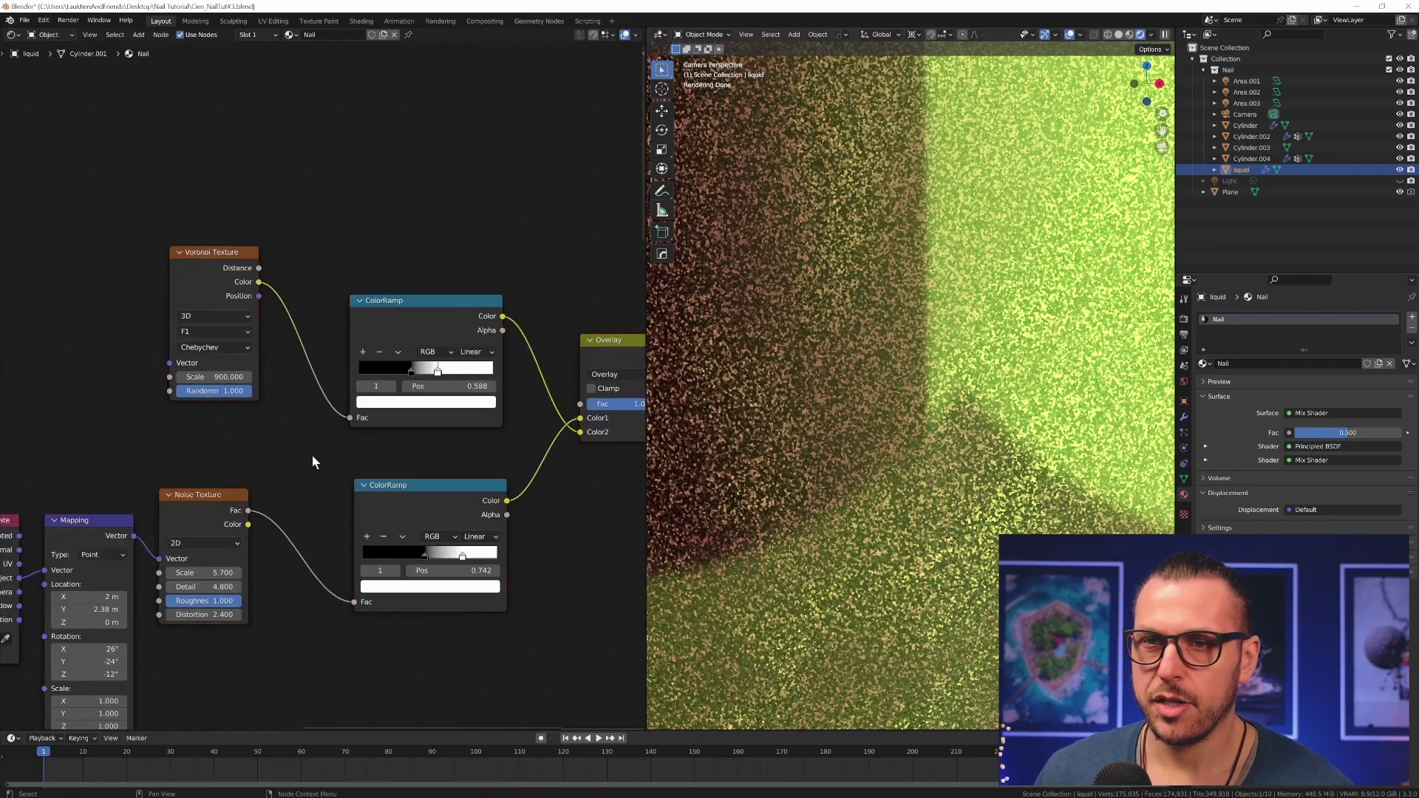
# Step: Drive the copied Voronoi's ColorRamp from its Distance output, using the Euclidean metric and a scale of 600
pyautogui.scroll(2, 193, 276)
pyautogui.moveTo(283, 265); pyautogui.dragTo(407, 468)
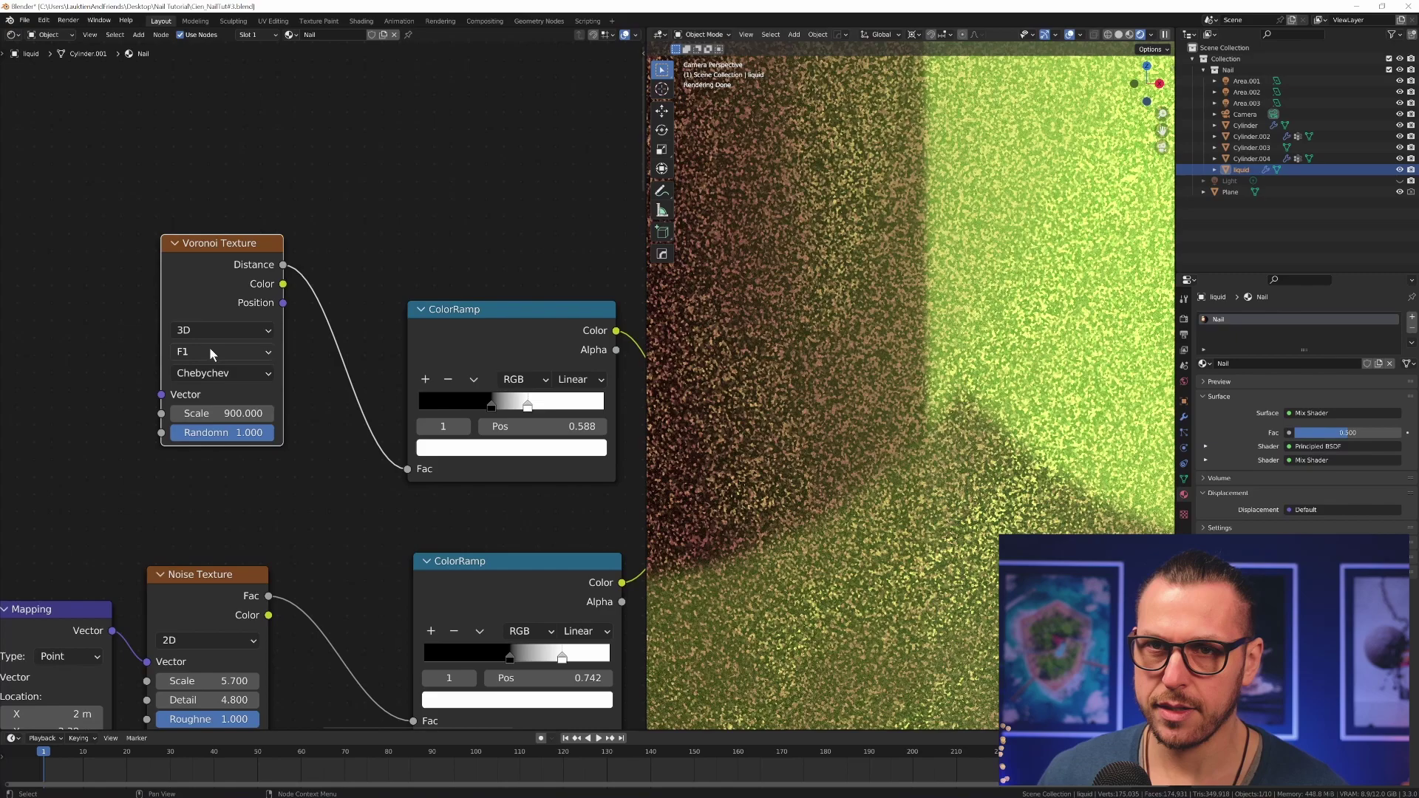
pyautogui.click(215, 373)
pyautogui.click(210, 392)
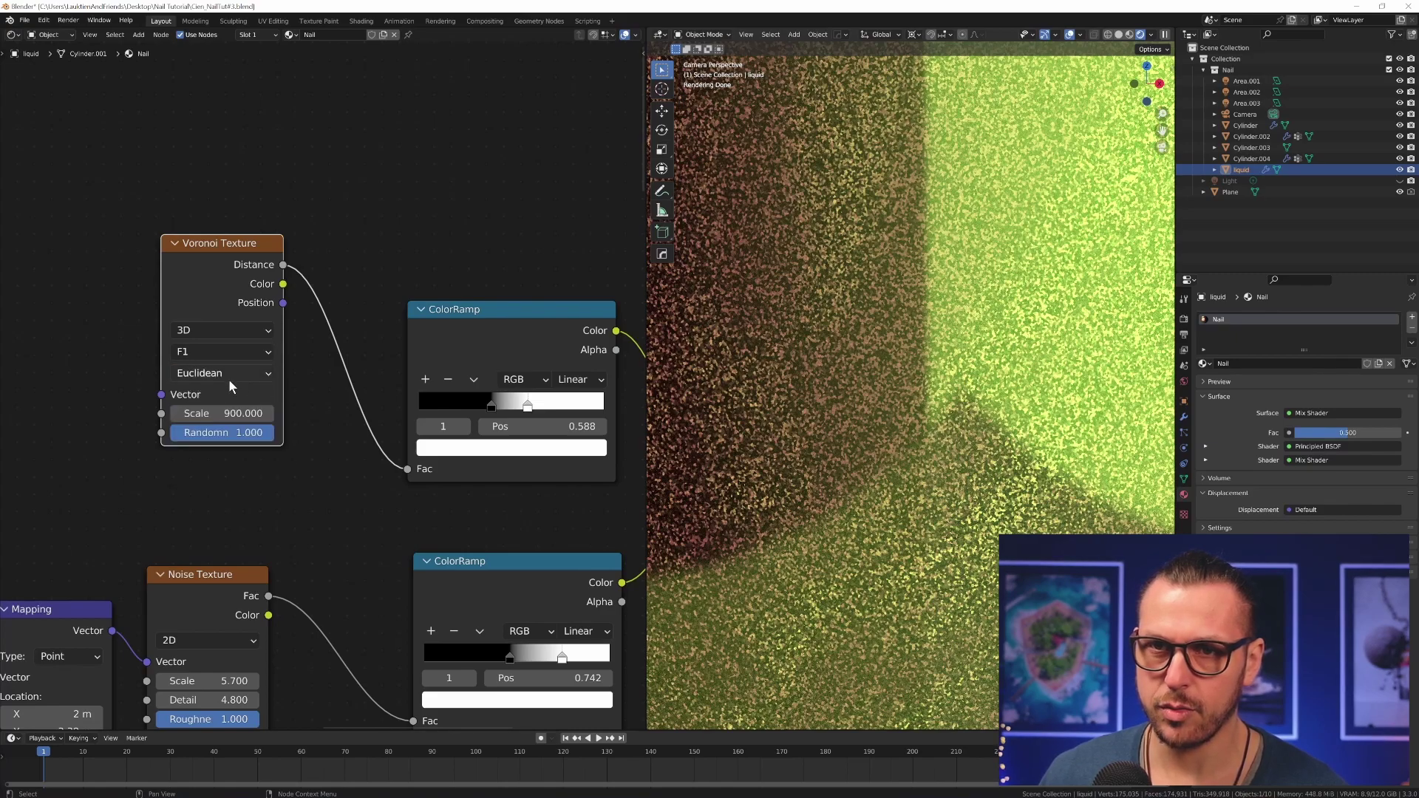
pyautogui.doubleClick(221, 413)
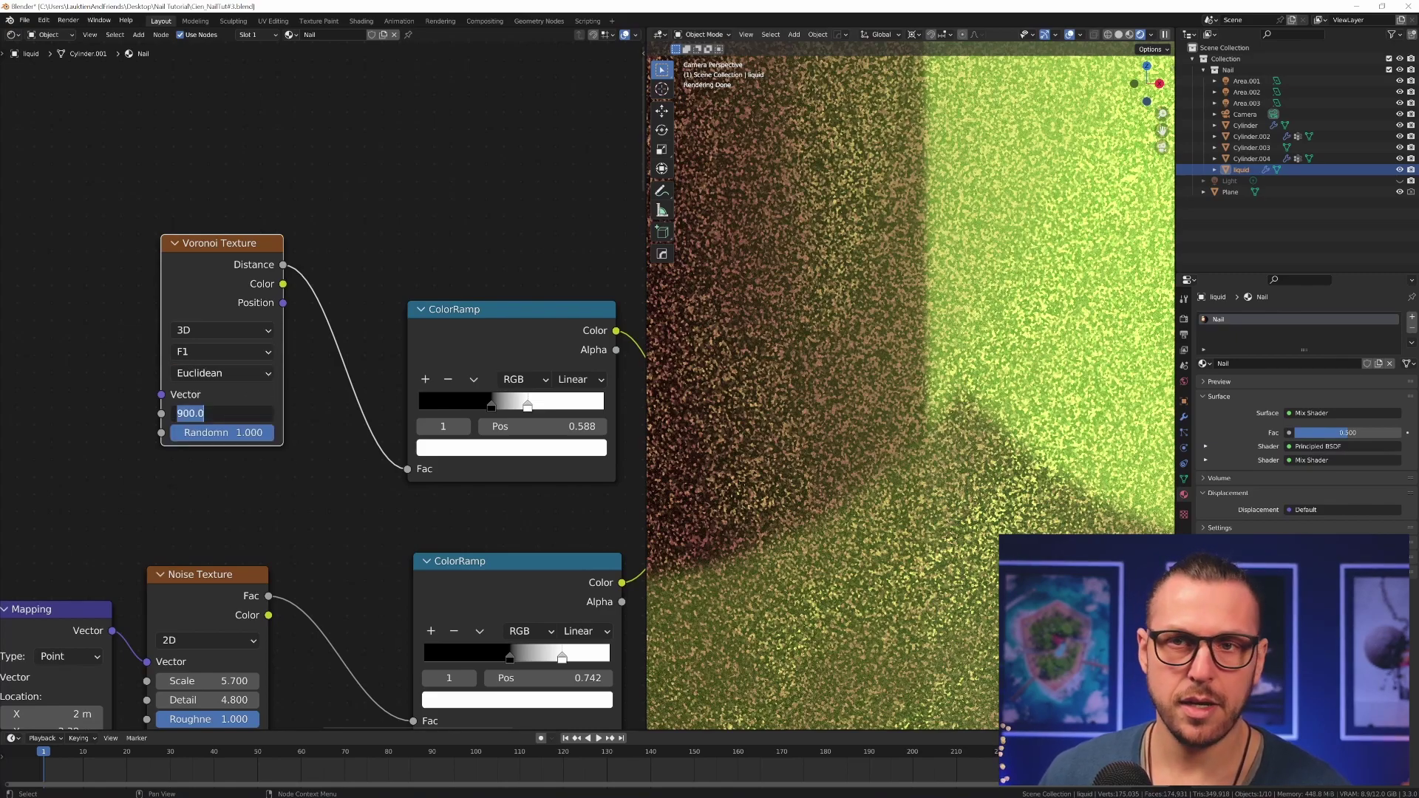
pyautogui.press('Return')
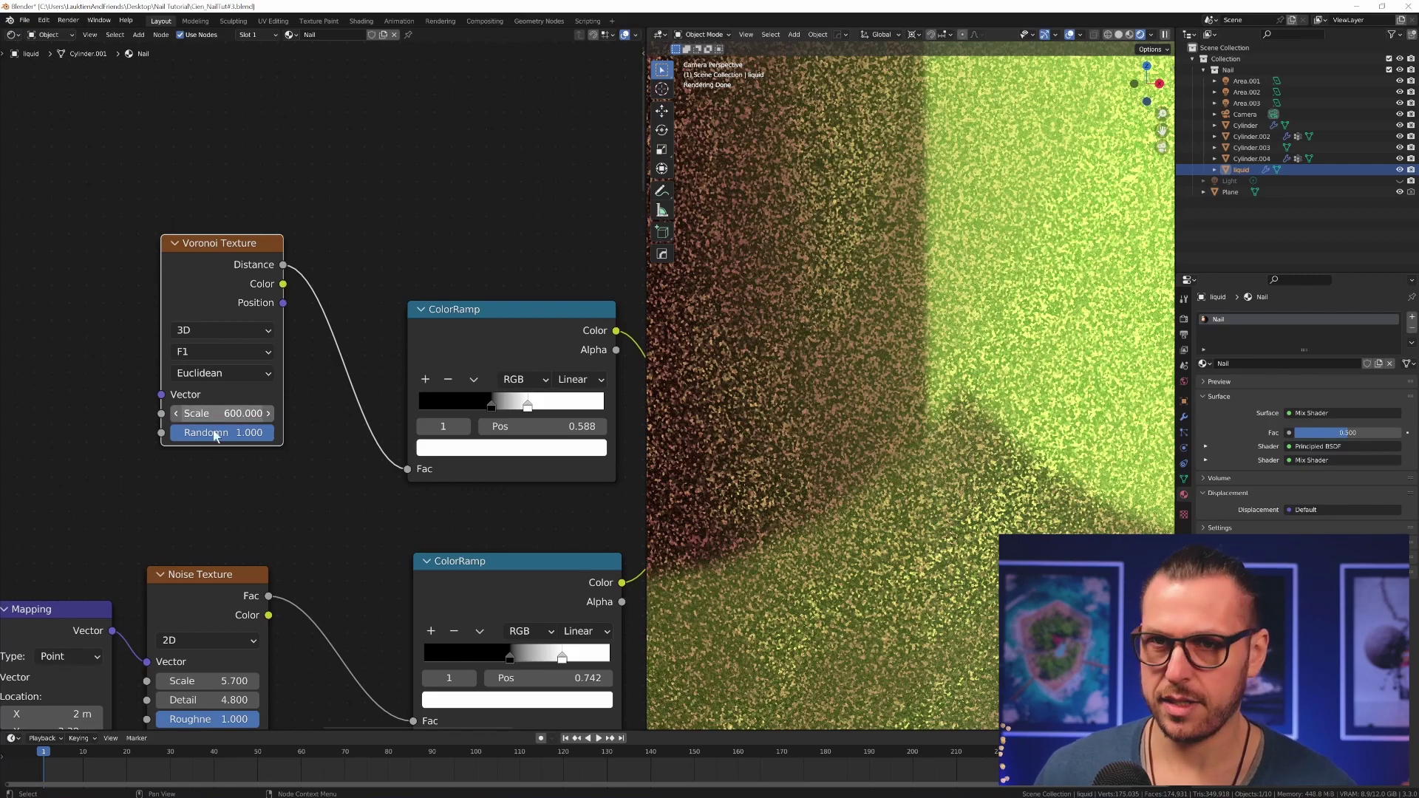
# Step: Spread the copied Voronoi ColorRamp's stops apart, with black near the start and white at 0.830
pyautogui.moveTo(420, 489); pyautogui.dragTo(310, 488, button='middle')
pyautogui.moveTo(365, 406); pyautogui.dragTo(468, 409)
pyautogui.moveTo(496, 447); pyautogui.dragTo(264, 397, button='middle')
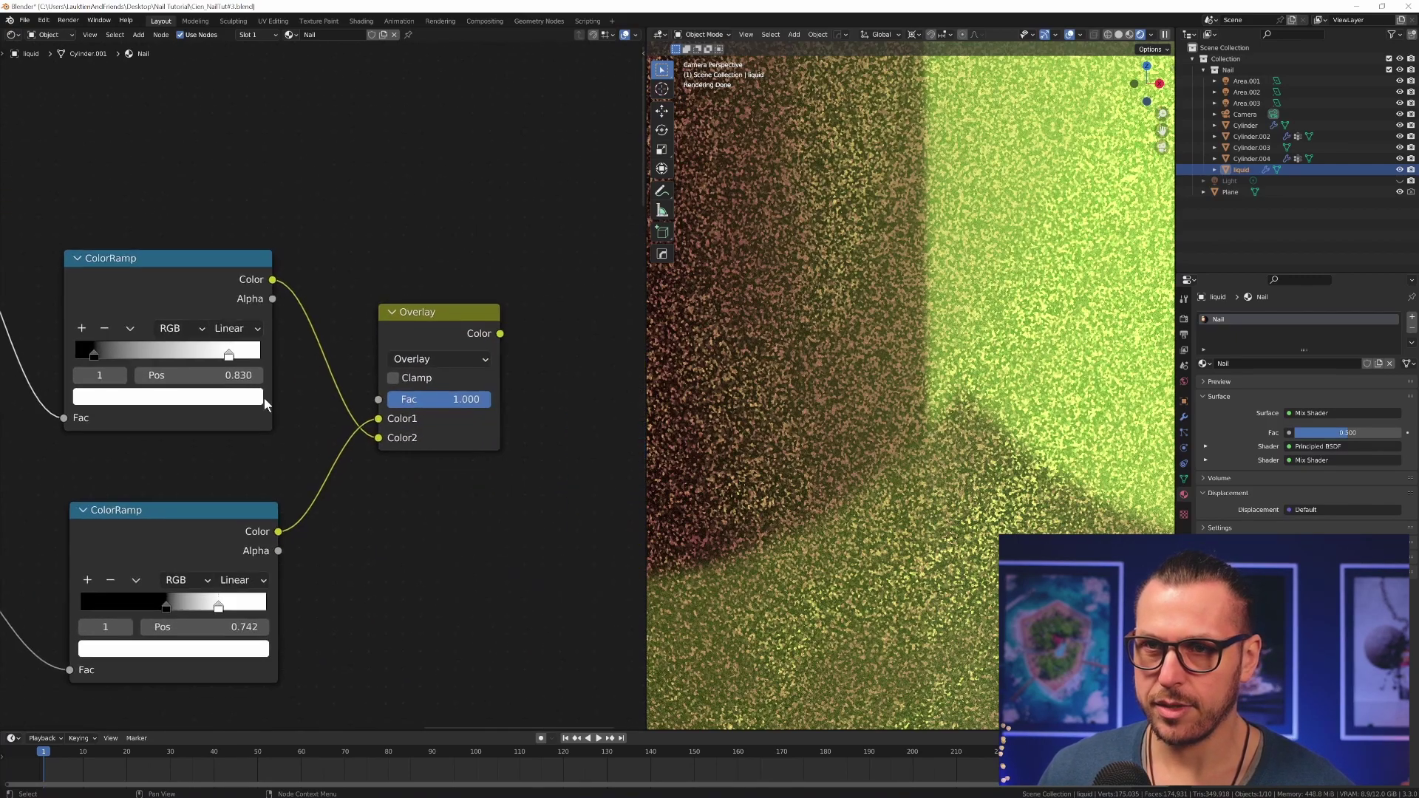
# Step: Switch the copied Overlay node's blend mode to Multiply and set the copied Noise Texture's Detail to 3.2
pyautogui.click(454, 358)
pyautogui.click(436, 428)
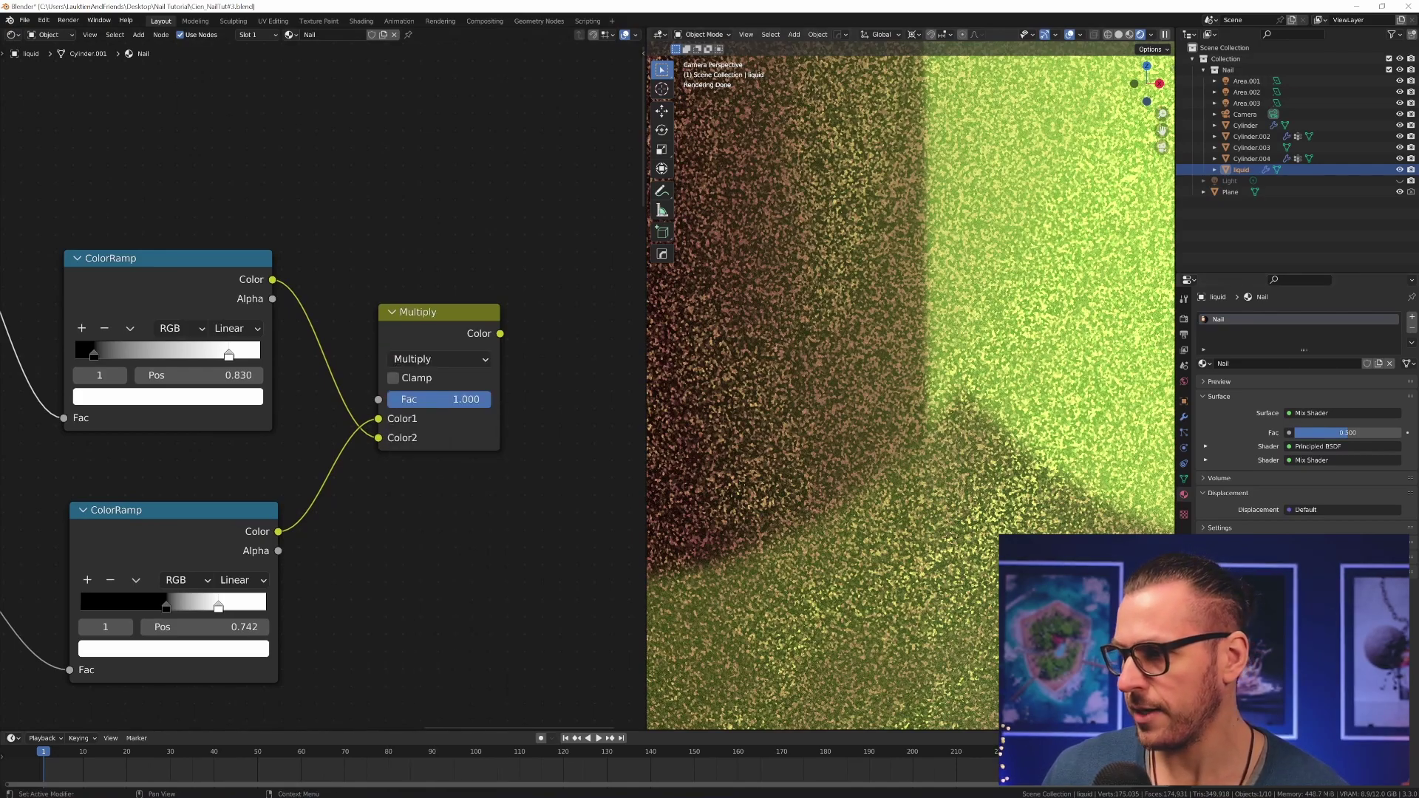
pyautogui.moveTo(306, 524); pyautogui.dragTo(357, 507, button='middle')
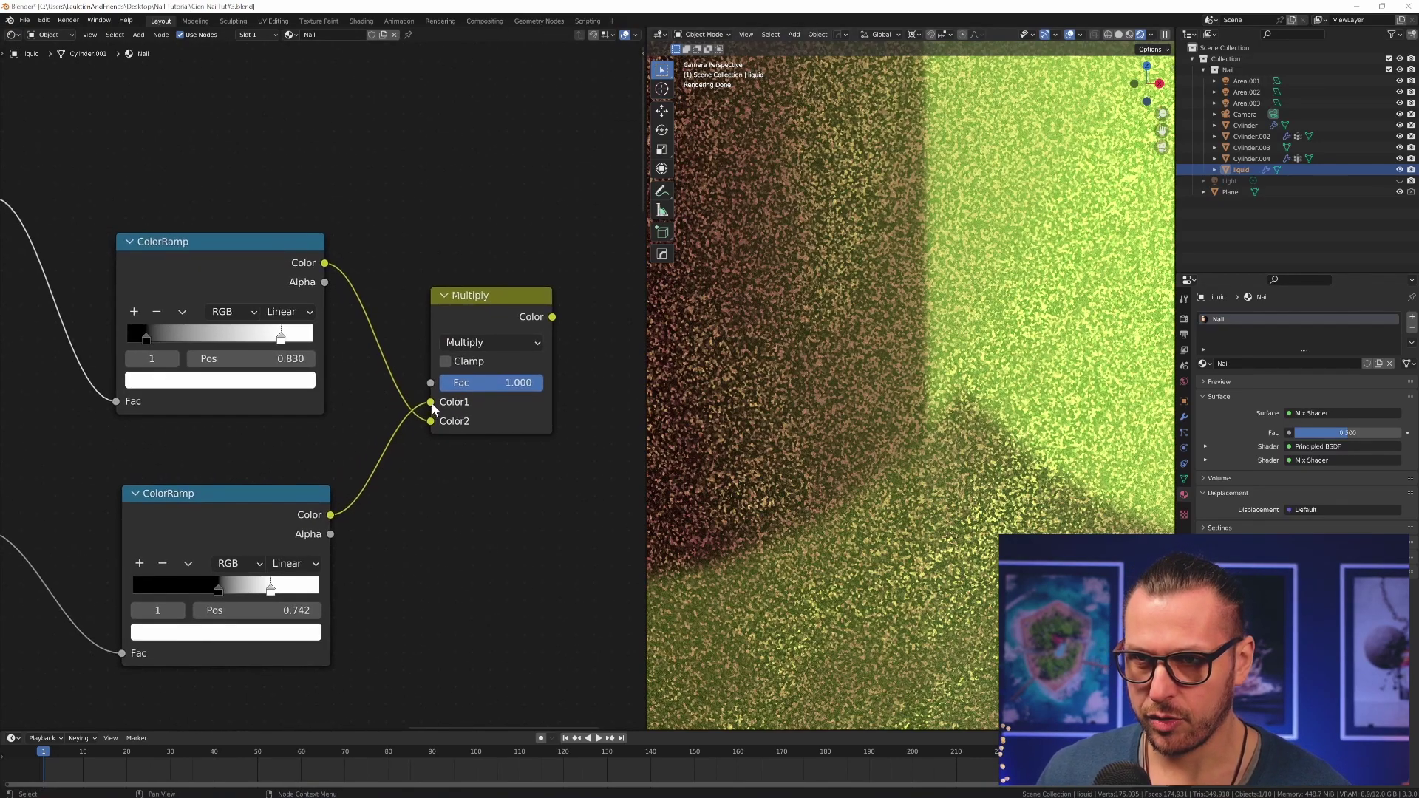
pyautogui.moveTo(288, 553); pyautogui.dragTo(593, 466, button='middle')
pyautogui.moveTo(199, 529); pyautogui.dragTo(440, 484, button='middle')
pyautogui.click(430, 450)
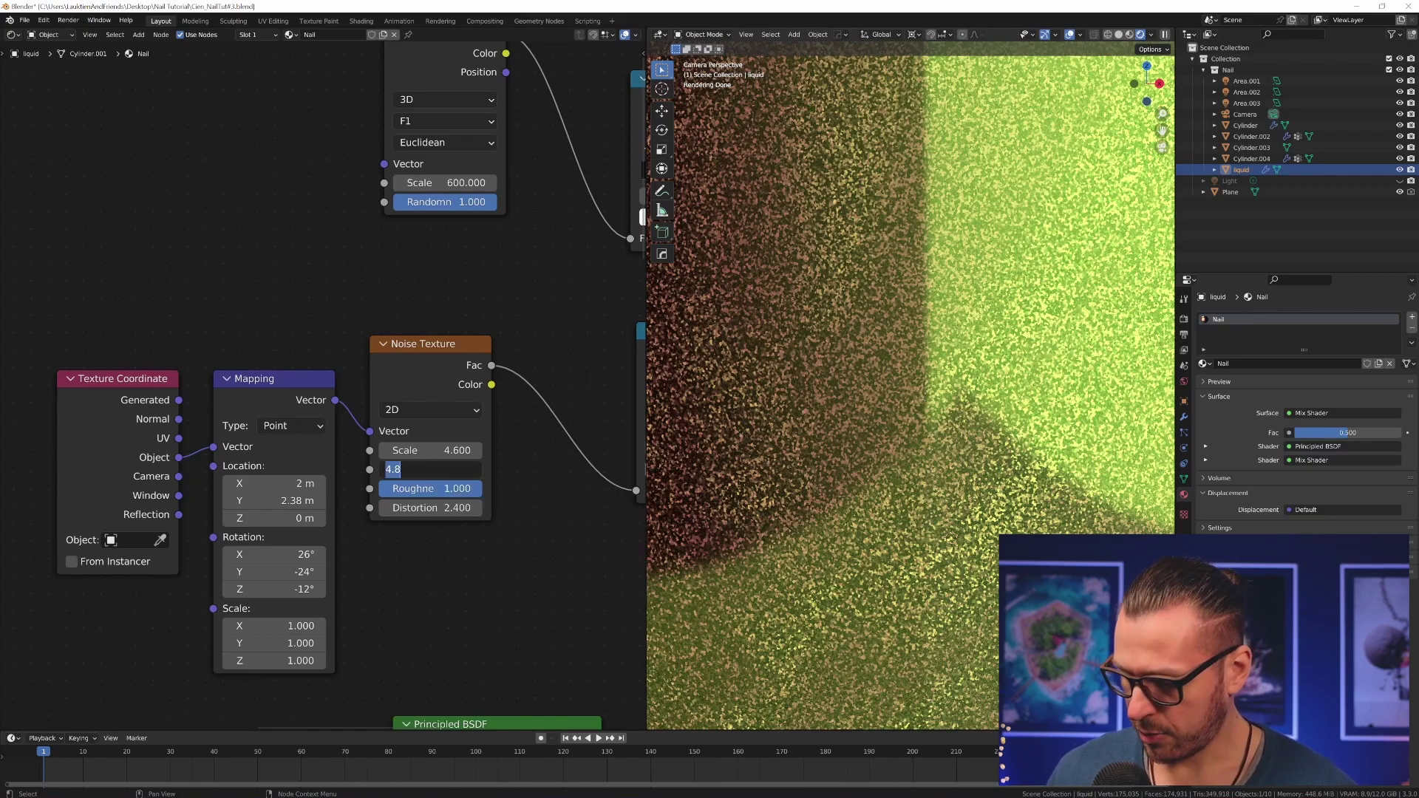
pyautogui.press('Return')
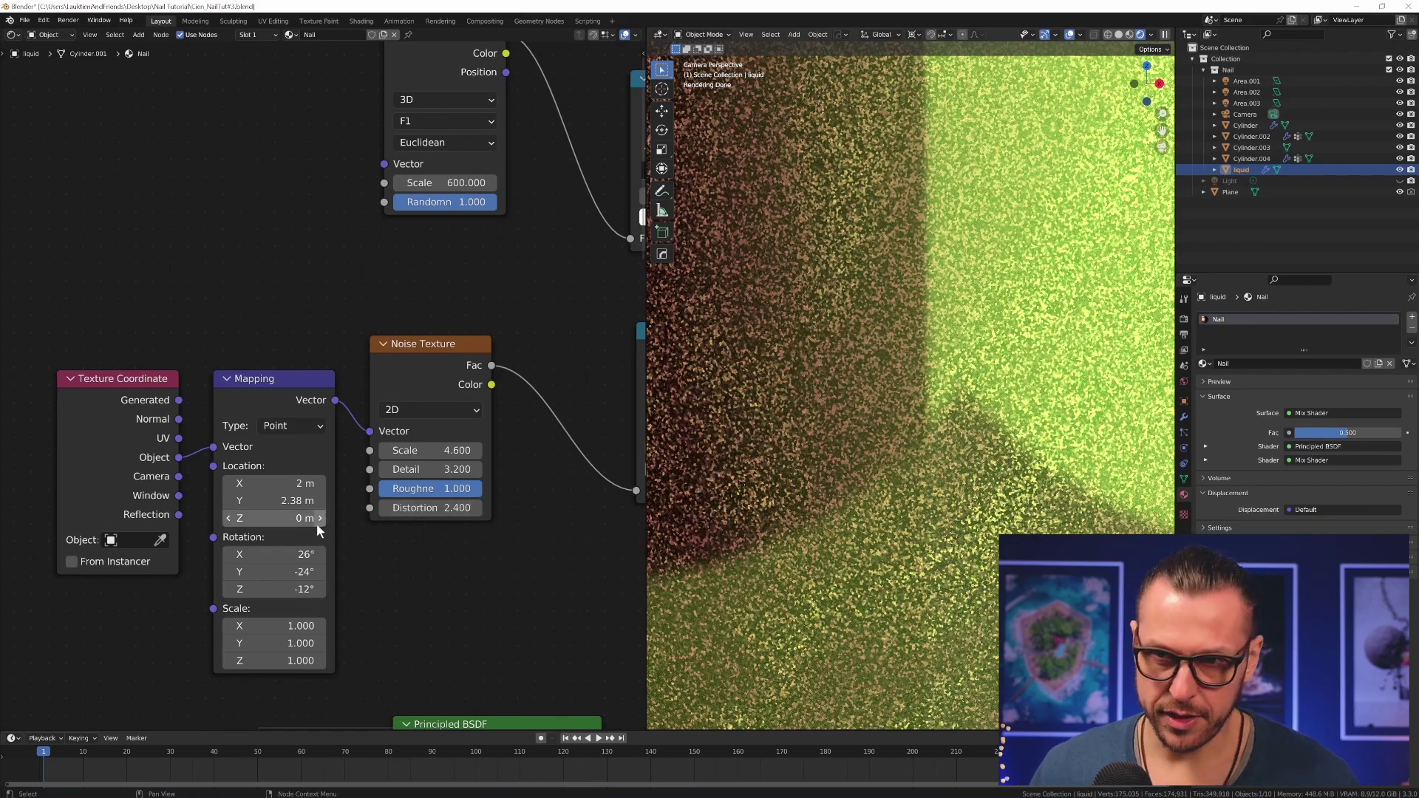
# Step: Preview the Multiply node's combined Voronoi and noise mask on the liquid
pyautogui.moveTo(317, 524); pyautogui.dragTo(343, 503, button='middle')
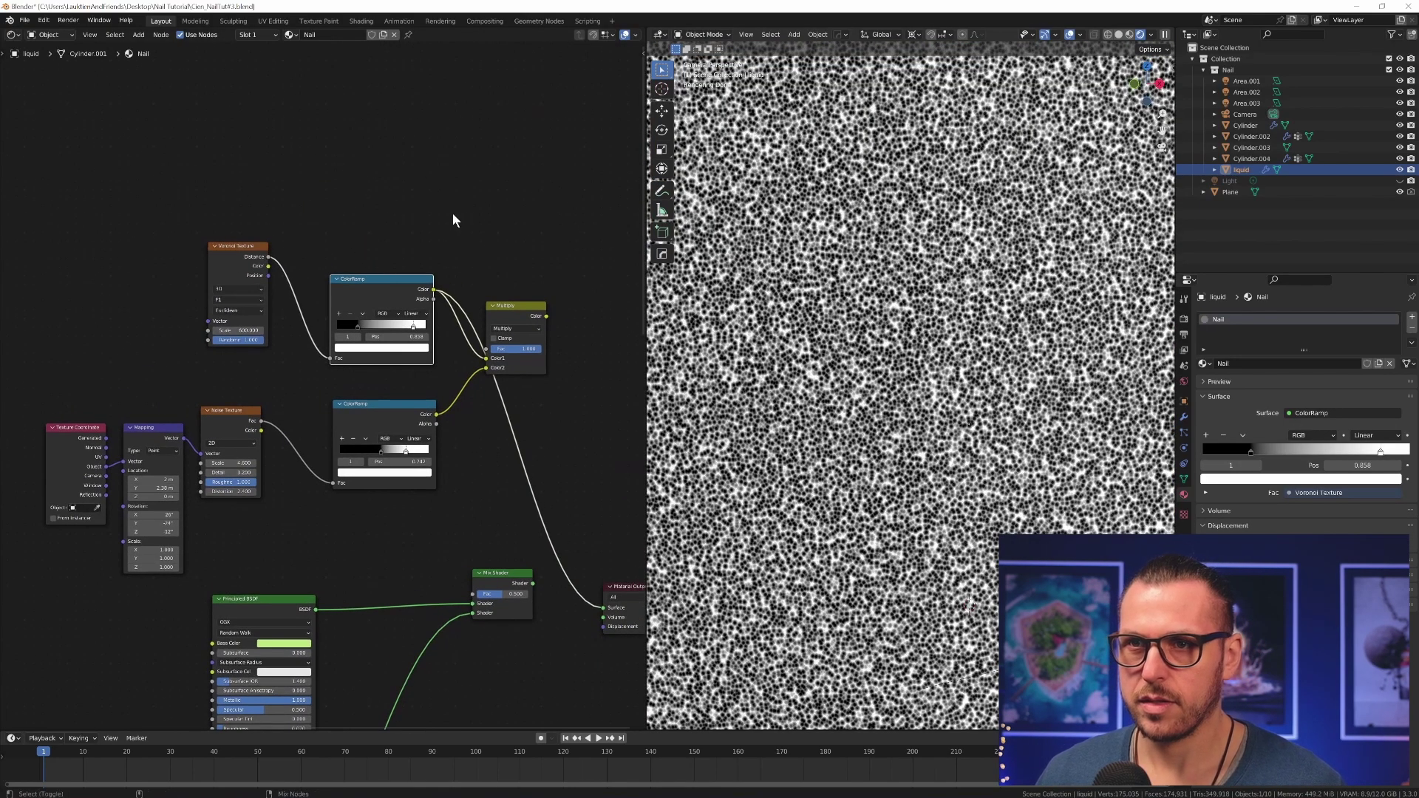
pyautogui.moveTo(453, 215); pyautogui.dragTo(492, 200, button='middle')
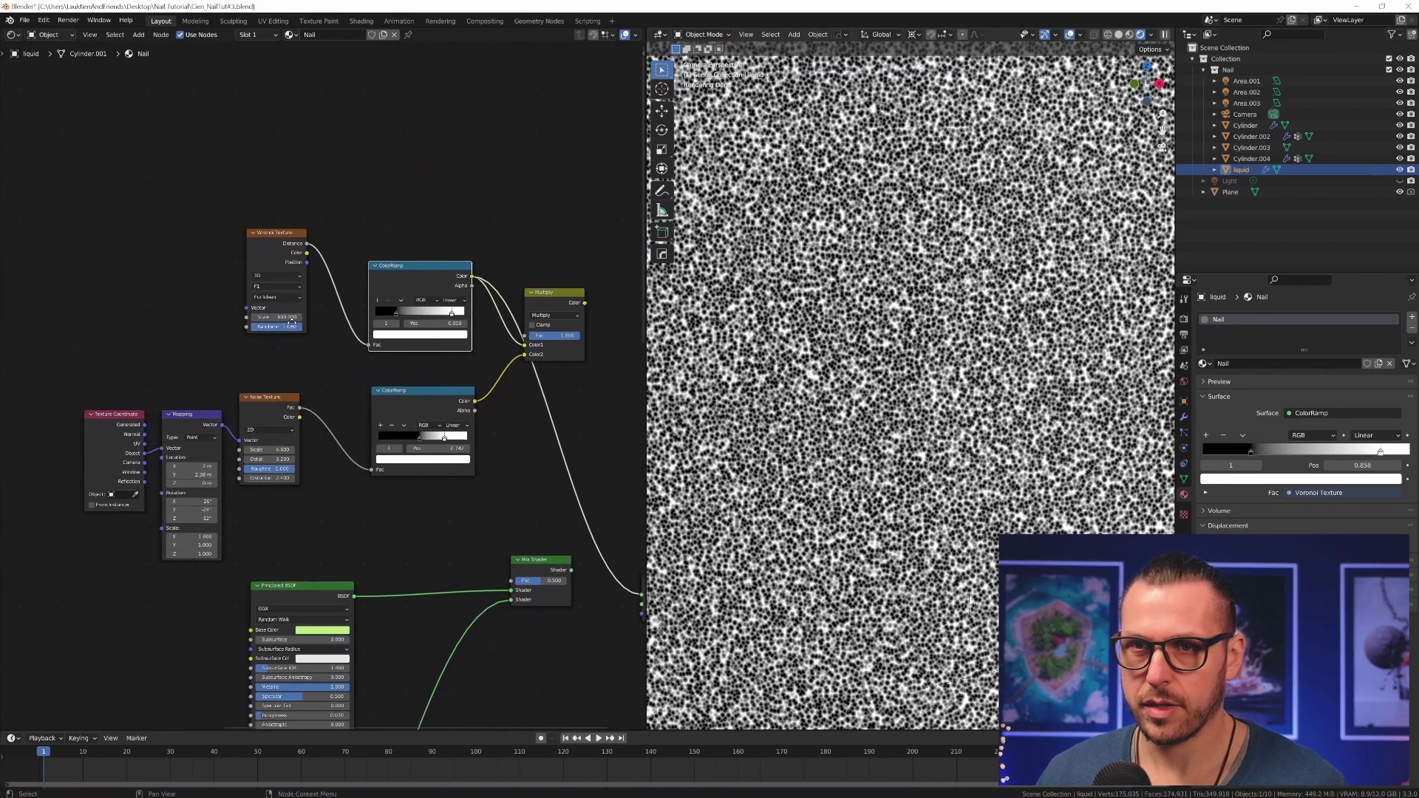
pyautogui.keyDown('ctrl'); pyautogui.keyDown('shift'); pyautogui.click(543, 291); pyautogui.keyUp('shift'); pyautogui.keyUp('ctrl')
pyautogui.moveTo(611, 356); pyautogui.dragTo(564, 358, button='middle')
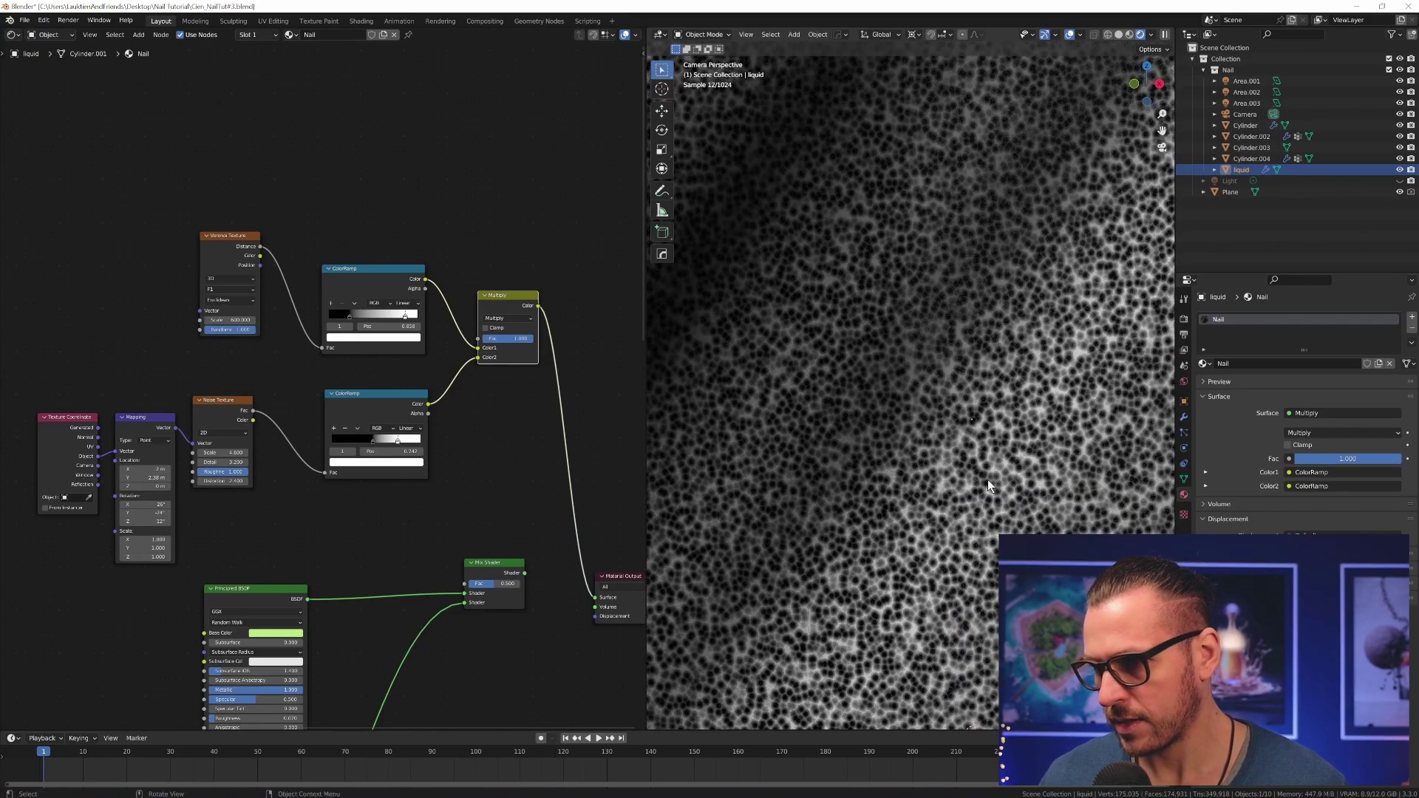
pyautogui.scroll(4, 403, 355)
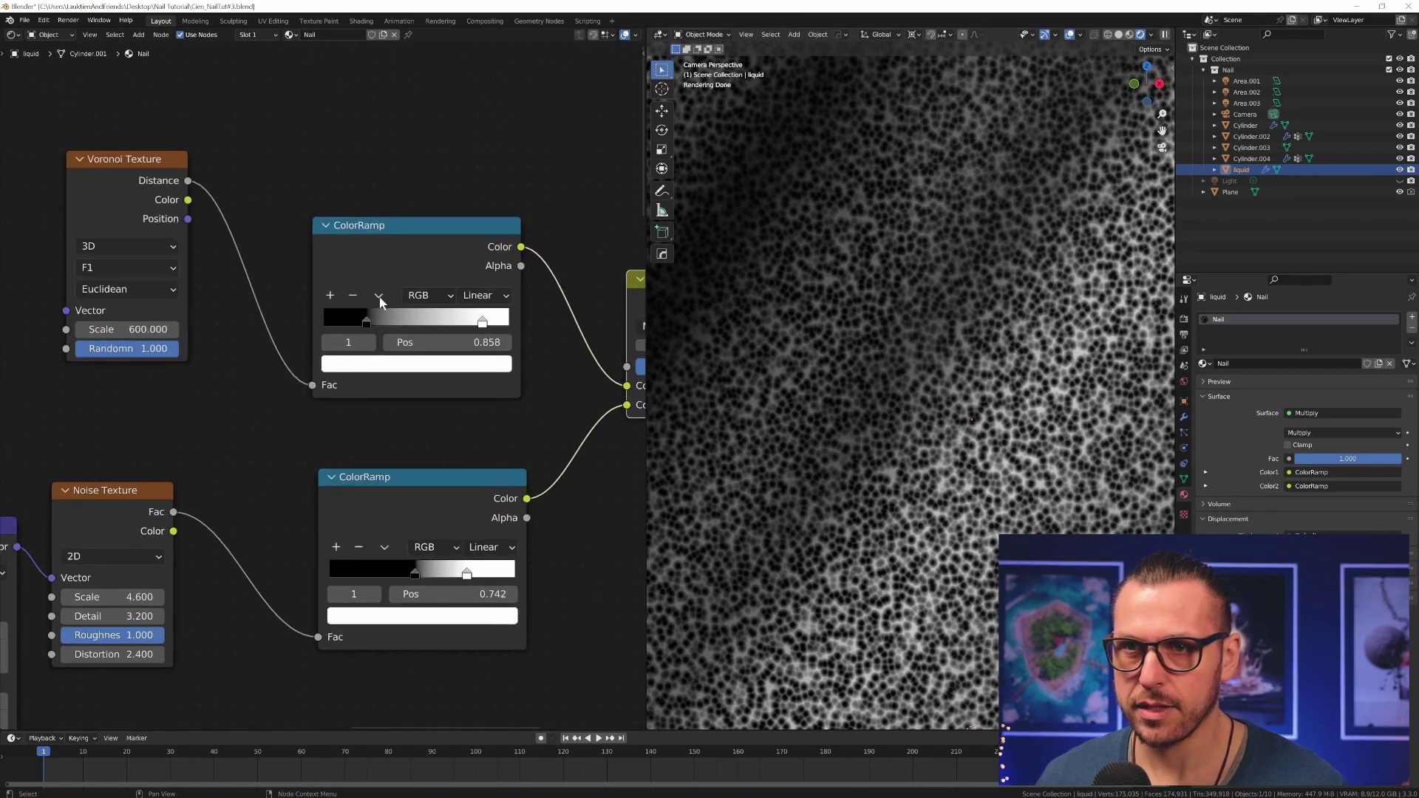
# Step: Flip the copied Voronoi ColorRamp so white comes first, and pull its black stop in to 0.264
pyautogui.click(377, 296)
pyautogui.click(426, 315)
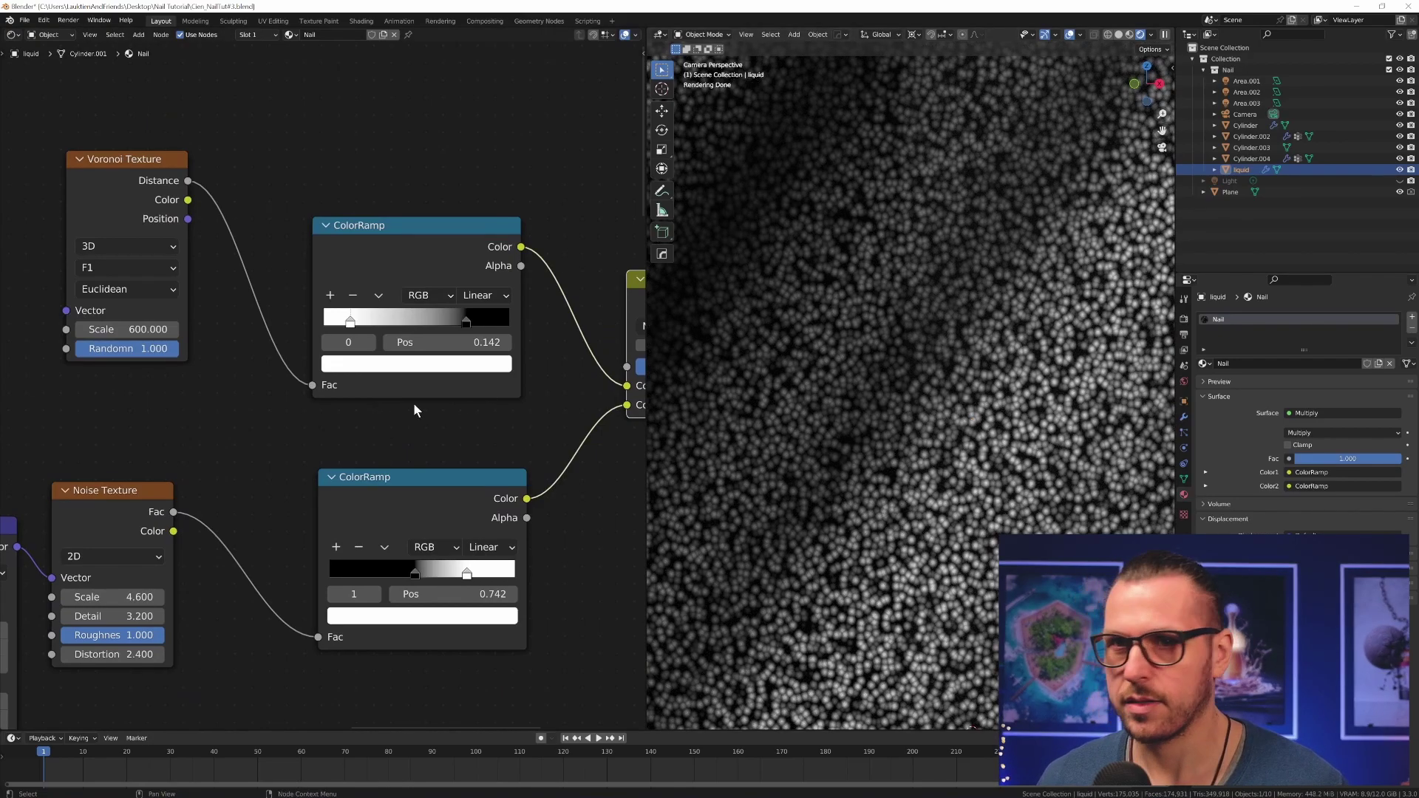
pyautogui.moveTo(414, 403); pyautogui.dragTo(273, 412, button='middle')
pyautogui.moveTo(210, 330); pyautogui.dragTo(224, 330)
pyautogui.moveTo(327, 331); pyautogui.dragTo(232, 331)
pyautogui.scroll(-2, 232, 330)
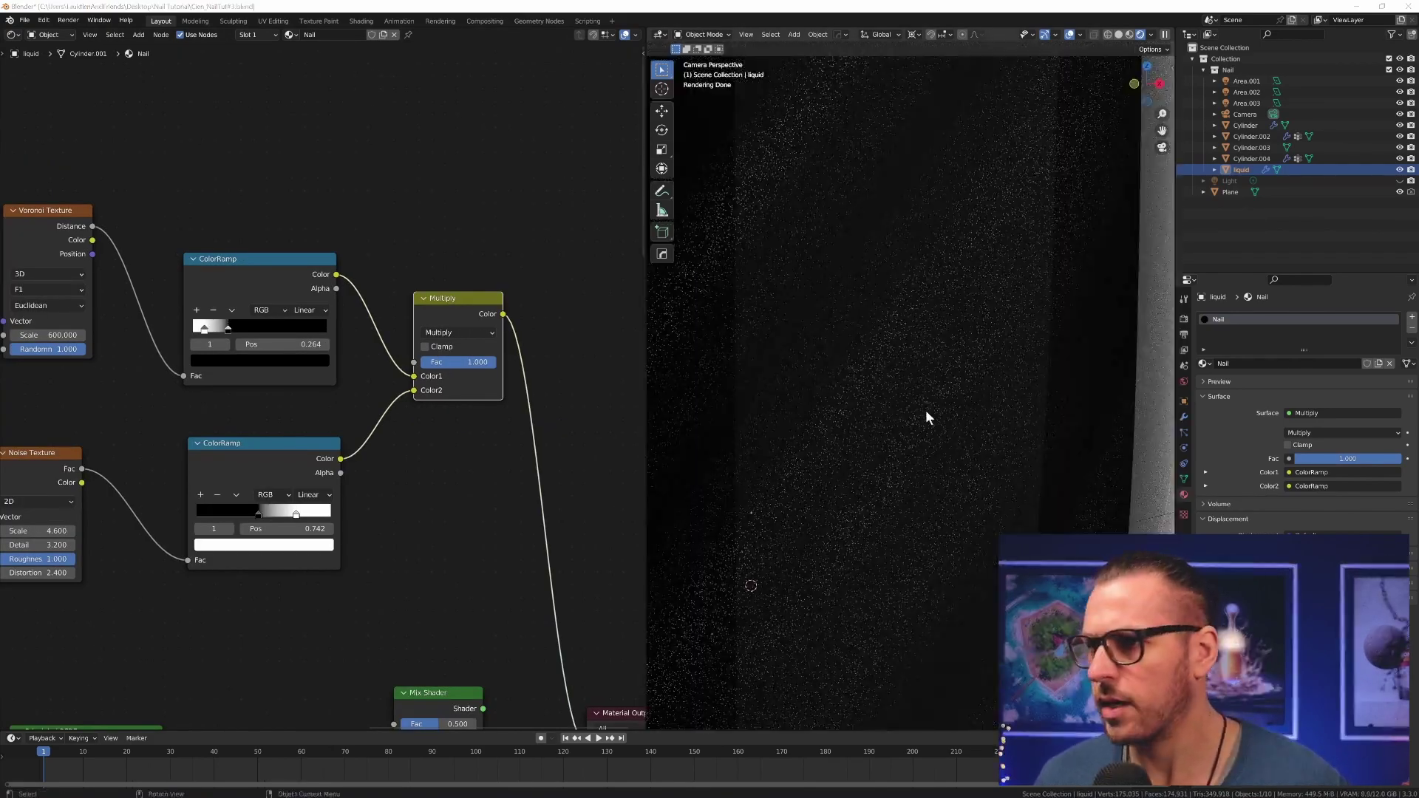
# Step: Move the final Mix Shader beside the output, drive its Fac from the Multiply color, and swap its two shader inputs
pyautogui.moveTo(881, 415); pyautogui.dragTo(905, 433, button='middle')
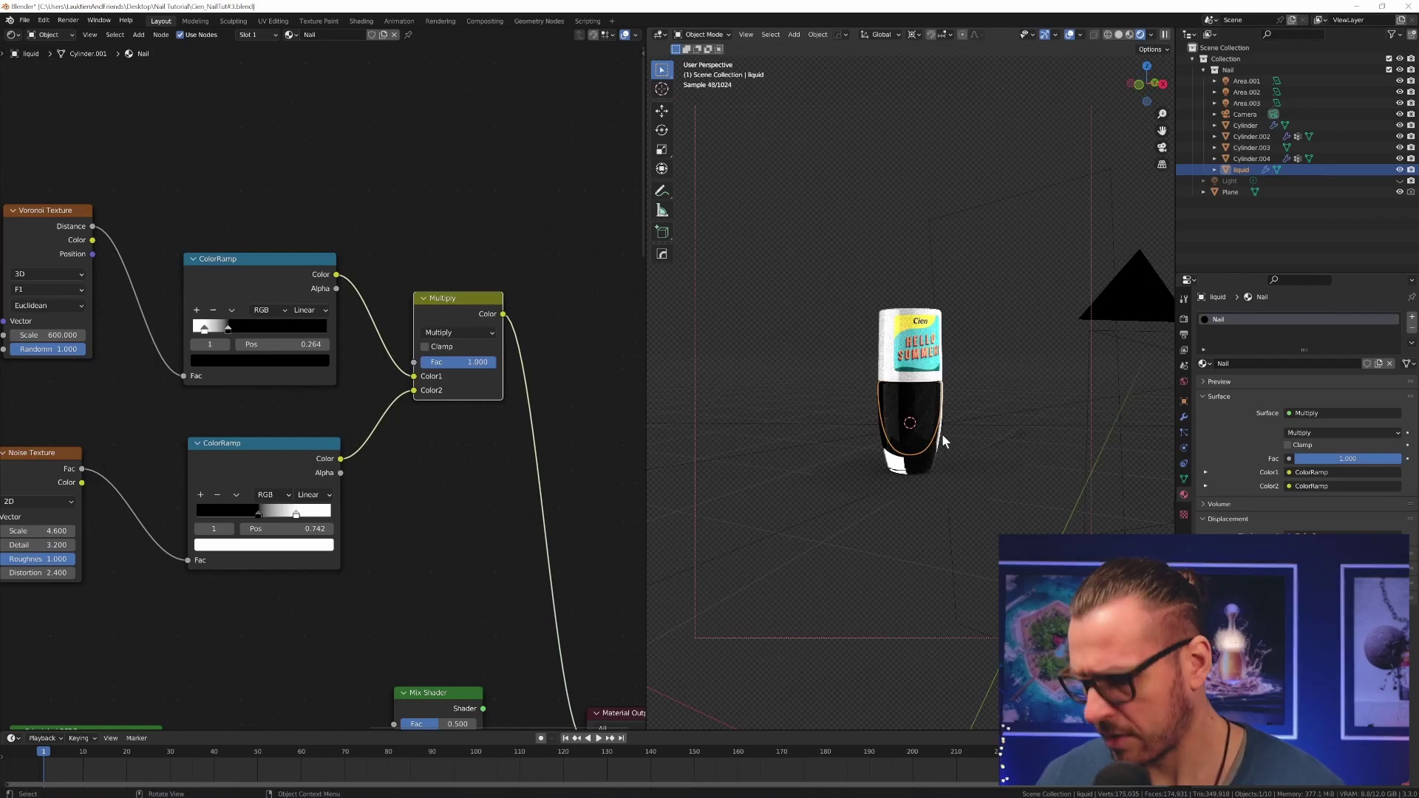
pyautogui.press('KP_0')
pyautogui.scroll(1, 942, 435)
pyautogui.scroll(-2, 333, 369)
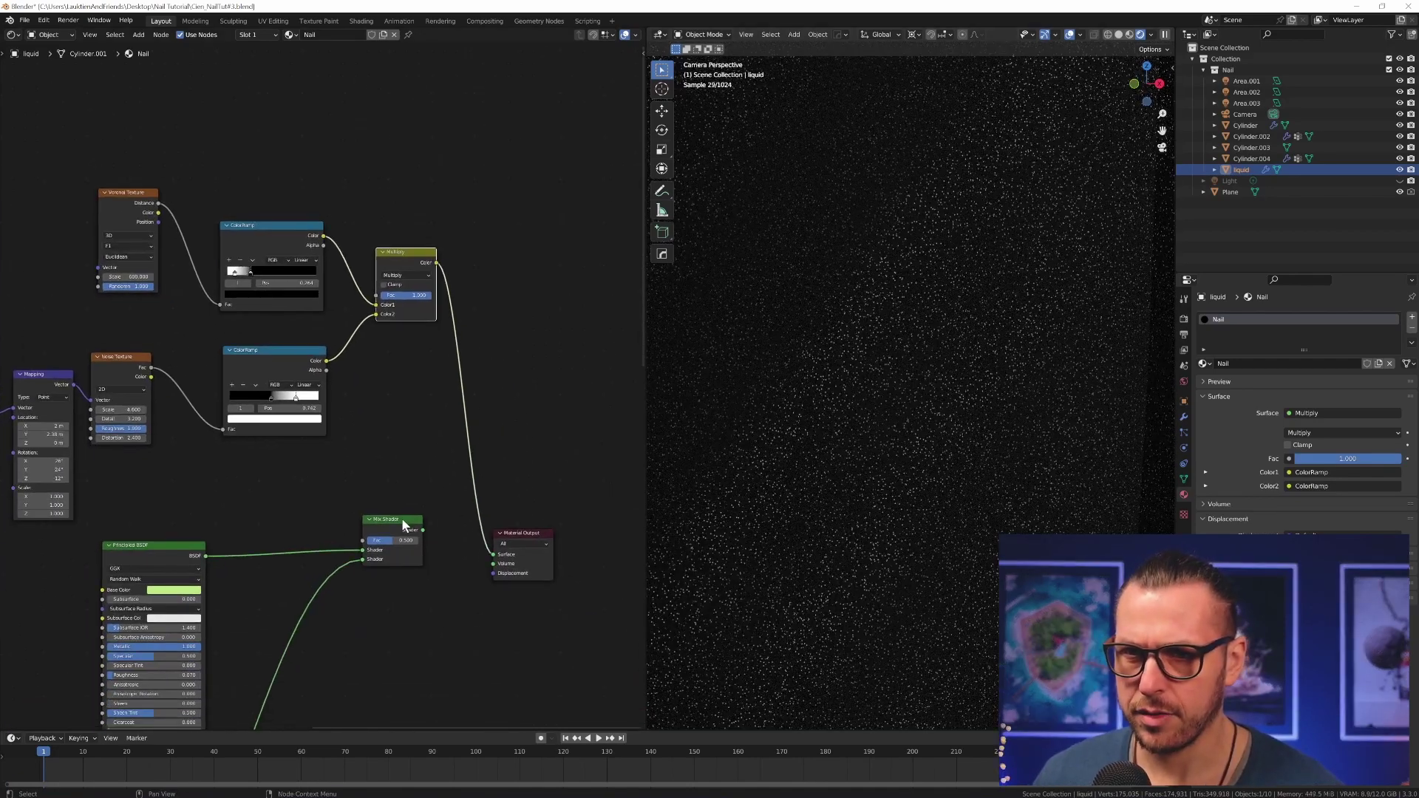
pyautogui.moveTo(402, 518); pyautogui.dragTo(546, 404)
pyautogui.moveTo(436, 262); pyautogui.dragTo(503, 432)
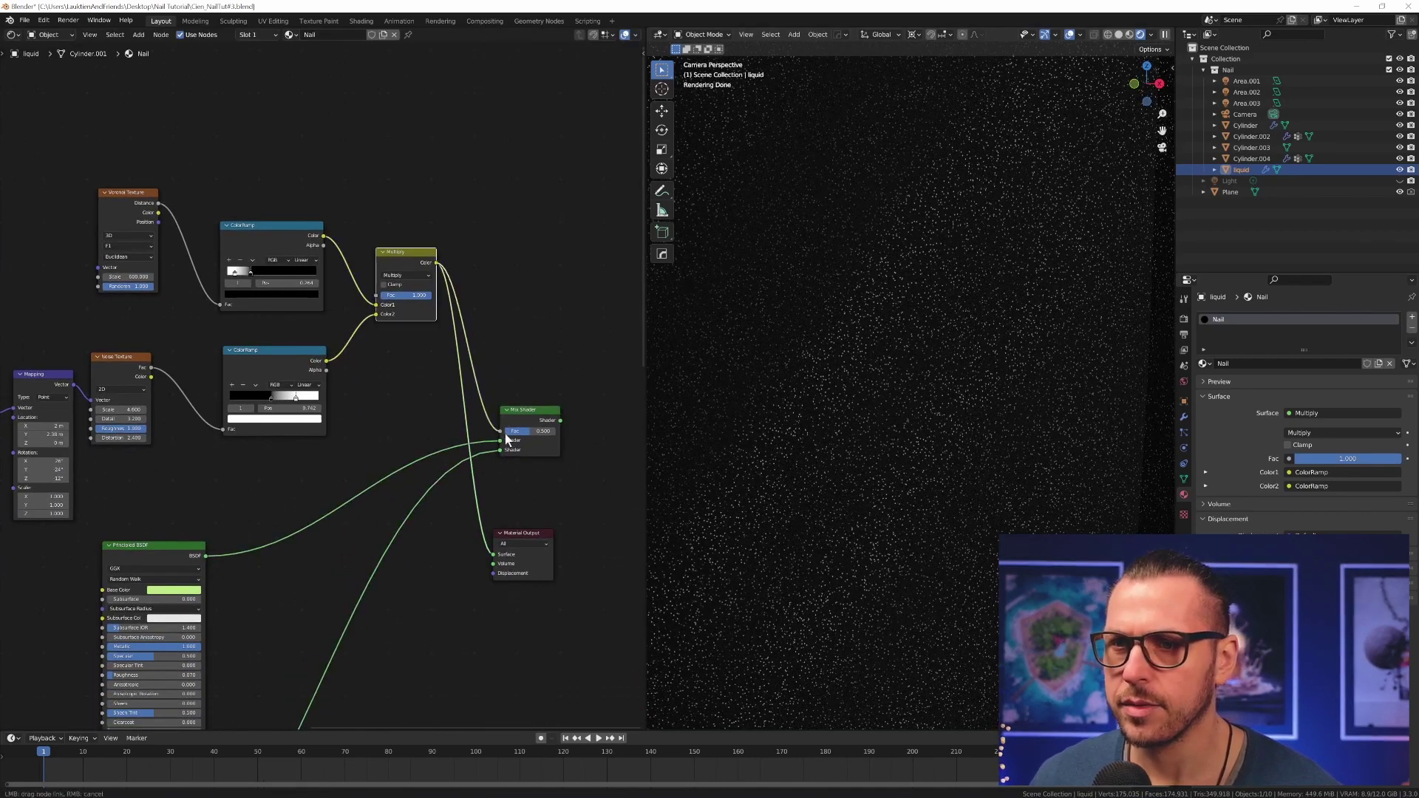
pyautogui.keyDown('ctrl'); pyautogui.keyDown('shift'); pyautogui.click(539, 410); pyautogui.keyUp('shift'); pyautogui.keyUp('ctrl')
pyautogui.moveTo(458, 450); pyautogui.dragTo(460, 461)
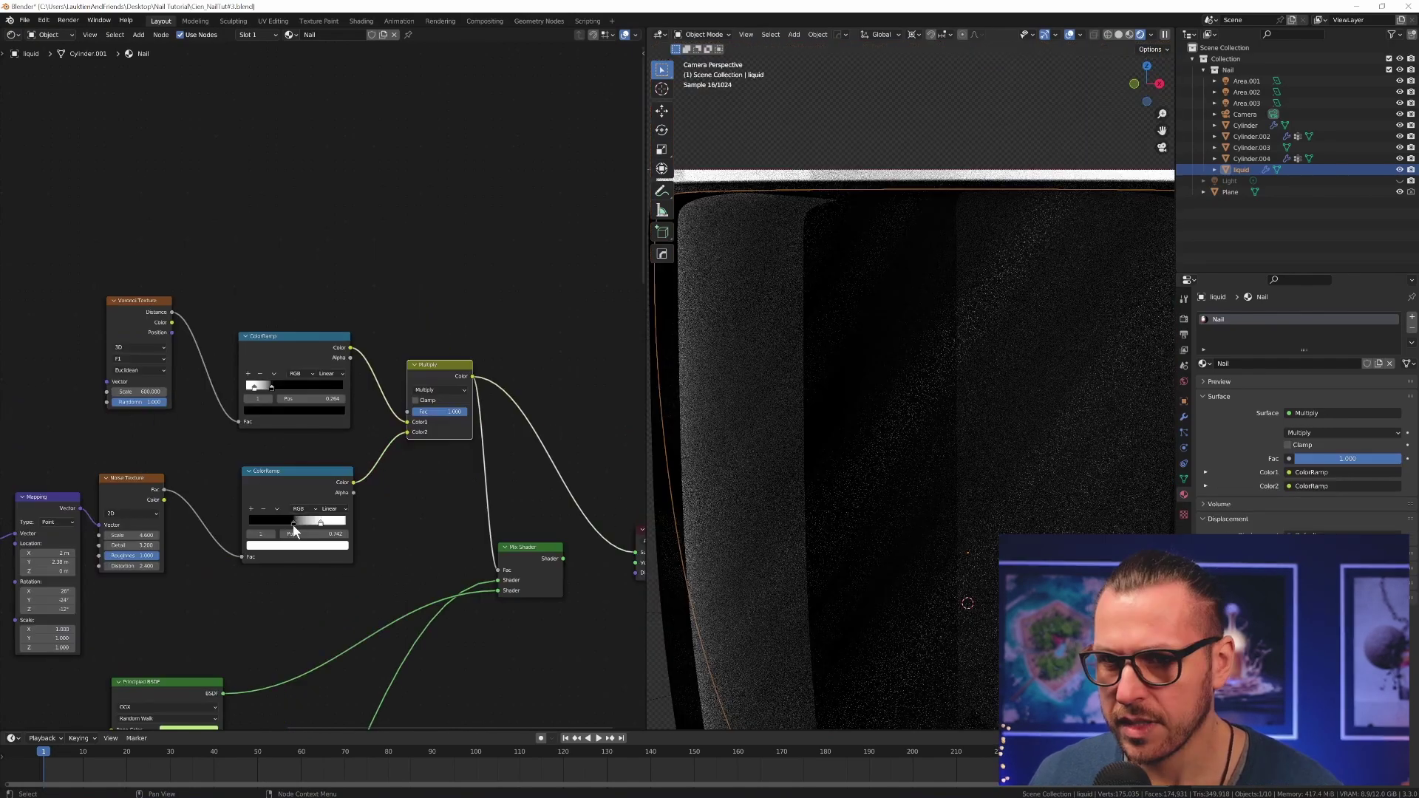
# Step: Move the noise ColorRamp's black stop to 0.248, push the Voronoi ColorRamp's black stop outward, and preview the Mix Shader
pyautogui.moveTo(294, 526); pyautogui.dragTo(252, 522)
pyautogui.moveTo(272, 387); pyautogui.dragTo(290, 388)
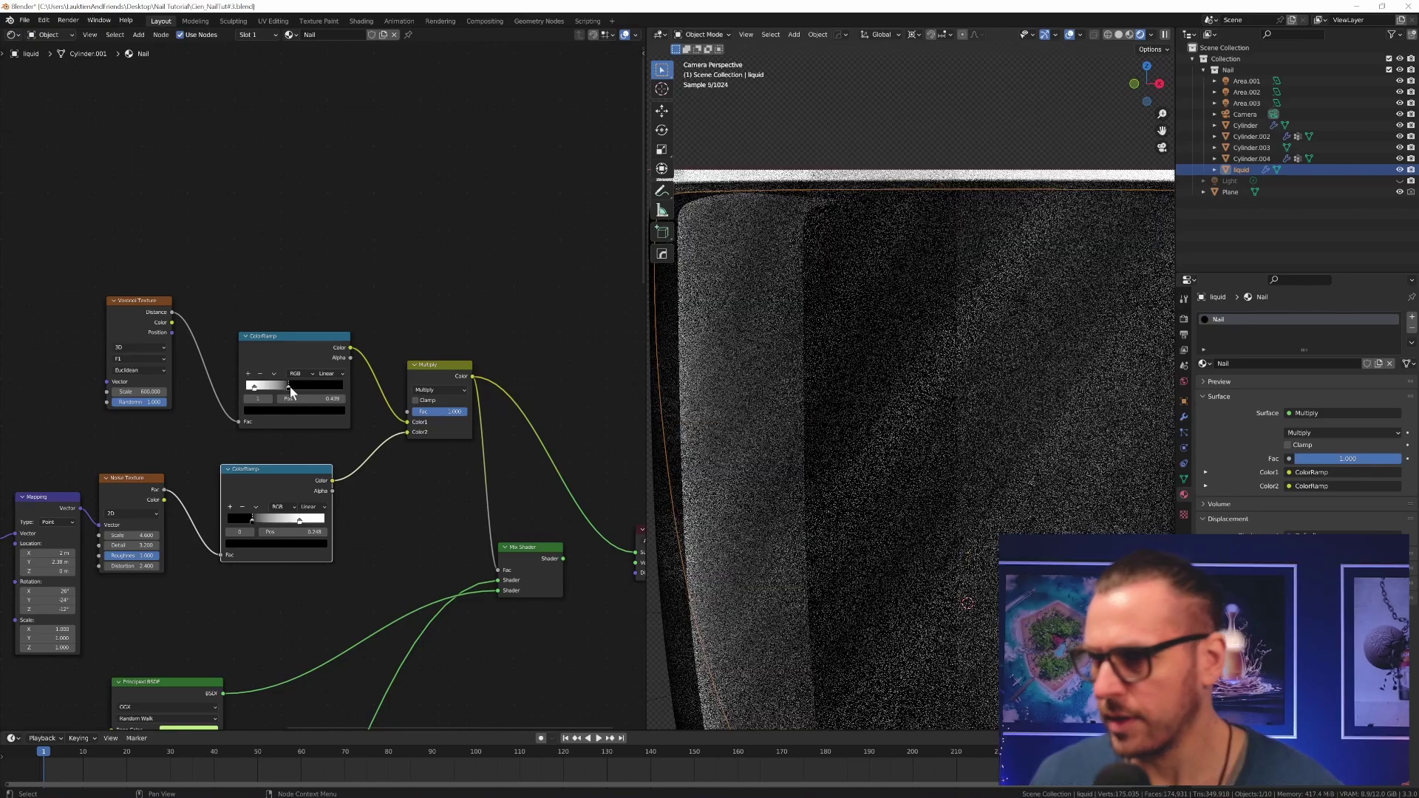
pyautogui.moveTo(418, 513); pyautogui.dragTo(368, 437, button='middle')
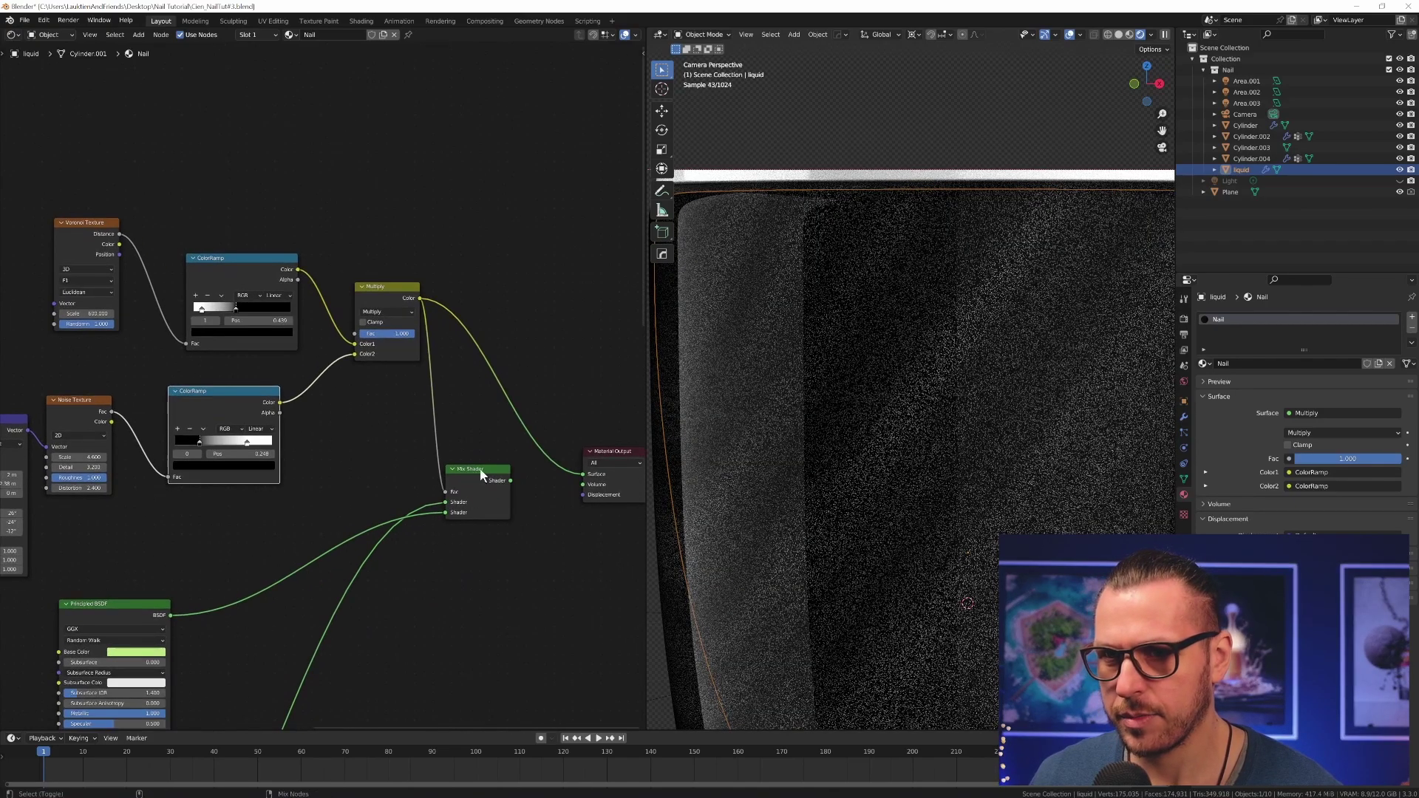
pyautogui.keyDown('ctrl'); pyautogui.keyDown('shift'); pyautogui.click(484, 471); pyautogui.keyUp('shift'); pyautogui.keyUp('ctrl')
# Step: Lower the copied Mapping node's X rotation to -5.8° while previewing the Multiply mask
pyautogui.moveTo(484, 468); pyautogui.dragTo(243, 345, button='middle')
pyautogui.scroll(4, 245, 352)
pyautogui.moveTo(279, 456); pyautogui.dragTo(307, 425, button='middle')
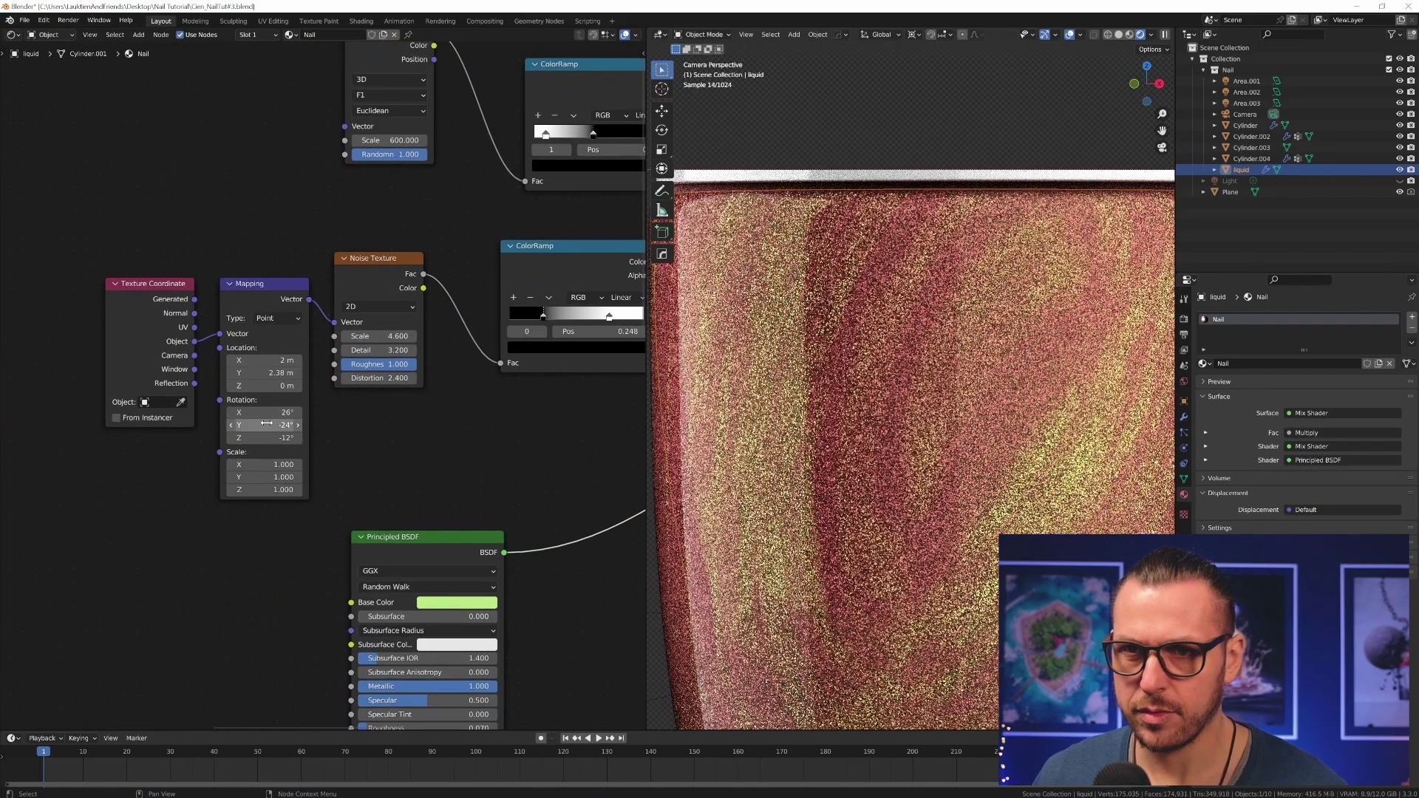
pyautogui.moveTo(266, 412); pyautogui.dragTo(192, 412)
pyautogui.moveTo(413, 378); pyautogui.dragTo(147, 385, button='middle')
pyautogui.scroll(-3, 146, 384)
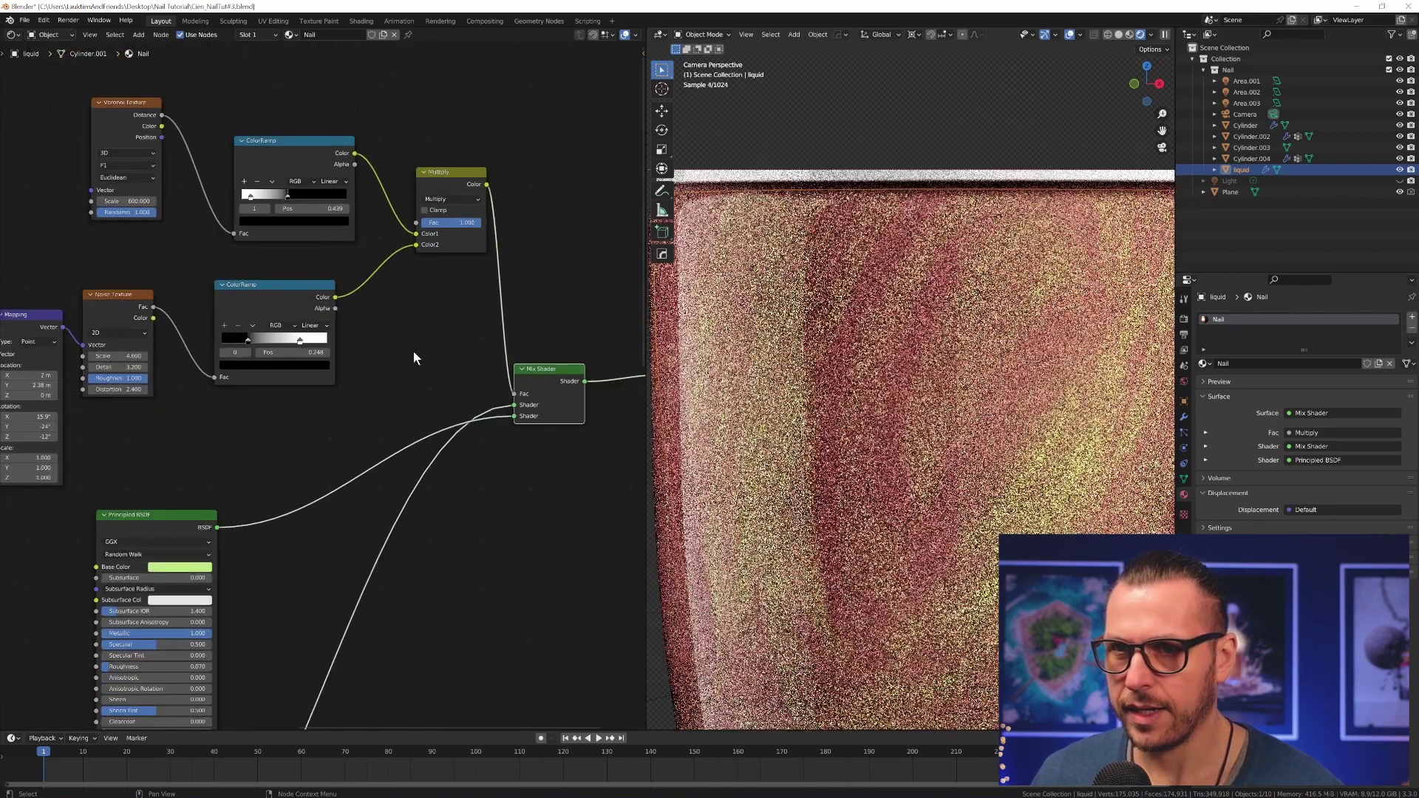
pyautogui.keyDown('ctrl'); pyautogui.keyDown('shift'); pyautogui.click(451, 170); pyautogui.keyUp('shift'); pyautogui.keyUp('ctrl')
pyautogui.moveTo(148, 466); pyautogui.dragTo(365, 471, button='middle')
pyautogui.scroll(2, 213, 377)
pyautogui.moveTo(274, 437); pyautogui.dragTo(219, 437)
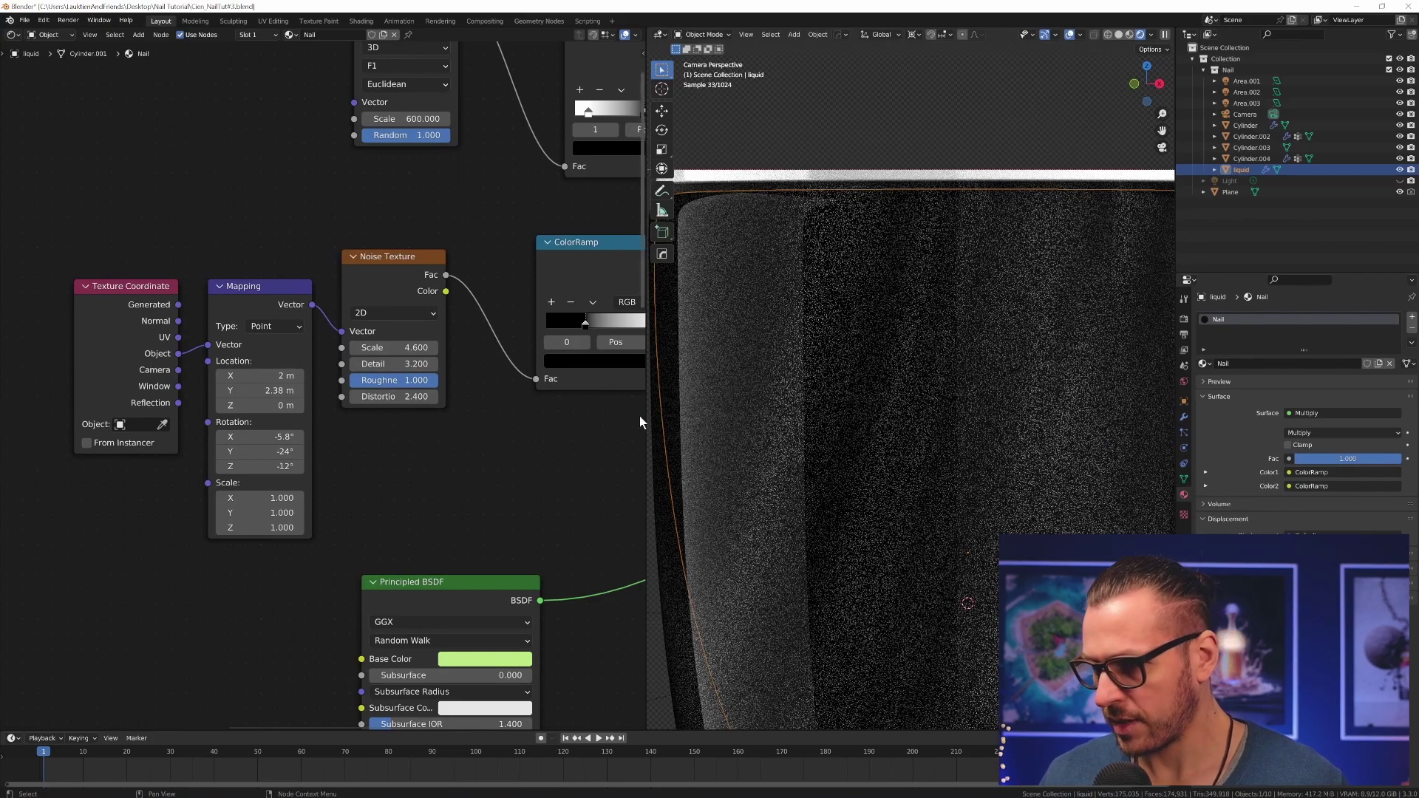
# Step: Fine-tune the Mapping node's X rotation and lower its Y rotation to redirect the noise streaks
pyautogui.scroll(-2, 903, 443)
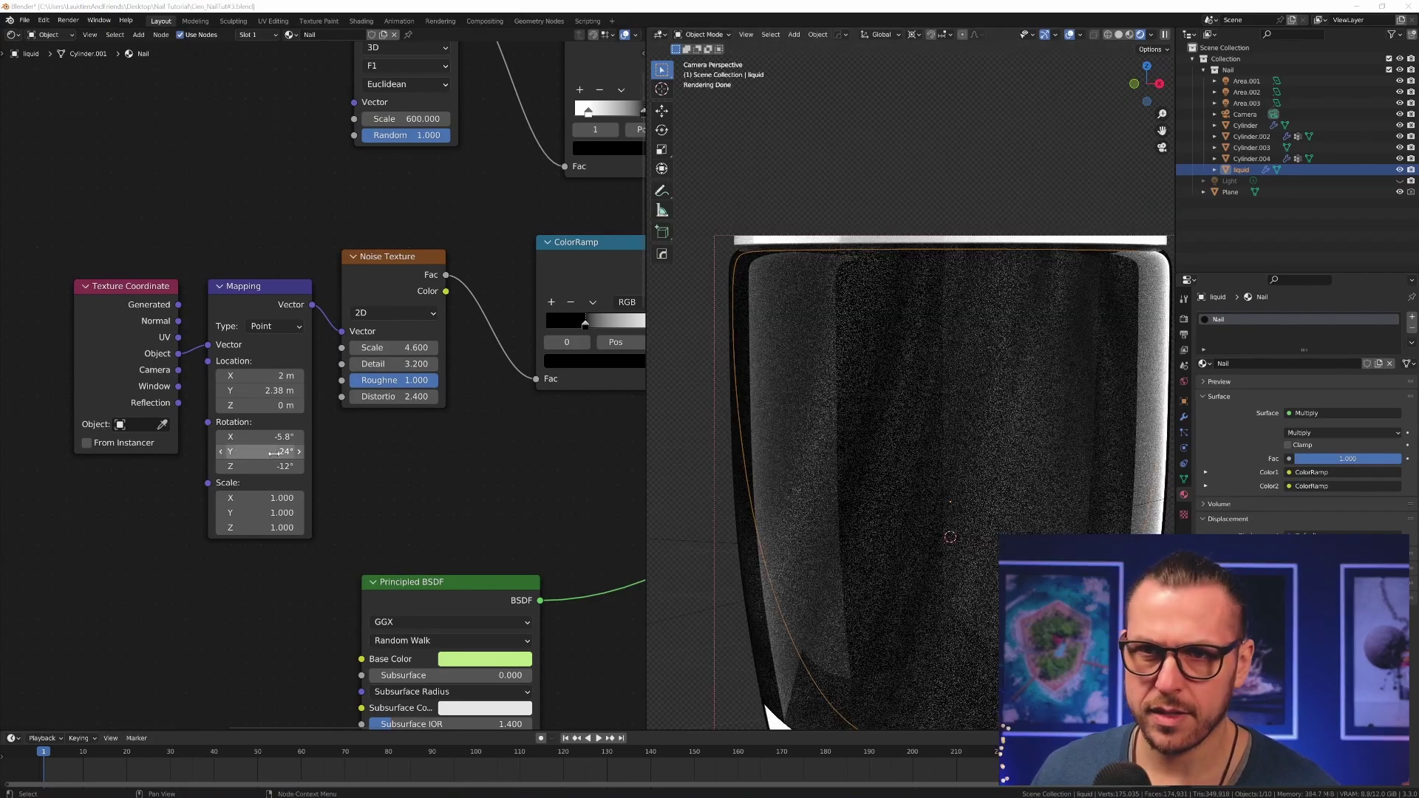
pyautogui.moveTo(273, 437); pyautogui.dragTo(265, 436)
pyautogui.moveTo(273, 452); pyautogui.dragTo(193, 451)
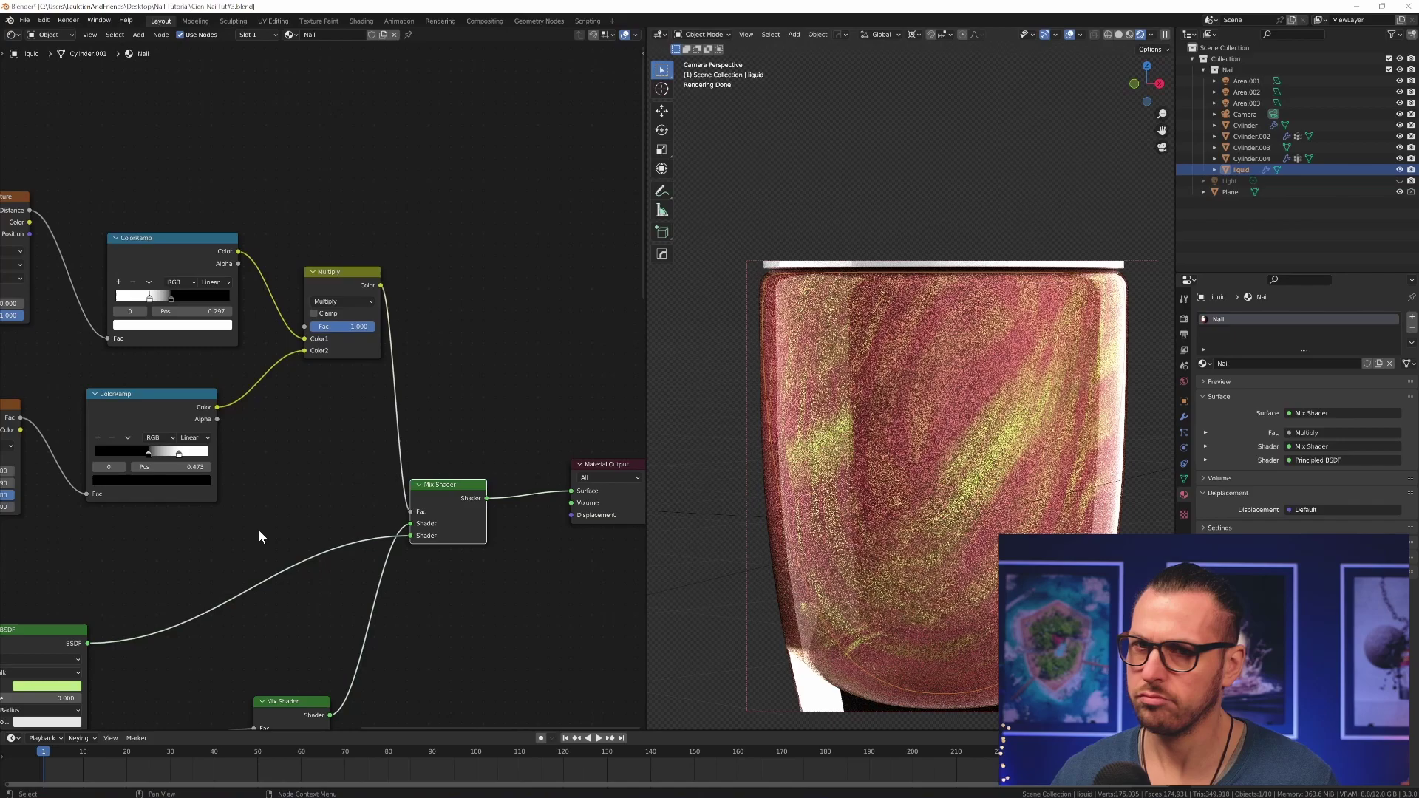
# Step: Try blue shades as the green Principled BSDF's base color, including a light blue with hue 0.598 and full saturation
pyautogui.moveTo(200, 522); pyautogui.dragTo(268, 441, button='middle')
pyautogui.click(143, 604)
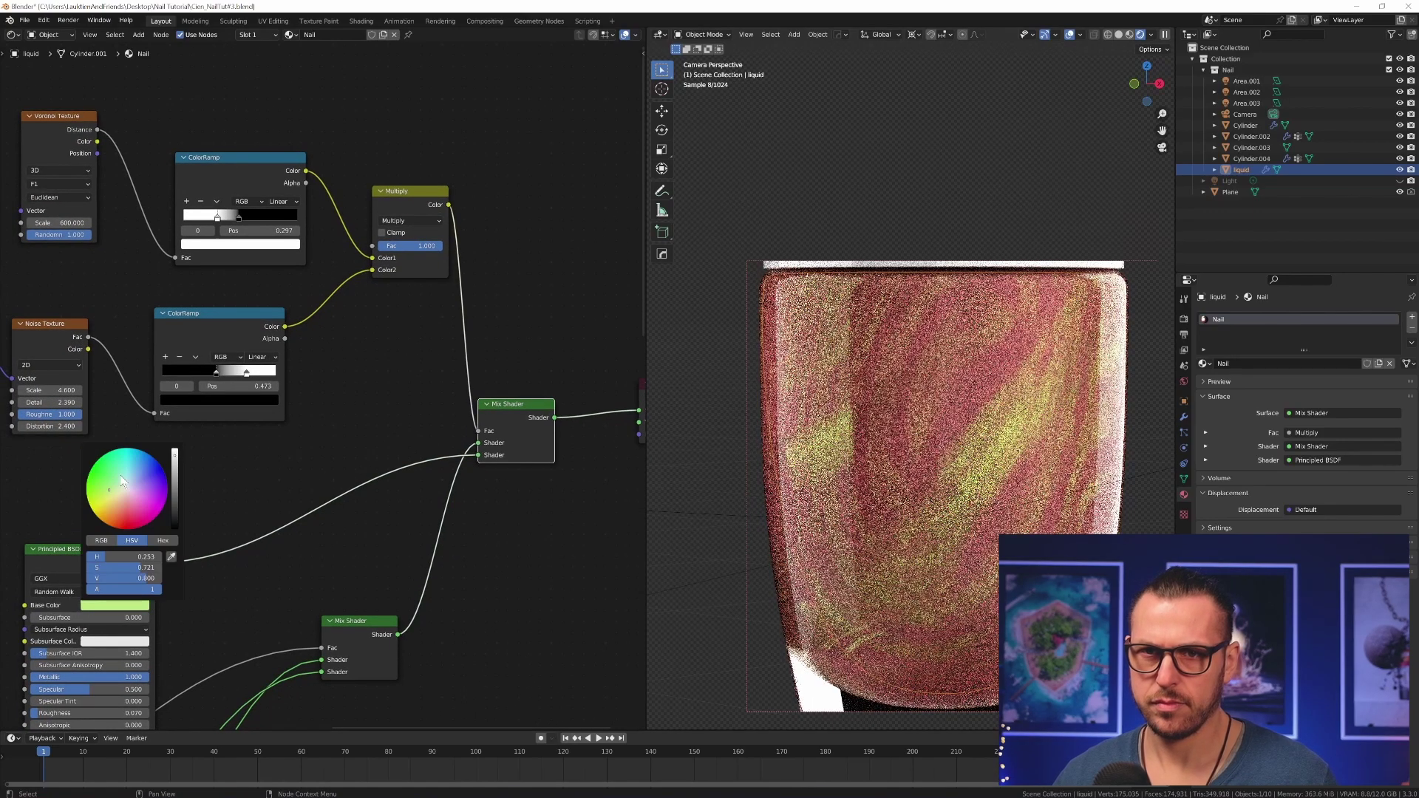
pyautogui.moveTo(110, 489)
pyautogui.mouseDown()
pyautogui.moveTo(120, 474)
pyautogui.moveTo(119, 509)
pyautogui.mouseUp()
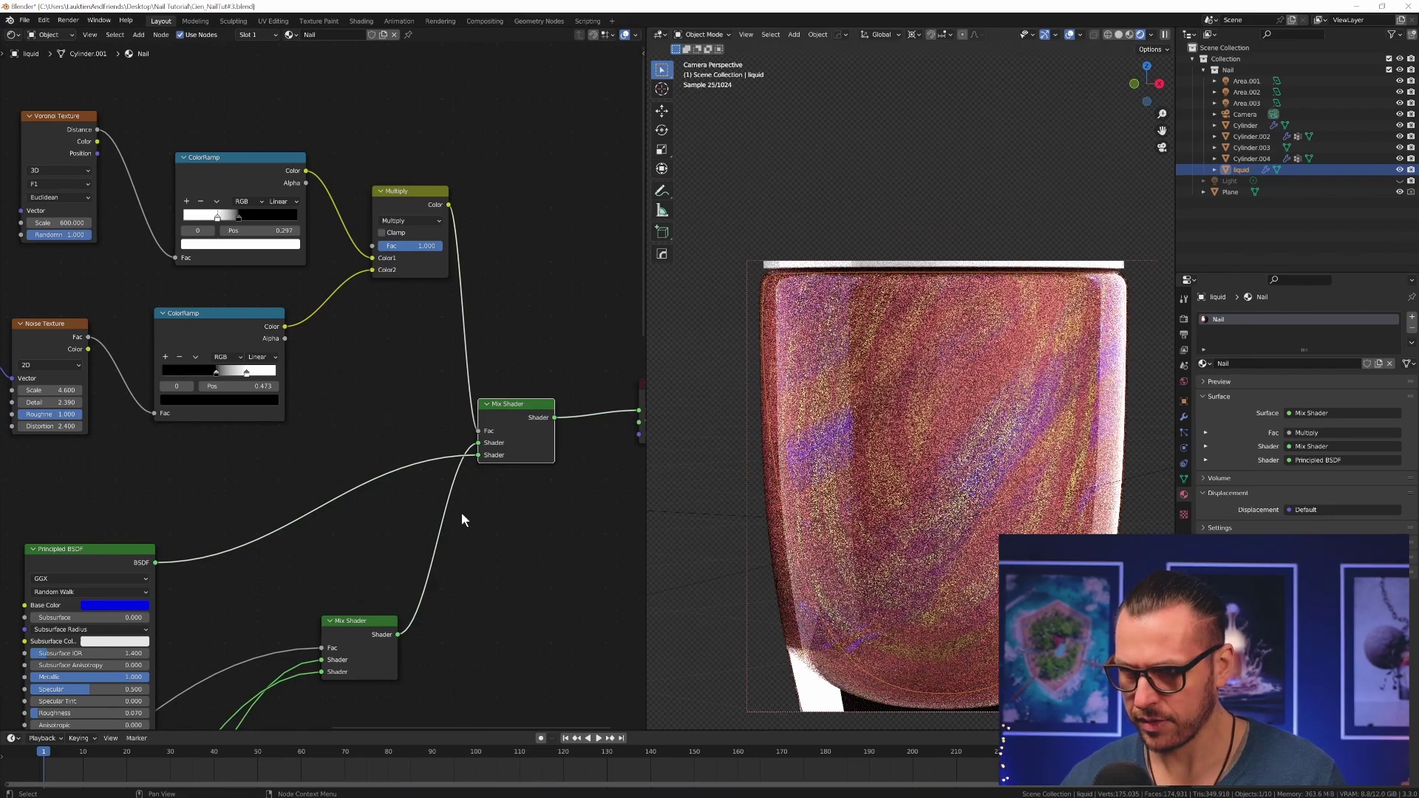
pyautogui.click(105, 608)
pyautogui.click(144, 466)
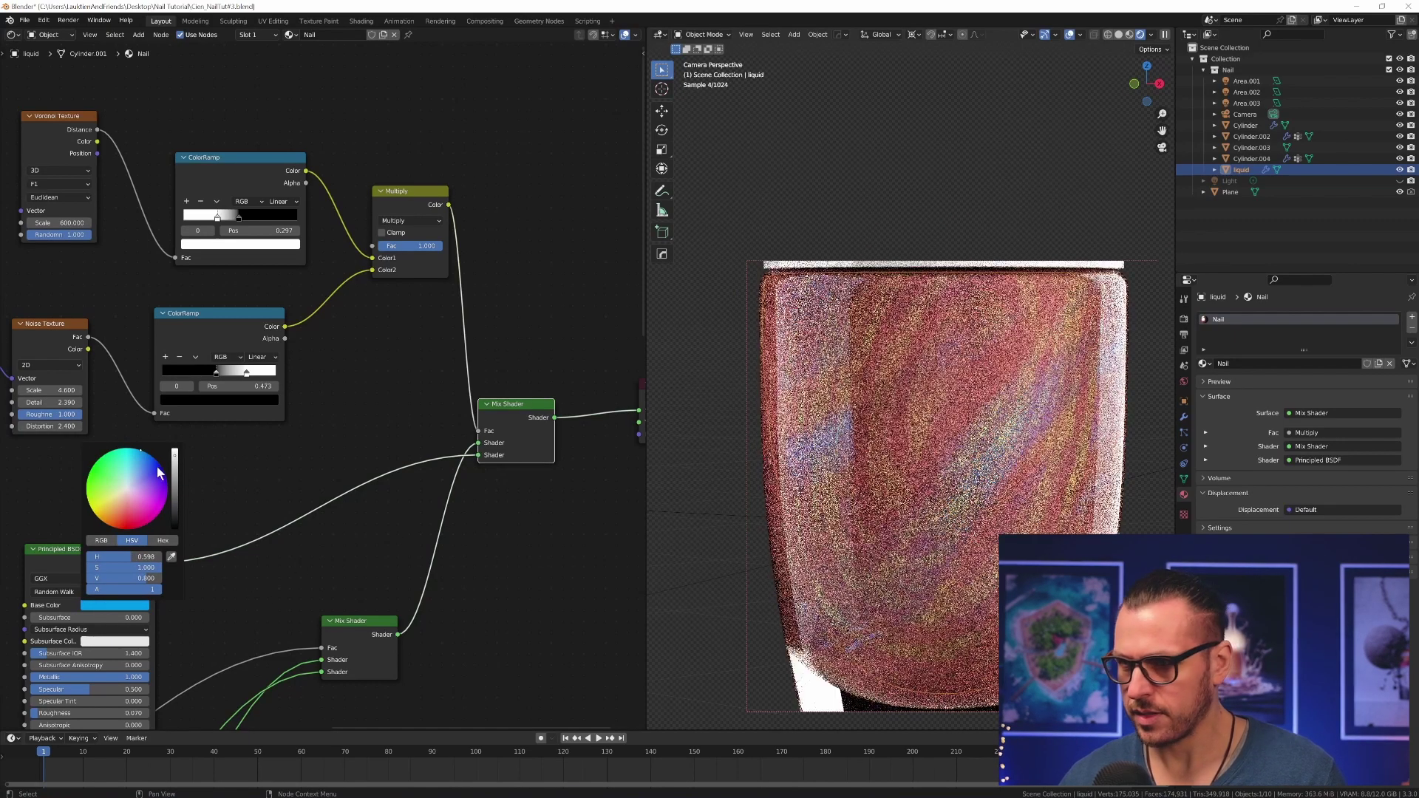
pyautogui.moveTo(959, 473); pyautogui.dragTo(921, 473, button='middle')
pyautogui.scroll(6, 977, 481)
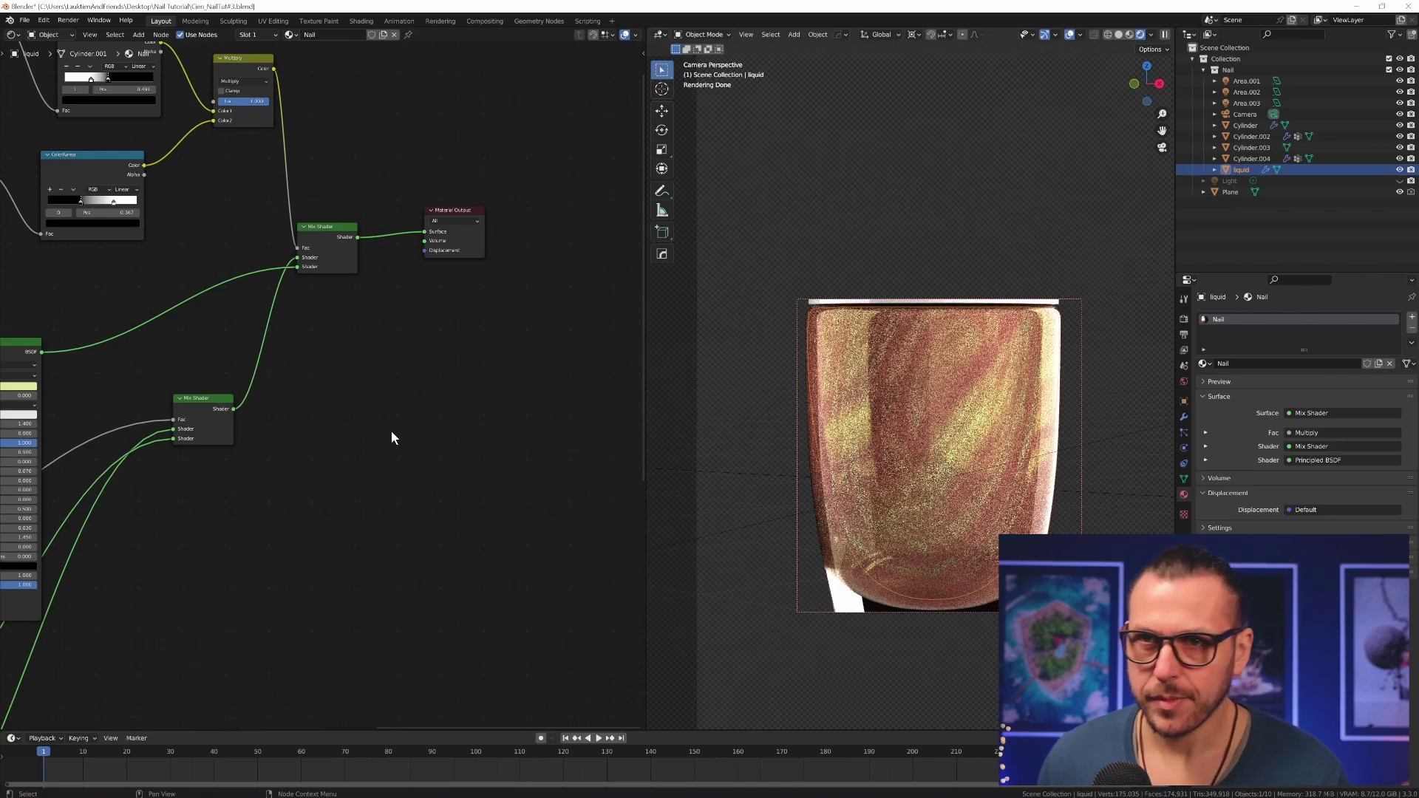
# Step: Move the Material Output further from the Mix Shader, and add a Noise Texture and a ColorRamp above it
pyautogui.moveTo(441, 213); pyautogui.dragTo(597, 215)
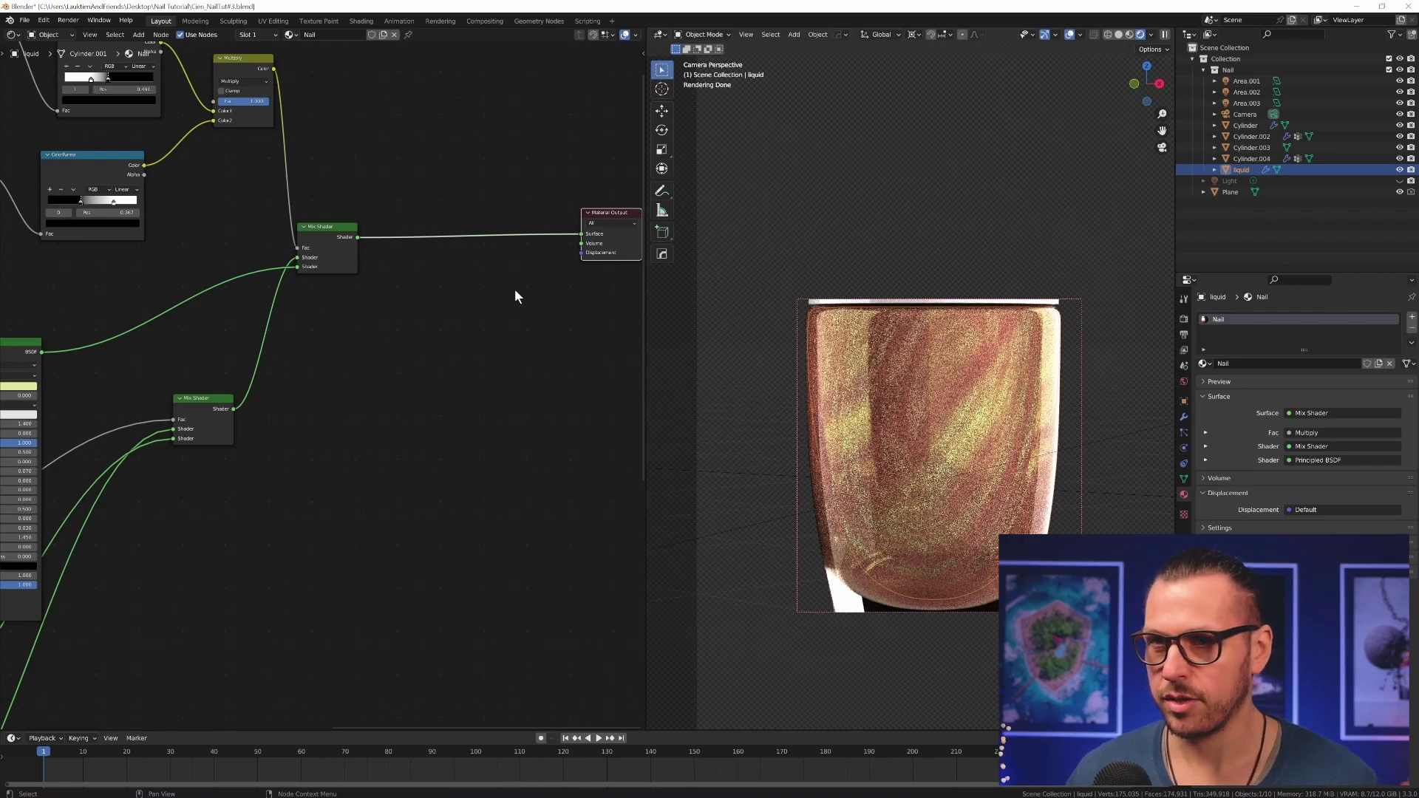
pyautogui.moveTo(485, 311); pyautogui.dragTo(452, 504, button='middle')
pyautogui.hotkey('shift', 'a')
pyautogui.click(444, 267)
pyautogui.write('n')
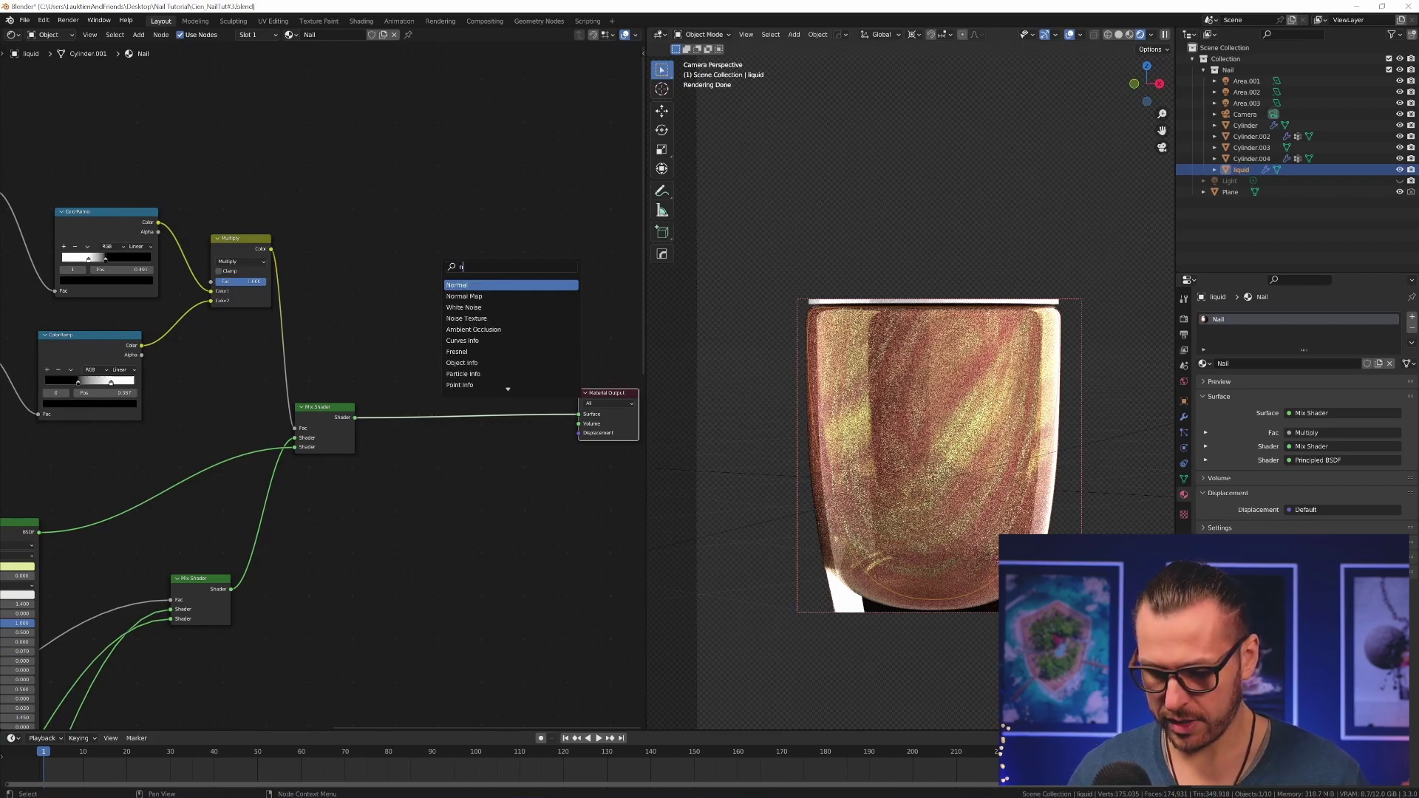
pyautogui.write('oise')
pyautogui.press('Return')
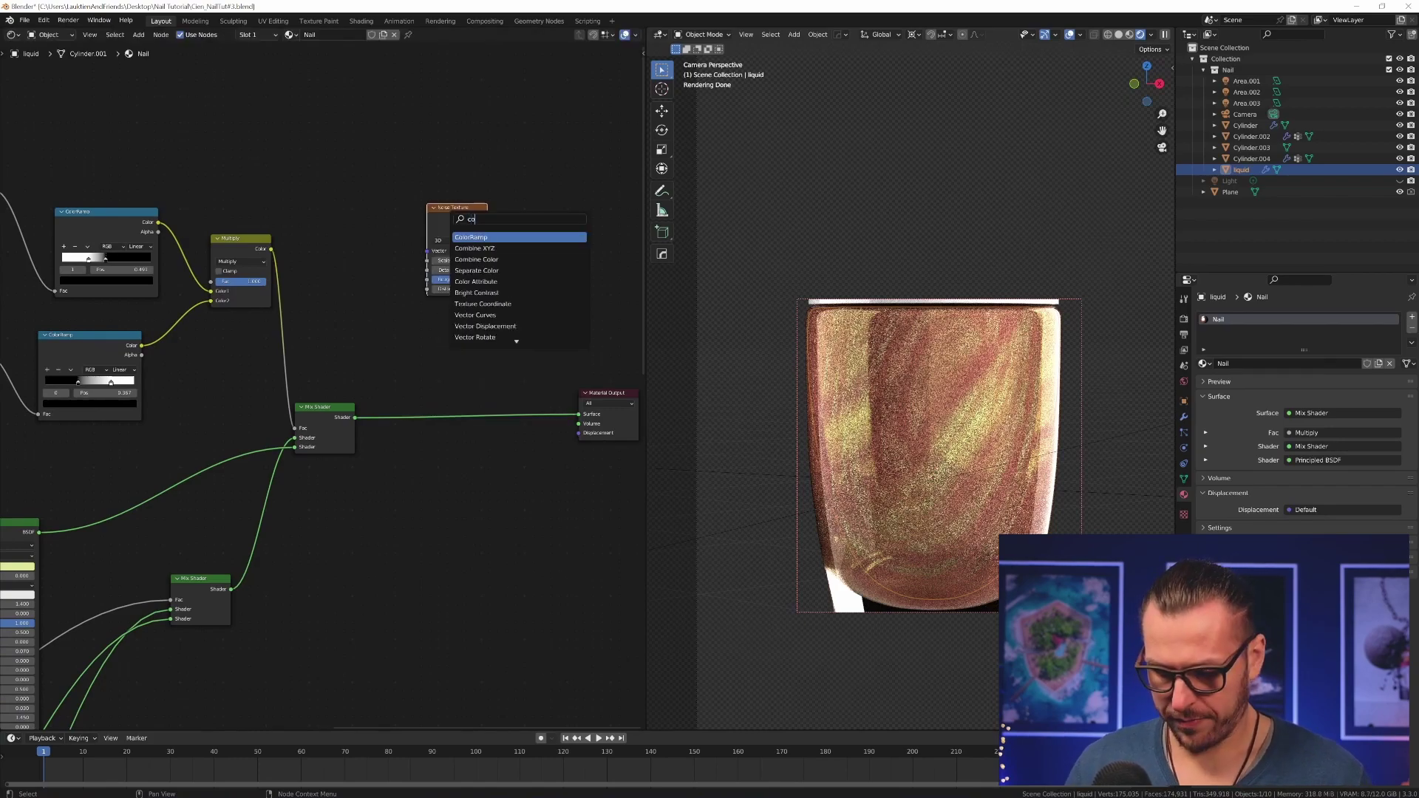
pyautogui.press('Return')
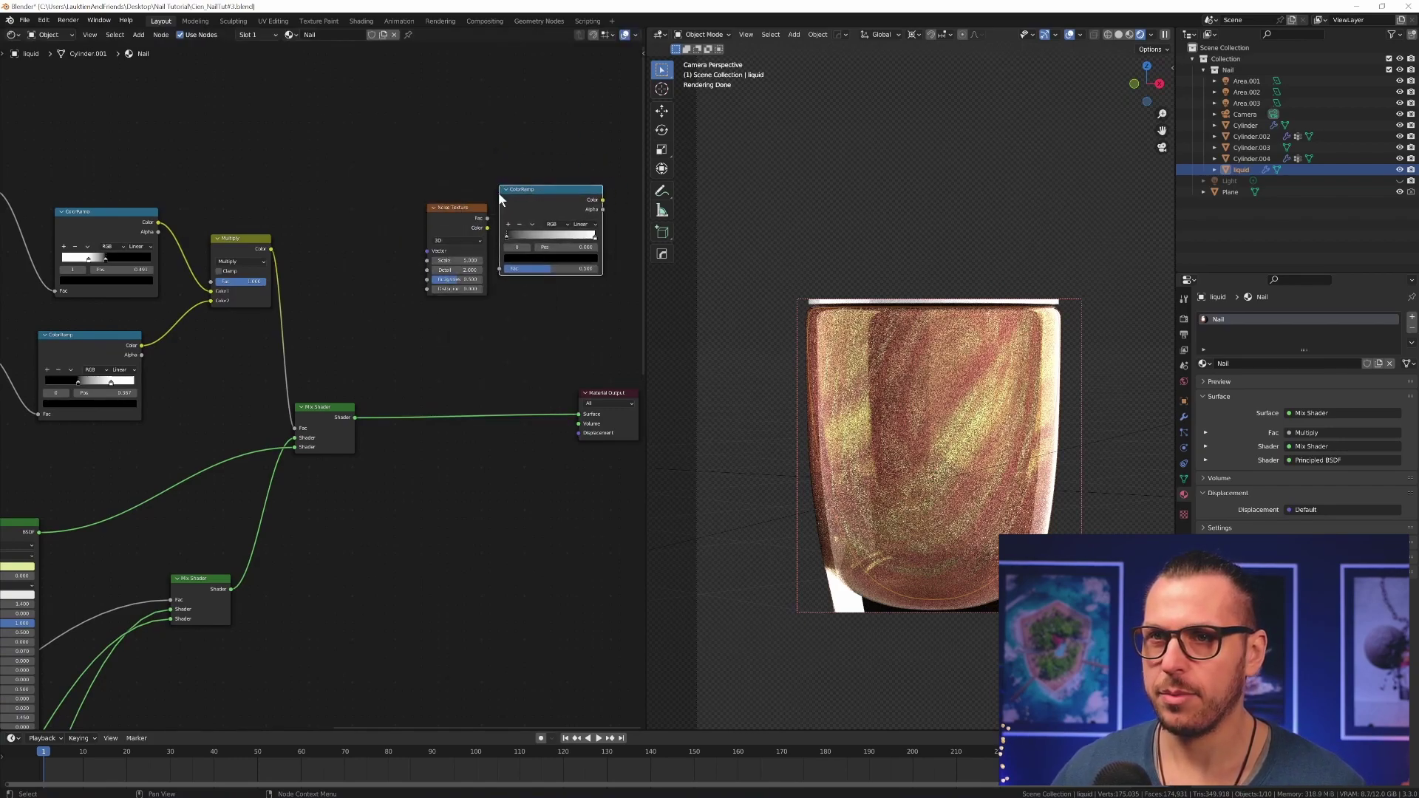
# Step: Connect the new Noise Texture's Fac to the new ColorRamp and preview the ramp on the liquid
pyautogui.keyDown('alt'); pyautogui.moveTo(461, 226); pyautogui.dragTo(545, 185, button='right'); pyautogui.keyUp('alt')
pyautogui.scroll(1, 519, 211)
pyautogui.keyDown('ctrl'); pyautogui.keyDown('shift'); pyautogui.click(519, 211); pyautogui.keyUp('shift'); pyautogui.keyUp('ctrl')
pyautogui.scroll(3, 519, 211)
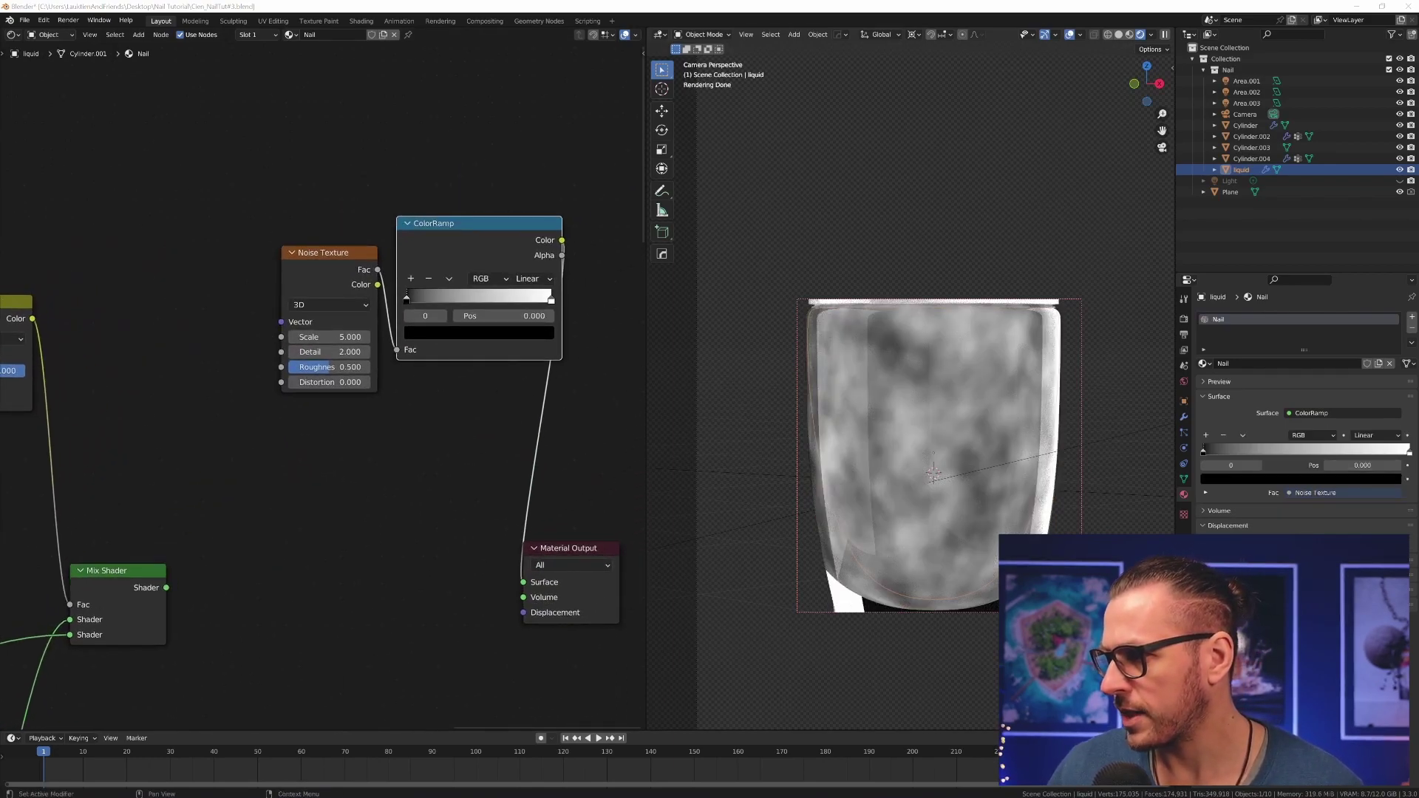
# Step: Set the new Noise Texture's Scale to 200 and check the finer grain on the liquid
pyautogui.doubleClick(330, 337)
pyautogui.write('200')
pyautogui.press('Return')
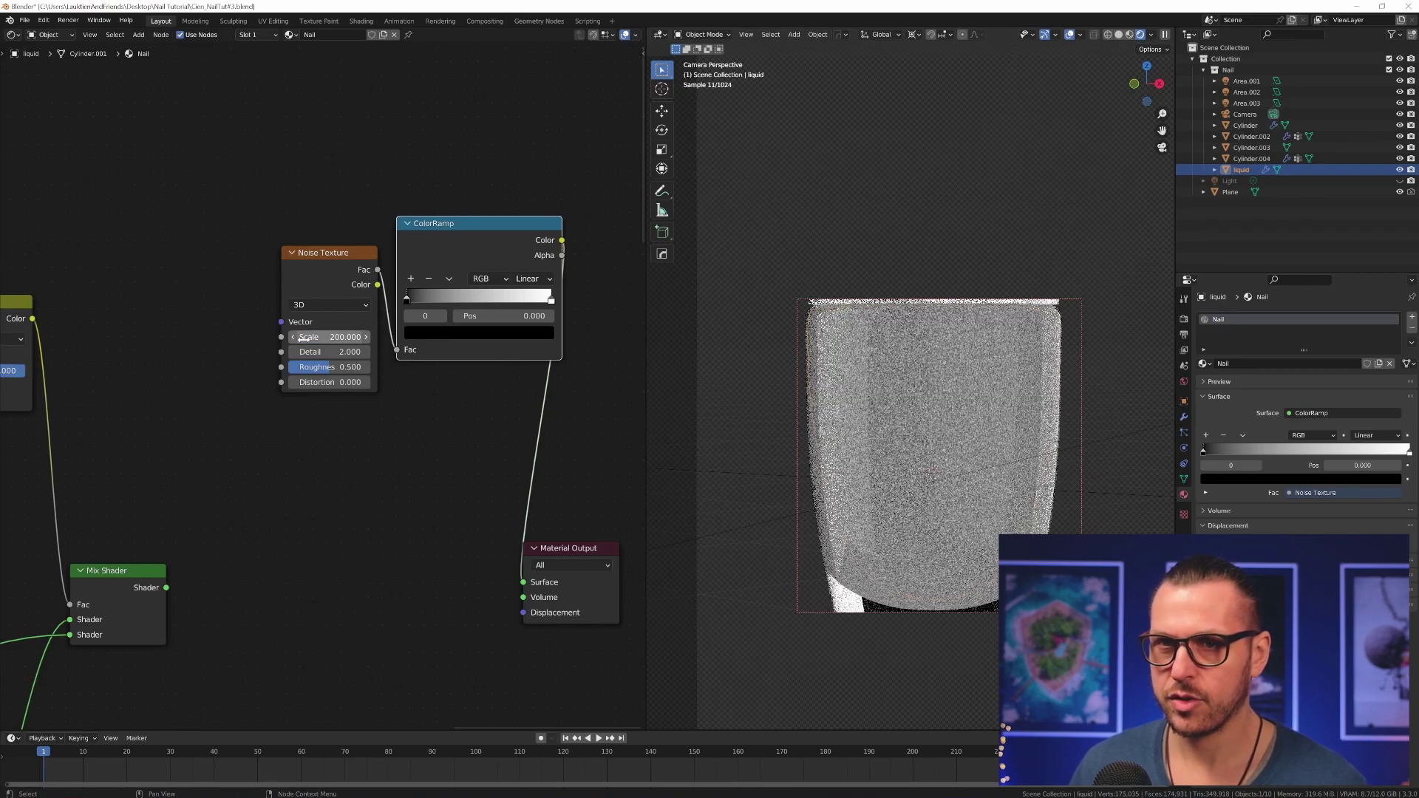
pyautogui.scroll(2, 997, 434)
pyautogui.scroll(2, 943, 431)
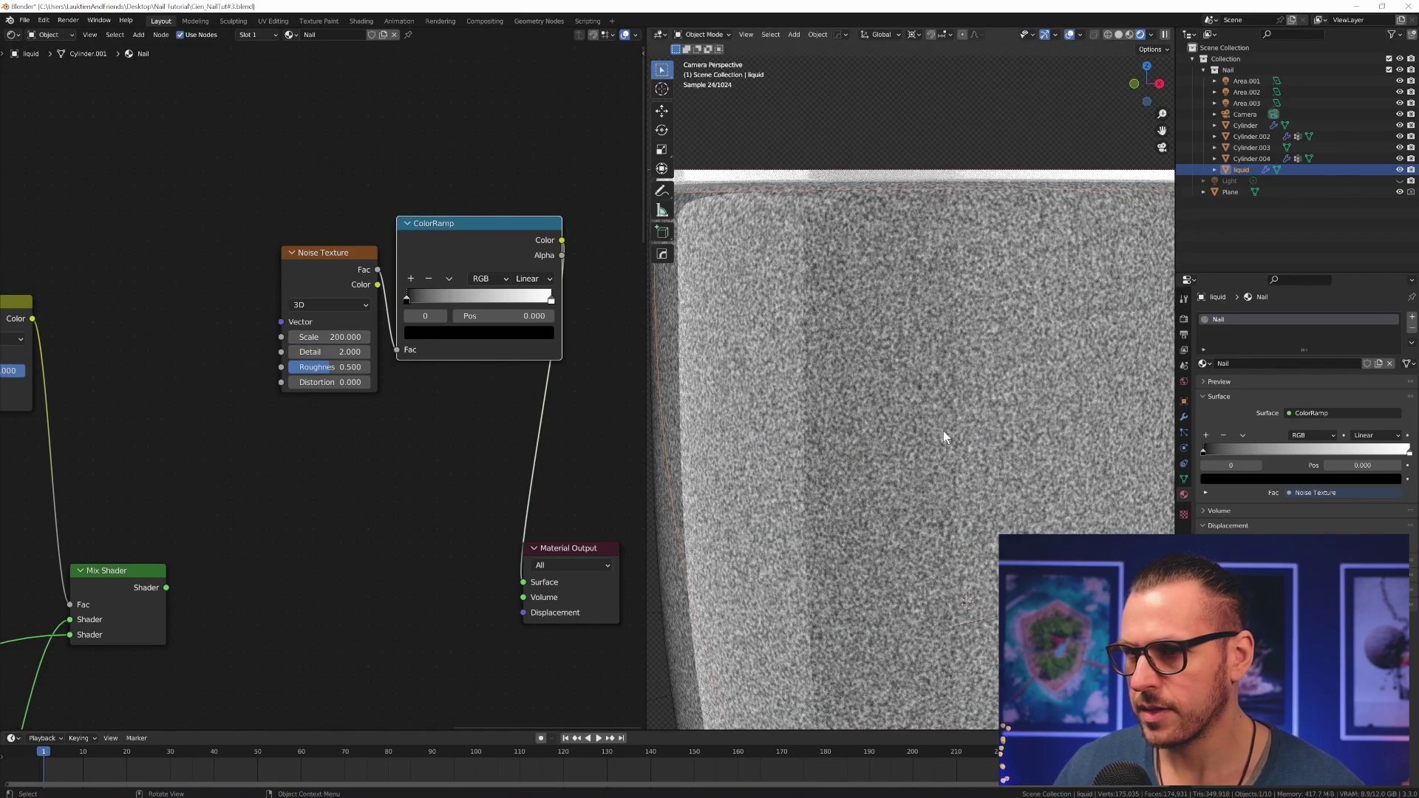
pyautogui.scroll(2, 943, 432)
# Step: Move the new ColorRamp's black stop to 0.700, close to the white stop, to isolate sparse white specks
pyautogui.moveTo(350, 312); pyautogui.dragTo(314, 320, button='middle')
pyautogui.moveTo(316, 323); pyautogui.dragTo(420, 321)
pyautogui.scroll(-2, 995, 463)
pyautogui.keyDown('shift'); pyautogui.moveTo(1003, 506); pyautogui.dragTo(881, 343, button='middle'); pyautogui.keyUp('shift')
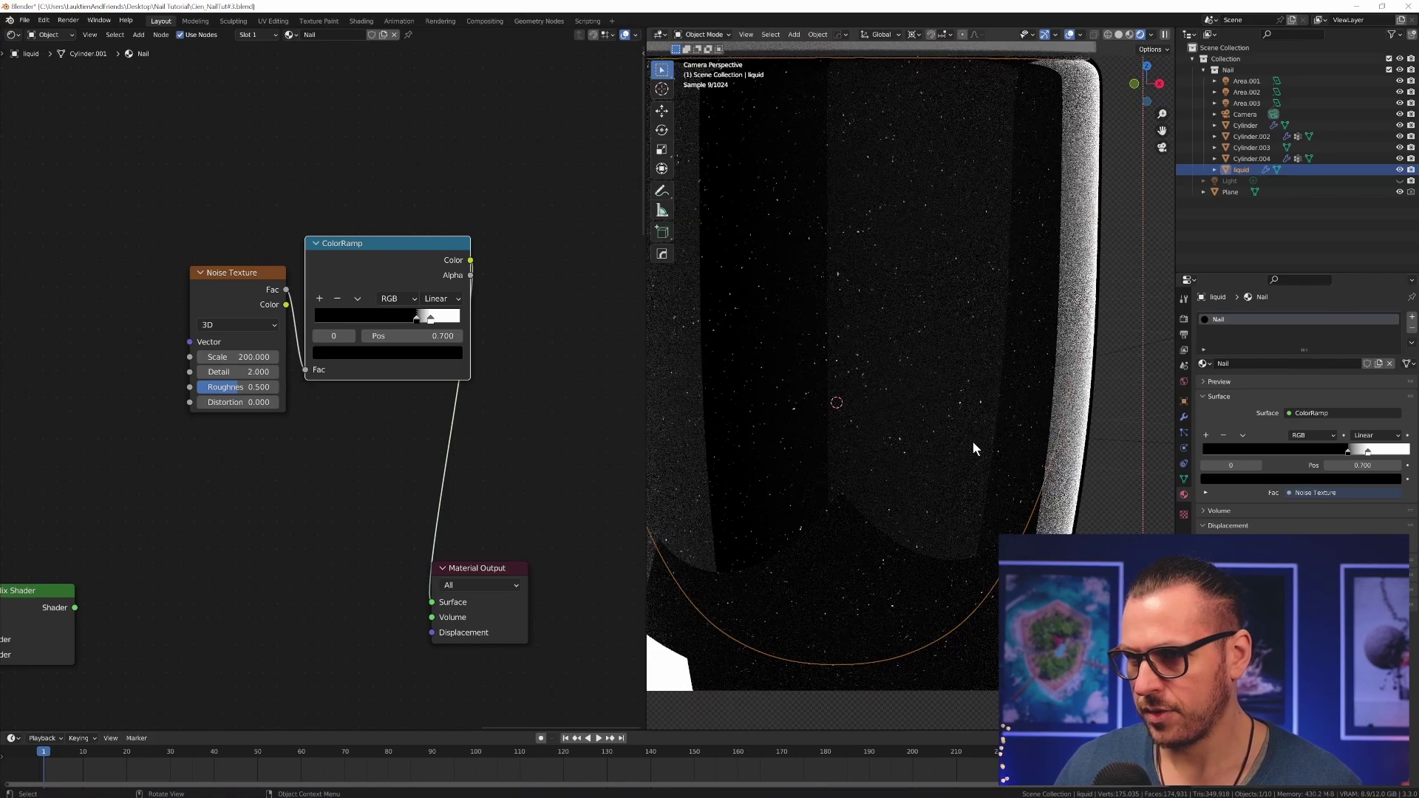
pyautogui.keyDown('shift'); pyautogui.moveTo(821, 486); pyautogui.dragTo(866, 507, button='middle'); pyautogui.keyUp('shift')
pyautogui.scroll(2, 1035, 508)
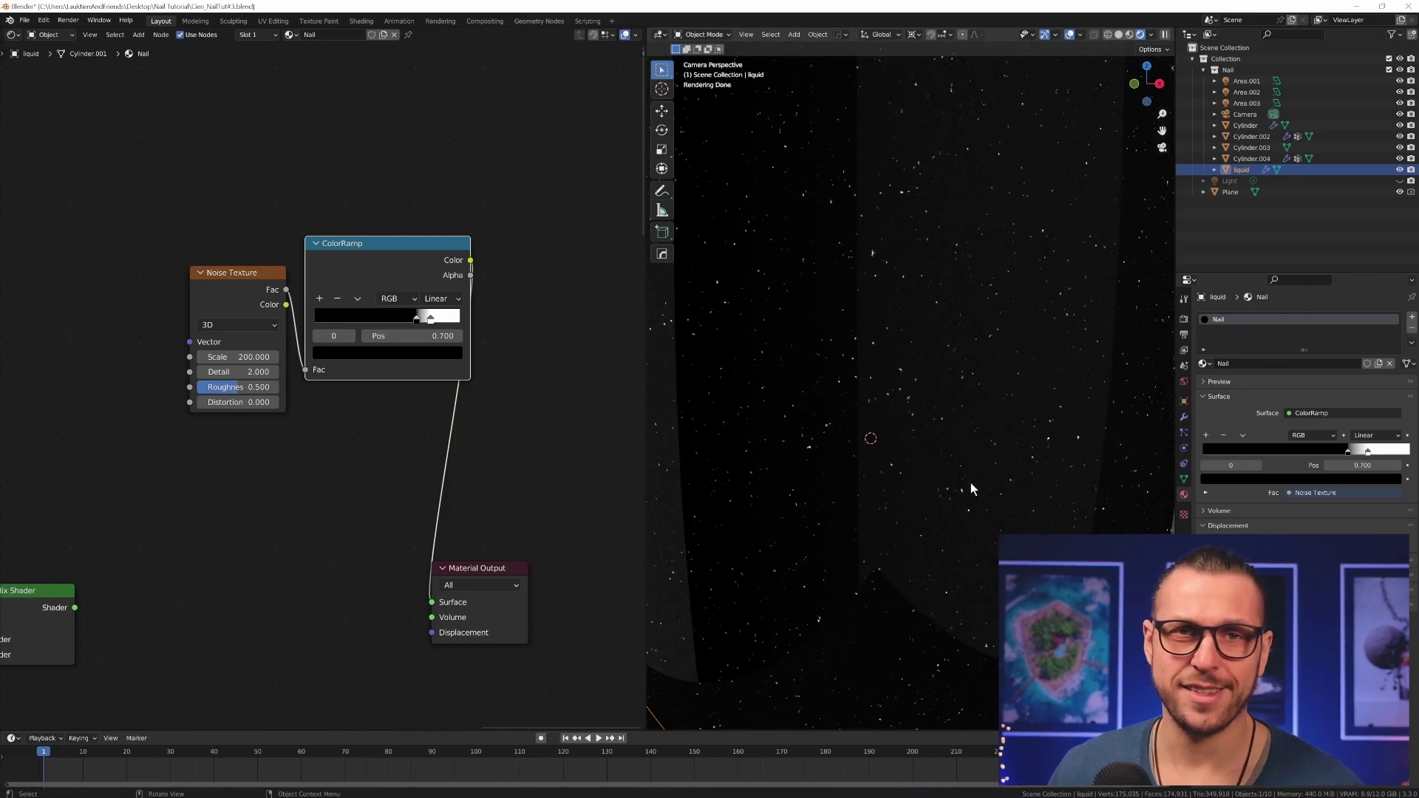
pyautogui.scroll(-1, 355, 481)
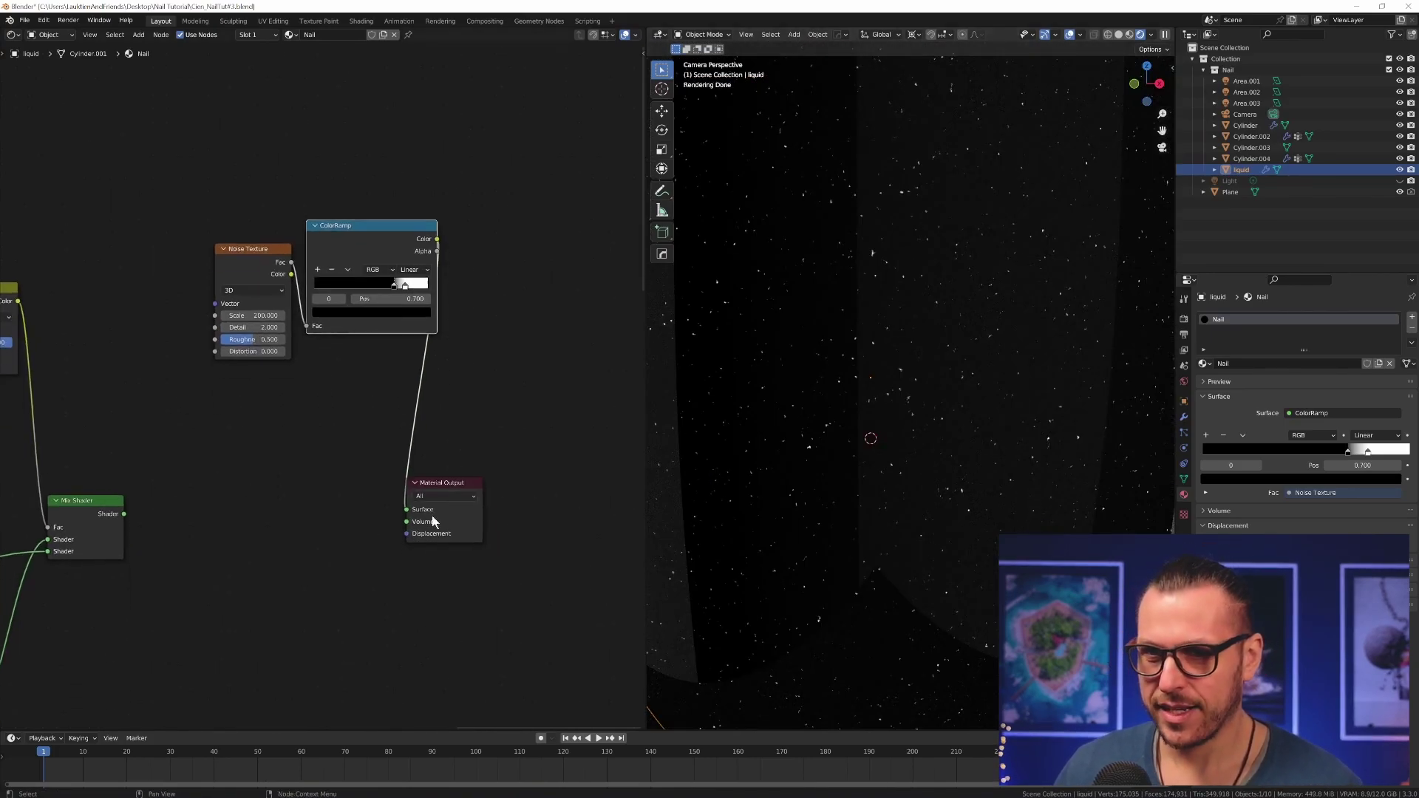
# Step: Move the Material Output clear of the new ColorRamp and add an Emission shader between it and the existing Mix Shader
pyautogui.moveTo(432, 516); pyautogui.dragTo(548, 405)
pyautogui.scroll(-5, 1129, 521)
pyautogui.scroll(2, 1129, 521)
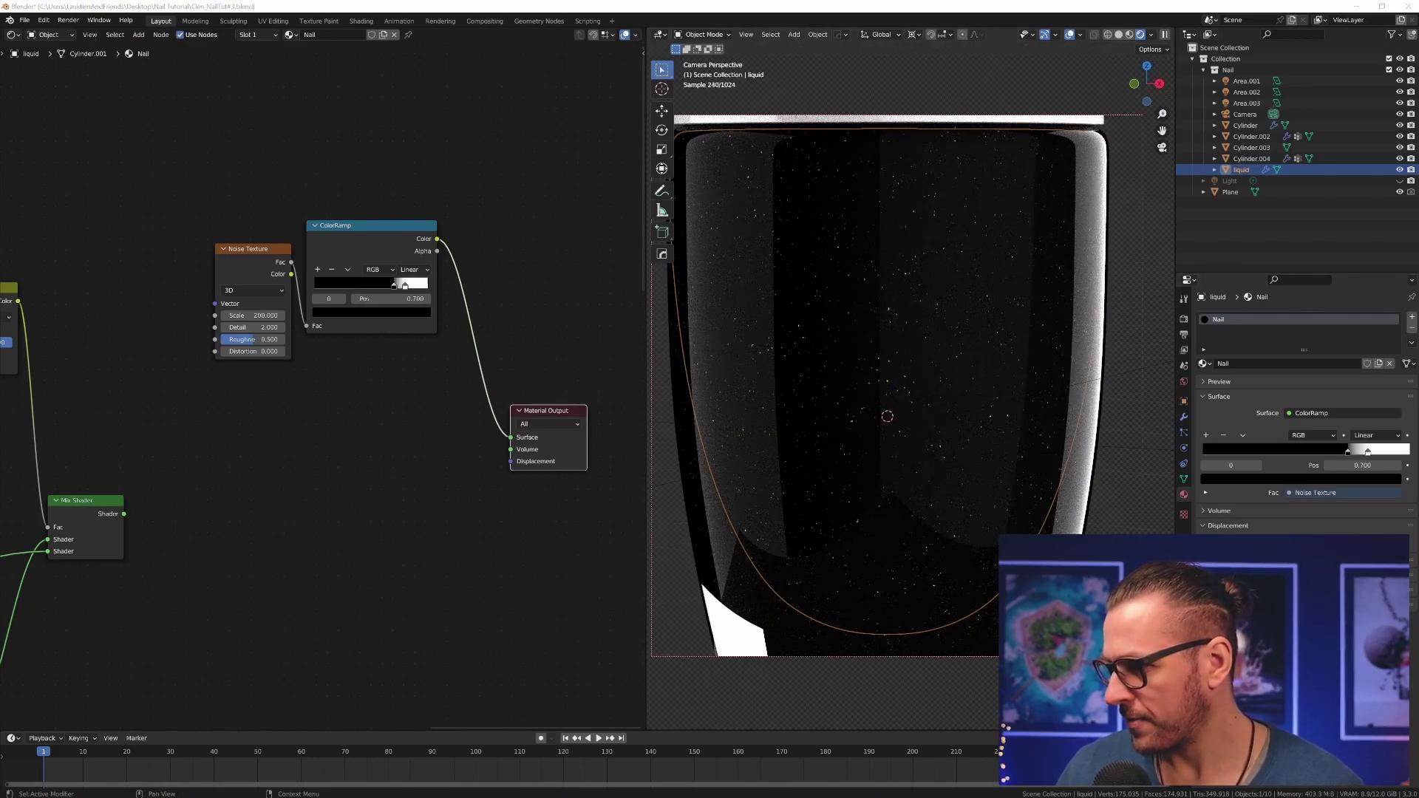
pyautogui.moveTo(418, 447); pyautogui.dragTo(485, 402, button='middle')
pyautogui.hotkey('shift', 'a')
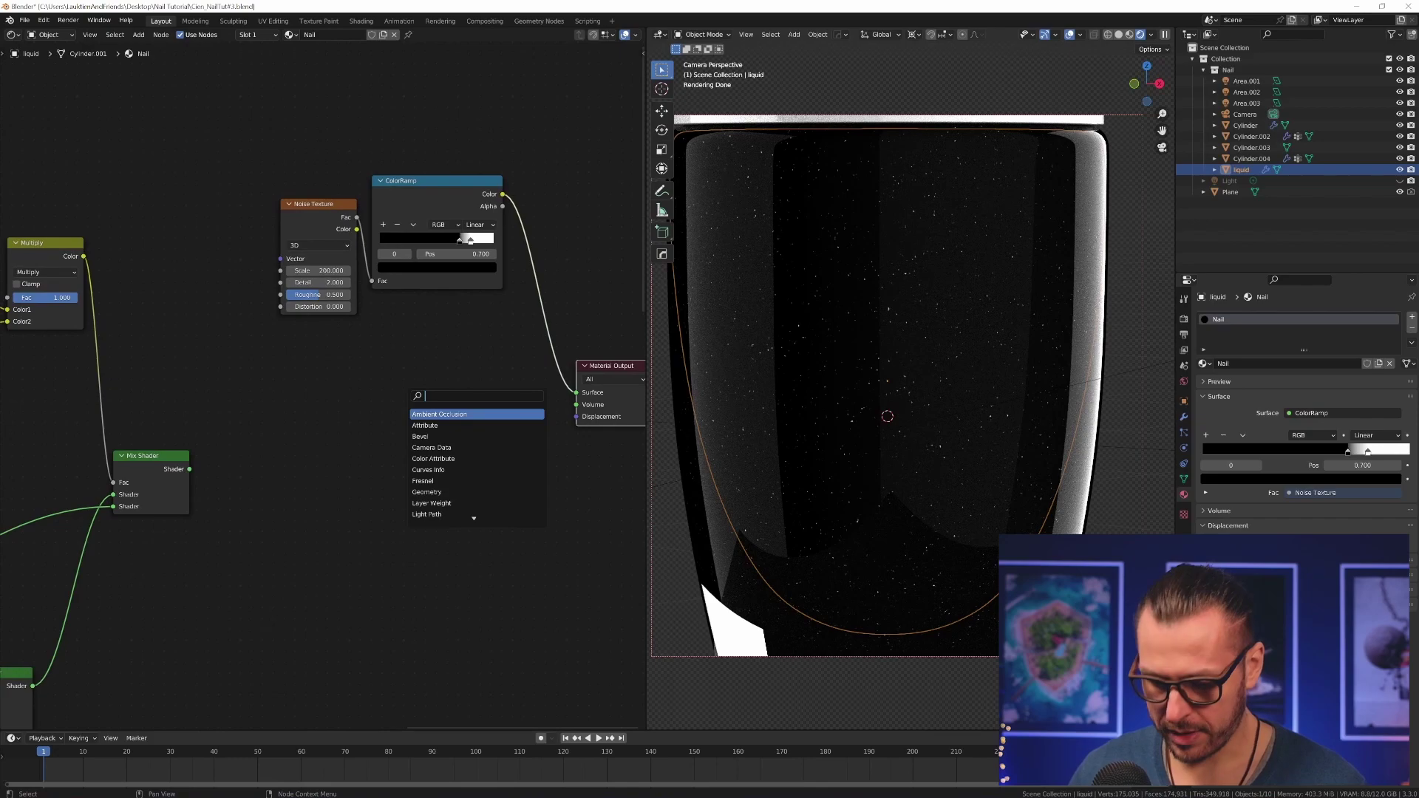
pyautogui.write('emission')
pyautogui.press('Return')
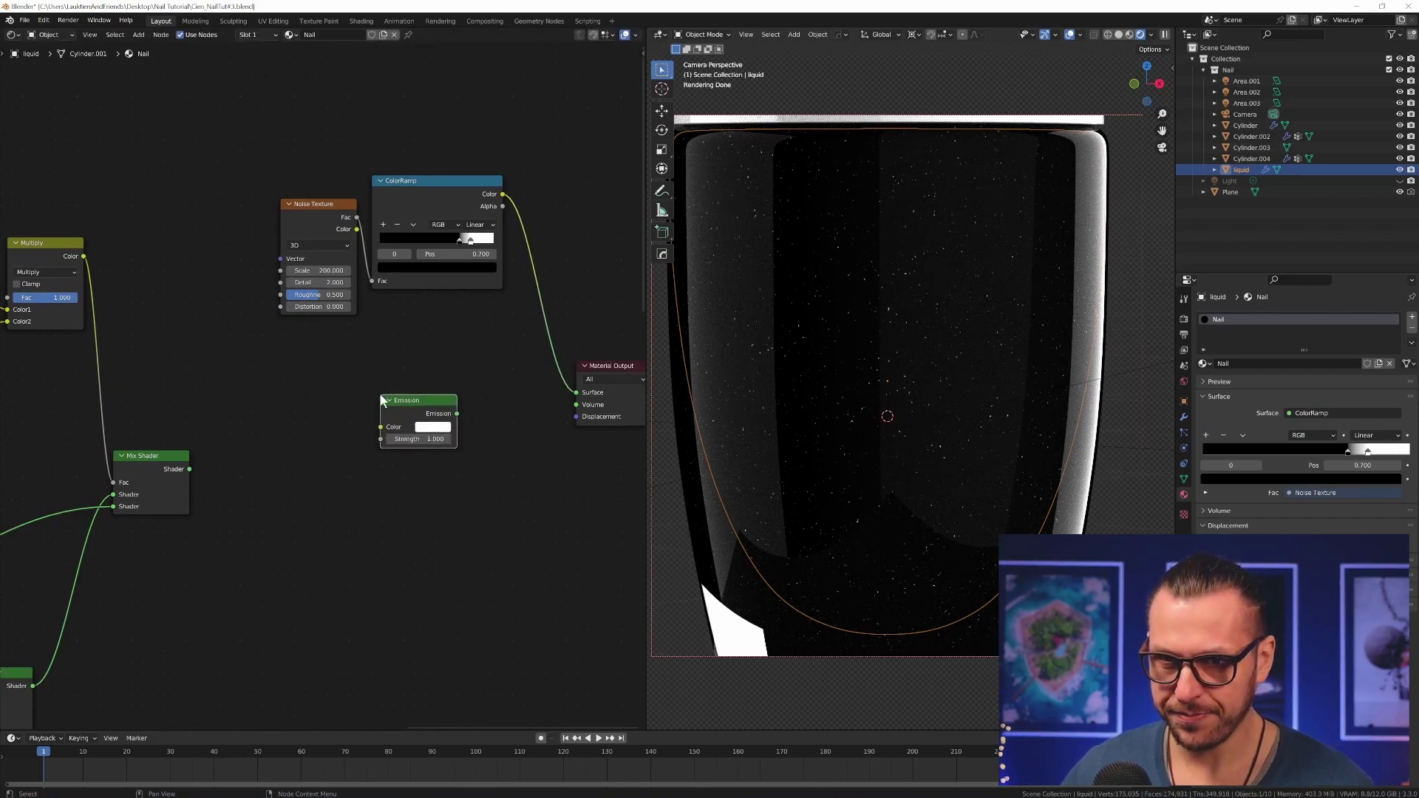
pyautogui.click(382, 400)
# Step: Mix the existing Mix Shader with the Emission in a new Mix Shader, using the specks ColorRamp's Color as Fac, and preview it
pyautogui.keyDown('ctrl'); pyautogui.keyDown('alt'); pyautogui.moveTo(135, 490); pyautogui.dragTo(397, 437, button='right'); pyautogui.keyUp('alt'); pyautogui.keyUp('ctrl')
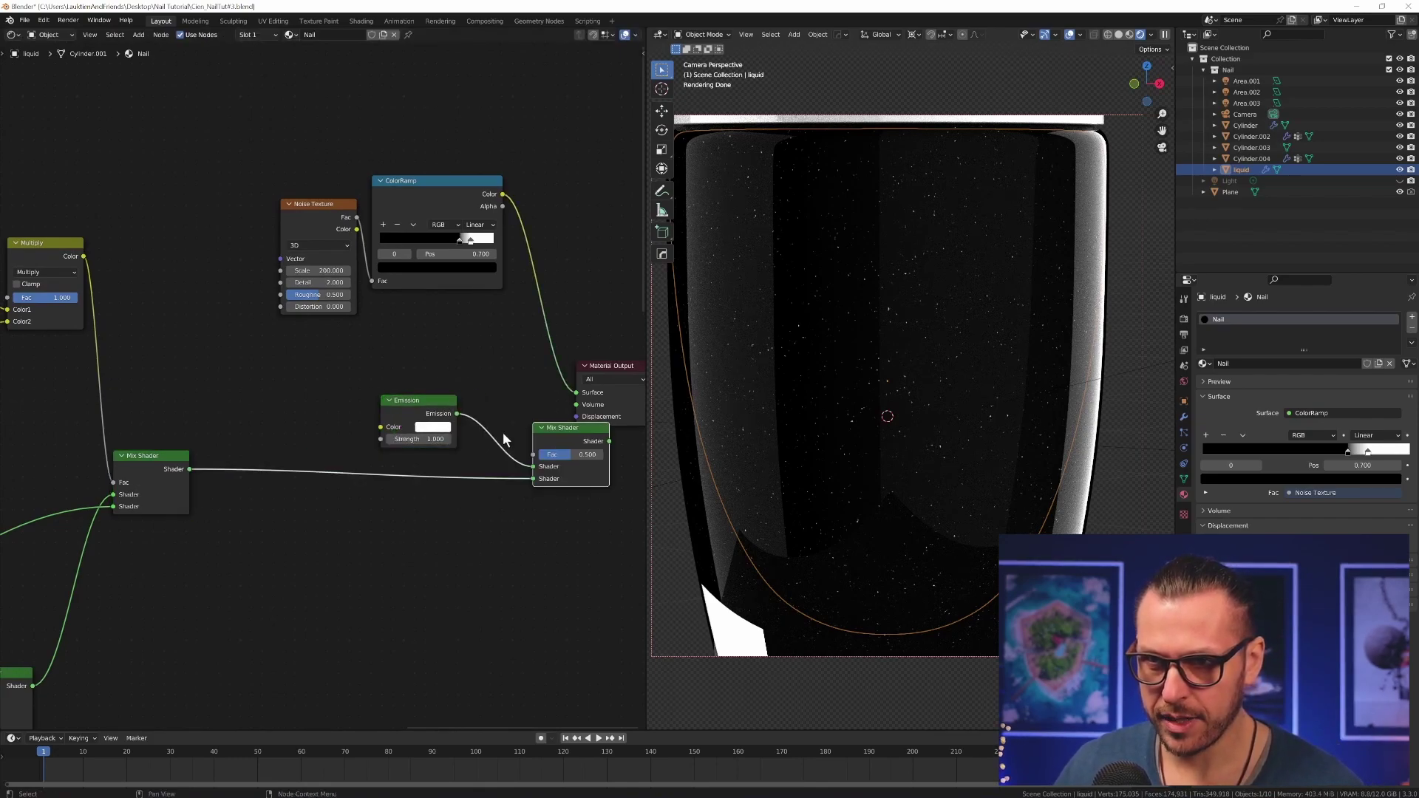
pyautogui.moveTo(411, 382); pyautogui.dragTo(393, 411)
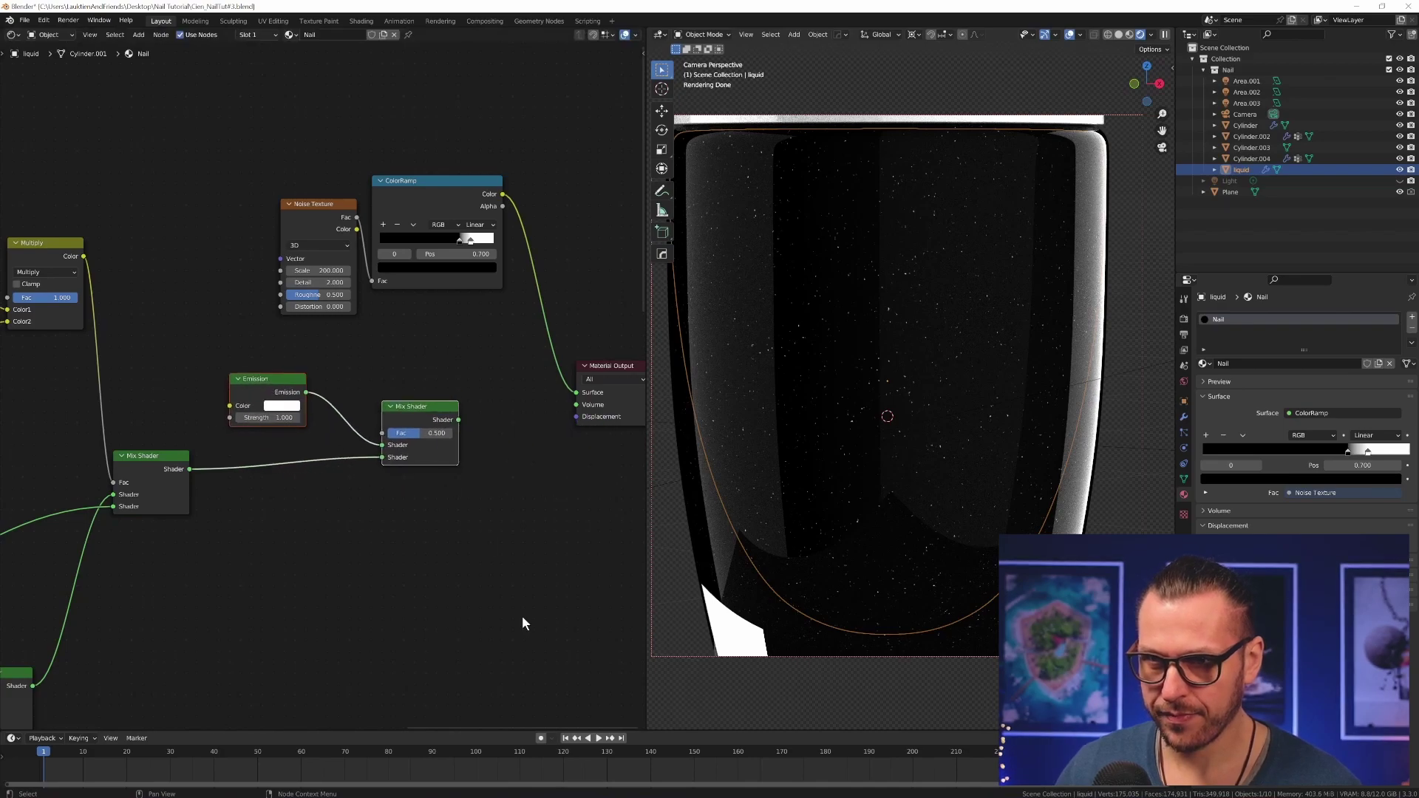
pyautogui.click(523, 624)
pyautogui.moveTo(503, 194); pyautogui.dragTo(388, 442)
pyautogui.keyDown('ctrl'); pyautogui.keyDown('shift'); pyautogui.click(414, 405); pyautogui.keyUp('shift'); pyautogui.keyUp('ctrl')
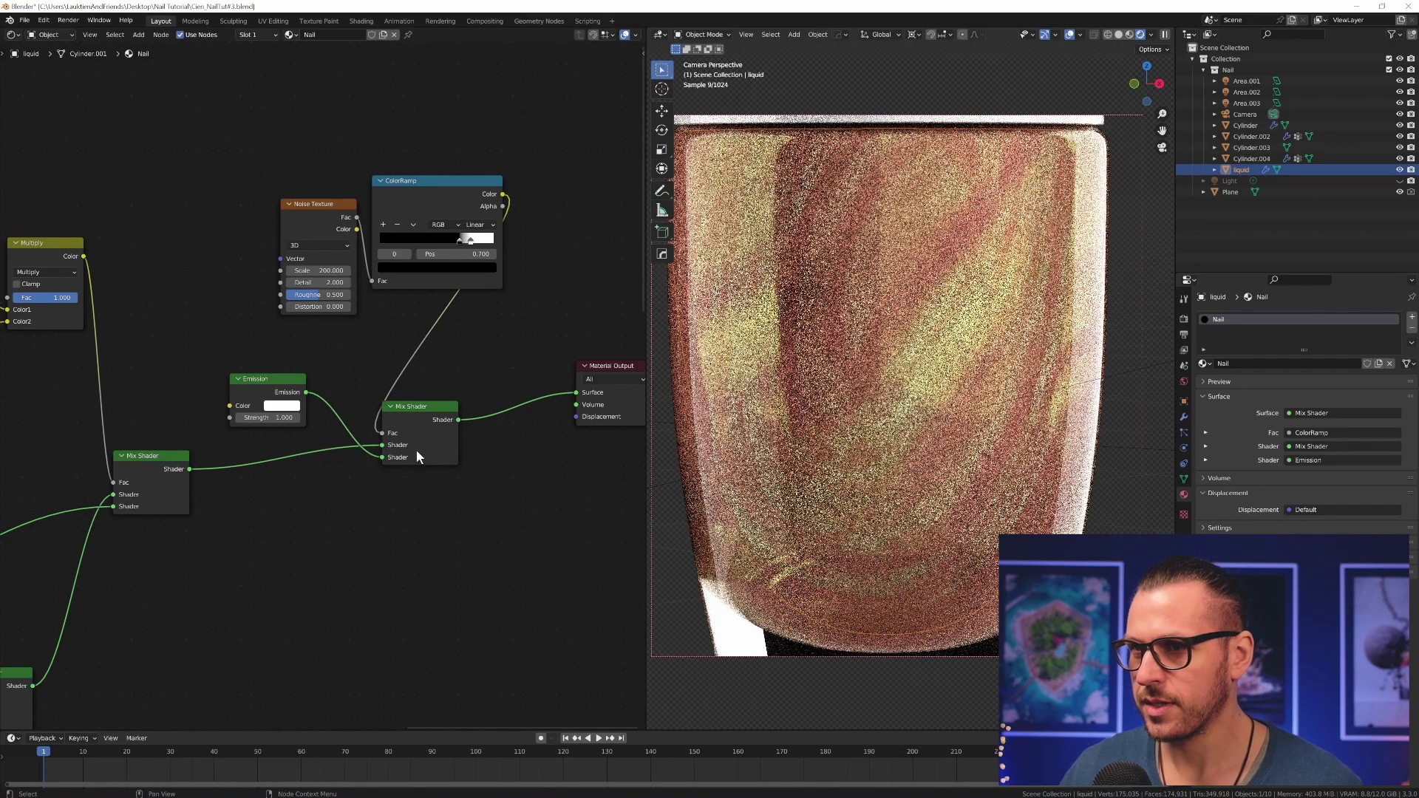
# Step: Preview the Emission shader on its own, then give it a pale peach color and a Strength of 17
pyautogui.keyDown('ctrl'); pyautogui.keyDown('shift'); pyautogui.click(282, 383); pyautogui.keyUp('shift'); pyautogui.keyUp('ctrl')
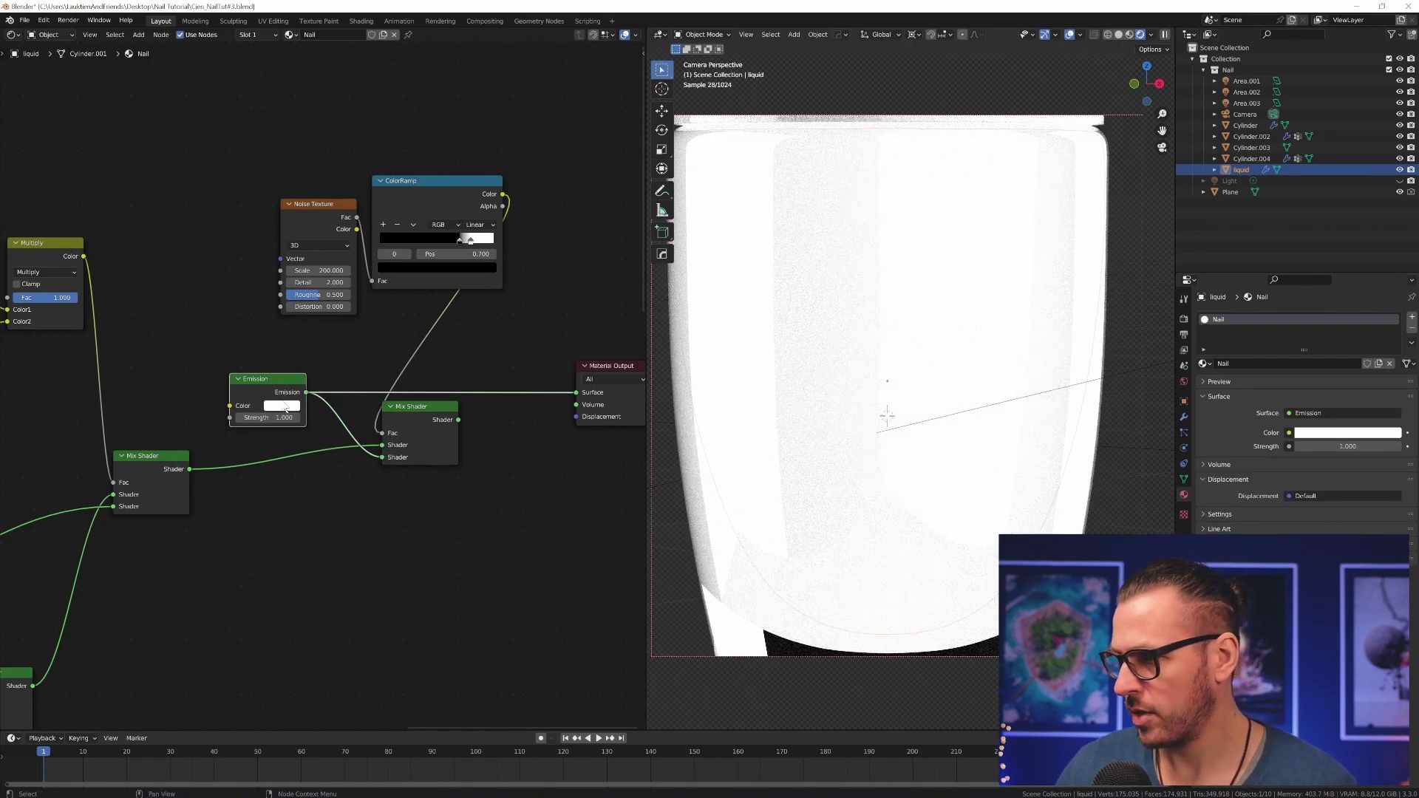
pyautogui.click(281, 405)
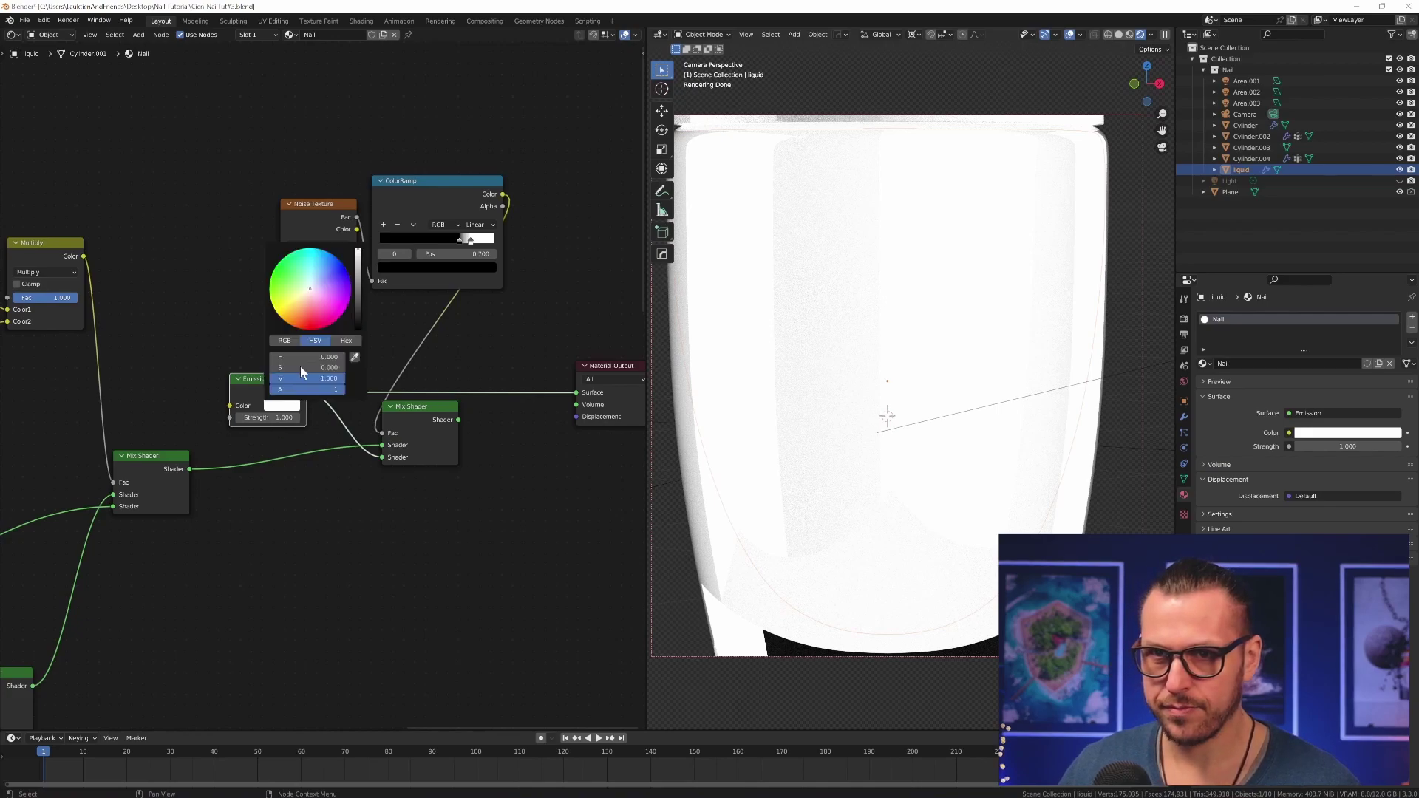
pyautogui.moveTo(301, 309)
pyautogui.mouseDown()
pyautogui.moveTo(316, 292)
pyautogui.moveTo(305, 302)
pyautogui.mouseUp()
pyautogui.click(289, 408)
pyautogui.write('17')
pyautogui.press('Return')
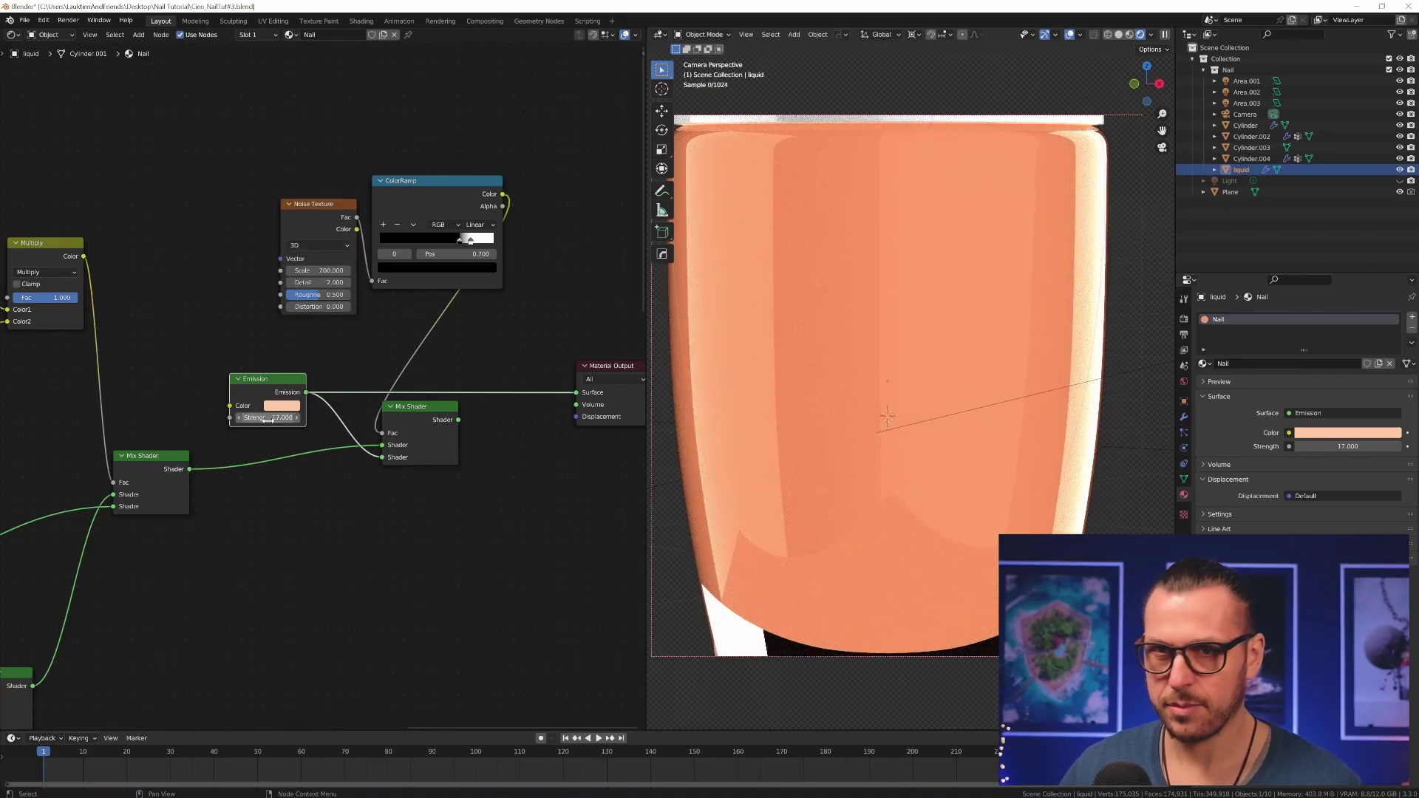
# Step: Preview the final Mix Shader and thin out the glowing specks by tightening their ColorRamp, with the black stop at 0.724
pyautogui.keyDown('ctrl'); pyautogui.keyDown('shift'); pyautogui.click(405, 420); pyautogui.keyUp('shift'); pyautogui.keyUp('ctrl')
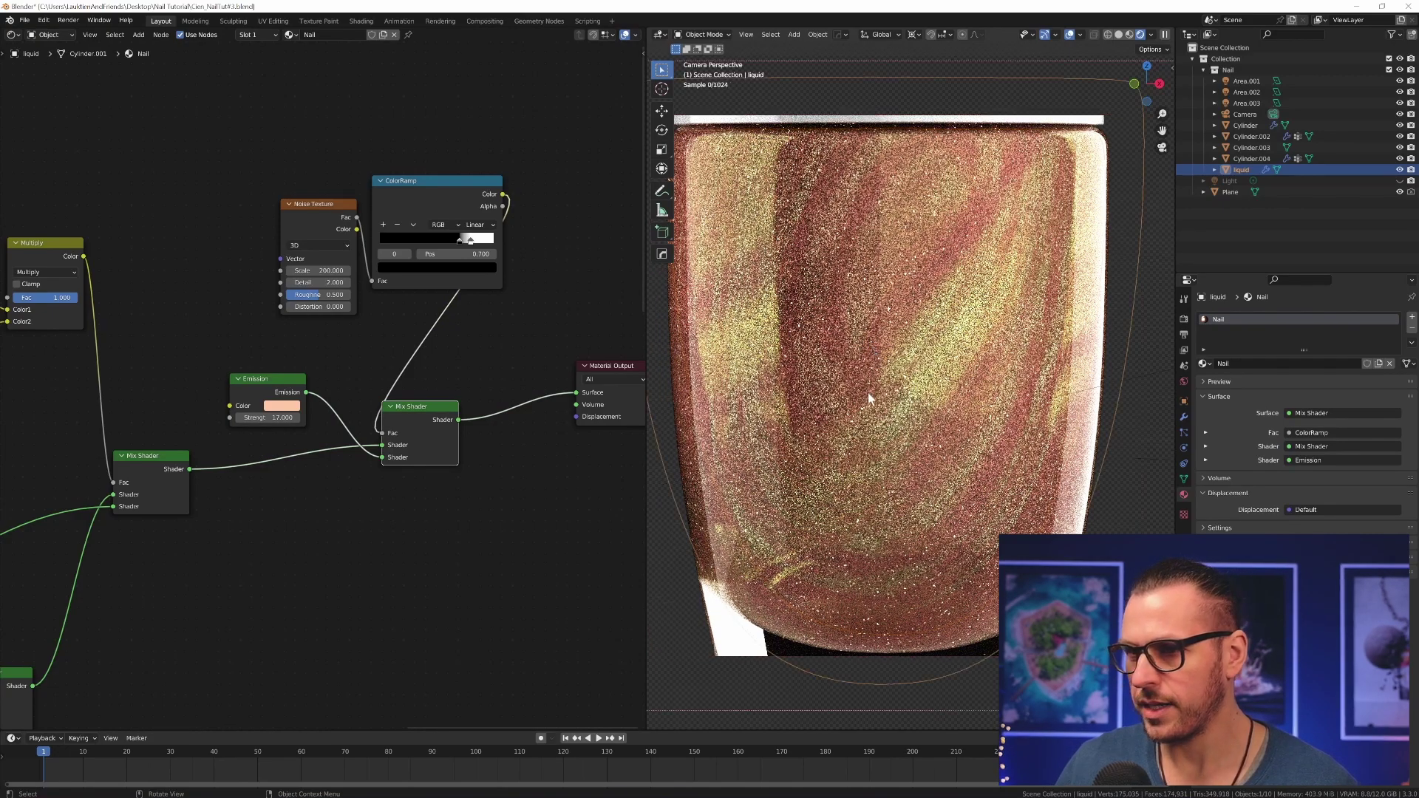
pyautogui.scroll(5, 900, 482)
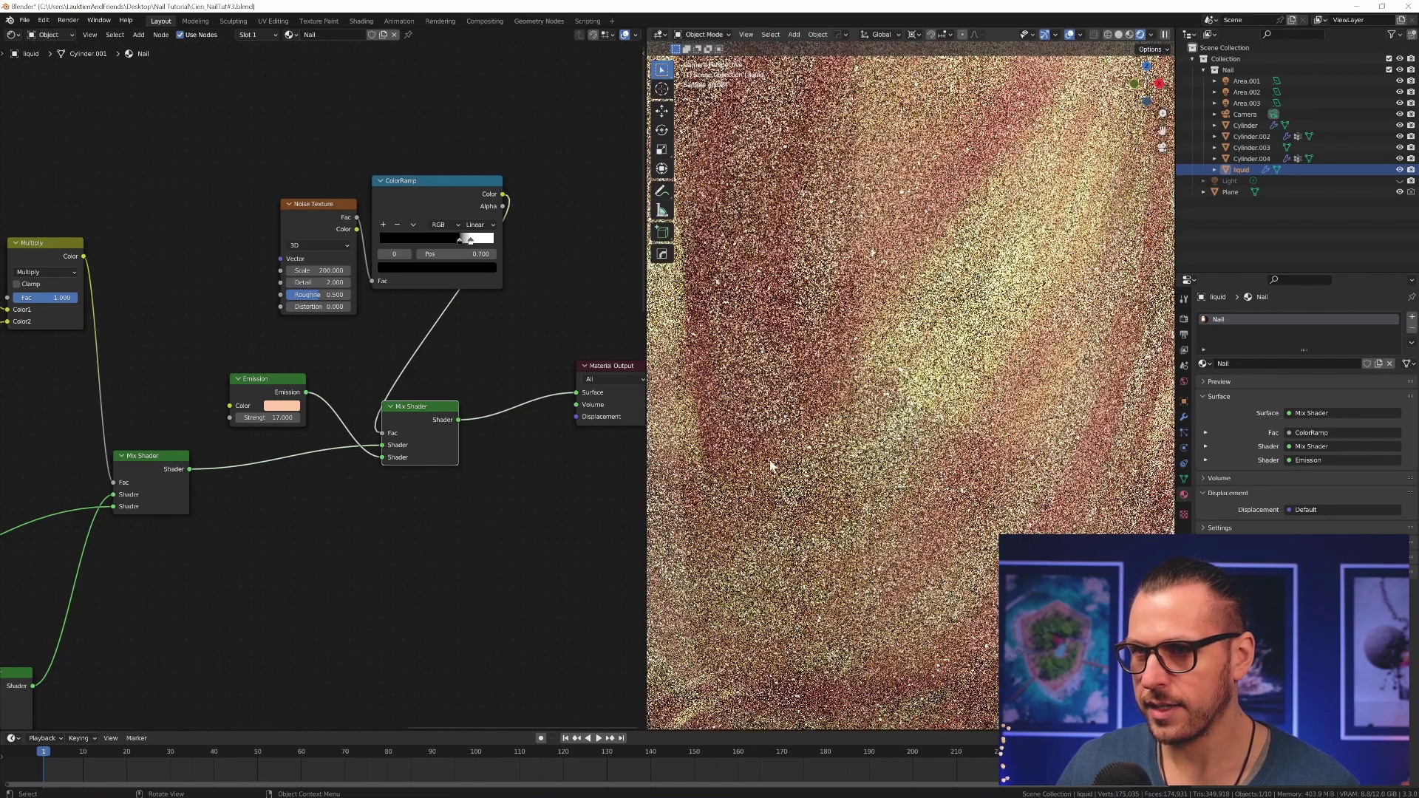
pyautogui.moveTo(461, 323); pyautogui.dragTo(398, 352, button='middle')
pyautogui.scroll(3, 451, 349)
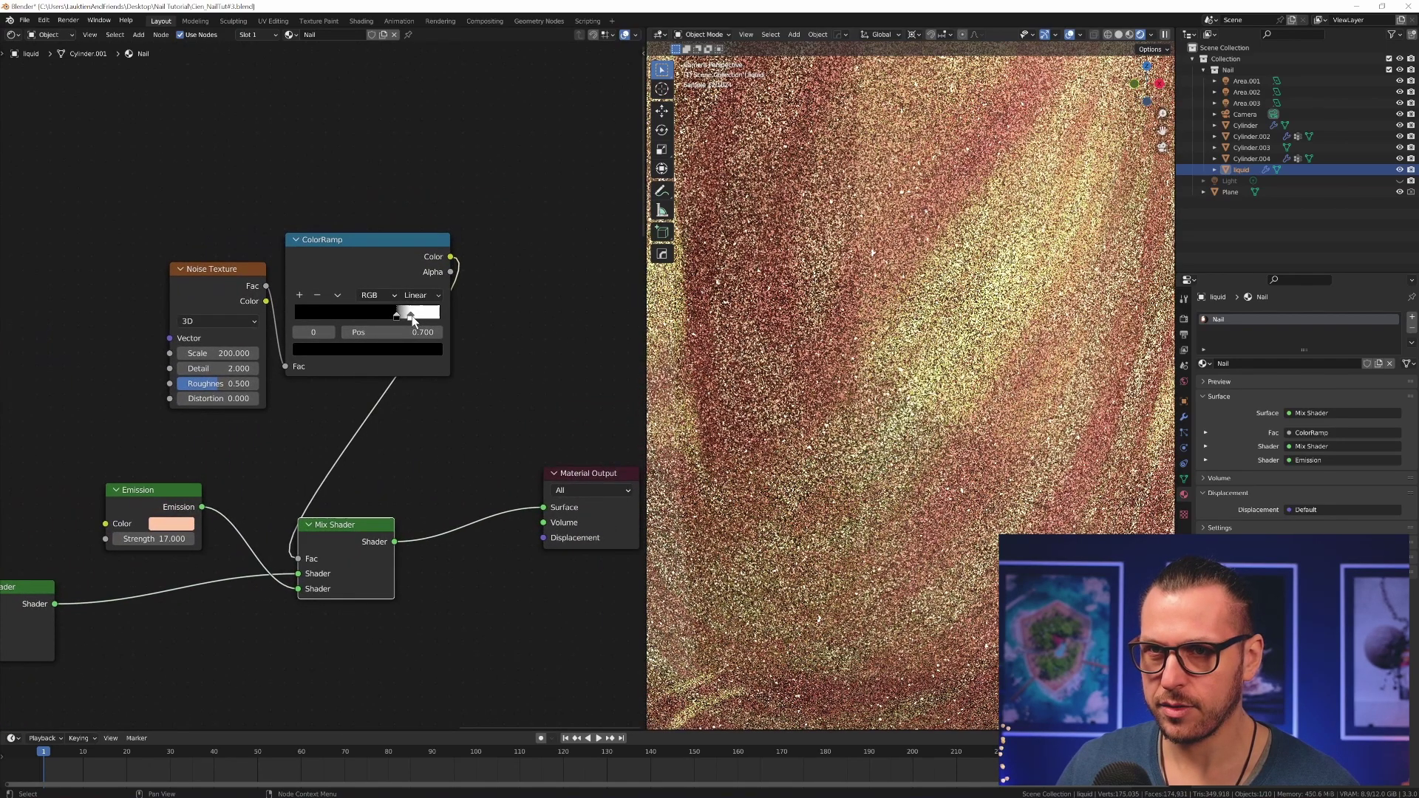
pyautogui.moveTo(397, 316); pyautogui.dragTo(402, 316)
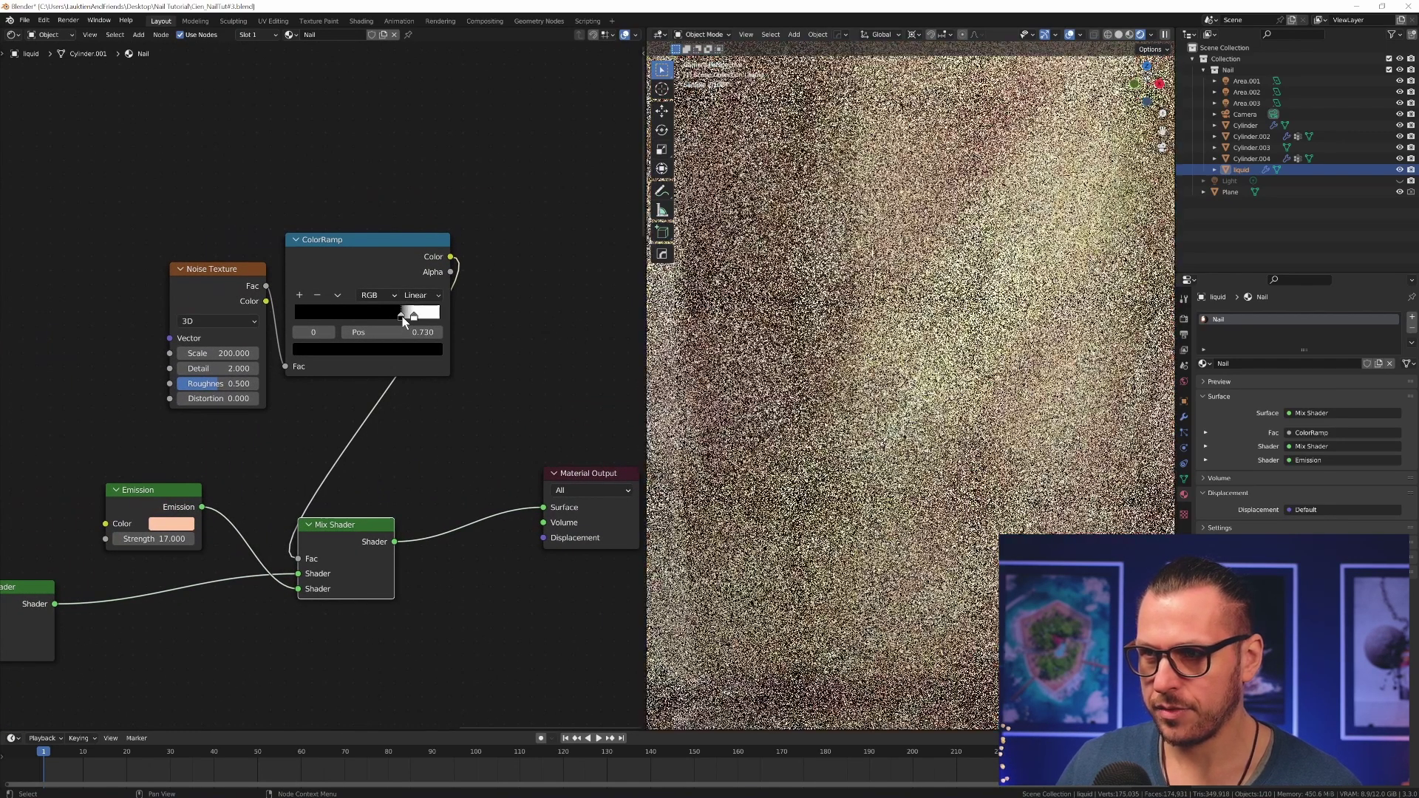
pyautogui.scroll(-3, 891, 508)
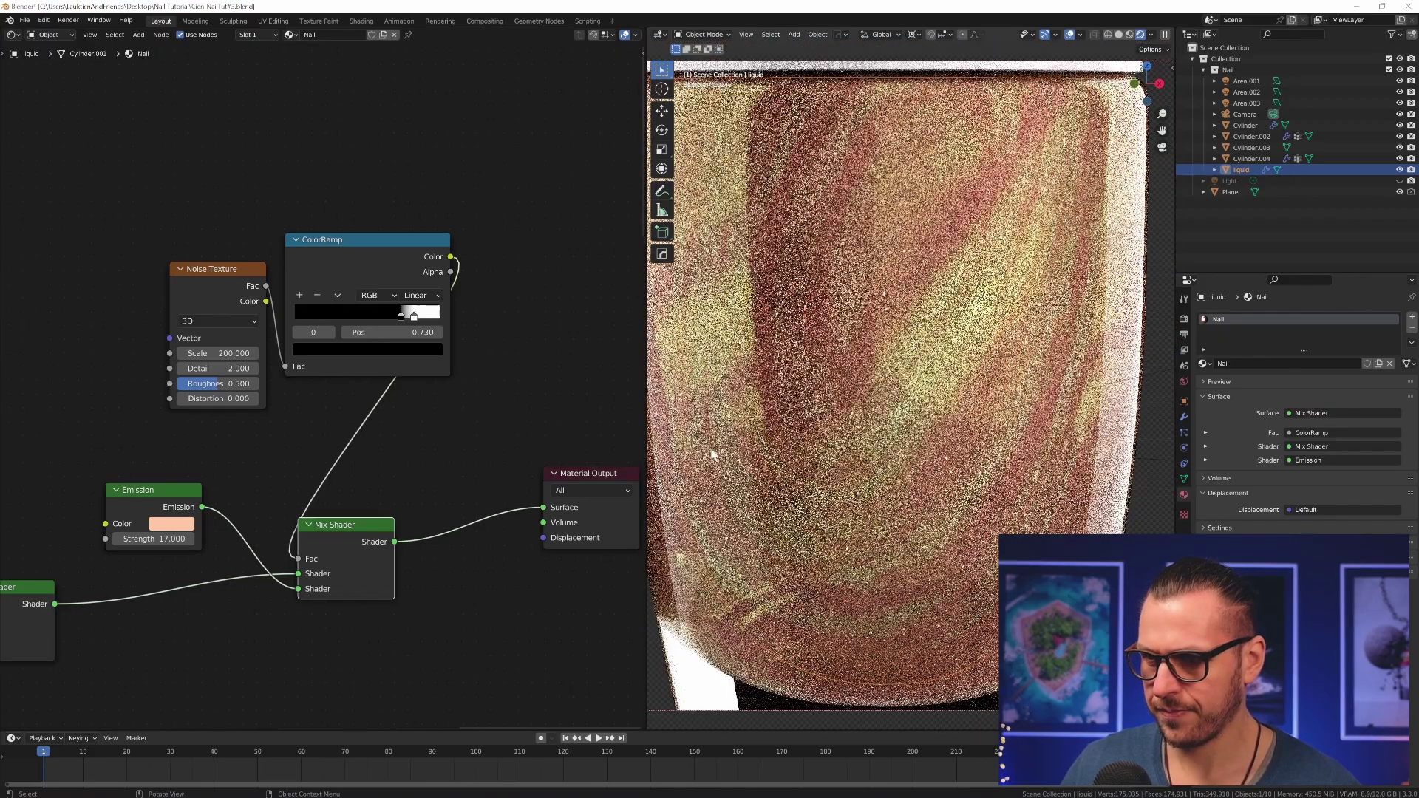
pyautogui.moveTo(414, 316); pyautogui.dragTo(401, 317)
pyautogui.click(401, 316)
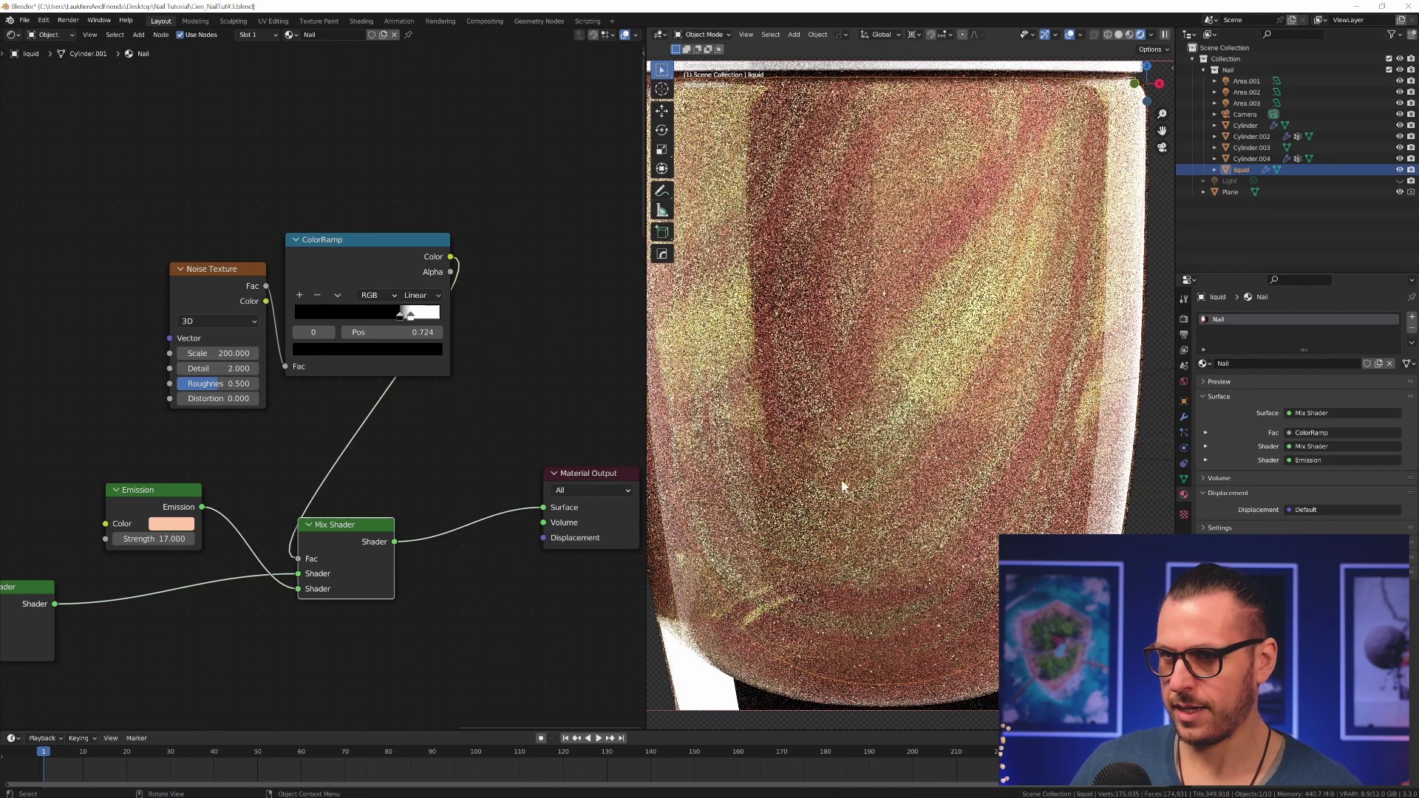
# Step: Set the Emission color to a stronger orange-peach with hue 0.041, saturation 0.810 and value 1.000
pyautogui.scroll(-4, 817, 489)
pyautogui.click(172, 523)
pyautogui.click(197, 412)
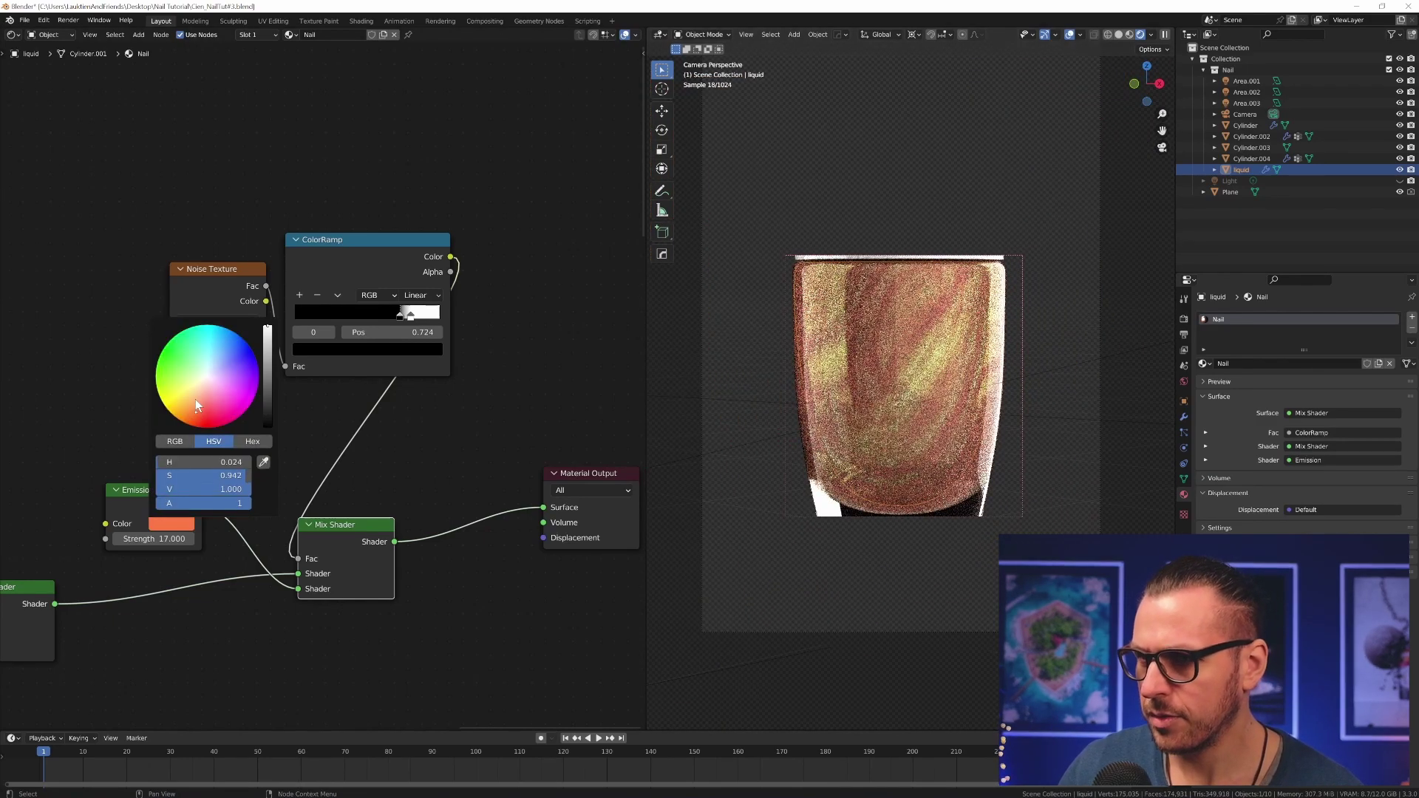
pyautogui.click(197, 404)
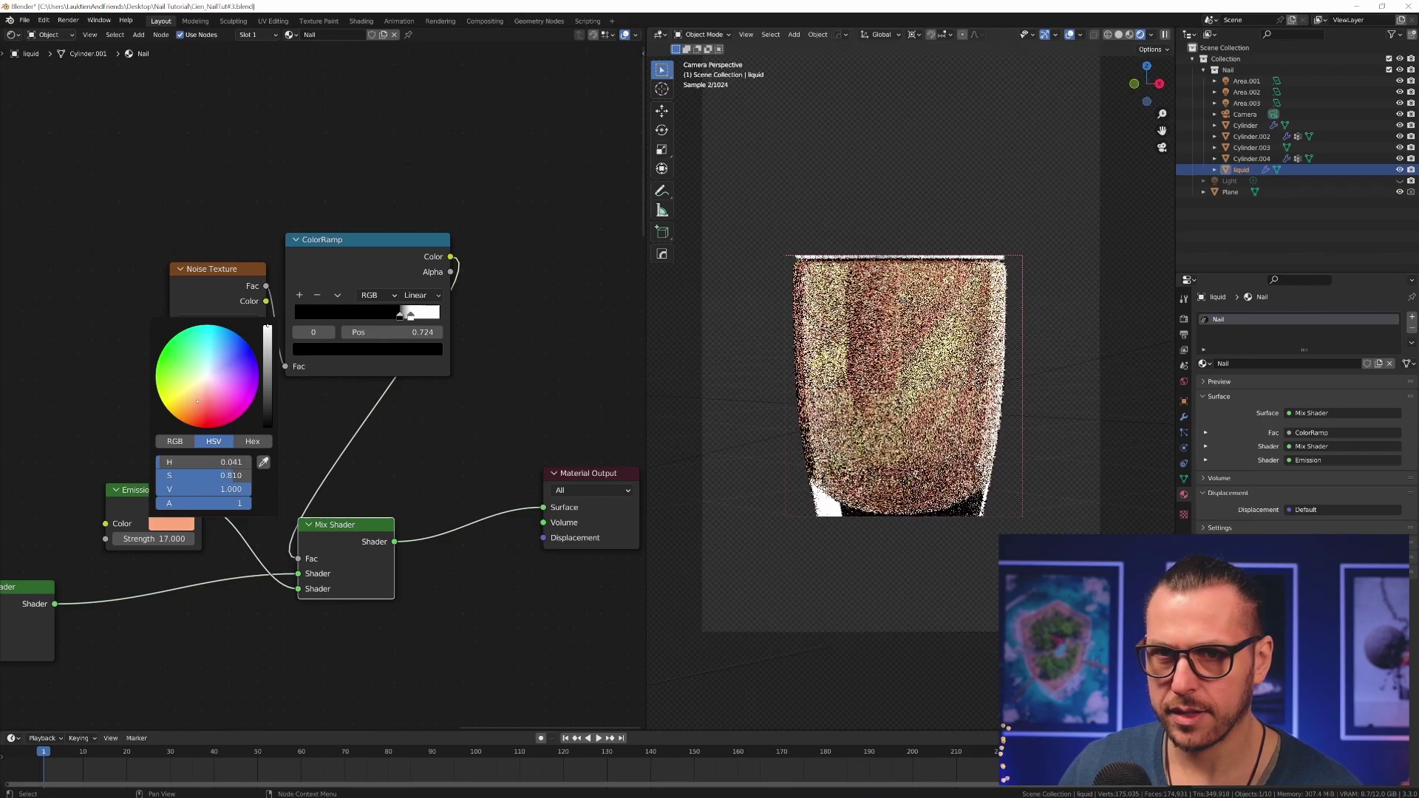
# Step: Look over the liquid material's node network, from the ColorRamps and Overlay mix to the Glossy and Principled shaders
pyautogui.scroll(2, 906, 441)
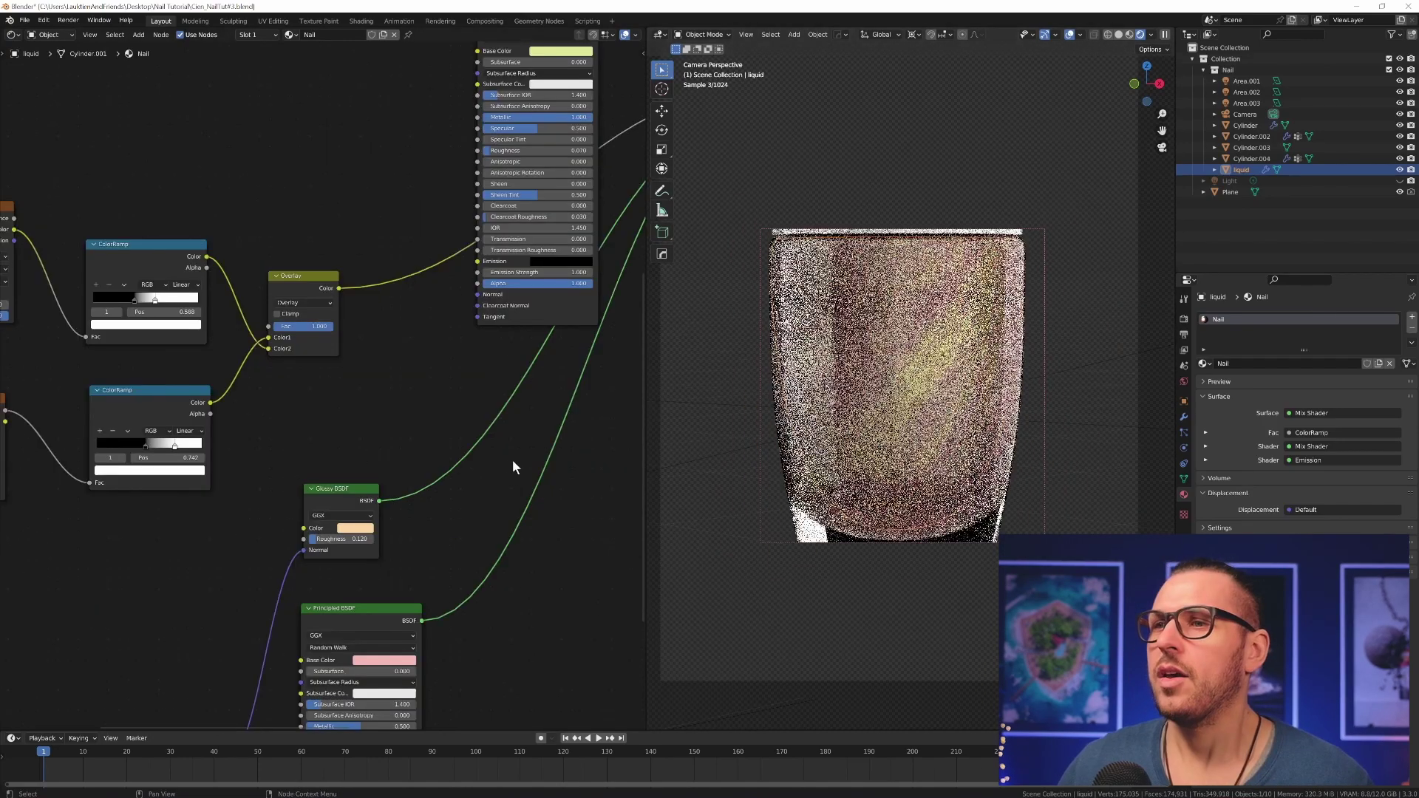
pyautogui.scroll(-3, 512, 452)
pyautogui.moveTo(512, 445); pyautogui.dragTo(404, 433, button='middle')
pyautogui.scroll(-2, 403, 434)
pyautogui.moveTo(632, 238); pyautogui.dragTo(468, 371, button='middle')
pyautogui.scroll(5, 469, 370)
pyautogui.moveTo(414, 288); pyautogui.dragTo(349, 411, button='middle')
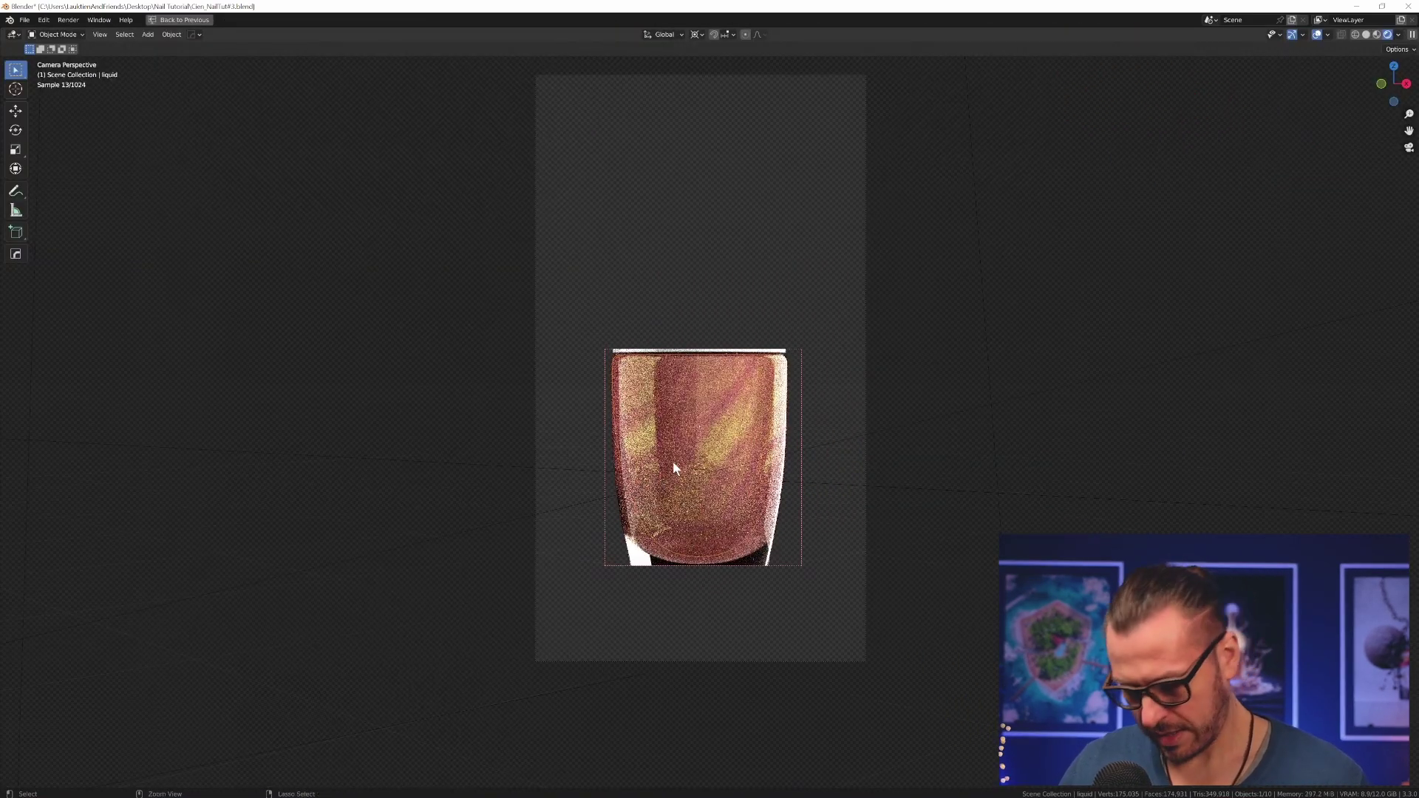
# Step: Enlarge the render region to cover the whole nail polish bottle and examine the rendered result in the maximized viewport
pyautogui.hotkey('ctrl', 'b')
pyautogui.moveTo(532, 171); pyautogui.dragTo(892, 621)
pyautogui.scroll(2, 961, 584)
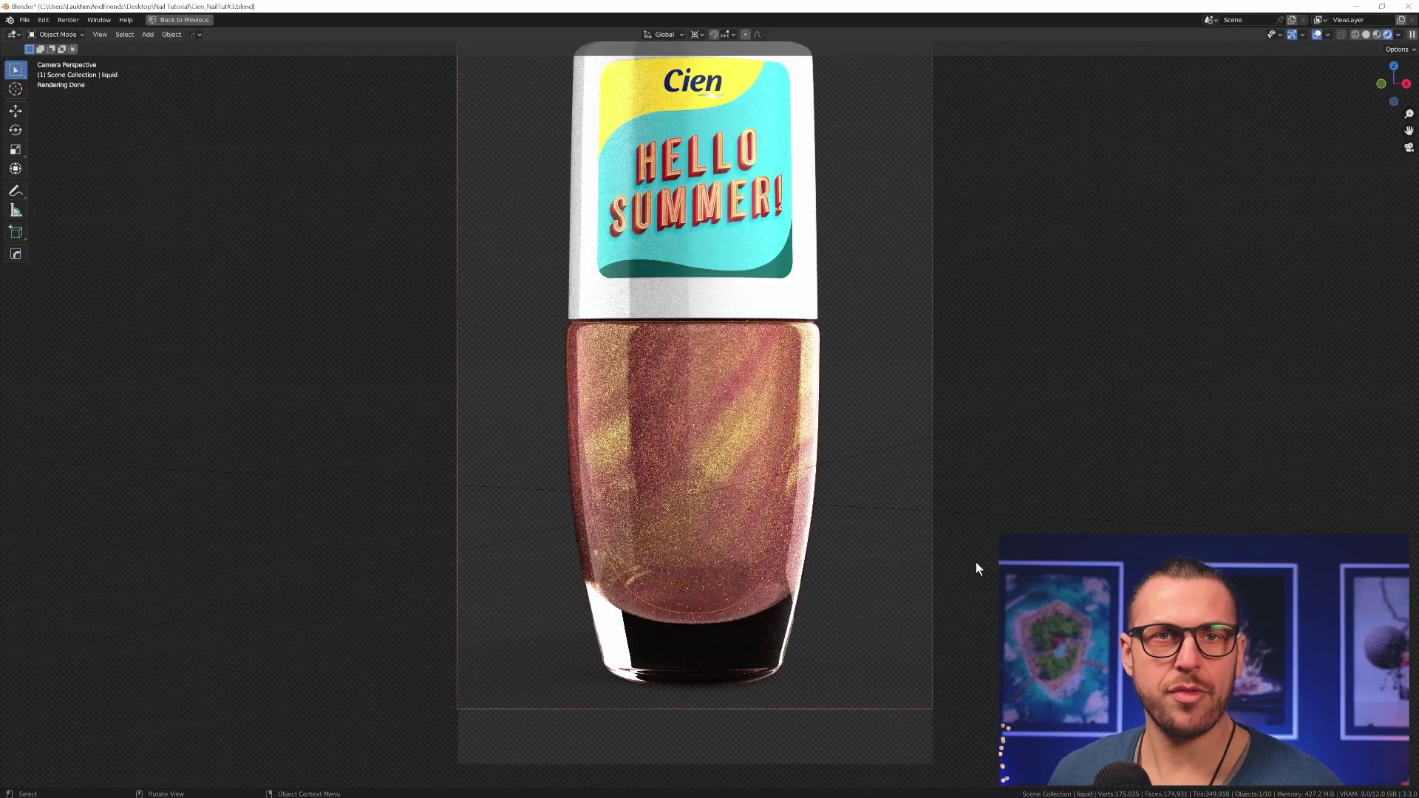